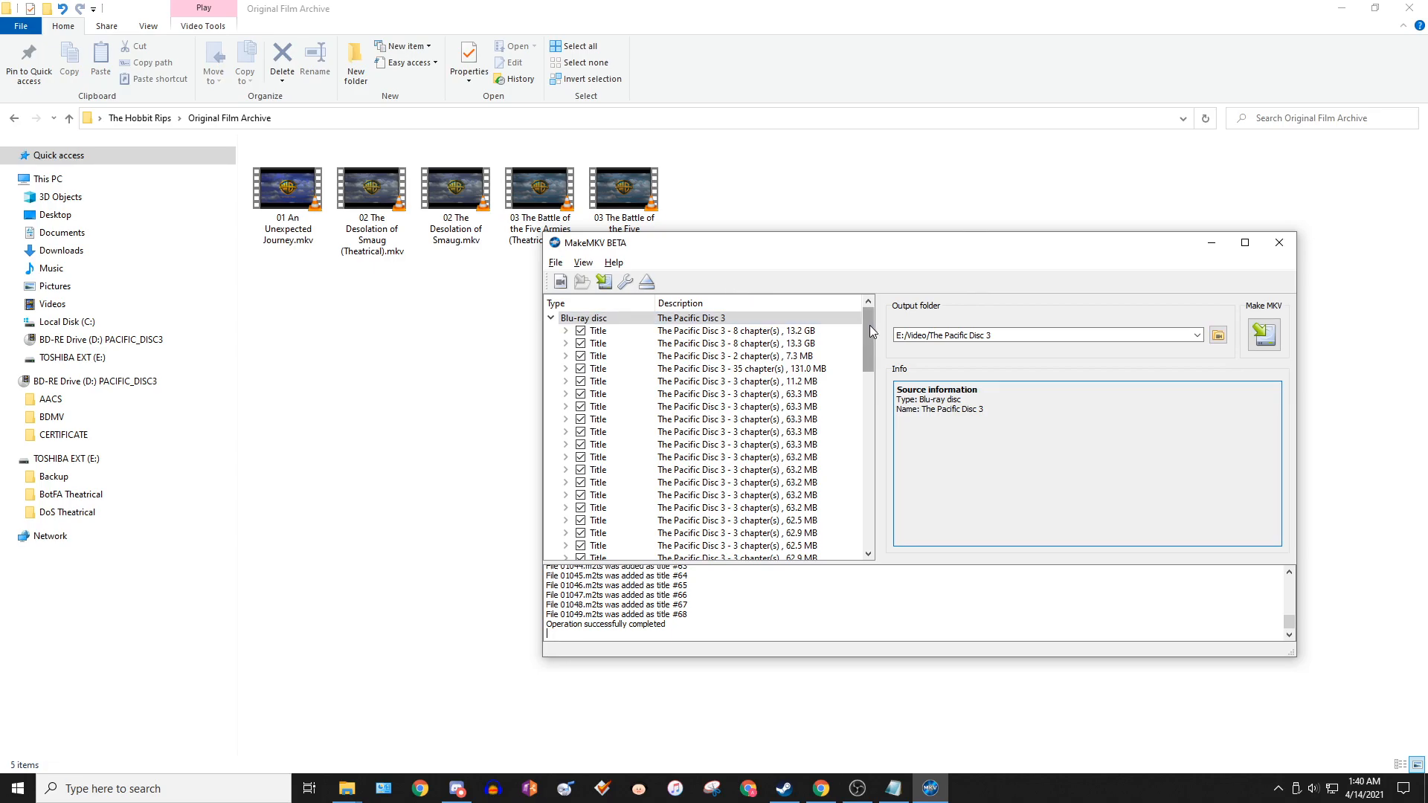
- Check which disc drive is offered as a source and look through the disc's title list
left_click(559, 266)
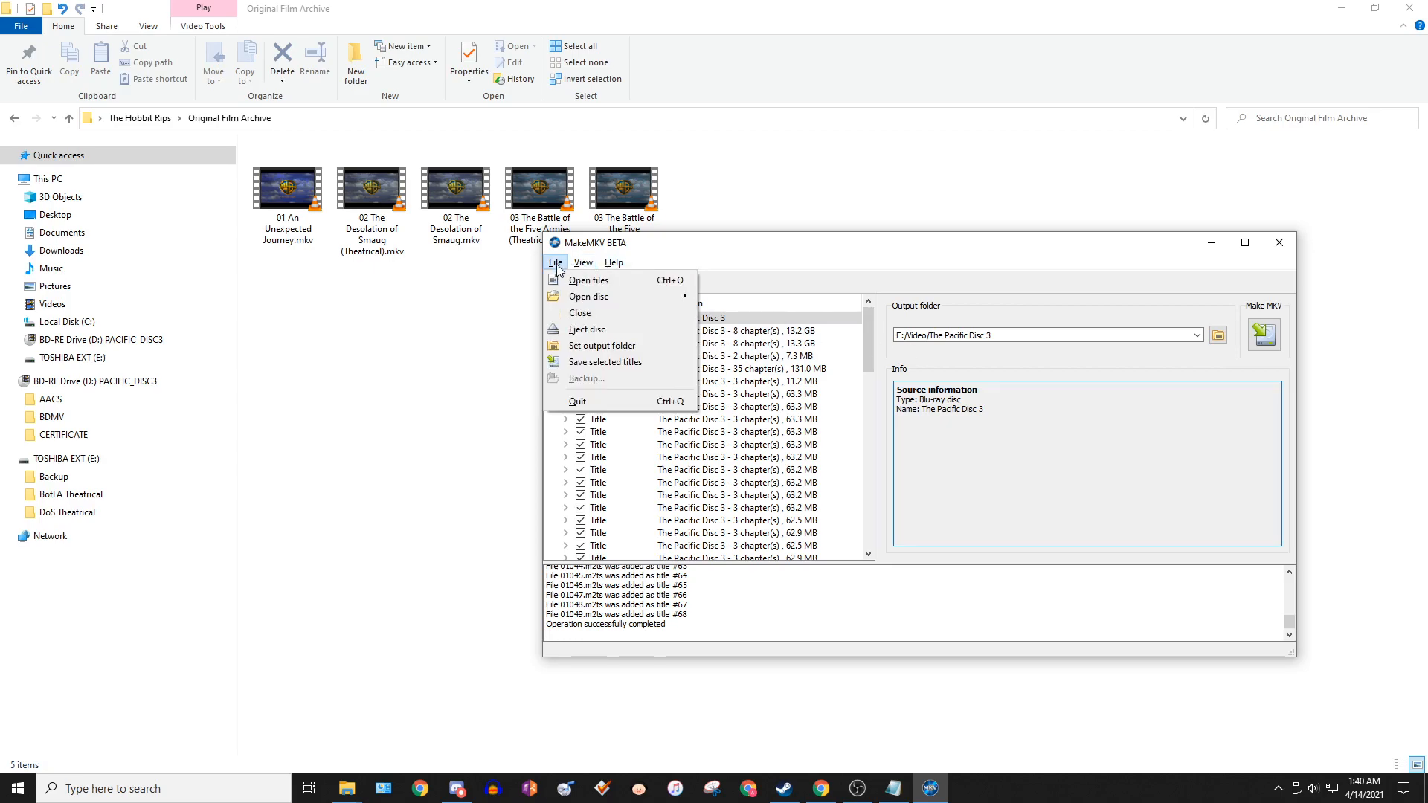
mouse_move(595, 296)
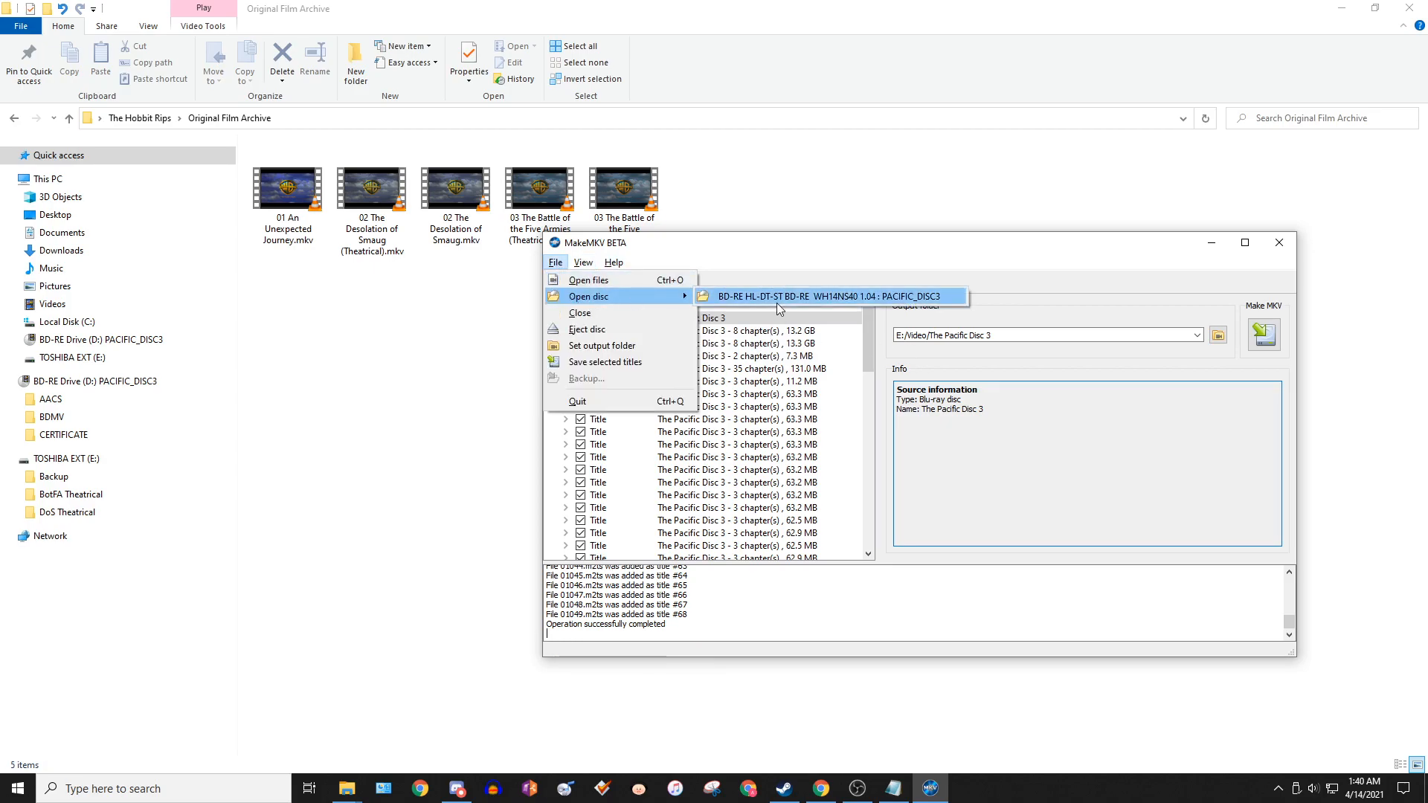
left_click(869, 333)
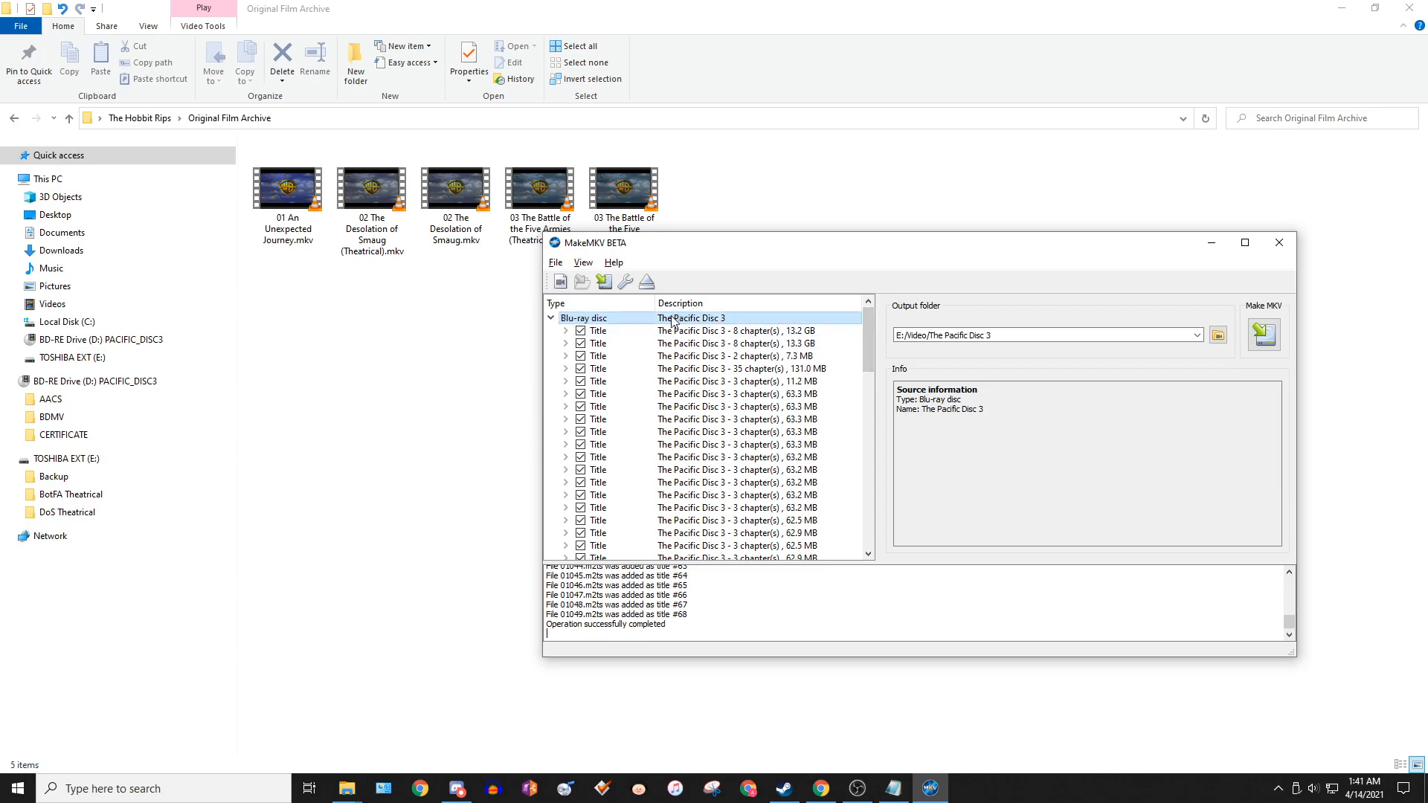
scroll(707, 369, "down", 4)
left_click_drag(868, 385, 890, 345)
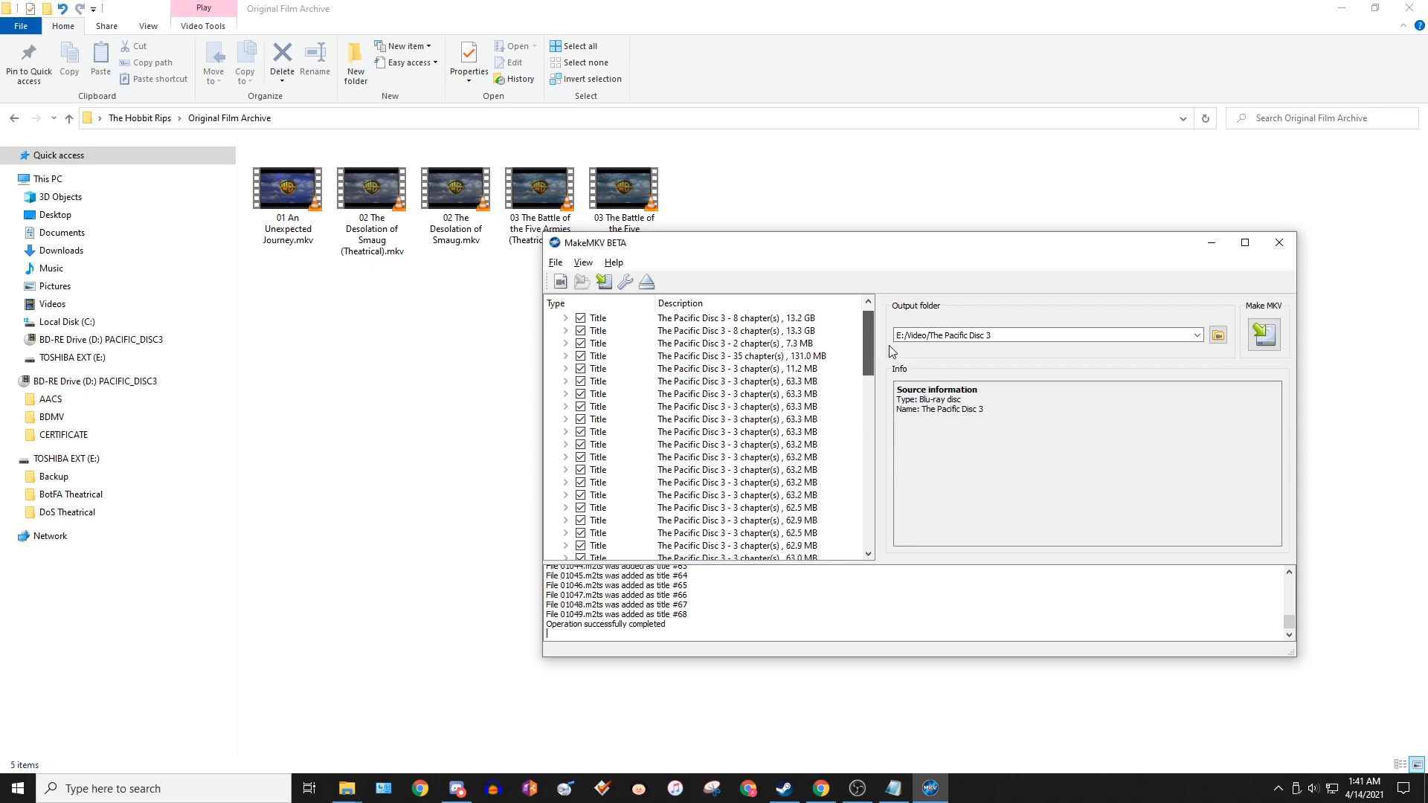
left_click_drag(890, 346, 872, 323)
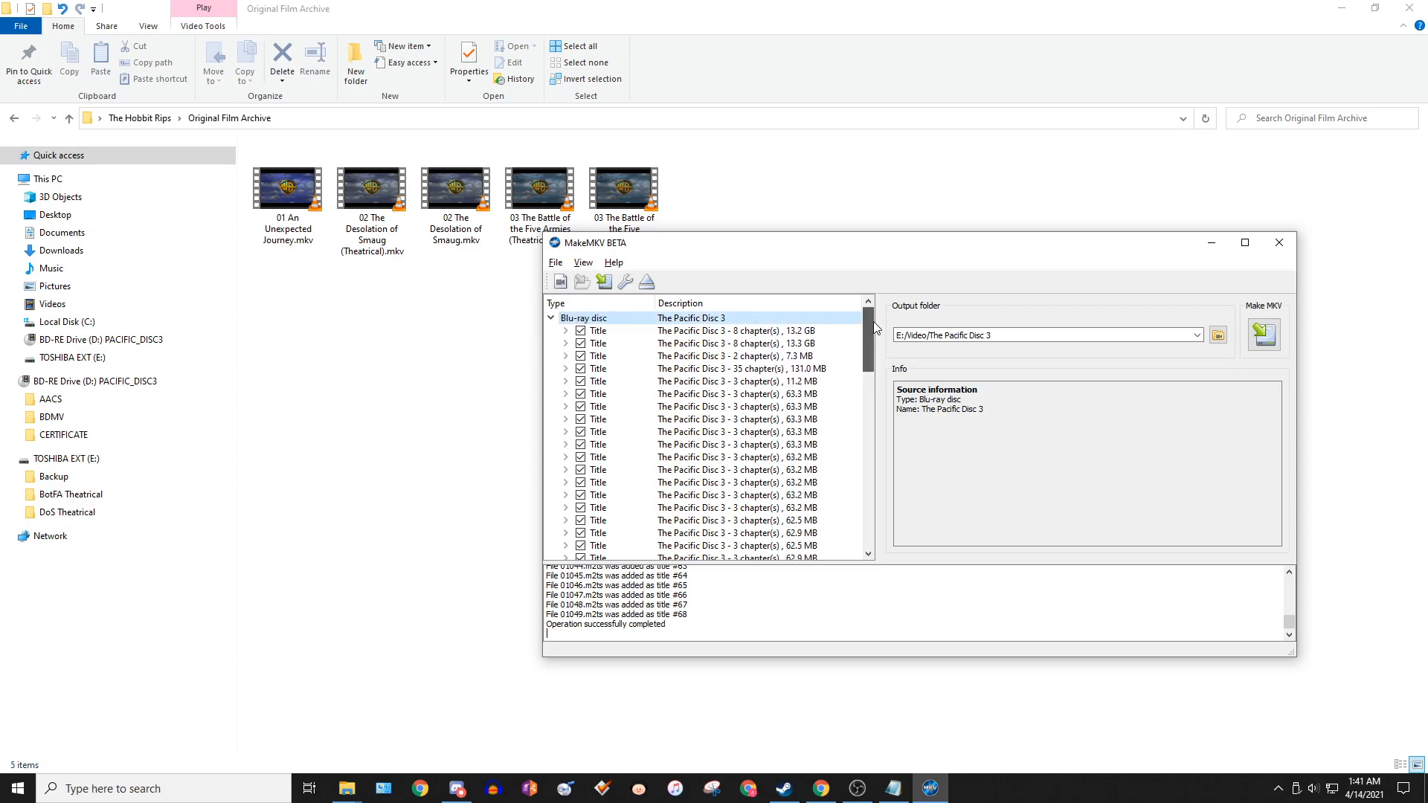
- Deselect all titles on the Blu-ray disc and select only the 8-chapter 13.2 GB title
right_click(738, 318)
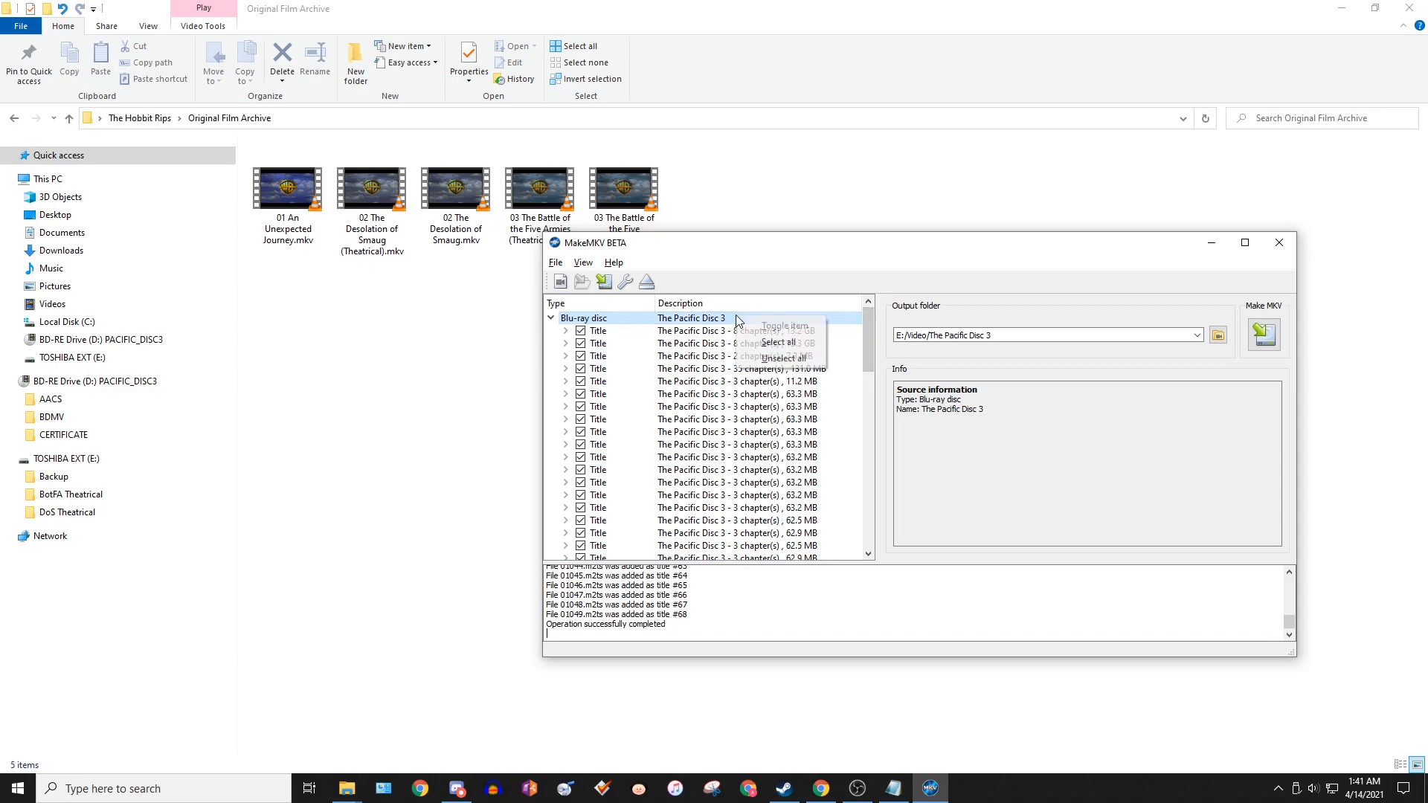
left_click(763, 360)
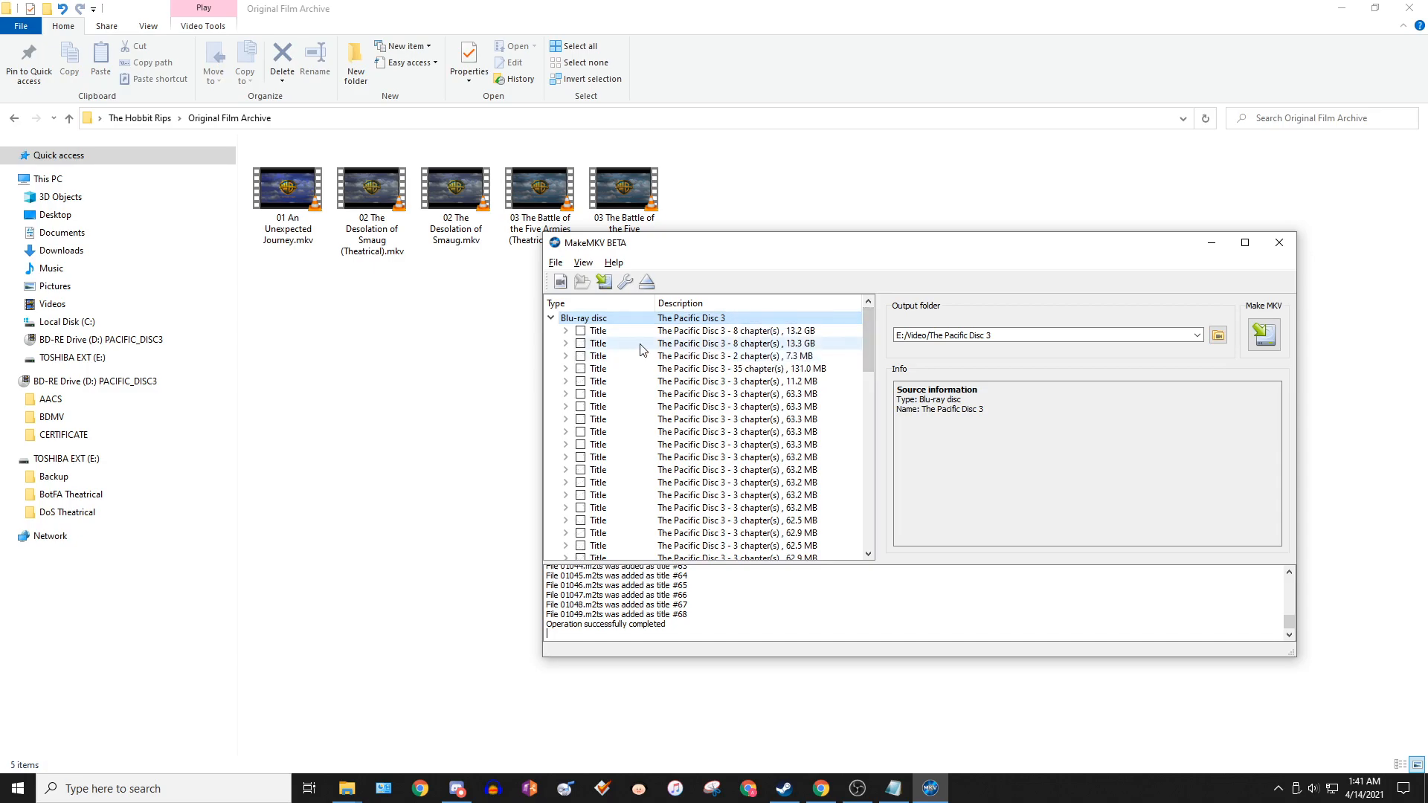
left_click(581, 331)
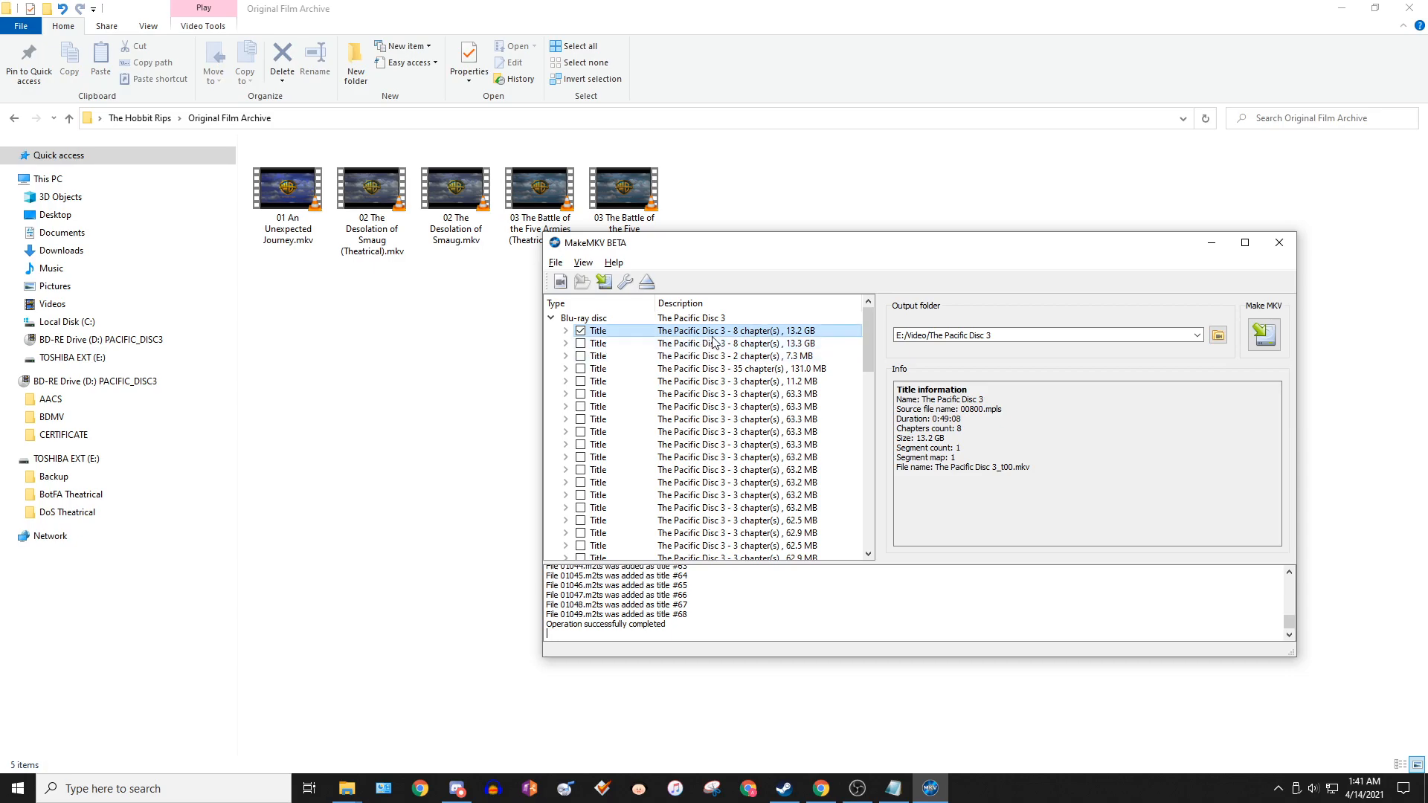
- Try including the 13.3 GB title, compare its information with the 13.2 GB title, and deselect it again
left_click(581, 344)
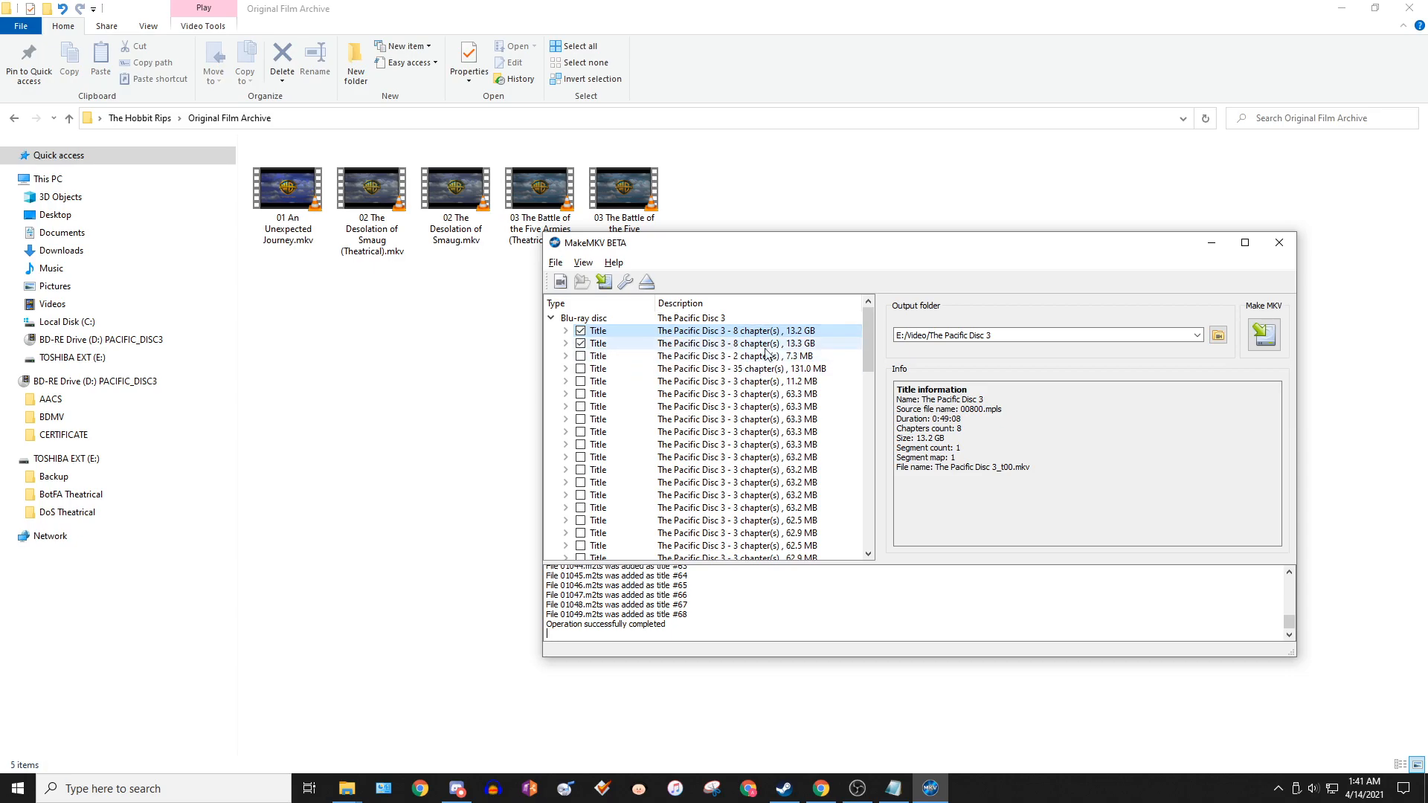
left_click(814, 342)
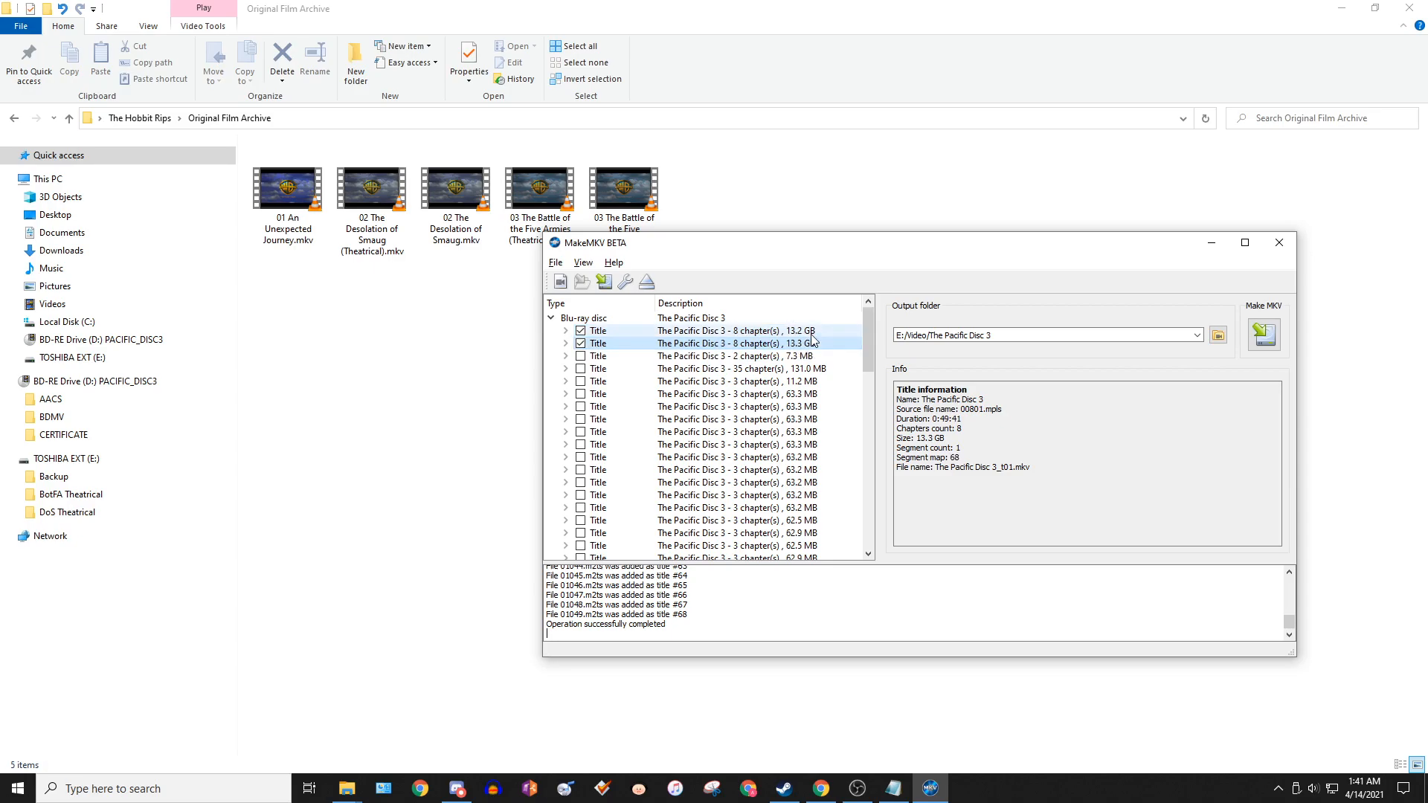
key("Up")
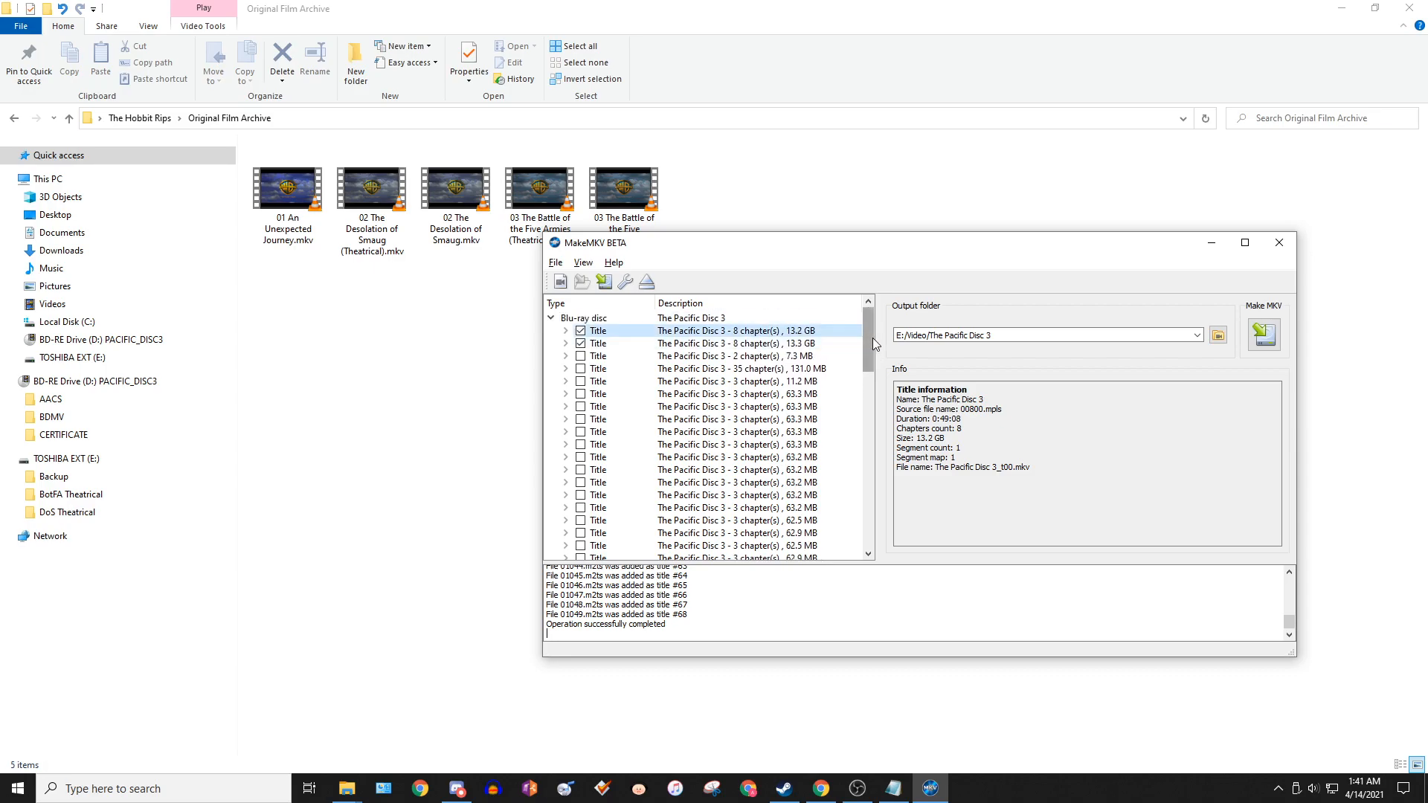
mouse_move(871, 336)
left_mouse_down()
mouse_move(869, 363)
mouse_move(872, 320)
left_mouse_up()
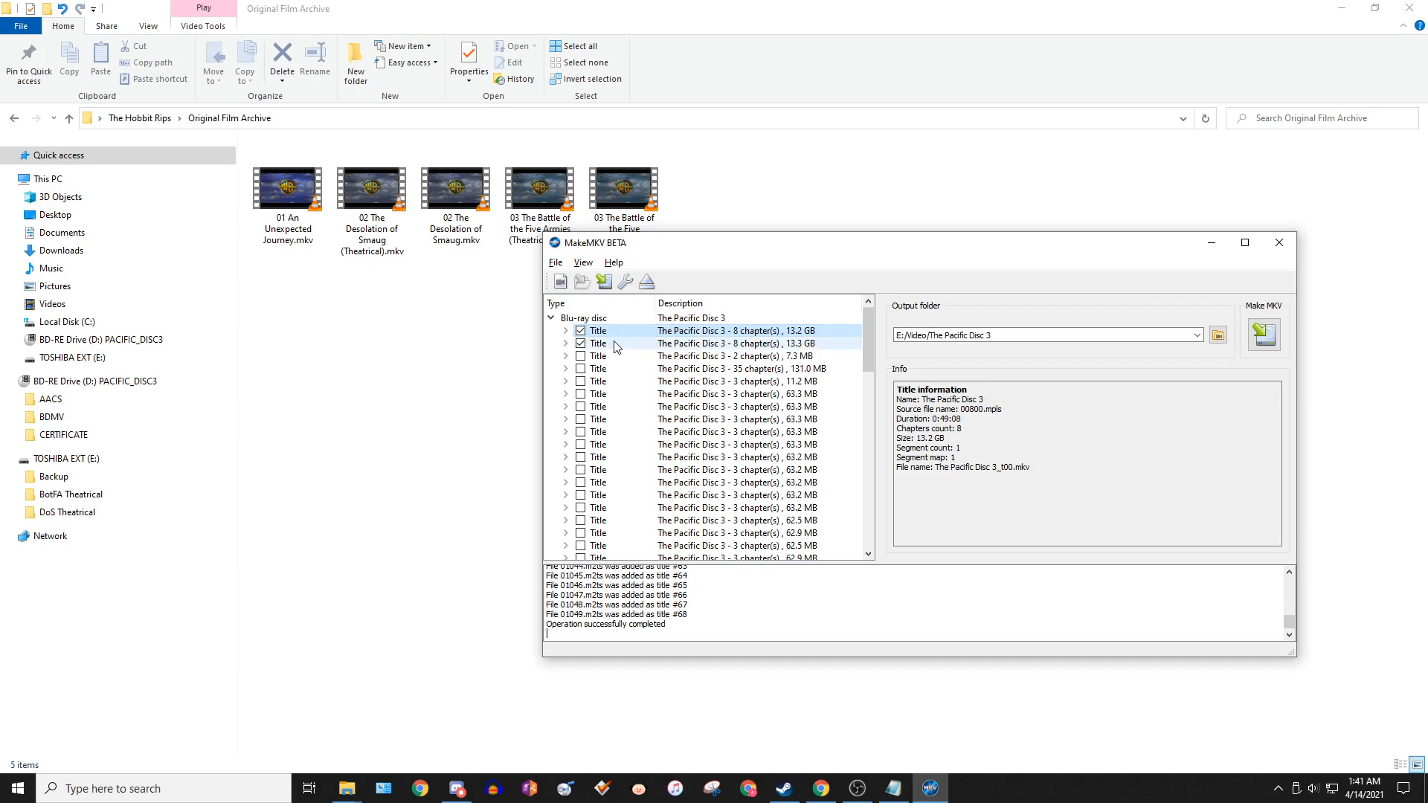
left_click(582, 343)
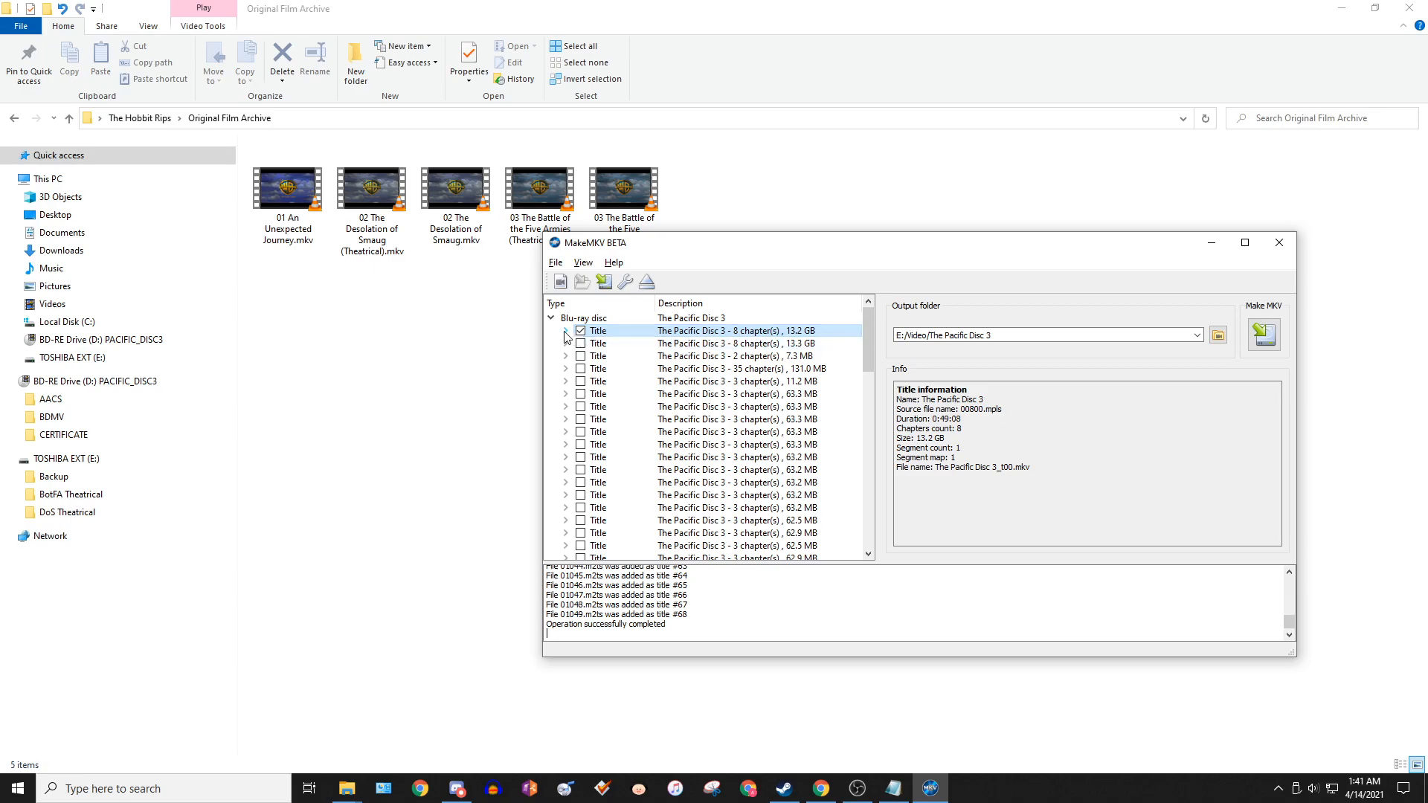
- Expand the 13.2 GB title, keep only its DTS-HD MA Surround 5.1 English track selected, and compare that with the DTS Surround 5.1 English track
left_click(567, 332)
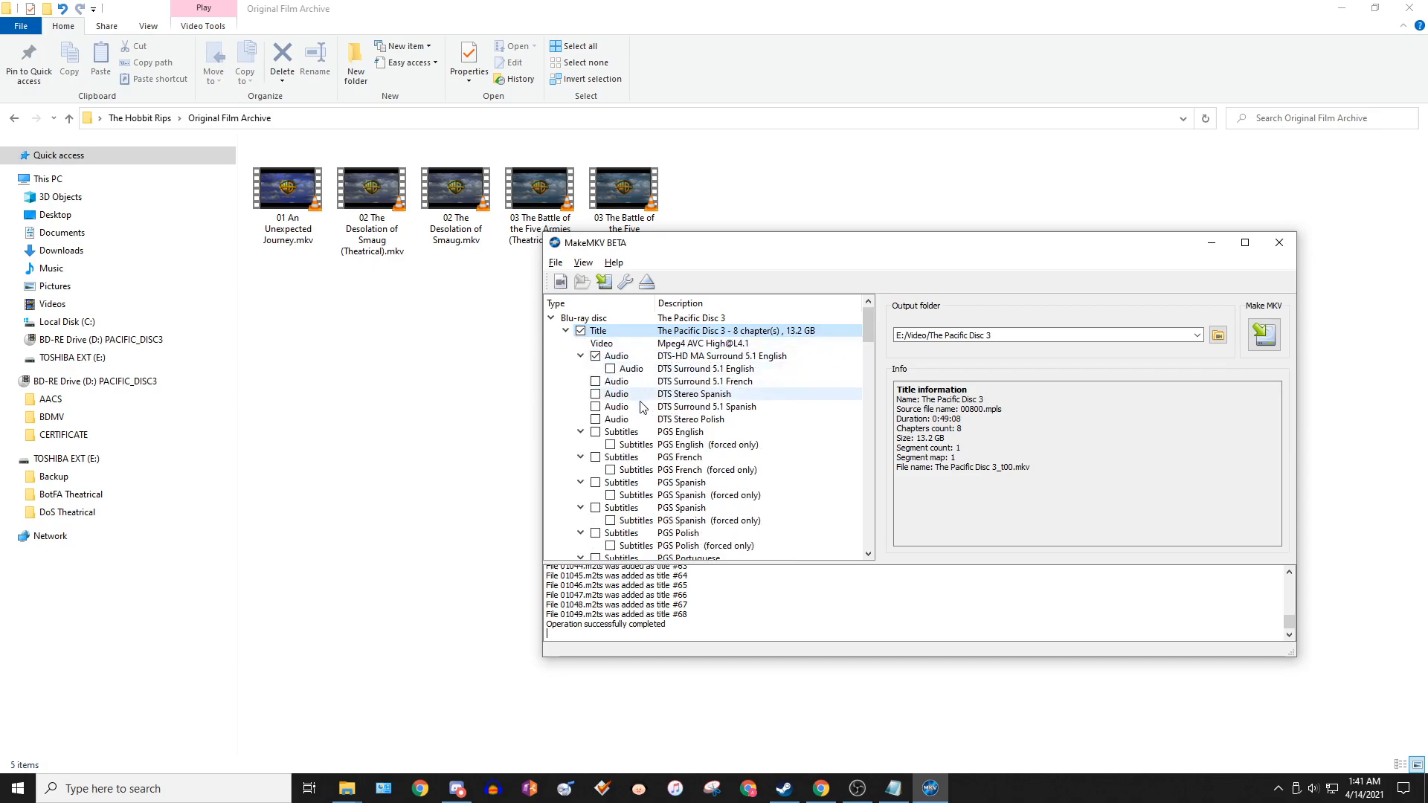
scroll(658, 424, "down", 6)
scroll(653, 439, "up", 6)
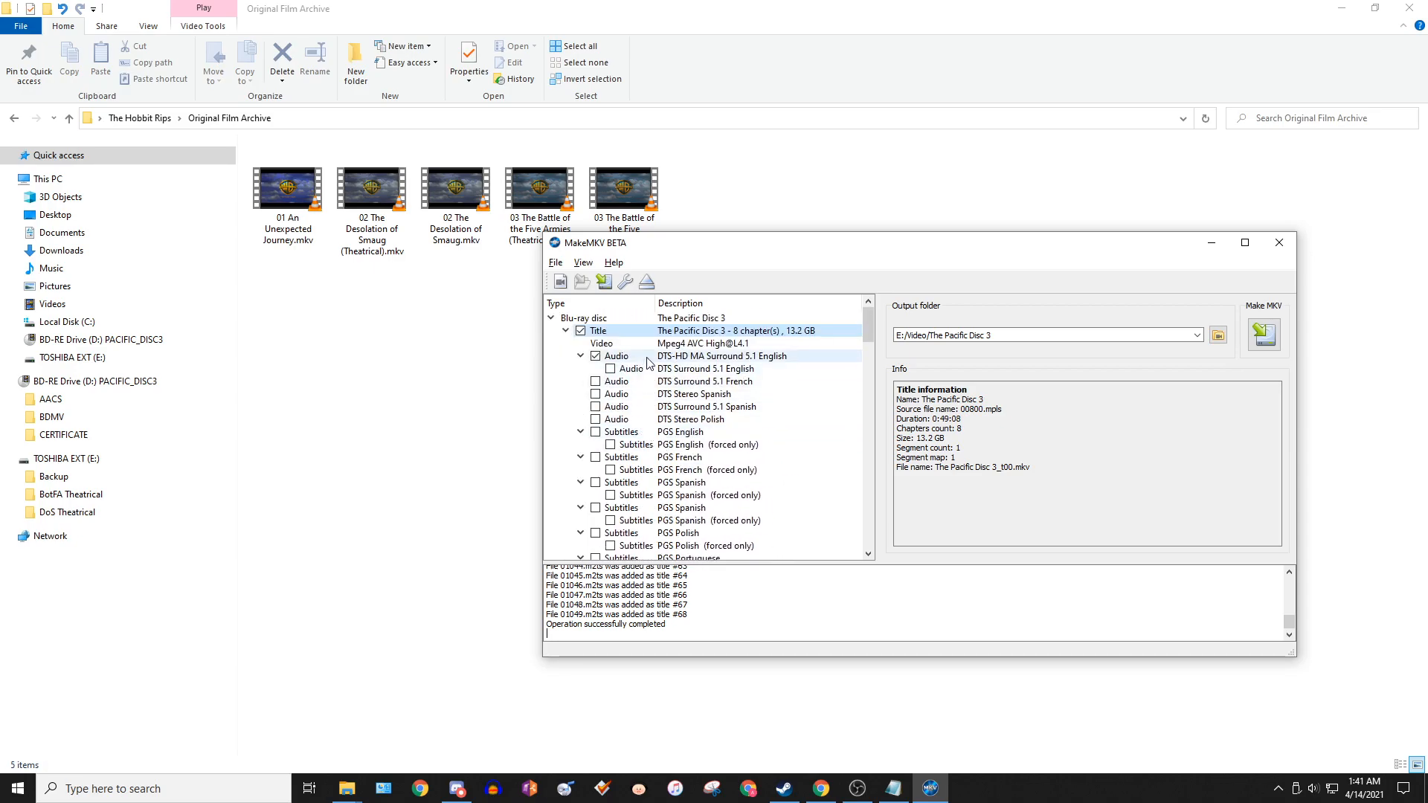
right_click(648, 360)
left_click(685, 385)
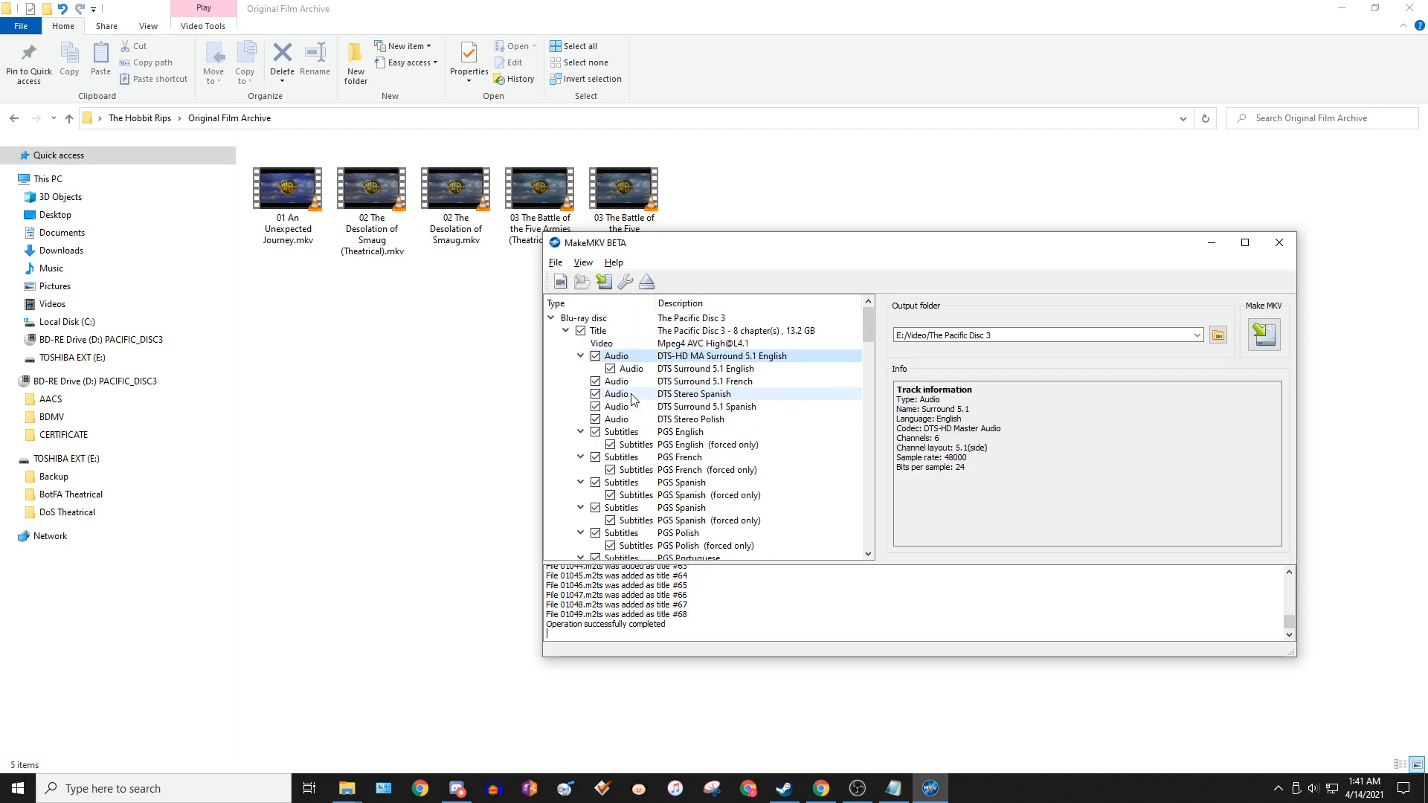
right_click(638, 363)
left_click(683, 403)
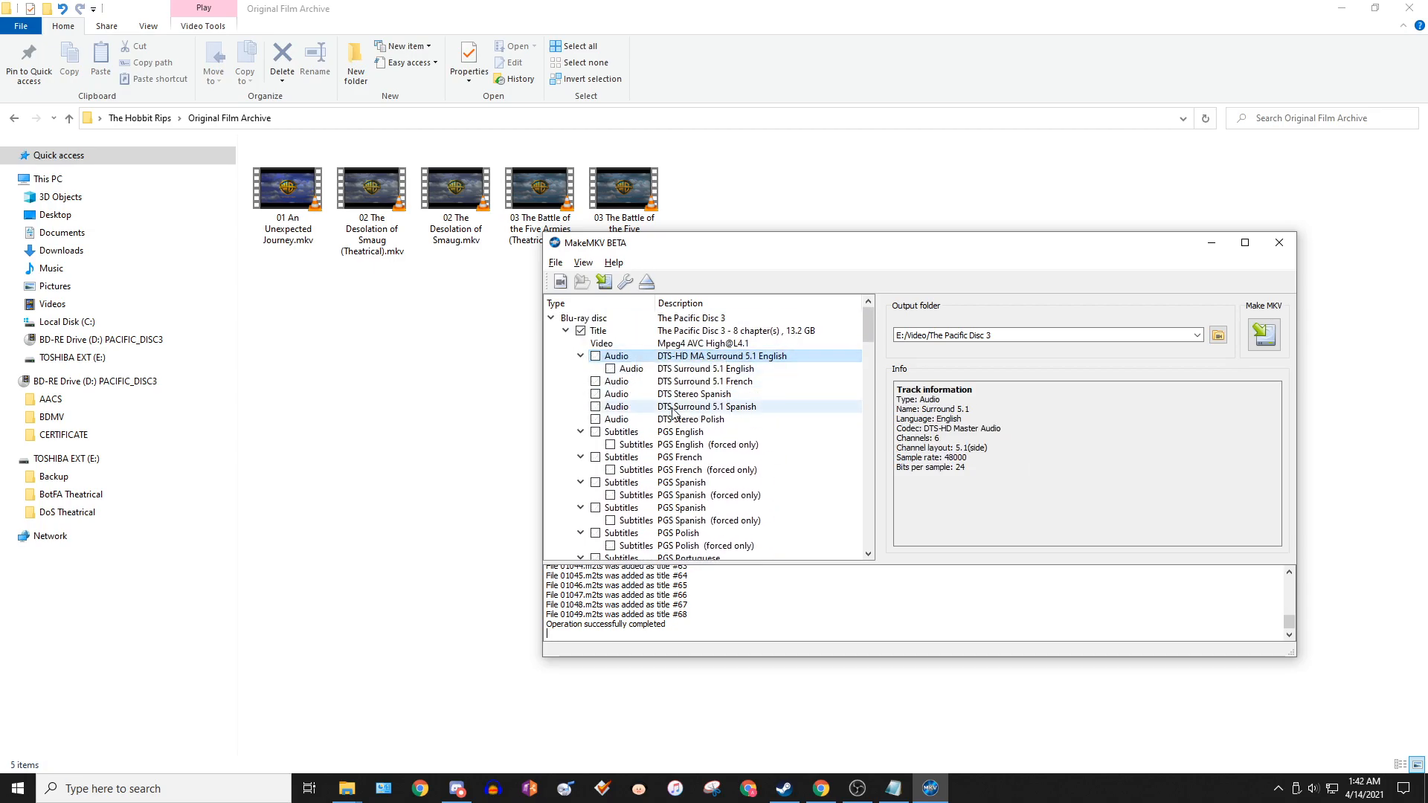
left_click(596, 357)
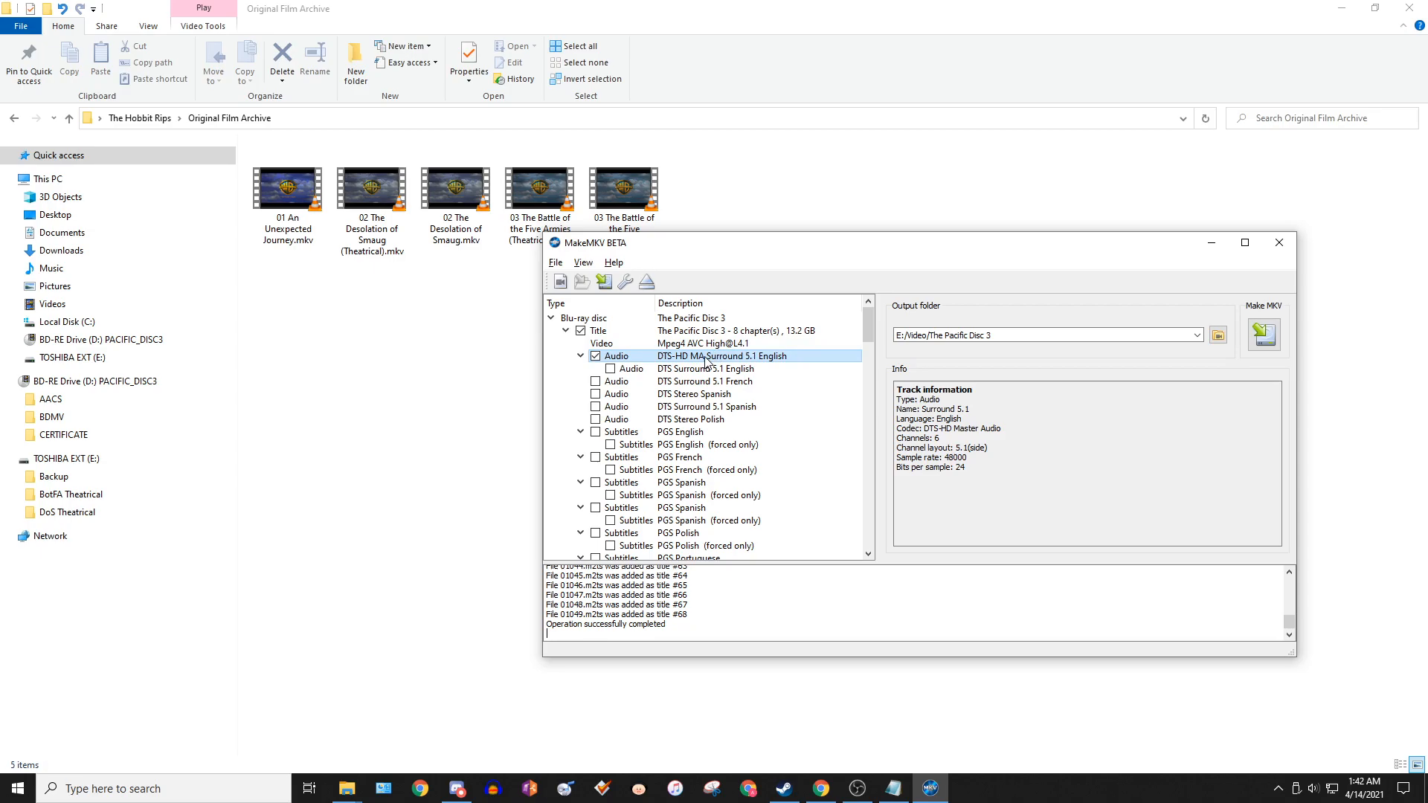
left_click(673, 371)
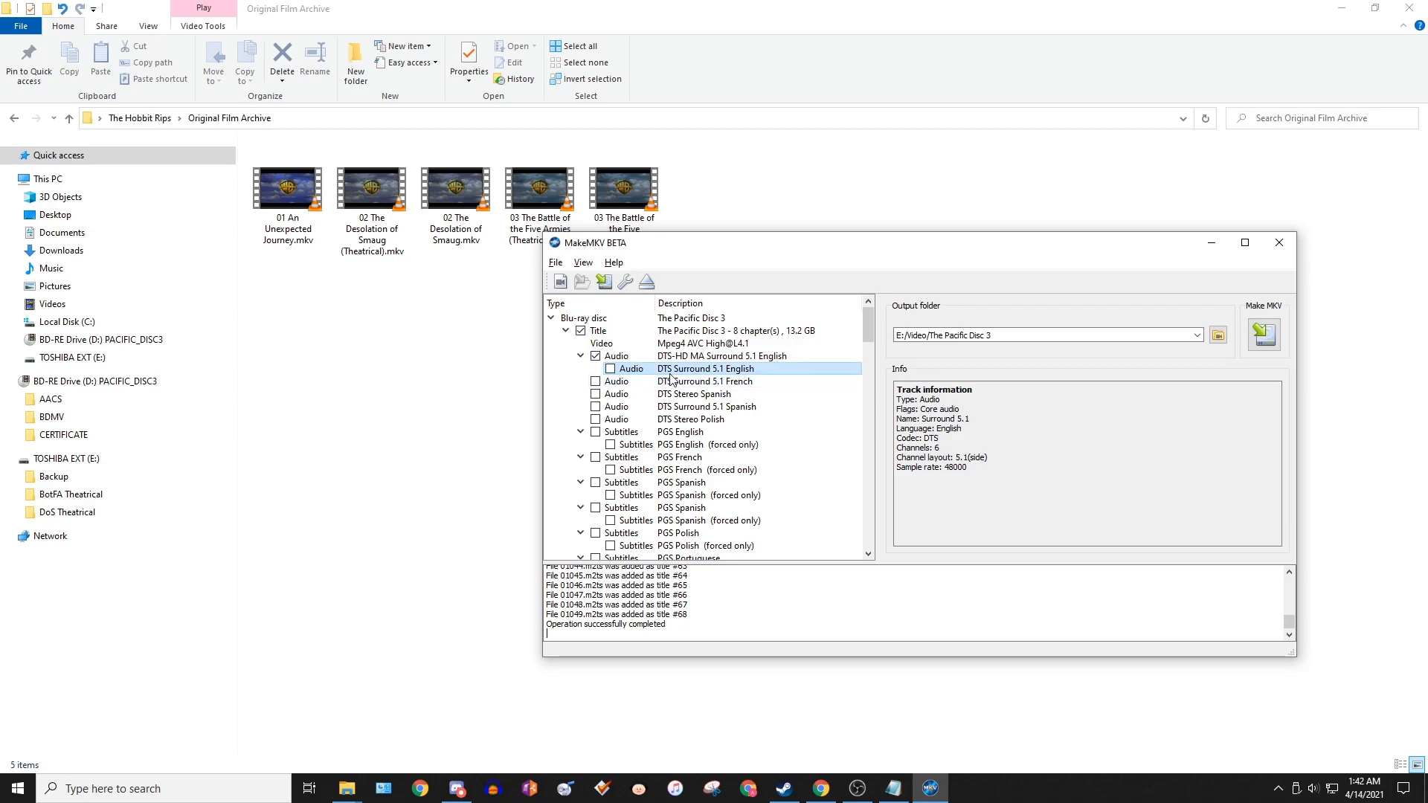
left_click(701, 358)
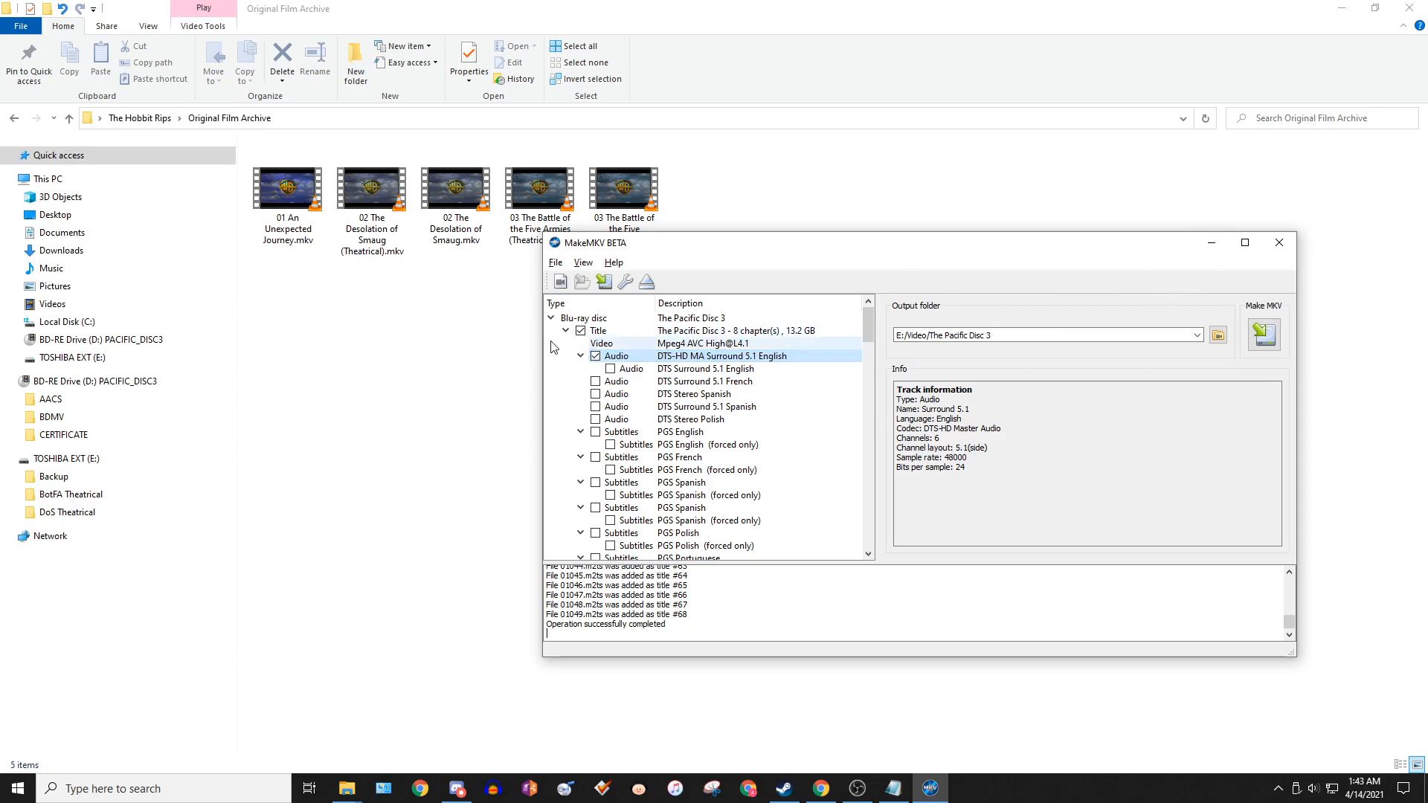
- Switch to The Pacific folder in File Explorer and examine the audio and video files in its 1-Pacific subfolder
left_click(396, 358)
mouse_move(347, 787)
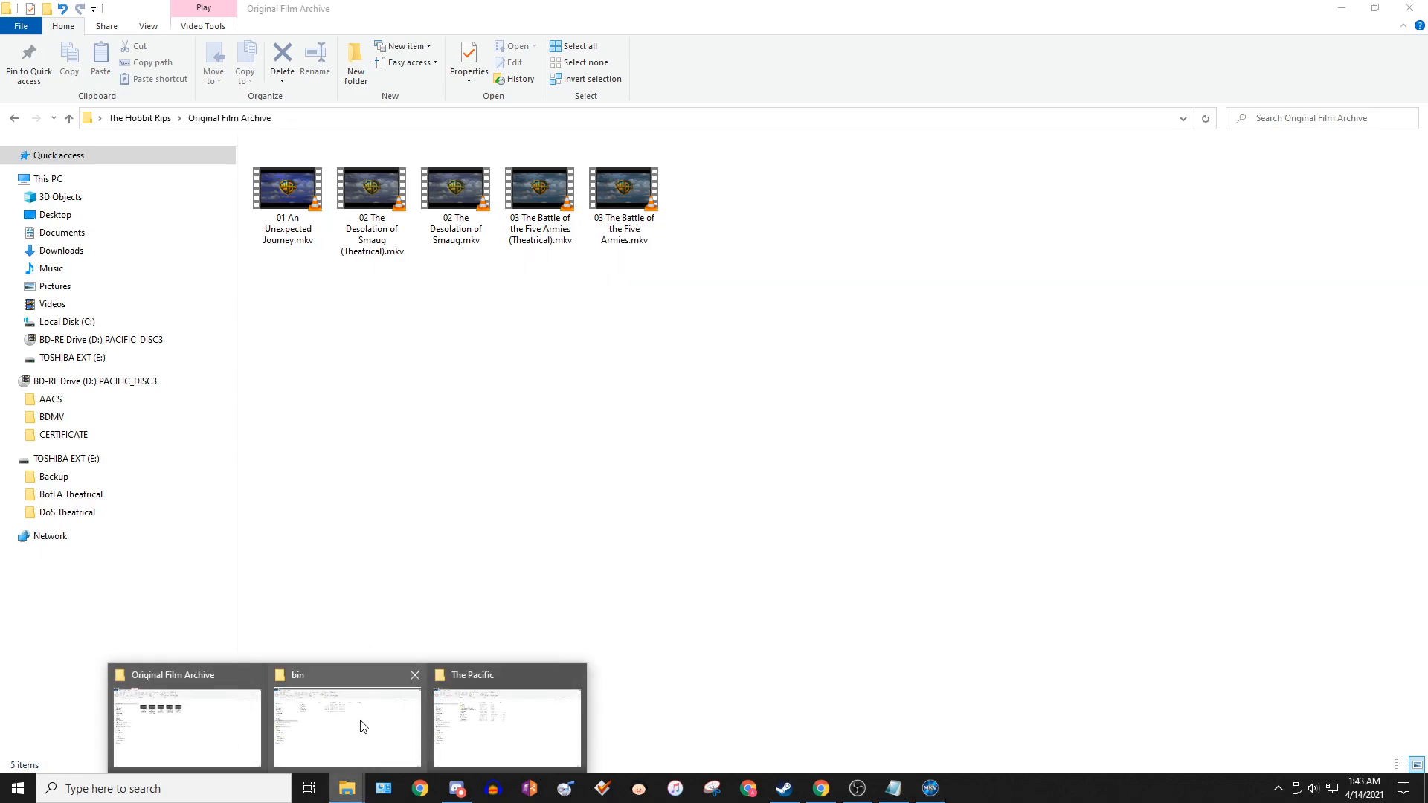
left_click(506, 726)
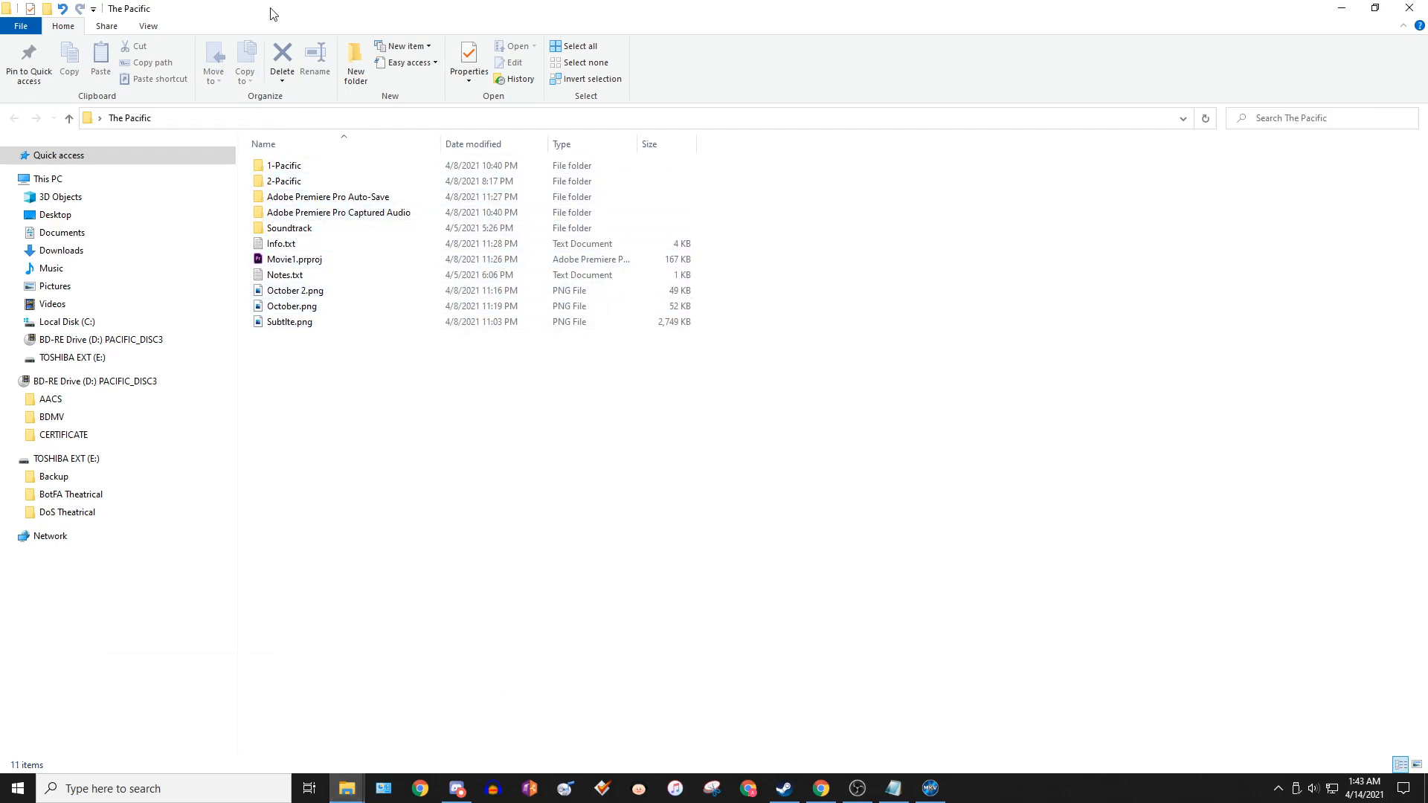
double_click(301, 167)
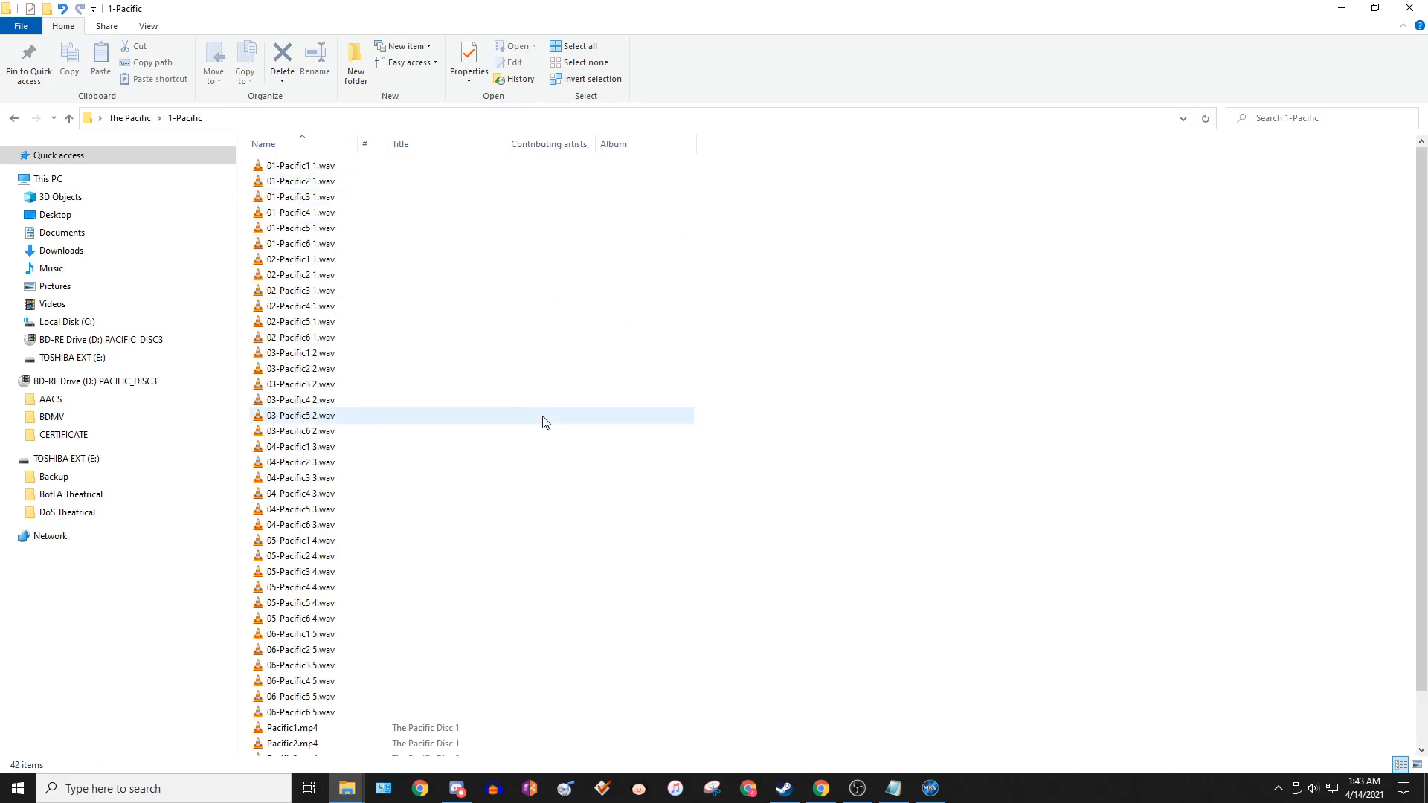
scroll(494, 399, "down", 2)
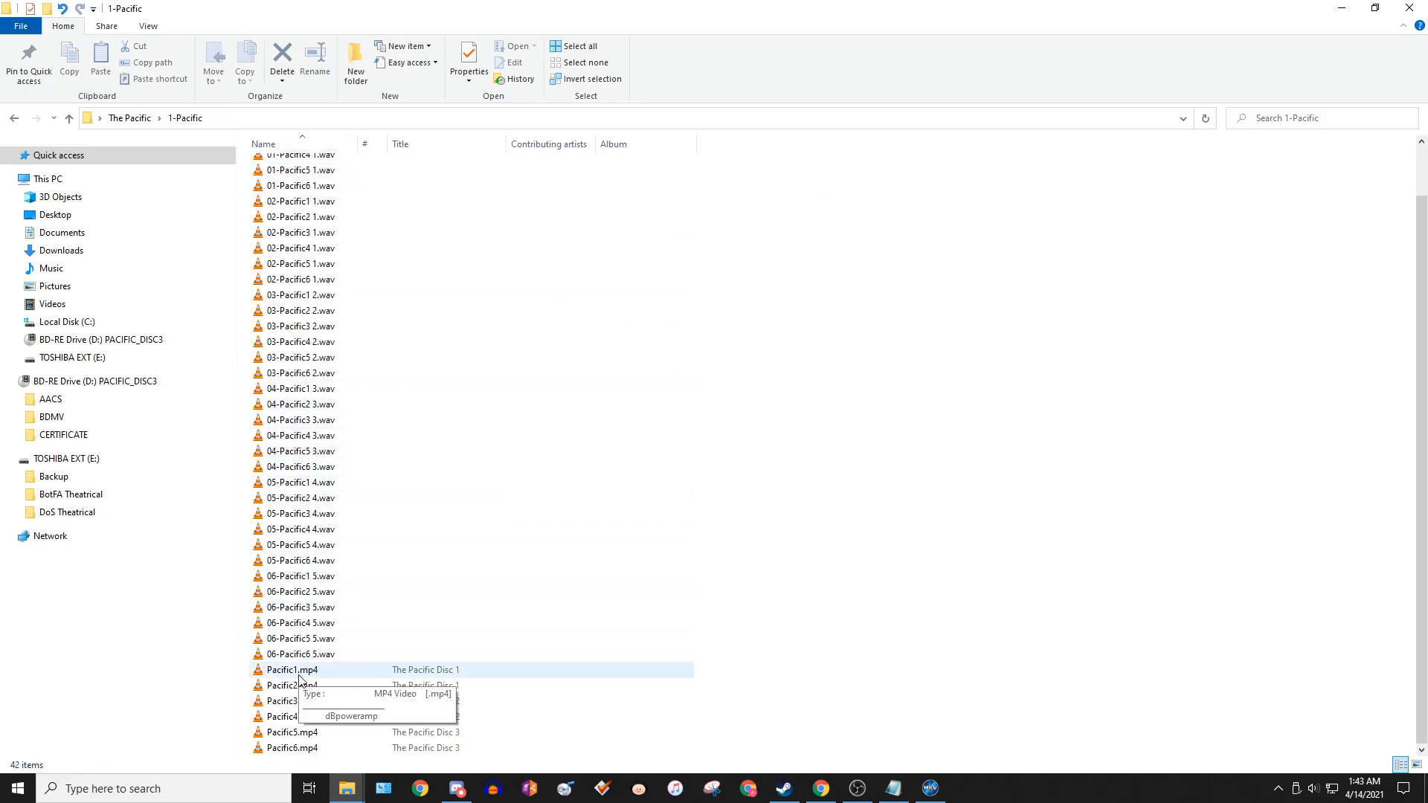
left_click(16, 116)
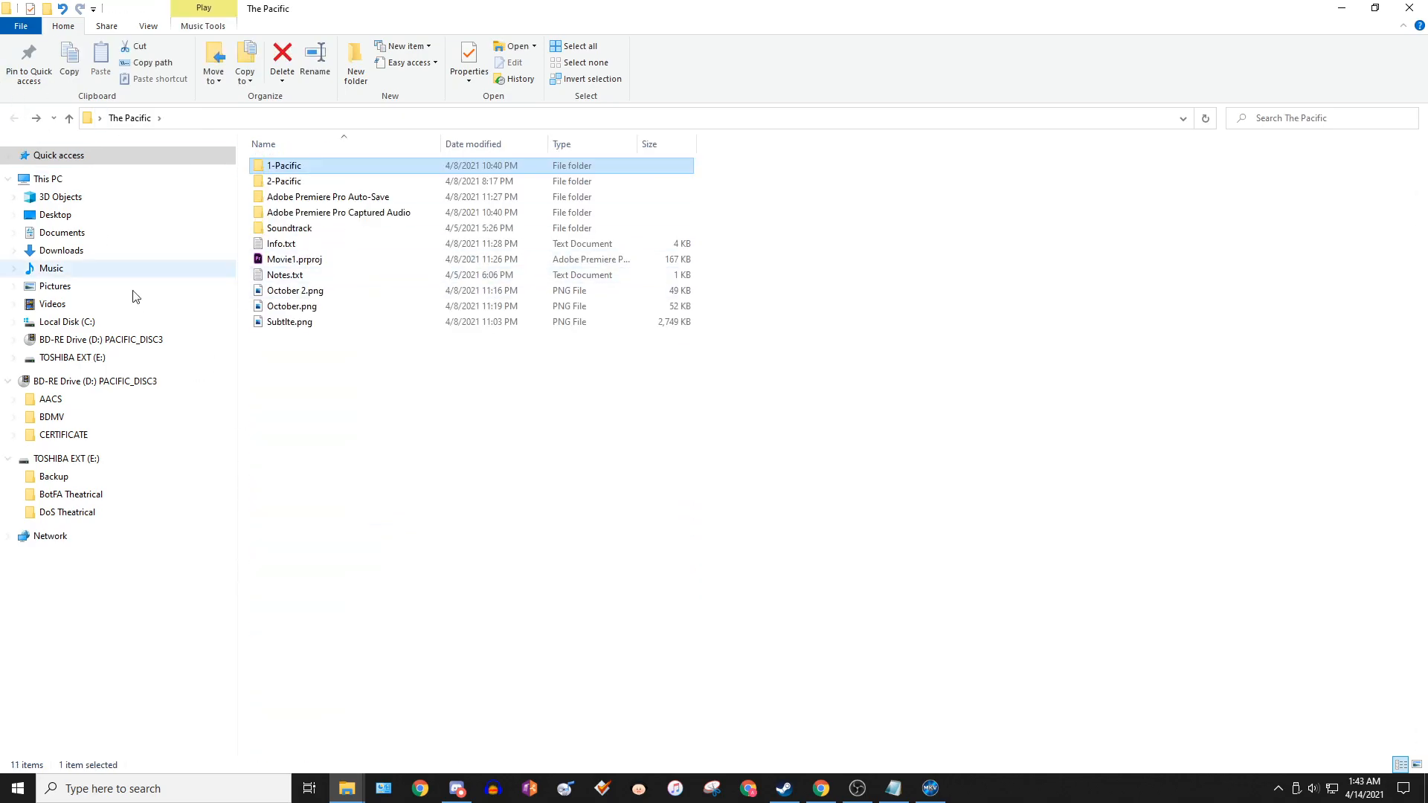
- Open 01 An Unexpected Journey.mkv from the Original Film Archive folder in MediaInfo and show its details in the Text view
mouse_move(347, 789)
left_click(240, 718)
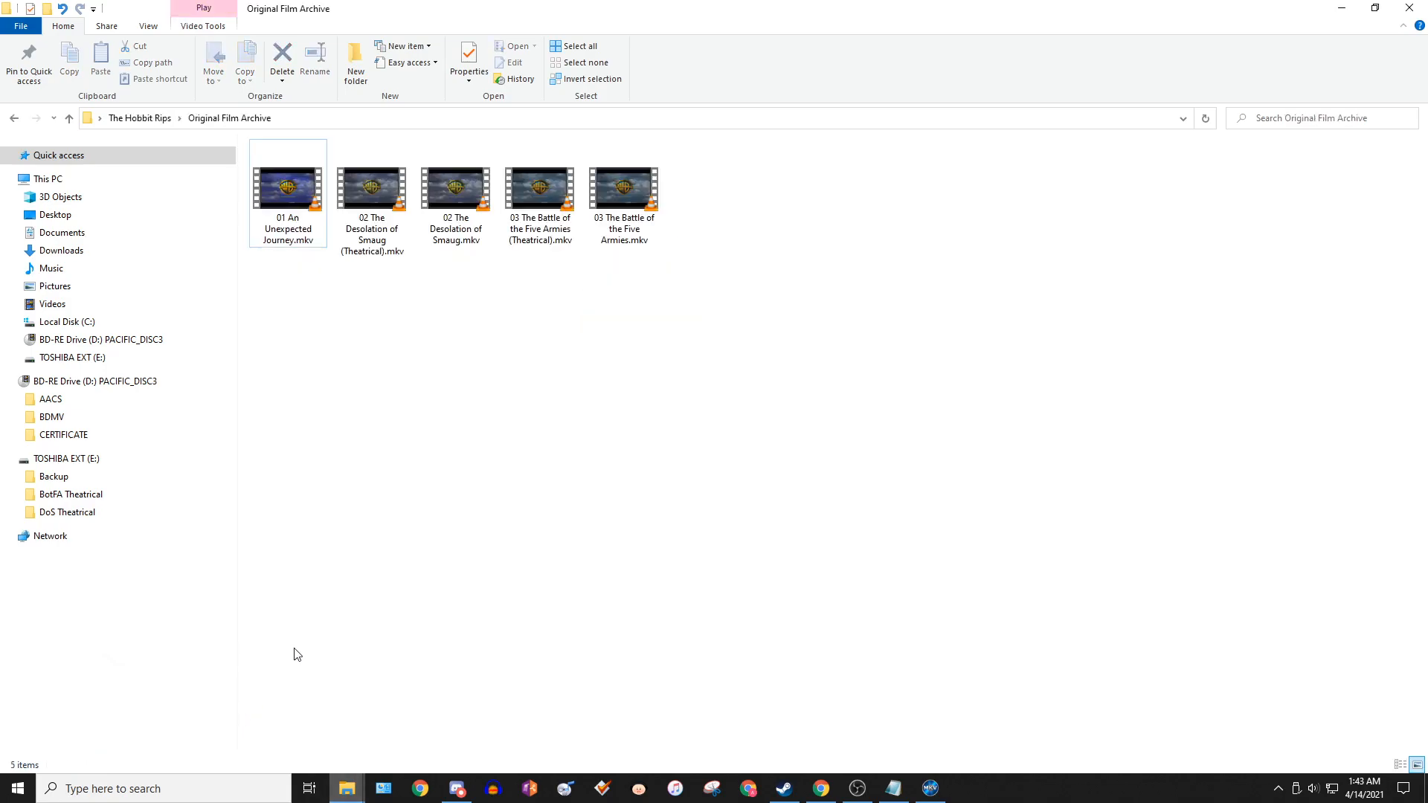
right_click(281, 214)
mouse_move(283, 210)
left_mouse_down()
mouse_move(301, 199)
mouse_move(300, 221)
left_mouse_up()
left_click(372, 205)
left_click(456, 209)
left_click(540, 212)
left_click(625, 222)
right_click(280, 222)
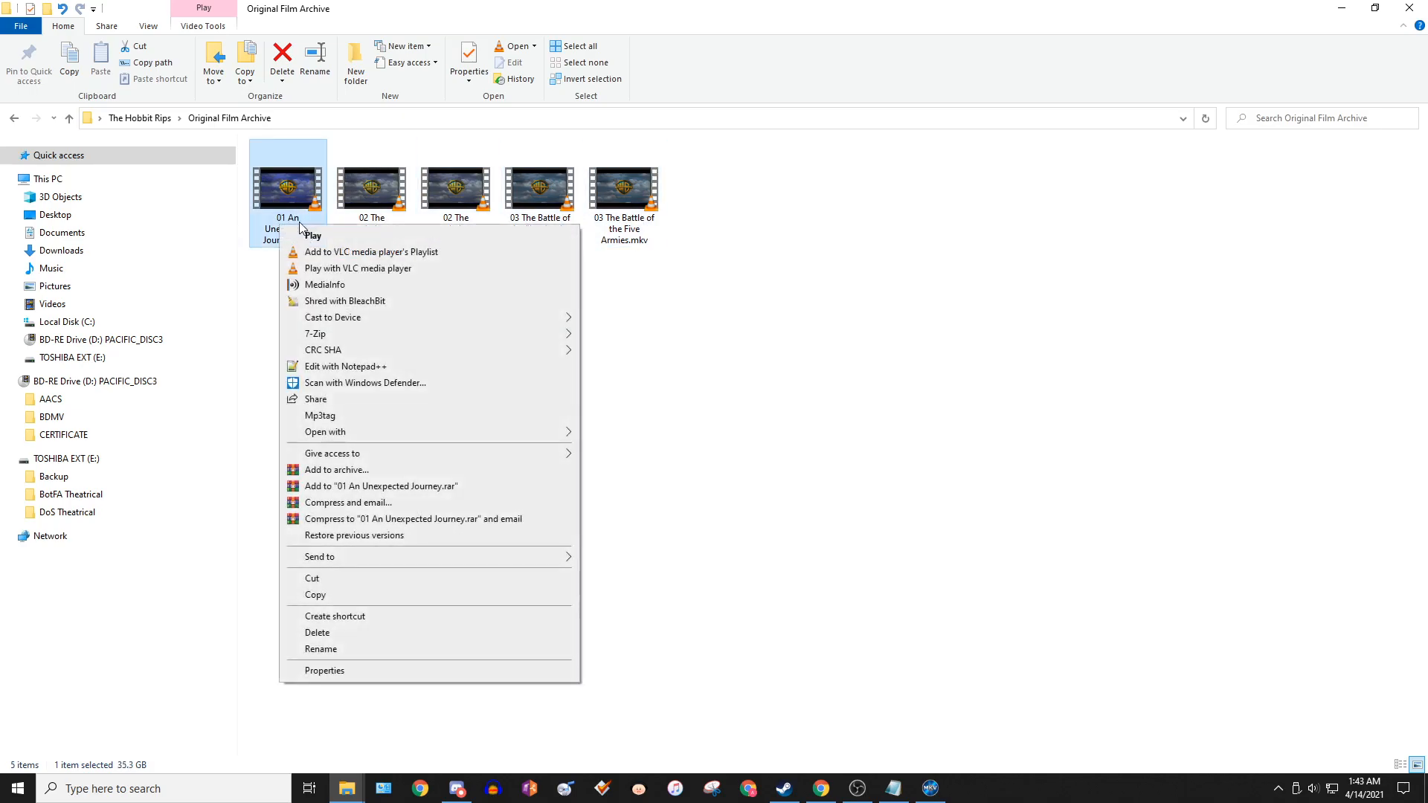
left_click(332, 285)
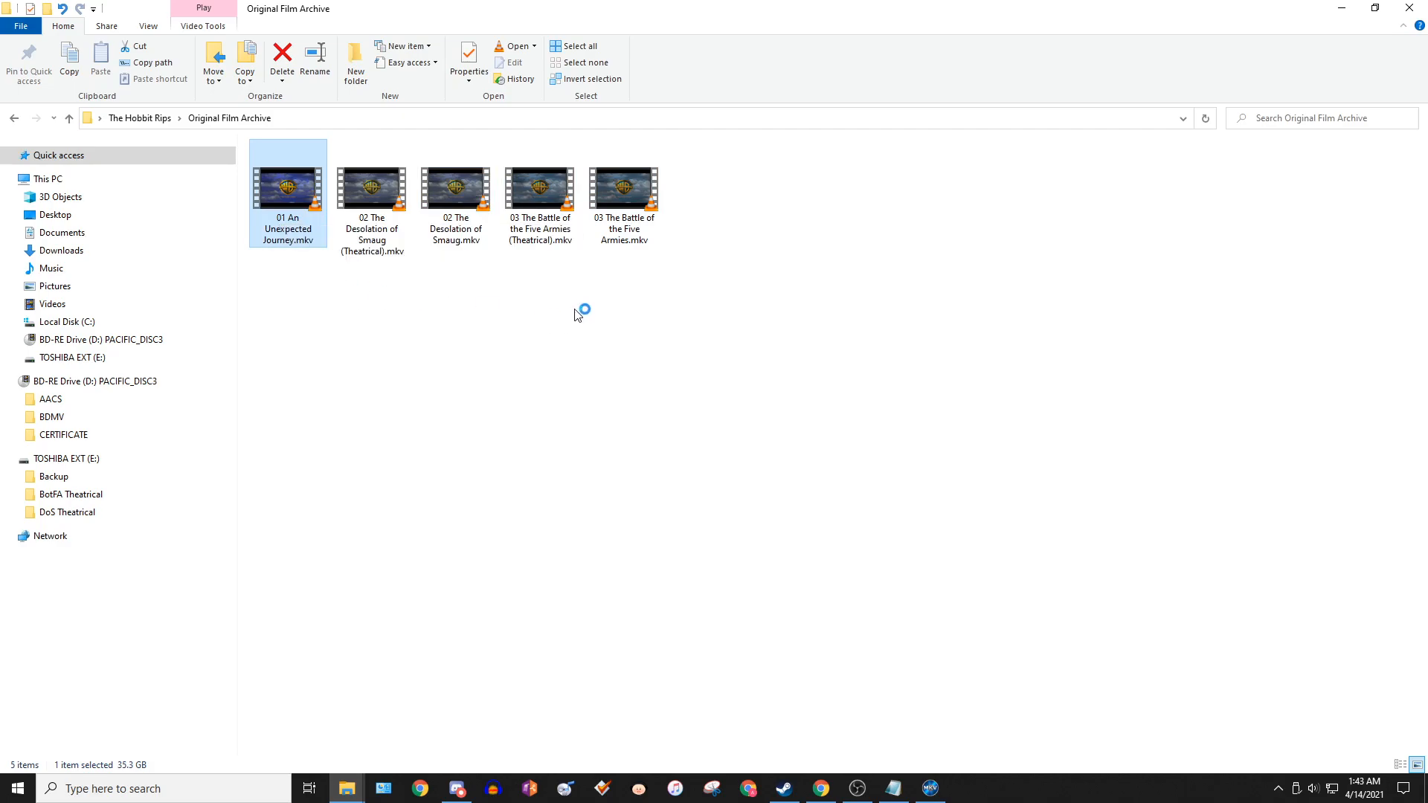
left_click(475, 209)
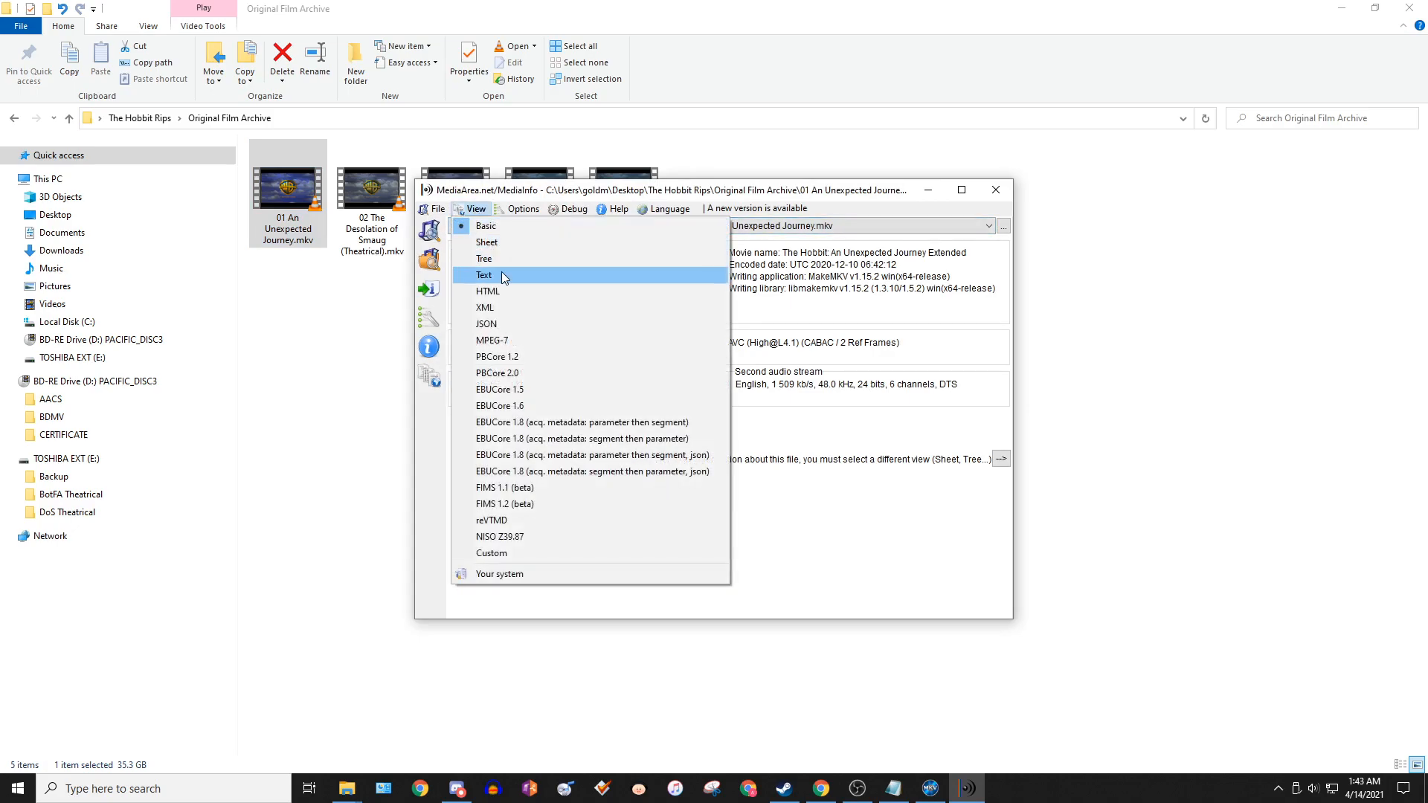
left_click(491, 275)
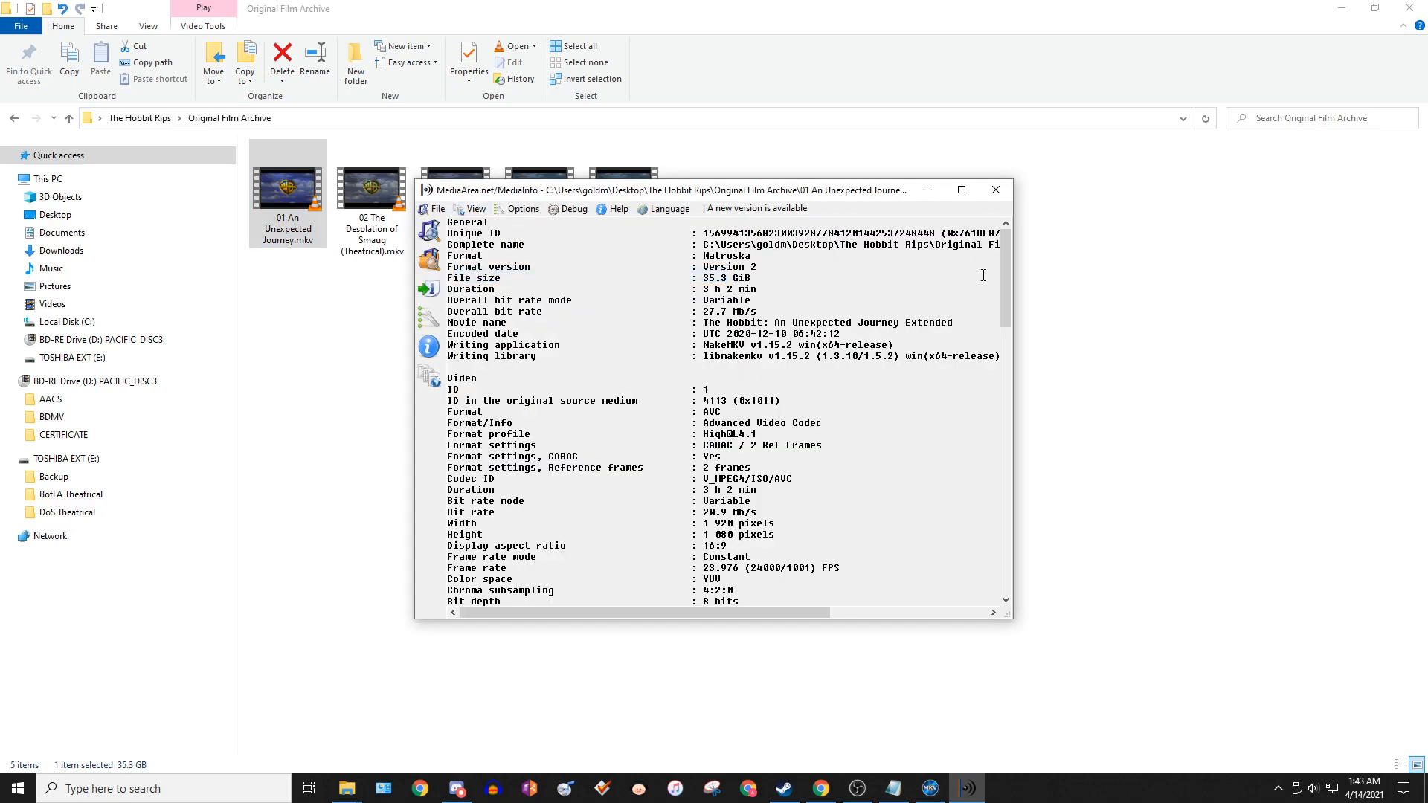
- Examine the file's general, video and first audio stream details, including the audio format, channels and stream size
left_click_drag(712, 228, 805, 355)
left_click(805, 355)
scroll(1004, 287, "down", 6)
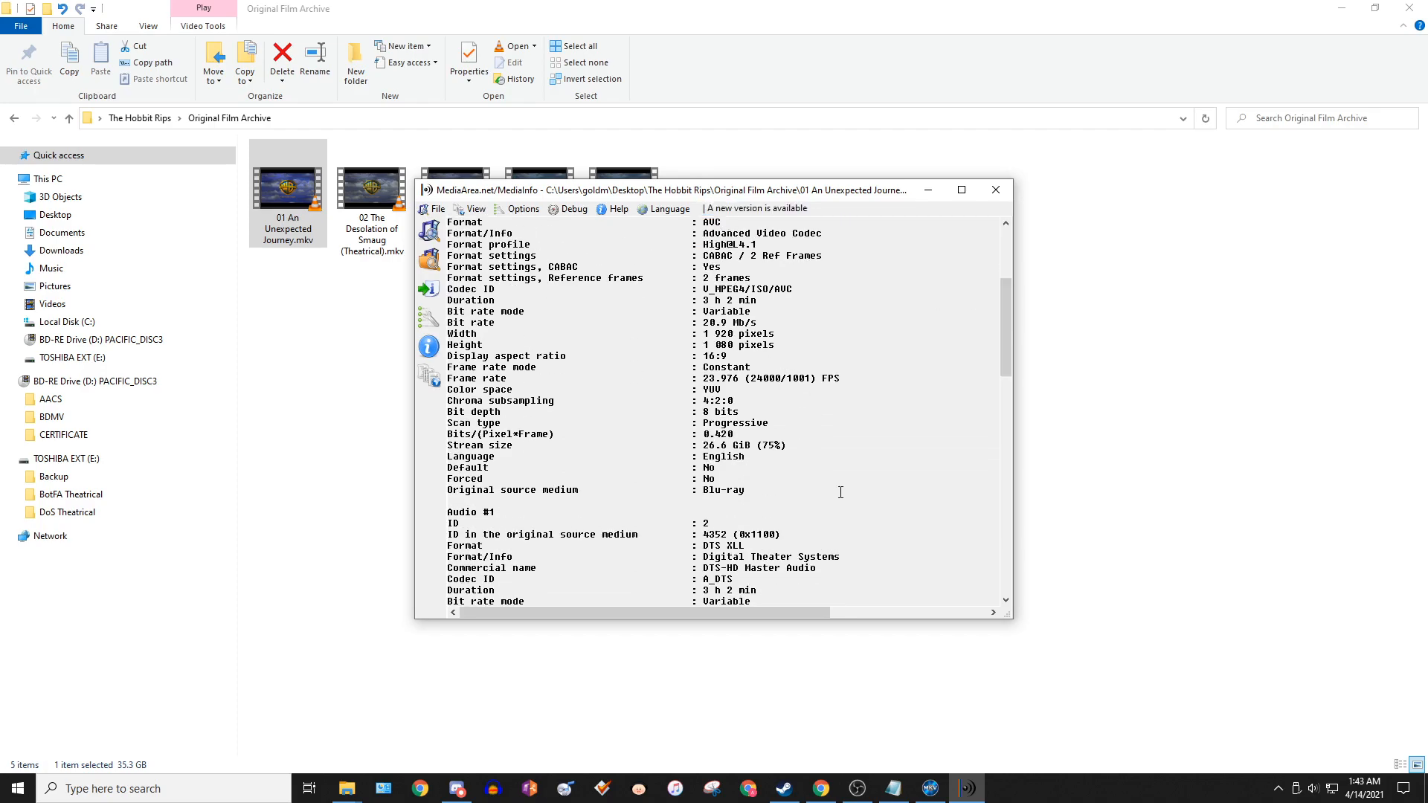
scroll(835, 490, "down", 5)
left_click_drag(685, 355, 788, 559)
left_click(781, 523)
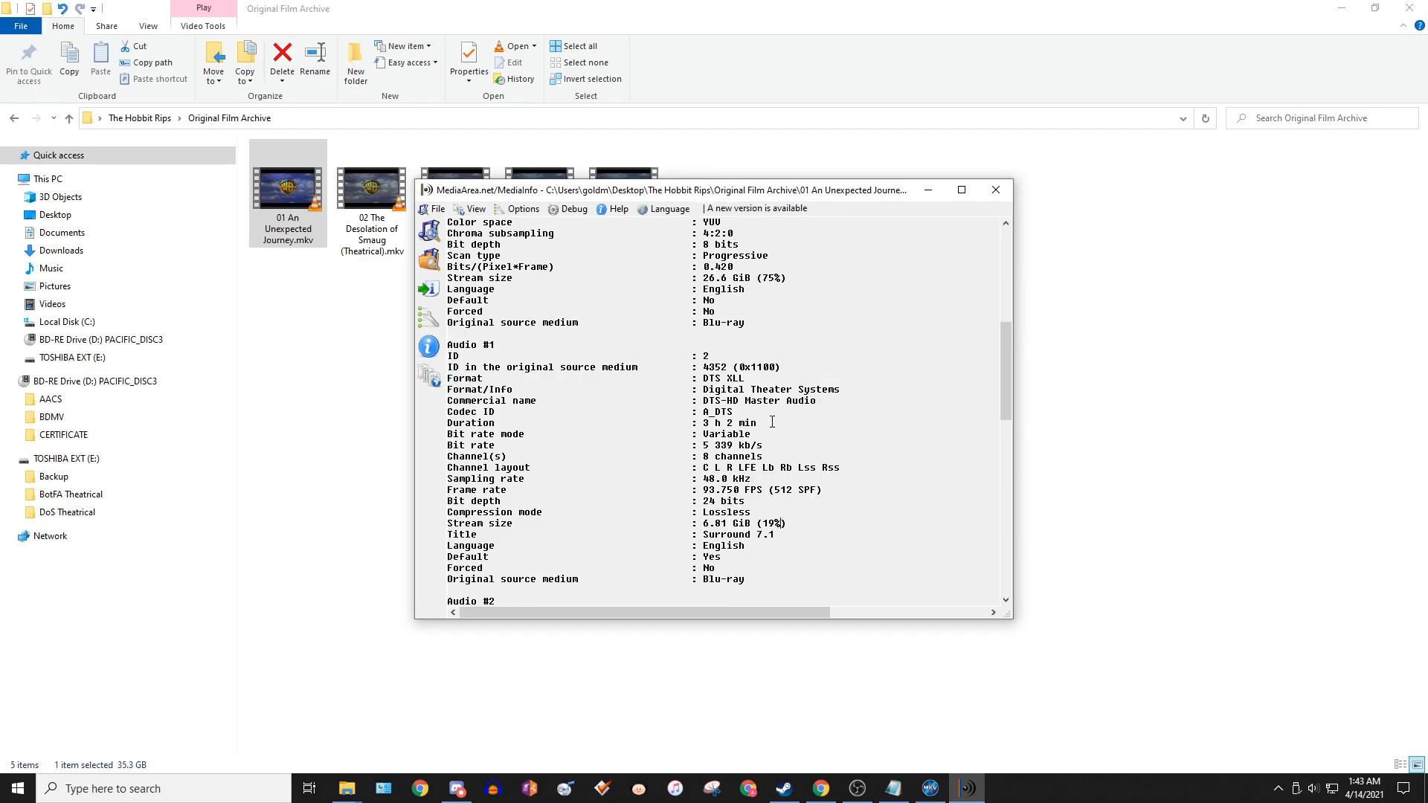
left_click_drag(755, 533, 721, 524)
left_click(723, 523)
- Review the video bit rate and the general section again, and look through the remaining stream details
scroll(735, 426, "up", 4)
scroll(706, 400, "up", 5)
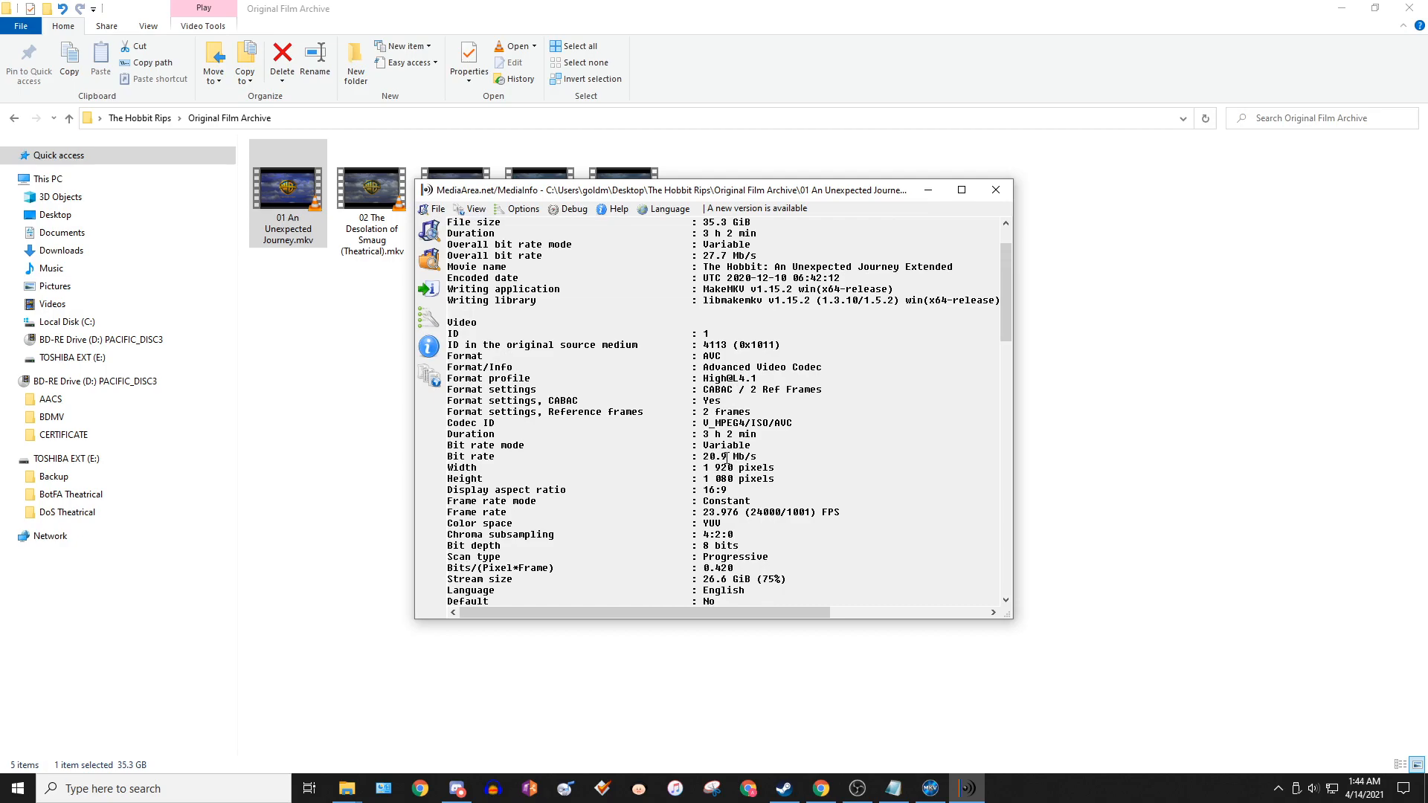
mouse_move(727, 459)
left_mouse_down()
mouse_move(751, 468)
mouse_move(703, 457)
left_mouse_up()
scroll(707, 417, "up", 2)
left_click_drag(714, 290, 762, 402)
scroll(763, 402, "down", 2)
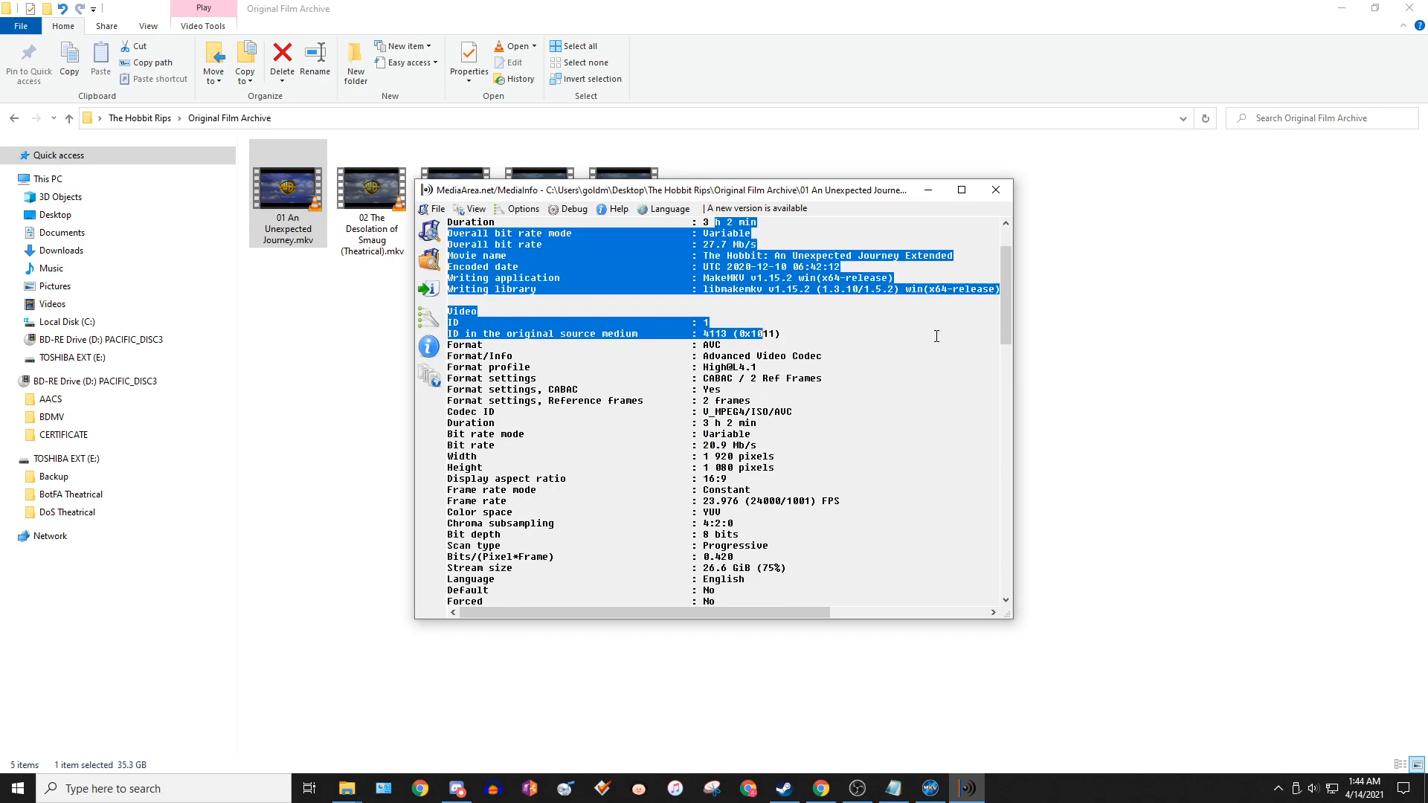
left_click_drag(1010, 321, 1006, 471)
scroll(702, 420, "up", 9)
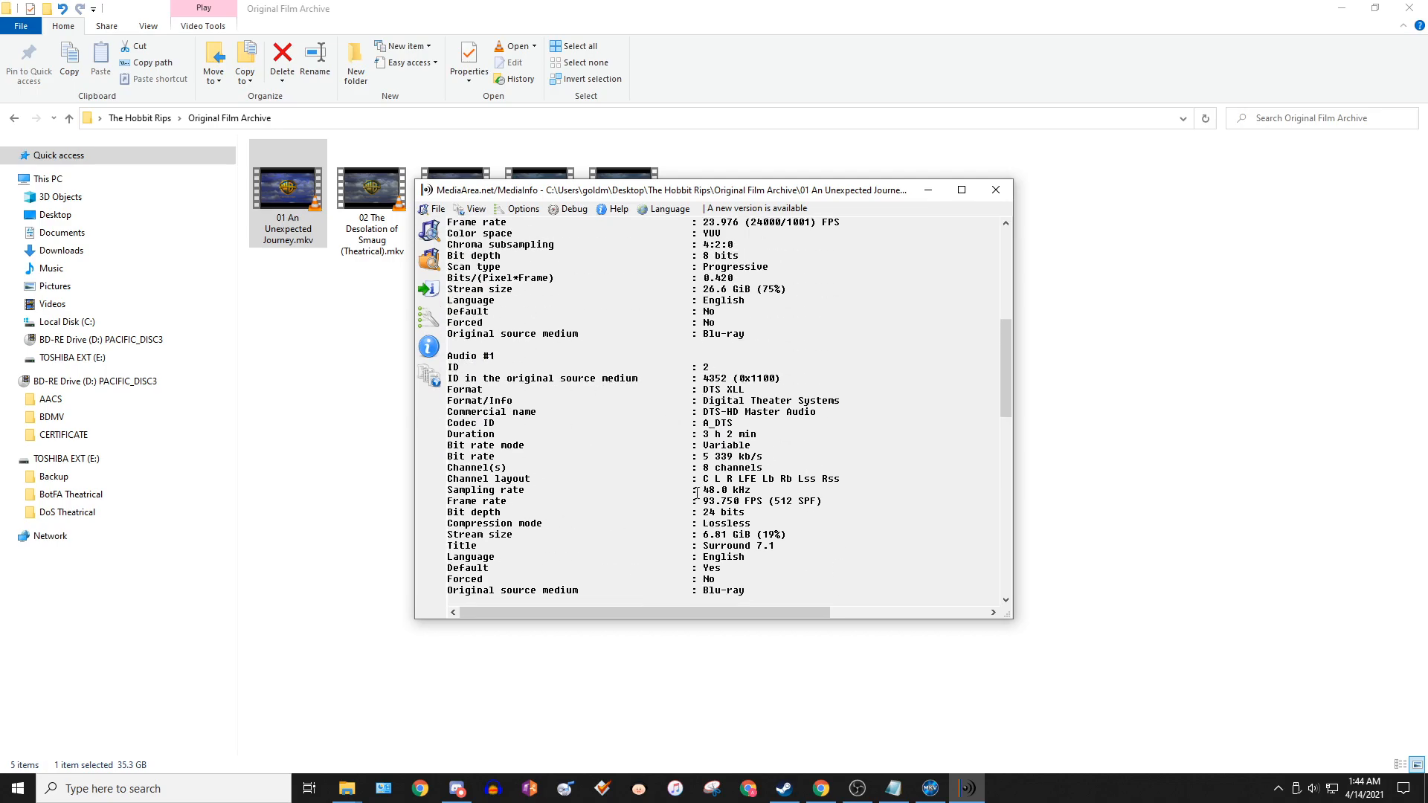
- Examine the first and second audio streams' details, highlight the Audio #1 section, and close MediaInfo
left_click_drag(1010, 381, 1013, 430)
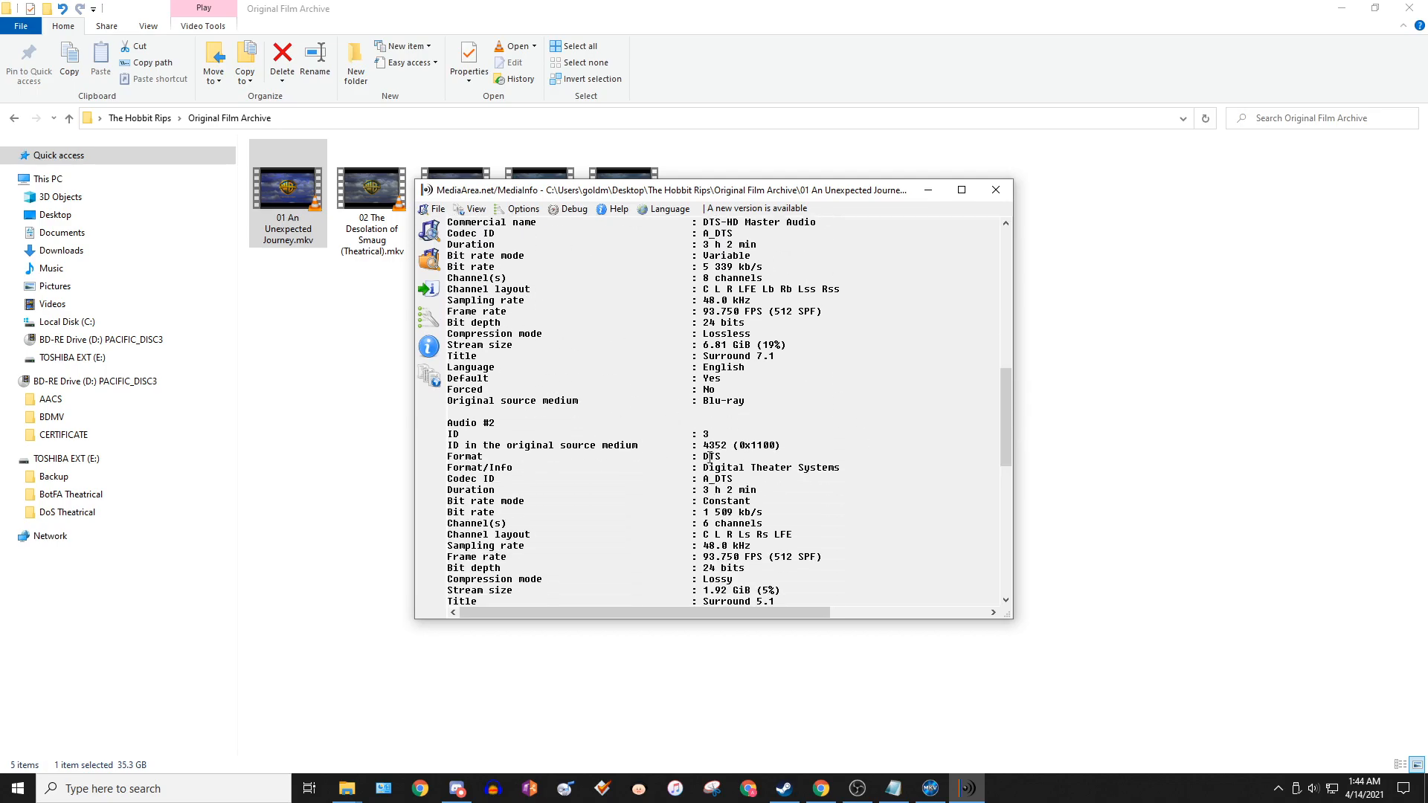
scroll(597, 434, "up", 5)
left_click_drag(716, 557, 465, 332)
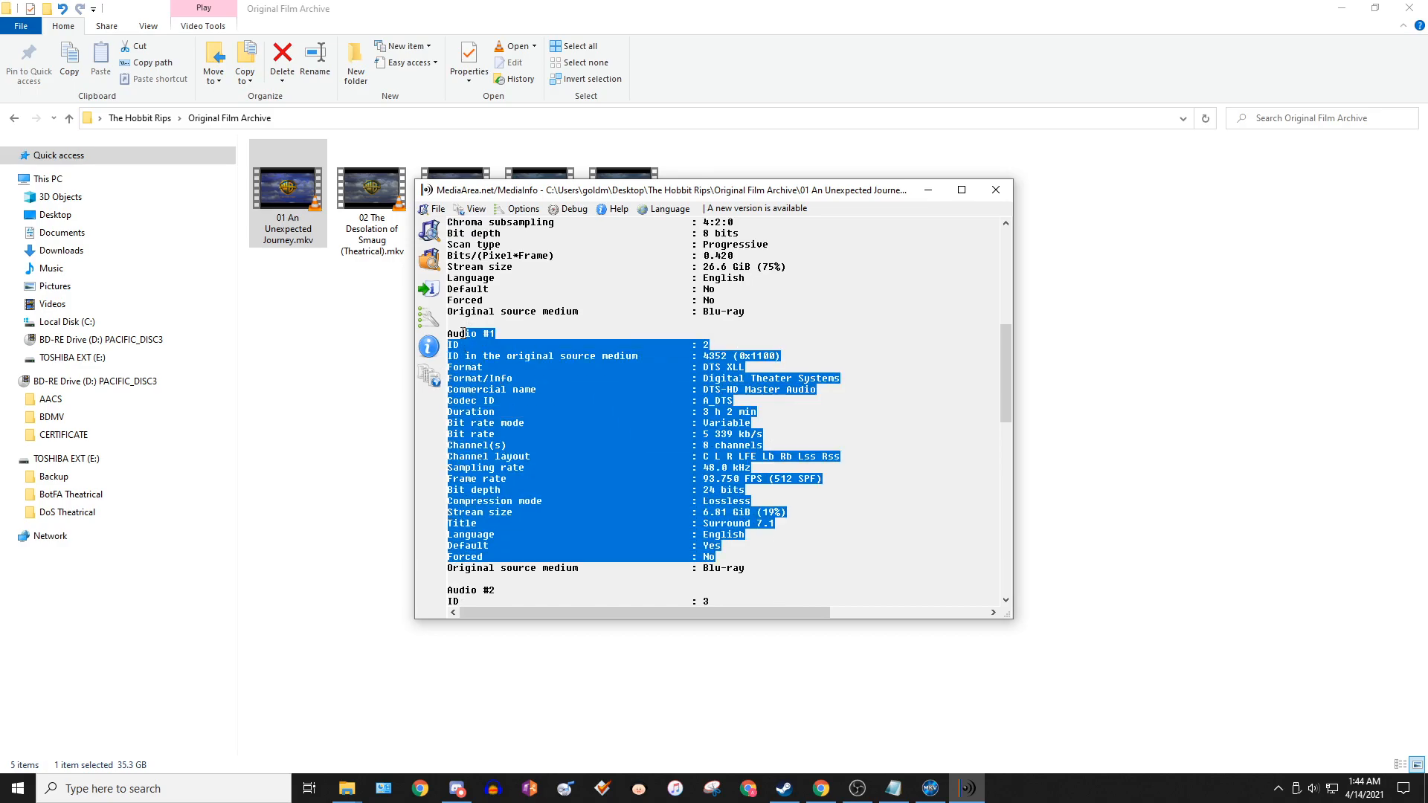
left_click(994, 190)
- Switch to Audacity and import the first audio stream of 01 An Unexpected Journey.mkv, stopping the import early
left_click(492, 788)
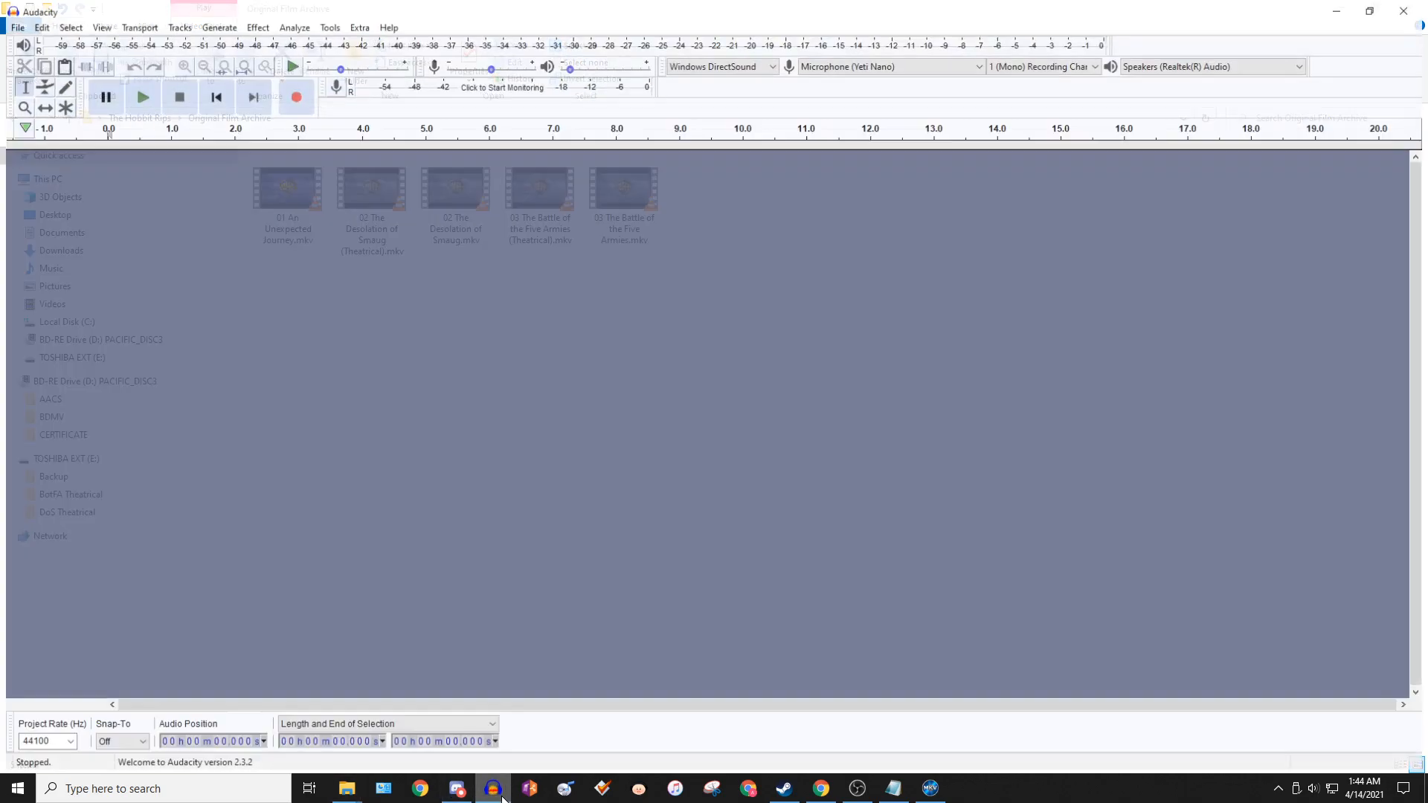
left_click_drag(855, 10, 983, 85)
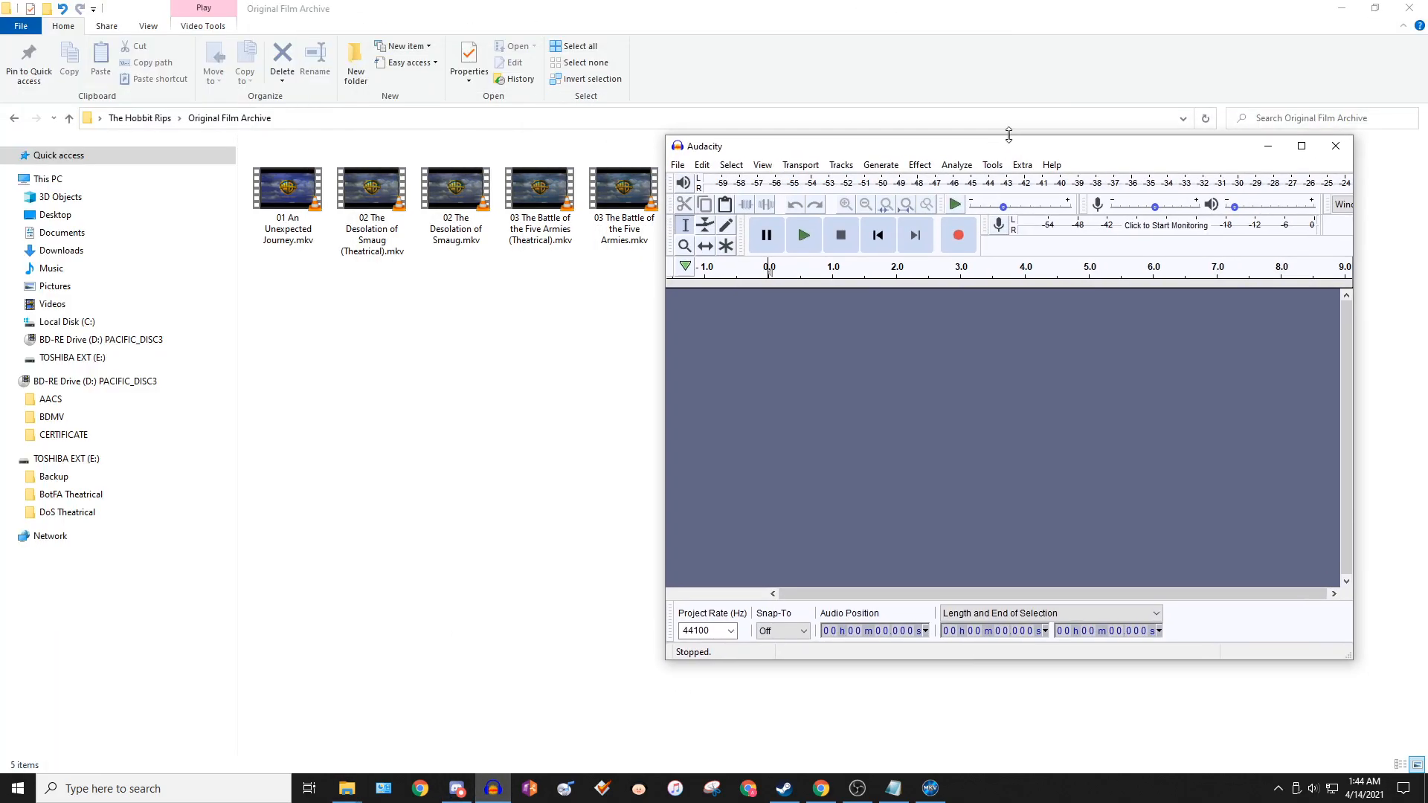
left_click_drag(313, 223, 817, 389)
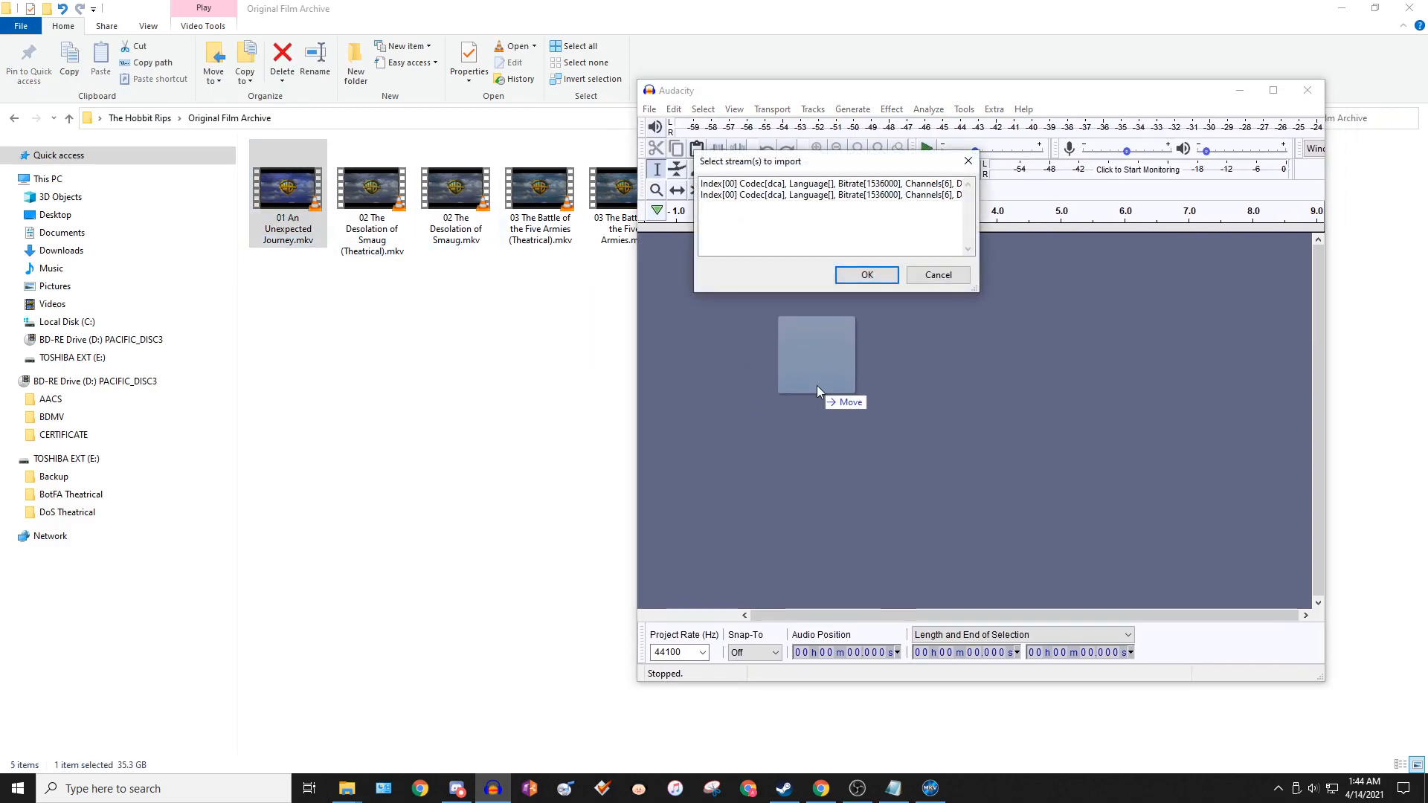
left_click_drag(890, 191, 886, 184)
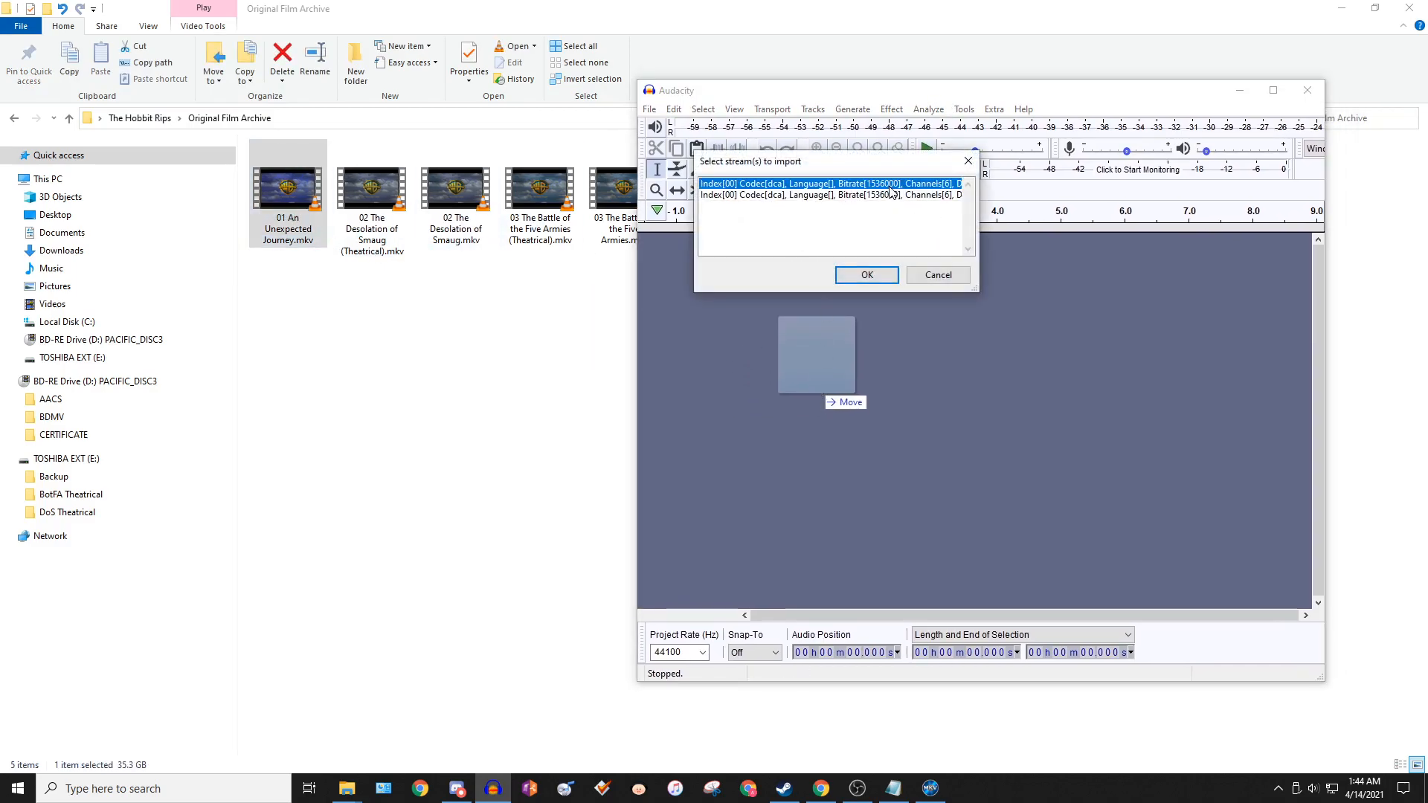
left_click(867, 274)
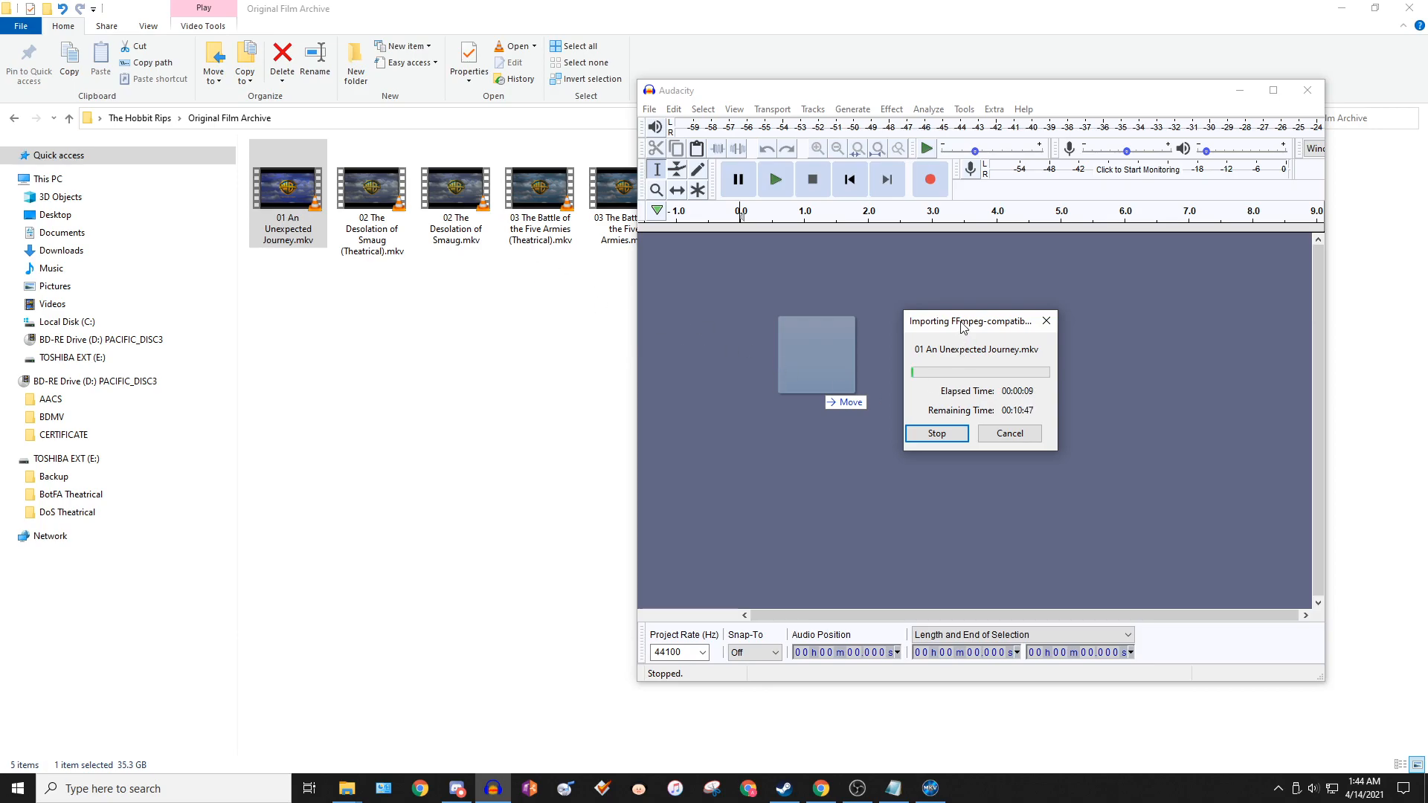
left_click_drag(963, 328, 933, 328)
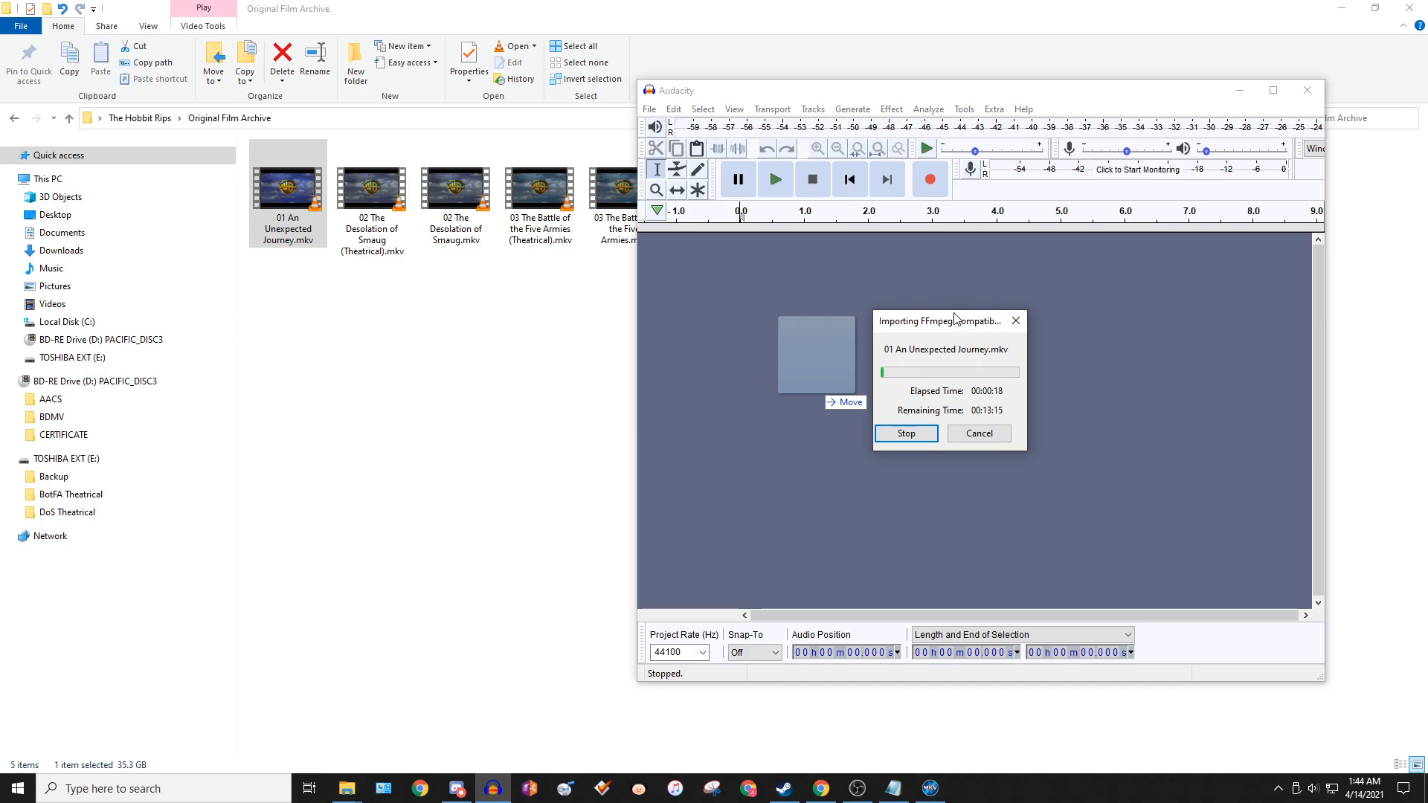
left_click(912, 439)
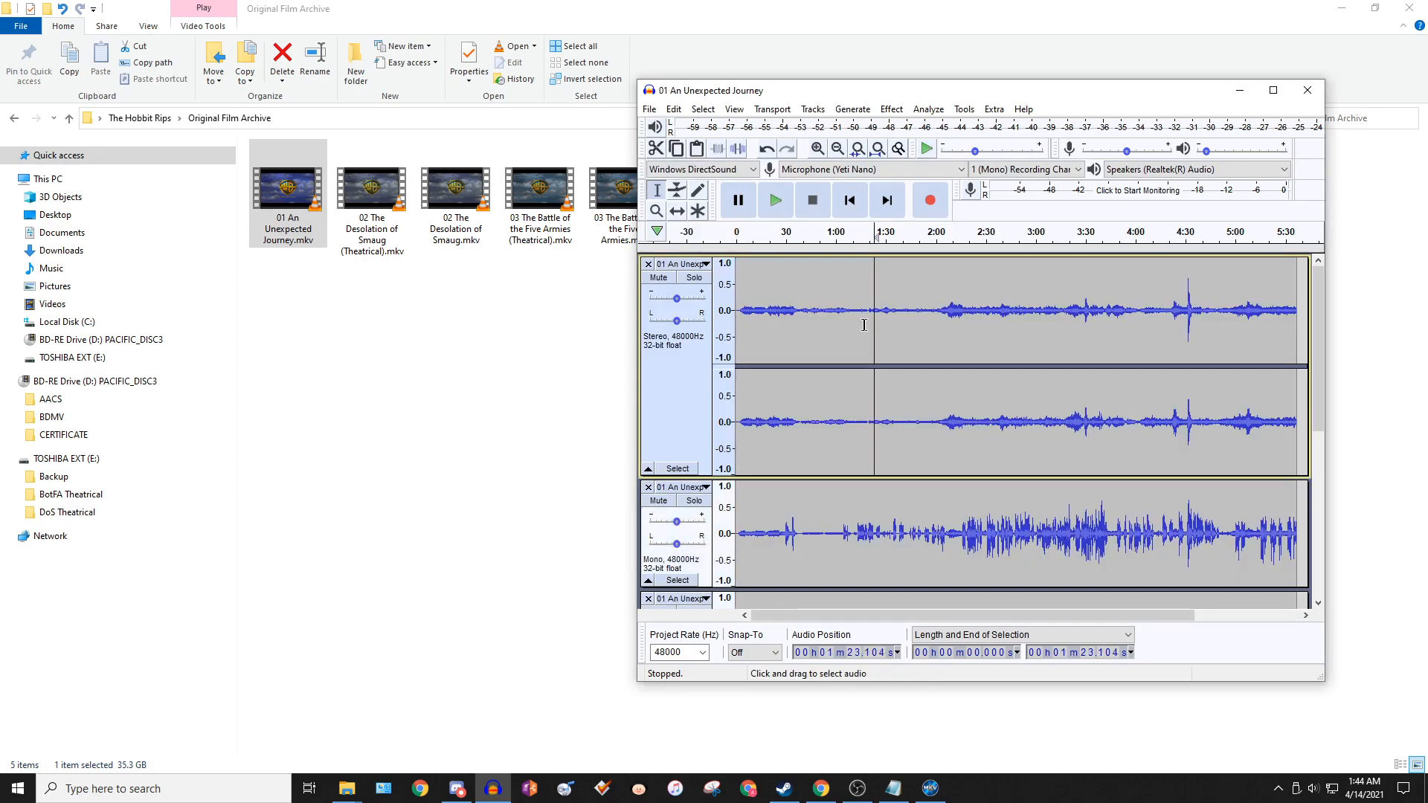
- Reposition and enlarge the Audacity window so that more of the imported tracks fit in view
scroll(876, 328, "down", 1)
left_click_drag(1319, 387, 1266, 352)
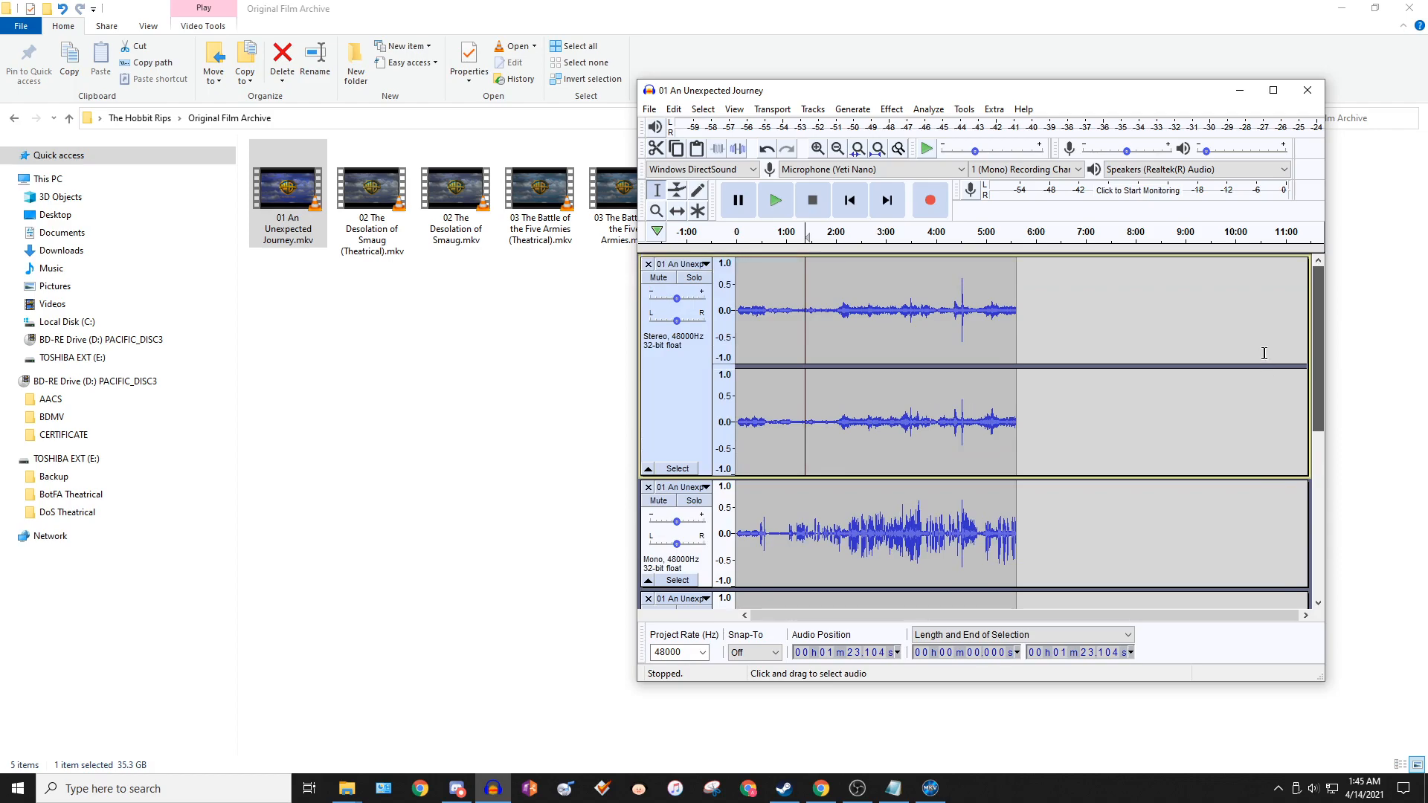
mouse_move(1327, 307)
left_mouse_down()
mouse_move(1367, 306)
mouse_move(1336, 306)
left_mouse_up()
left_click_drag(1015, 92, 909, 105)
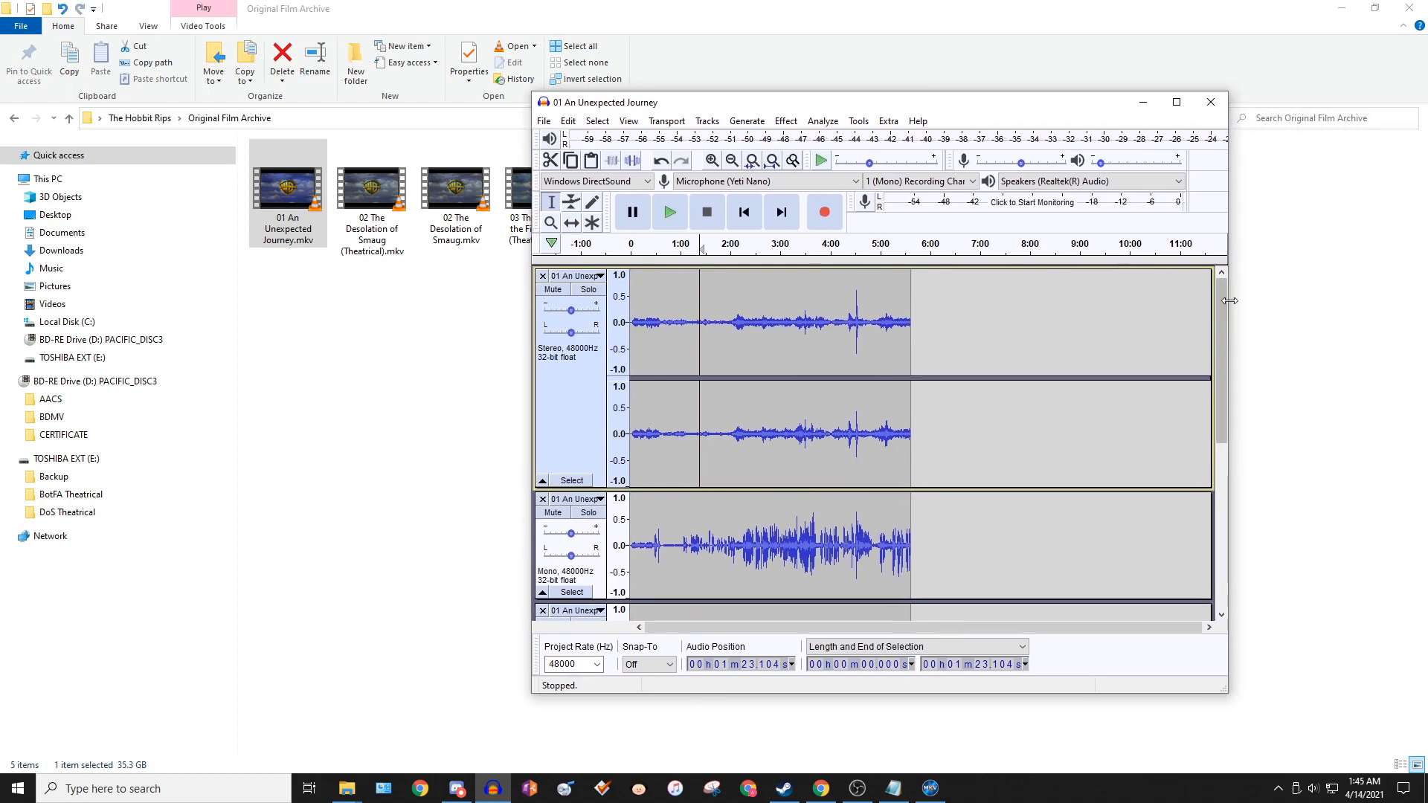
left_click_drag(1228, 307, 1400, 306)
left_click_drag(902, 92, 887, 2)
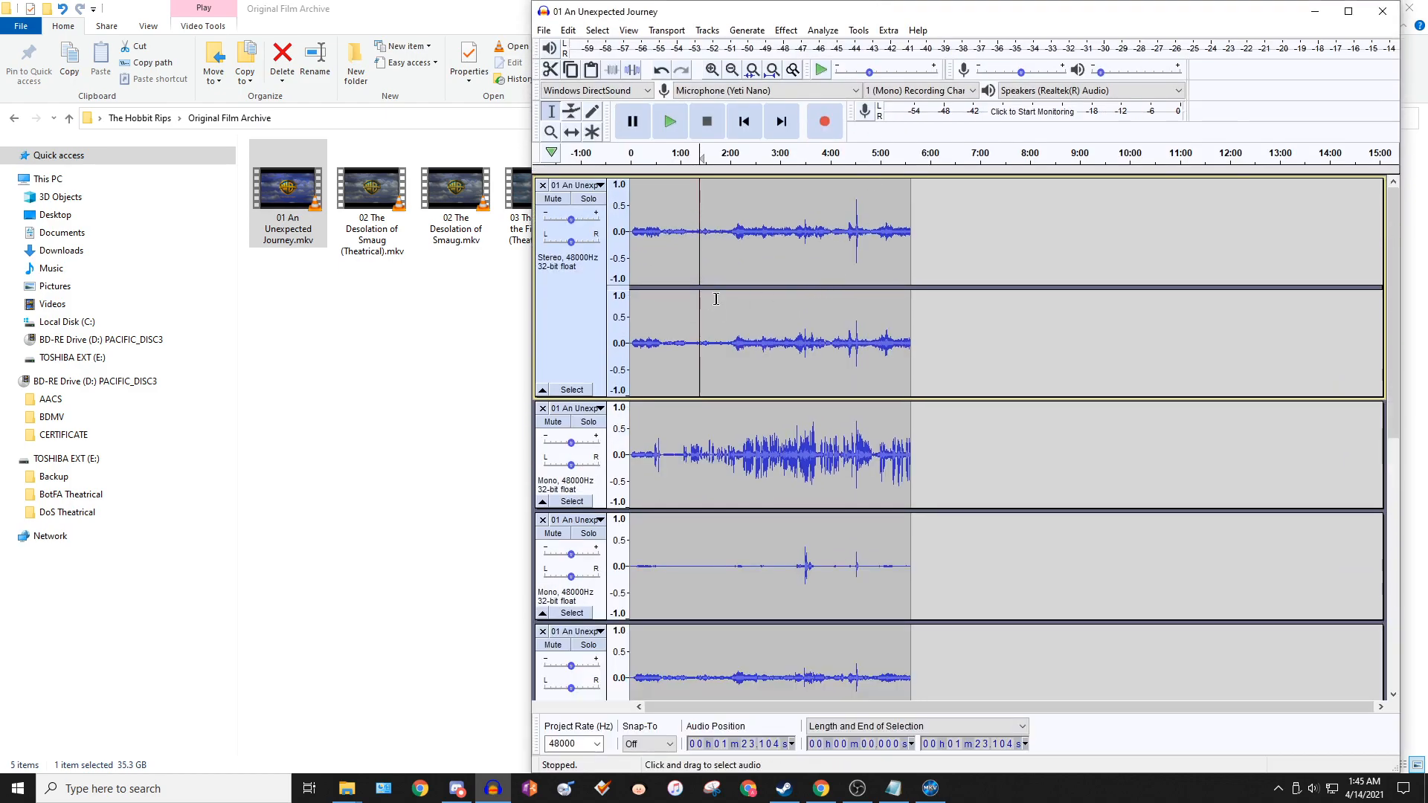
- Highlight the full length of the stereo track across both of its channels
left_click_drag(673, 231, 821, 312)
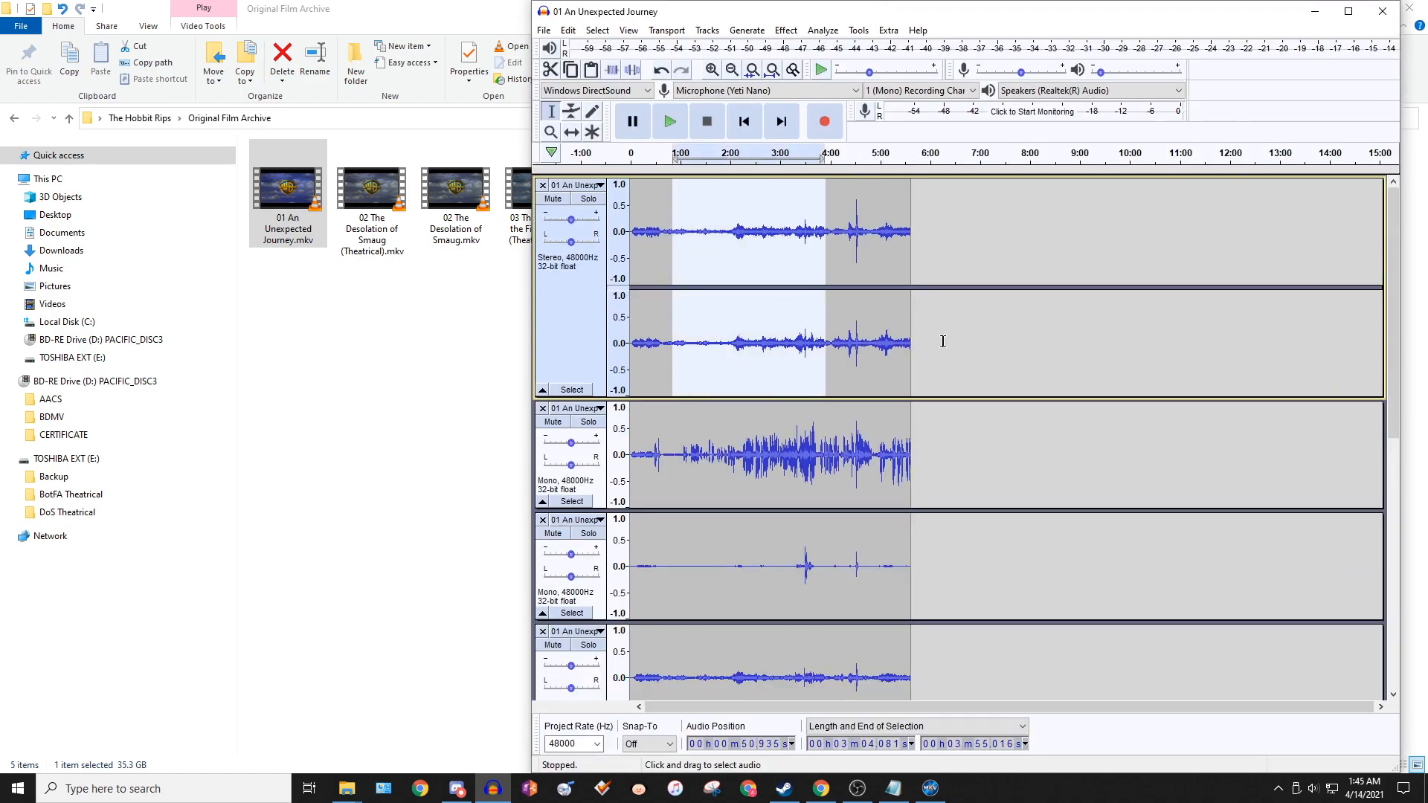
left_click_drag(941, 338, 629, 327)
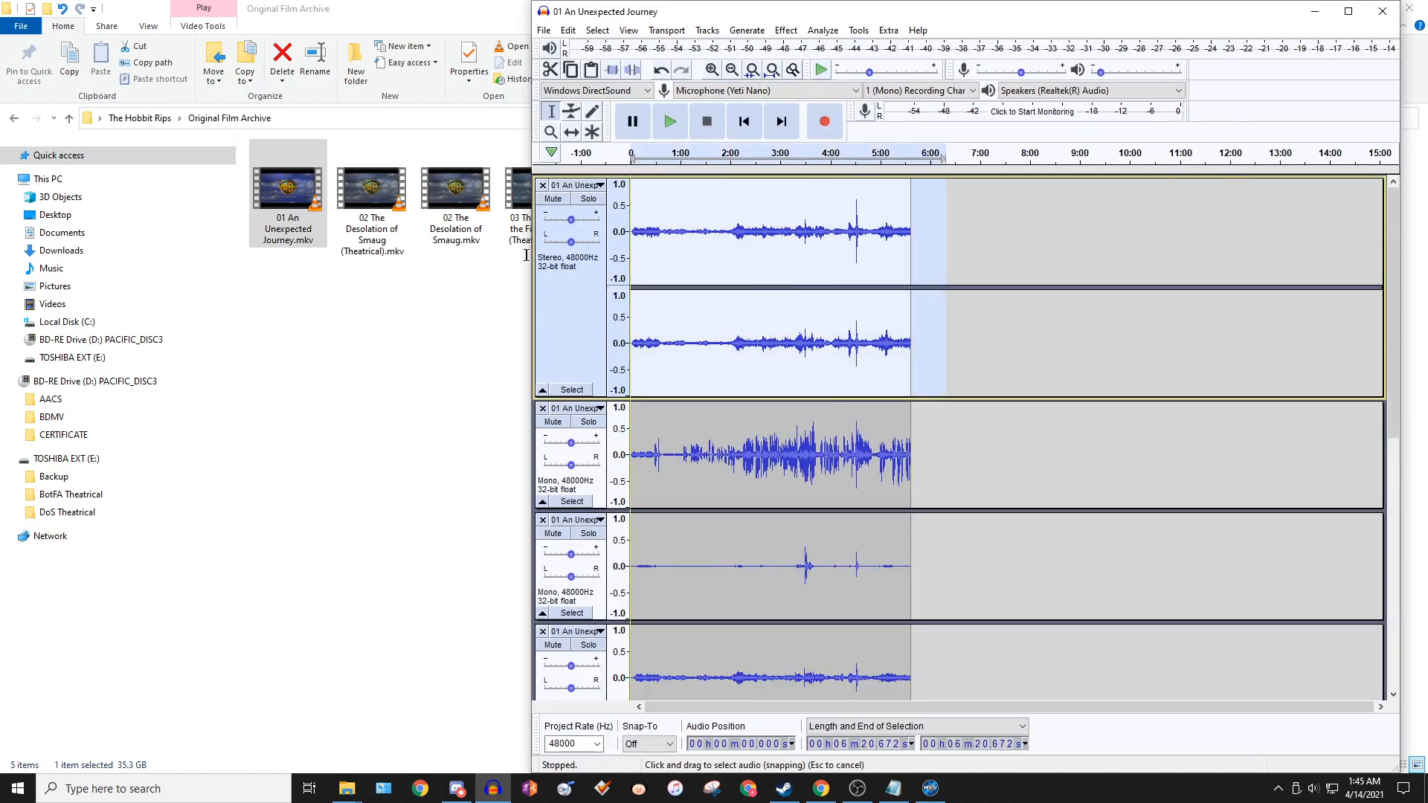
left_click(703, 218)
scroll(743, 335, "down", 2)
scroll(764, 348, "up", 2)
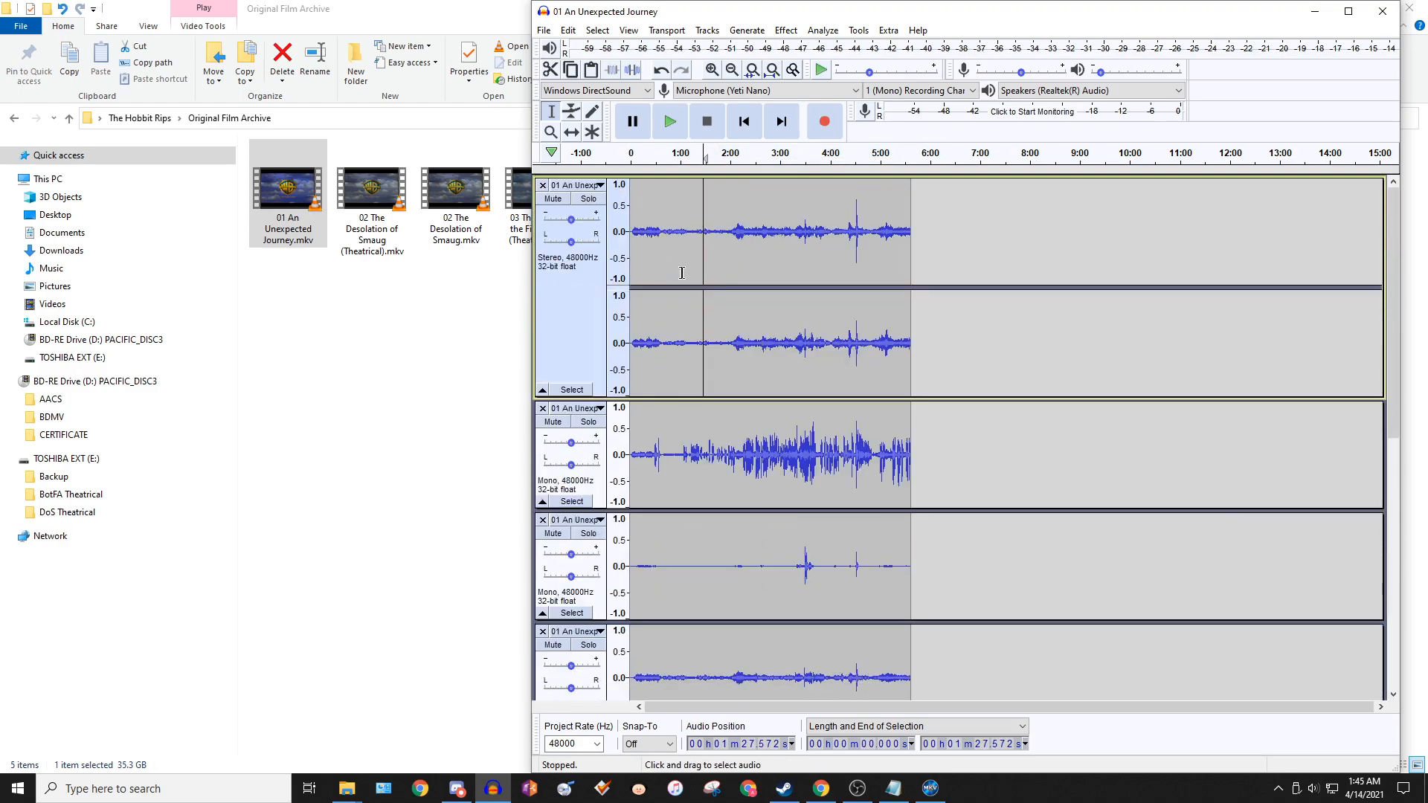
left_click_drag(969, 305, 628, 240)
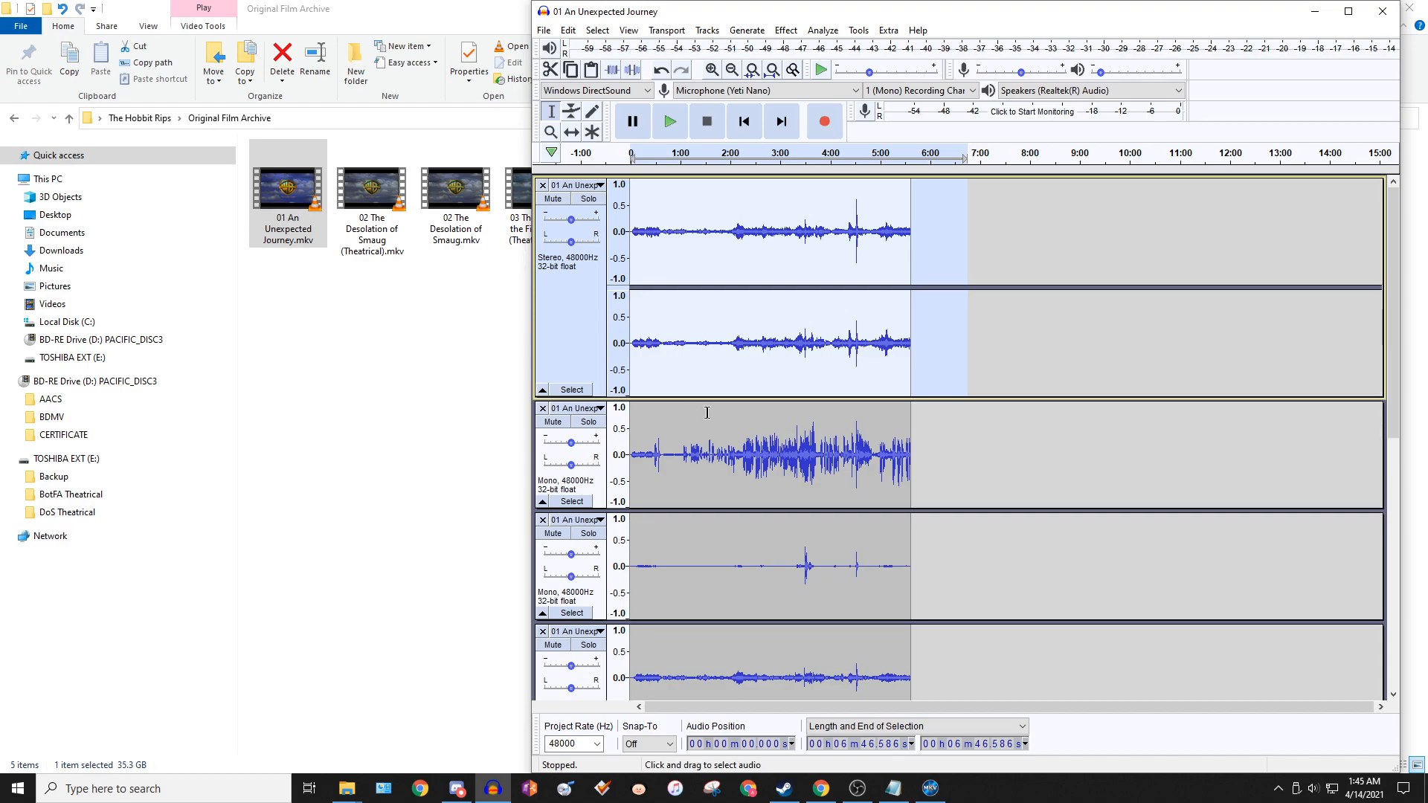
- Examine the four mono tracks below the stereo track one by one
scroll(669, 368, "down", 1)
left_click(700, 383)
scroll(699, 383, "down", 1)
scroll(700, 383, "down", 1)
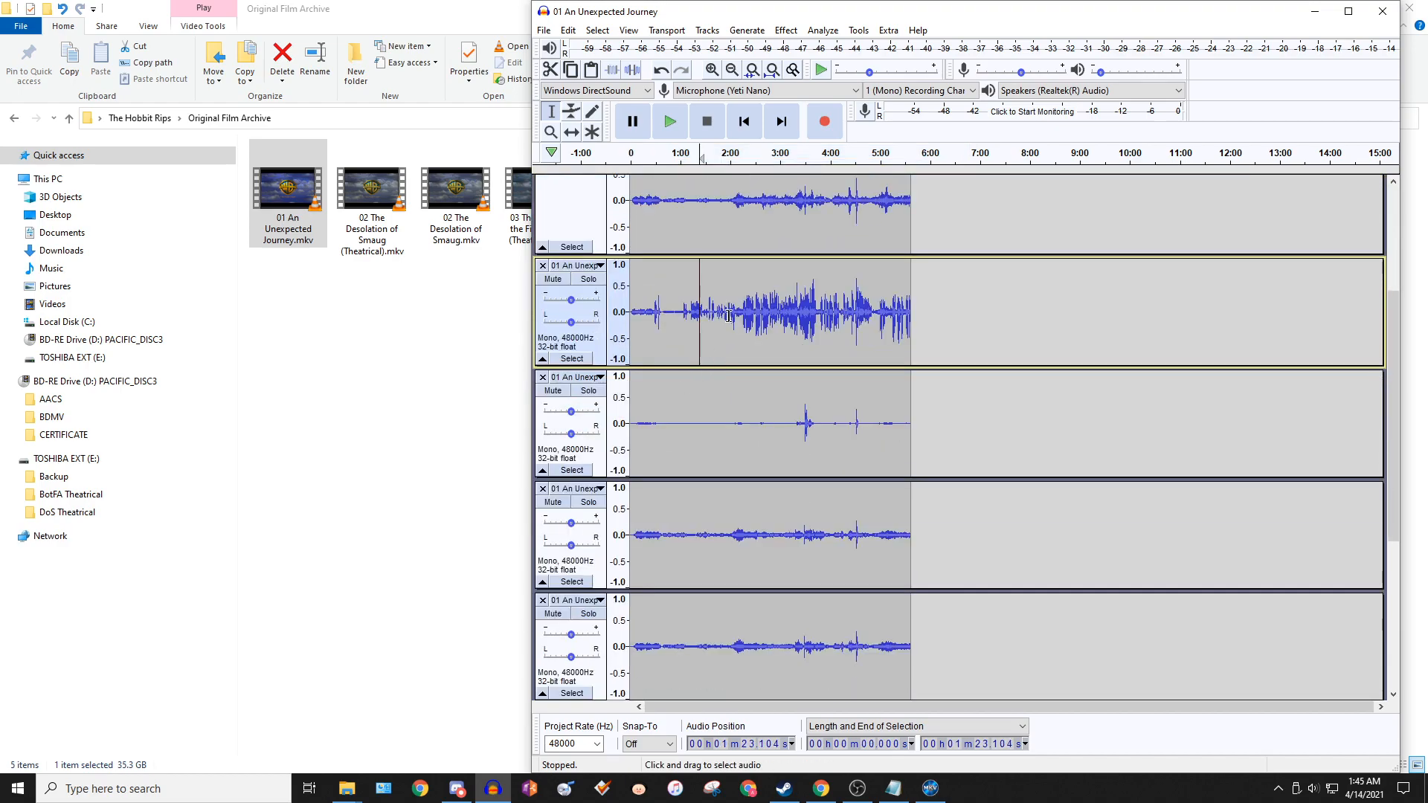
left_click(735, 432)
scroll(749, 507, "down", 2)
left_click(734, 458)
left_click(750, 543)
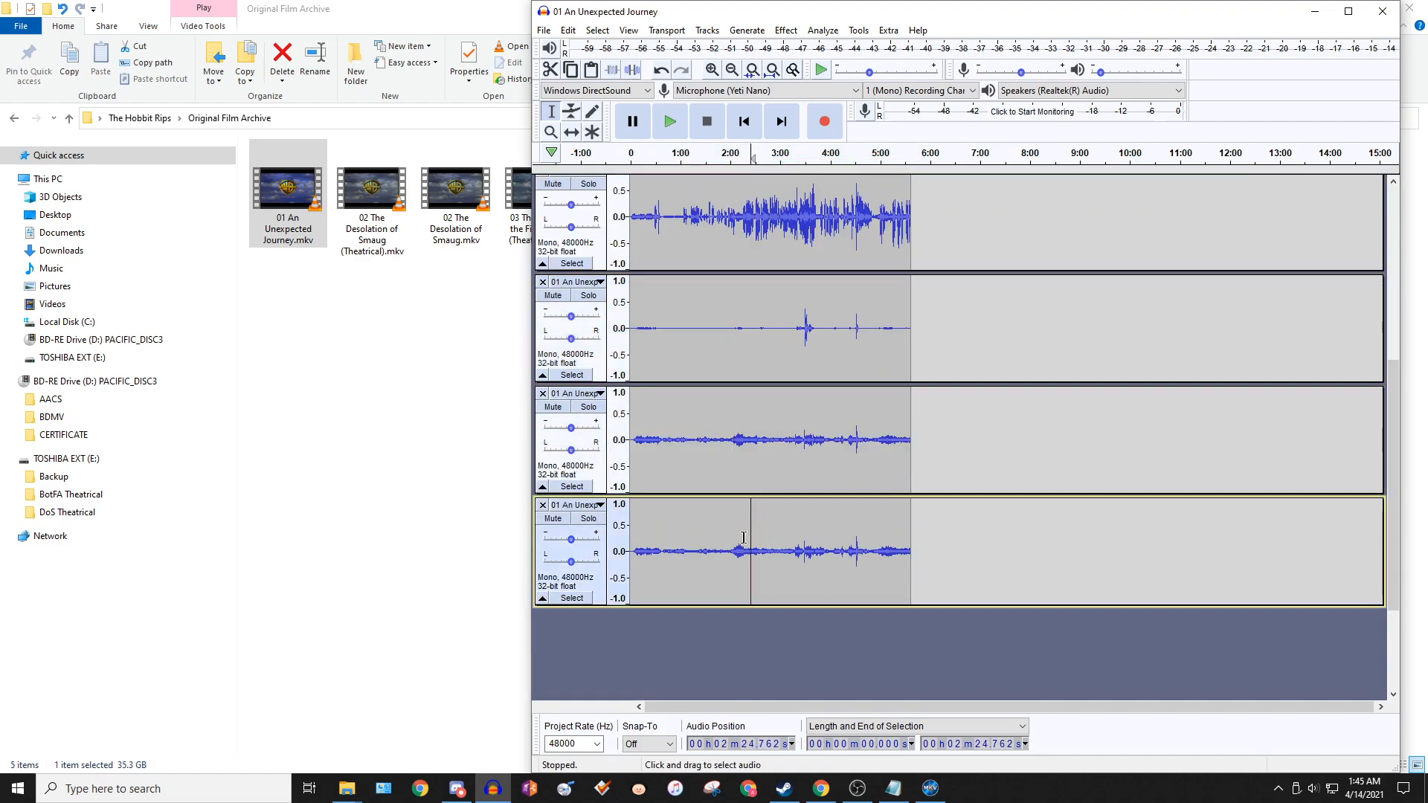
scroll(737, 527, "up", 1)
scroll(736, 526, "up", 4)
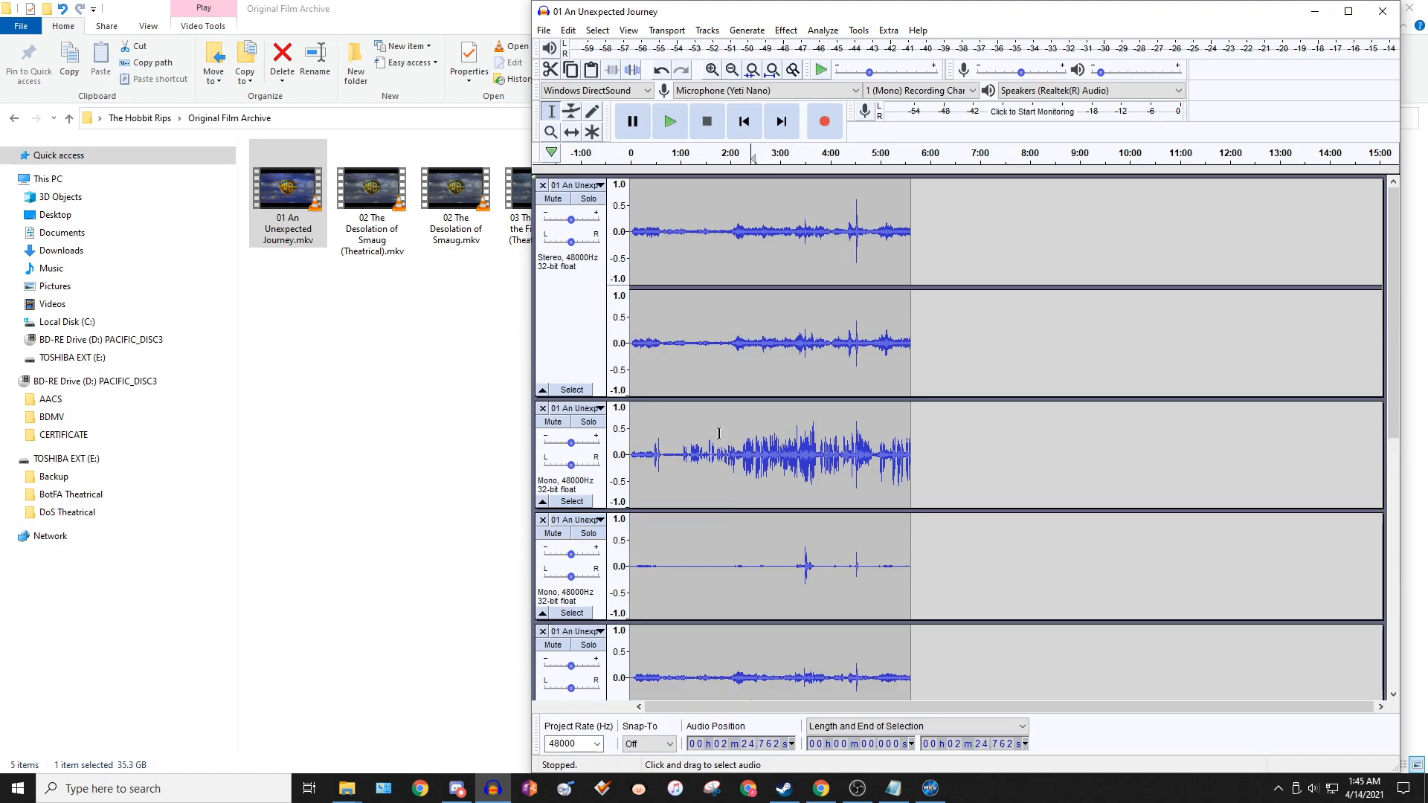
- Split the stereo track into two mono tracks and look over the separated channels
left_click(604, 186)
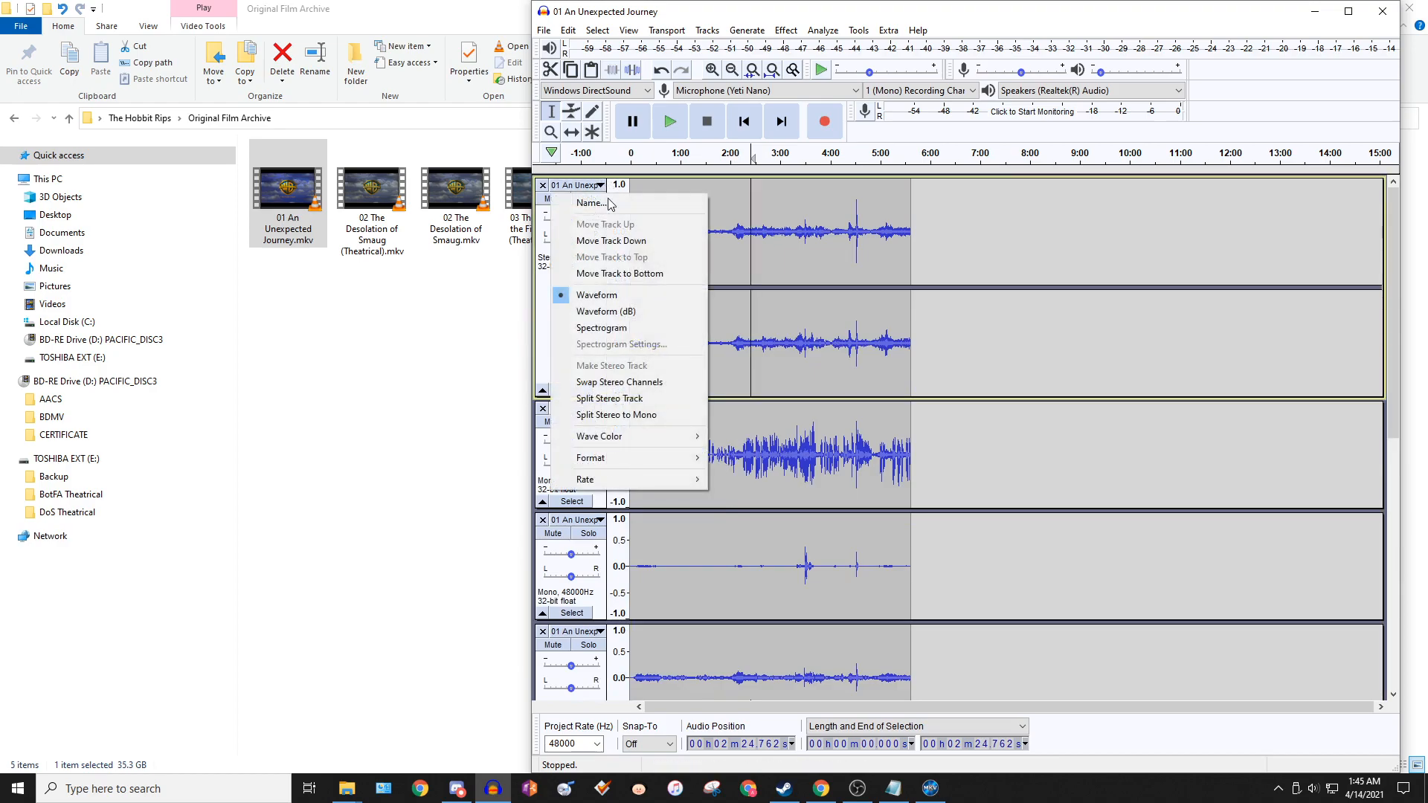
left_click(638, 415)
left_click(706, 253)
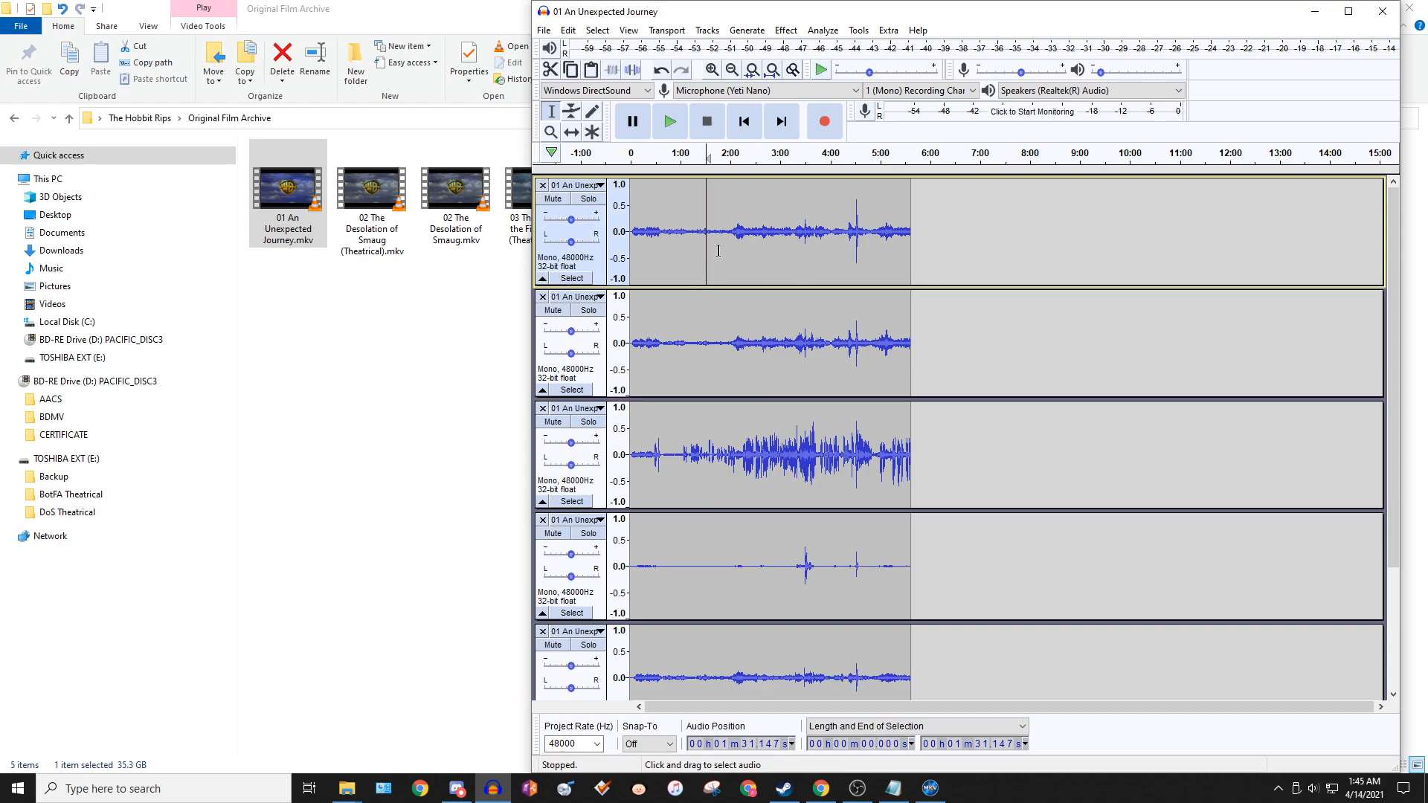
scroll(726, 252, "down", 2)
scroll(726, 252, "up", 2)
left_click(704, 223)
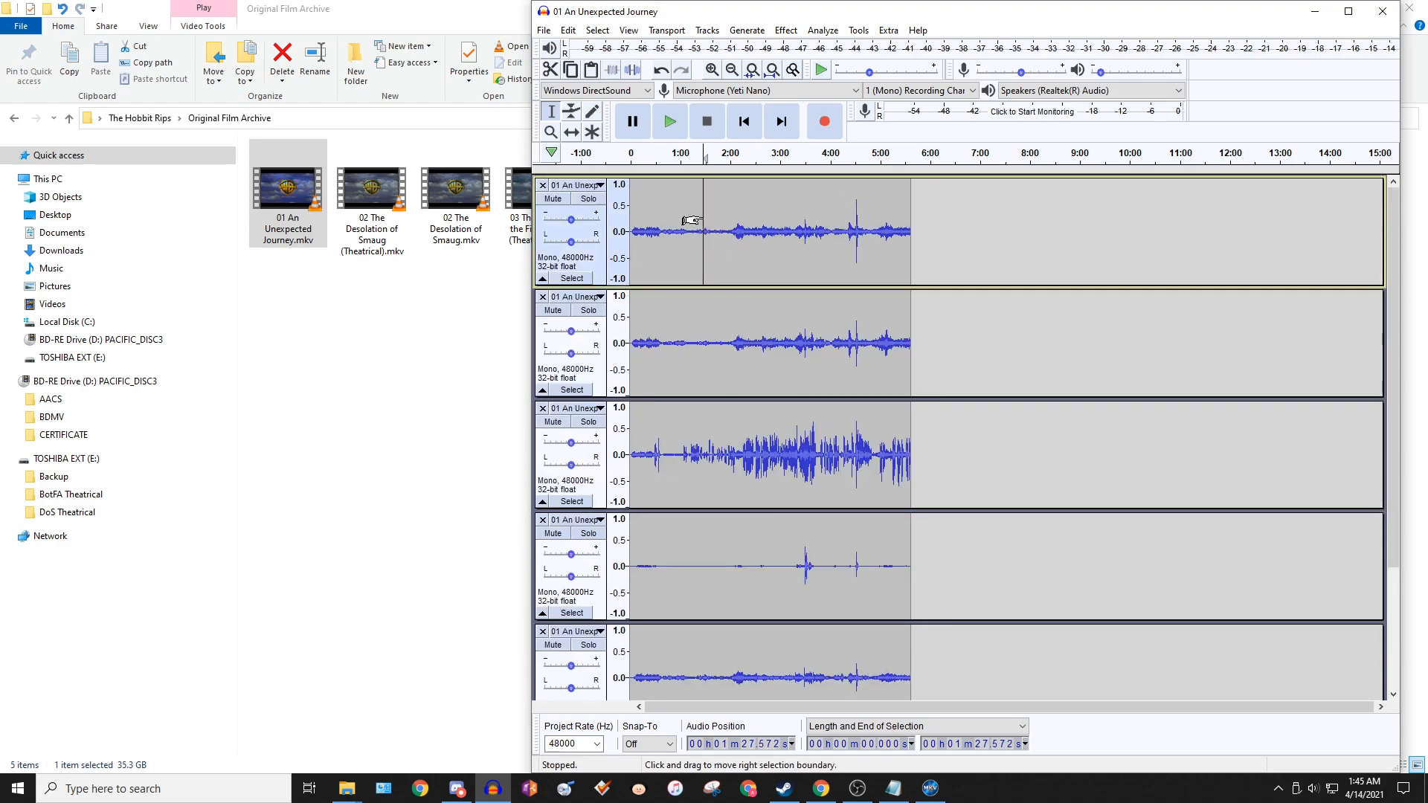
- Review the Export Multiple format and file naming options, keeping WAV (Microsoft) signed 24-bit PCM, and cancel the export
left_click(544, 29)
mouse_move(598, 139)
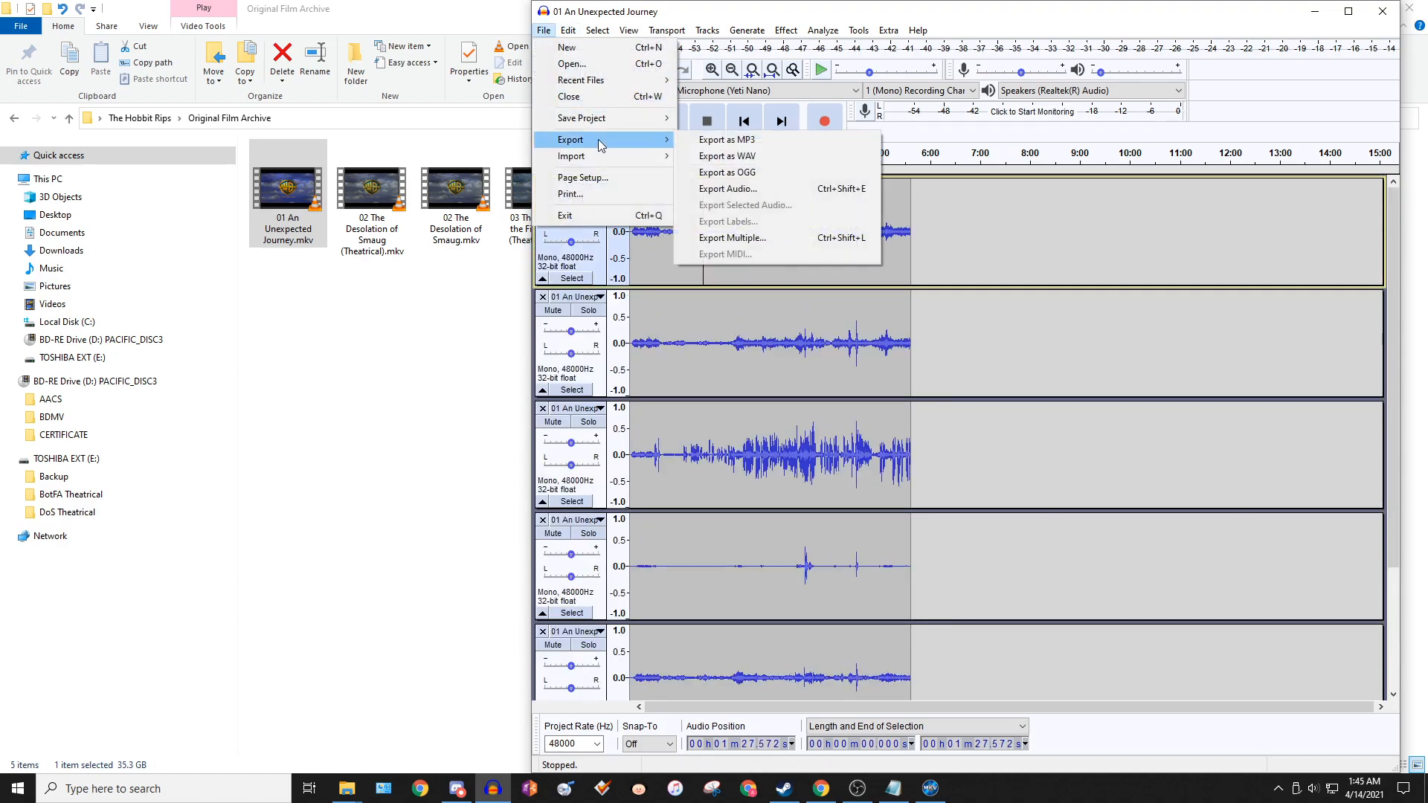
left_click(732, 237)
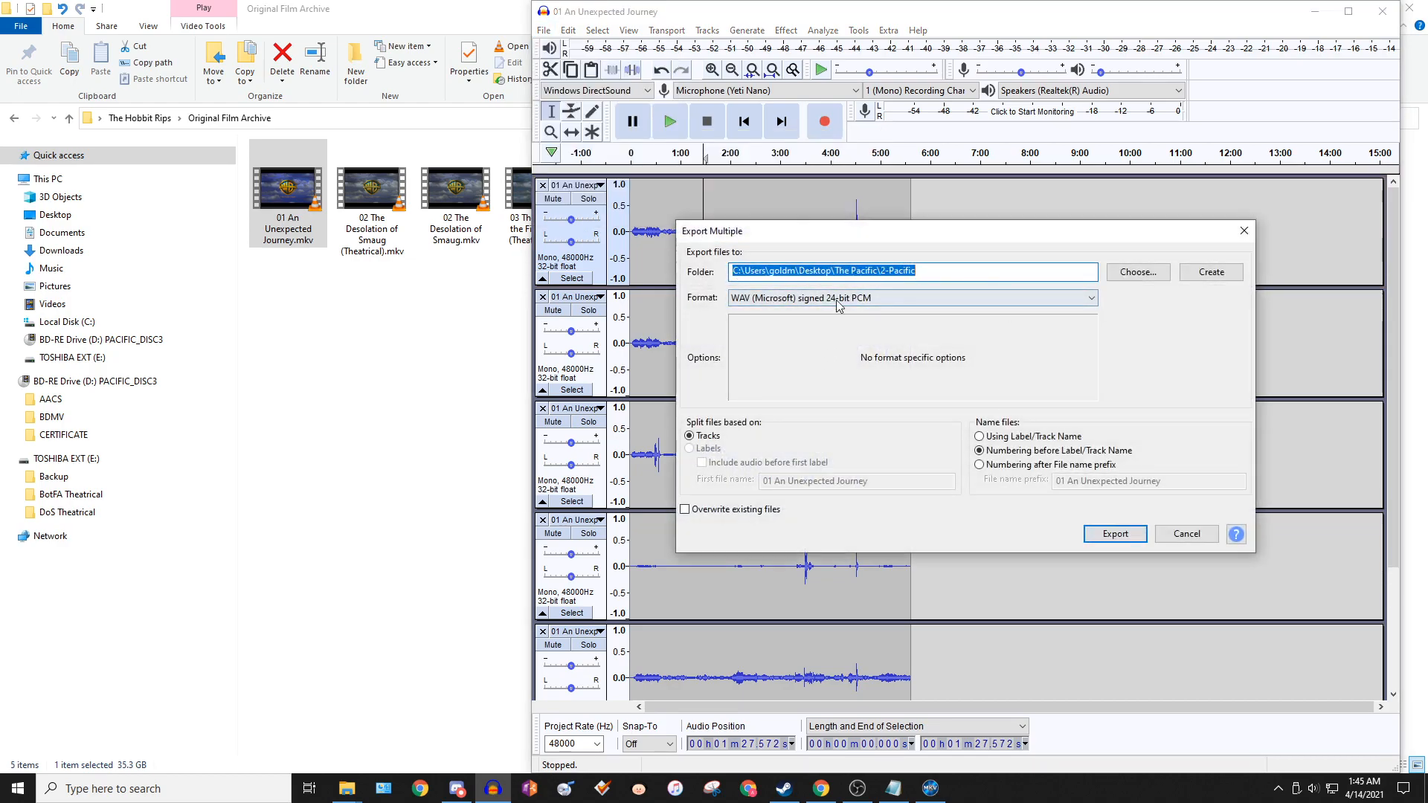
left_click(807, 299)
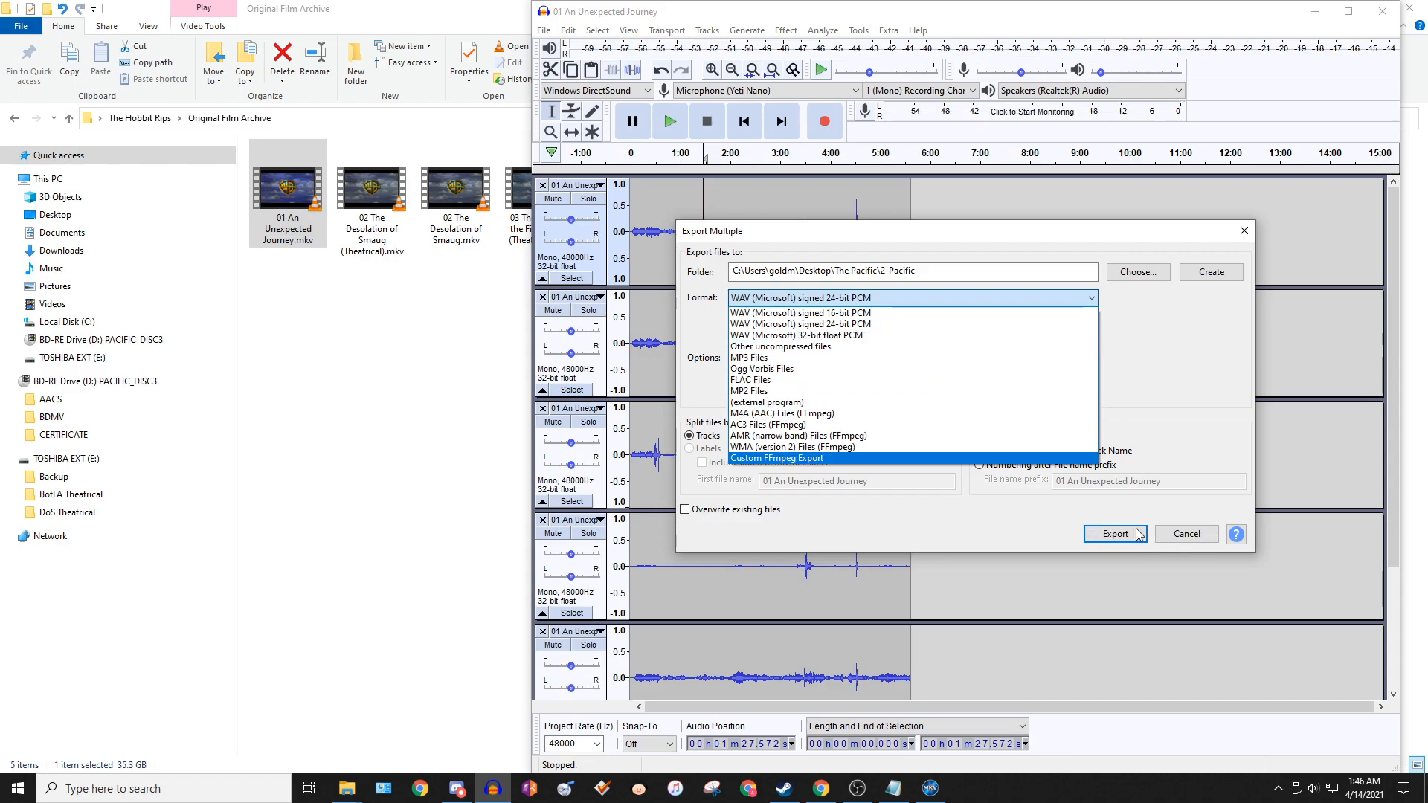
left_click(1167, 375)
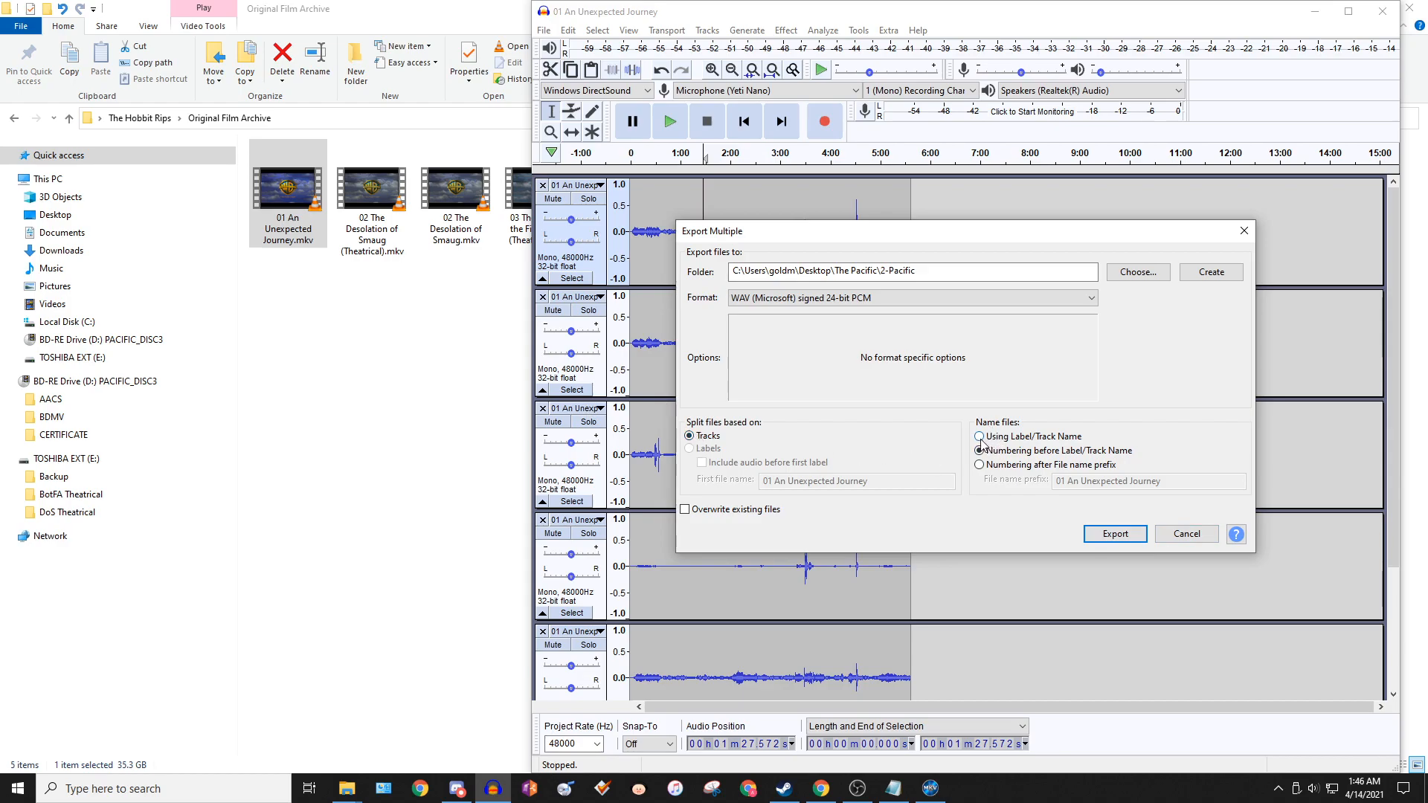
left_click(1168, 534)
- Remove the first mono track and undo the removal, and open its track name setting and cancel the rename
left_click(544, 185)
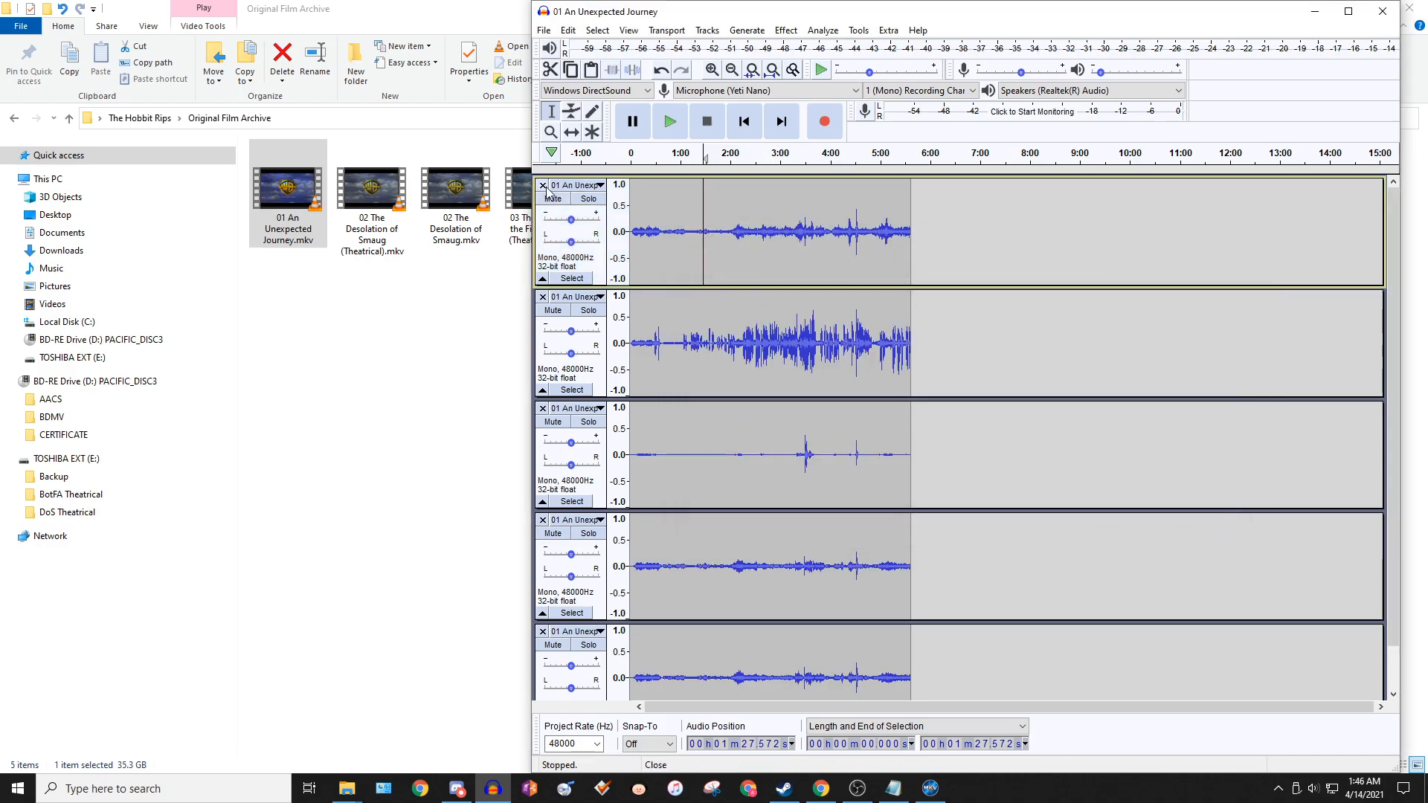
key("ctrl+z")
left_click(580, 185)
left_click(607, 203)
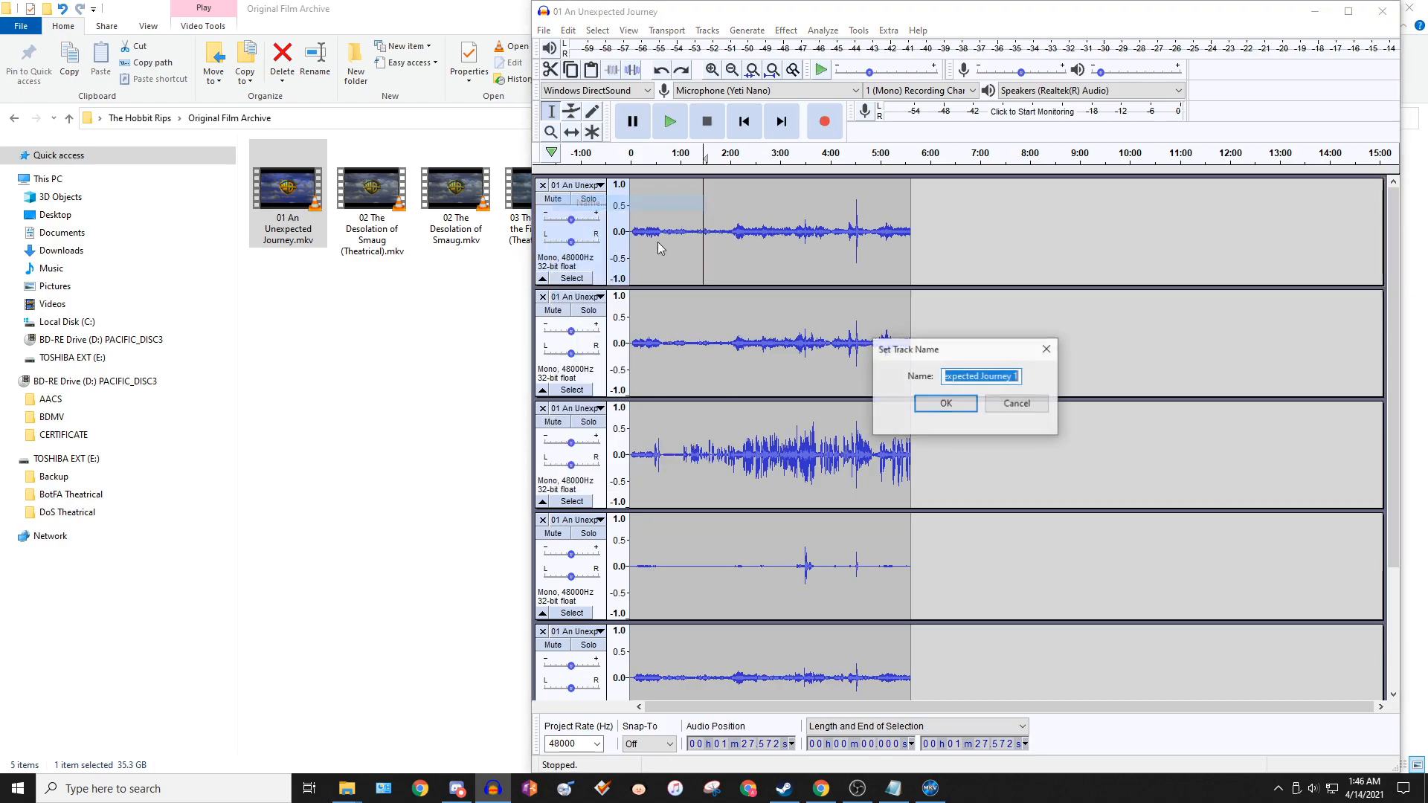
left_click(1009, 408)
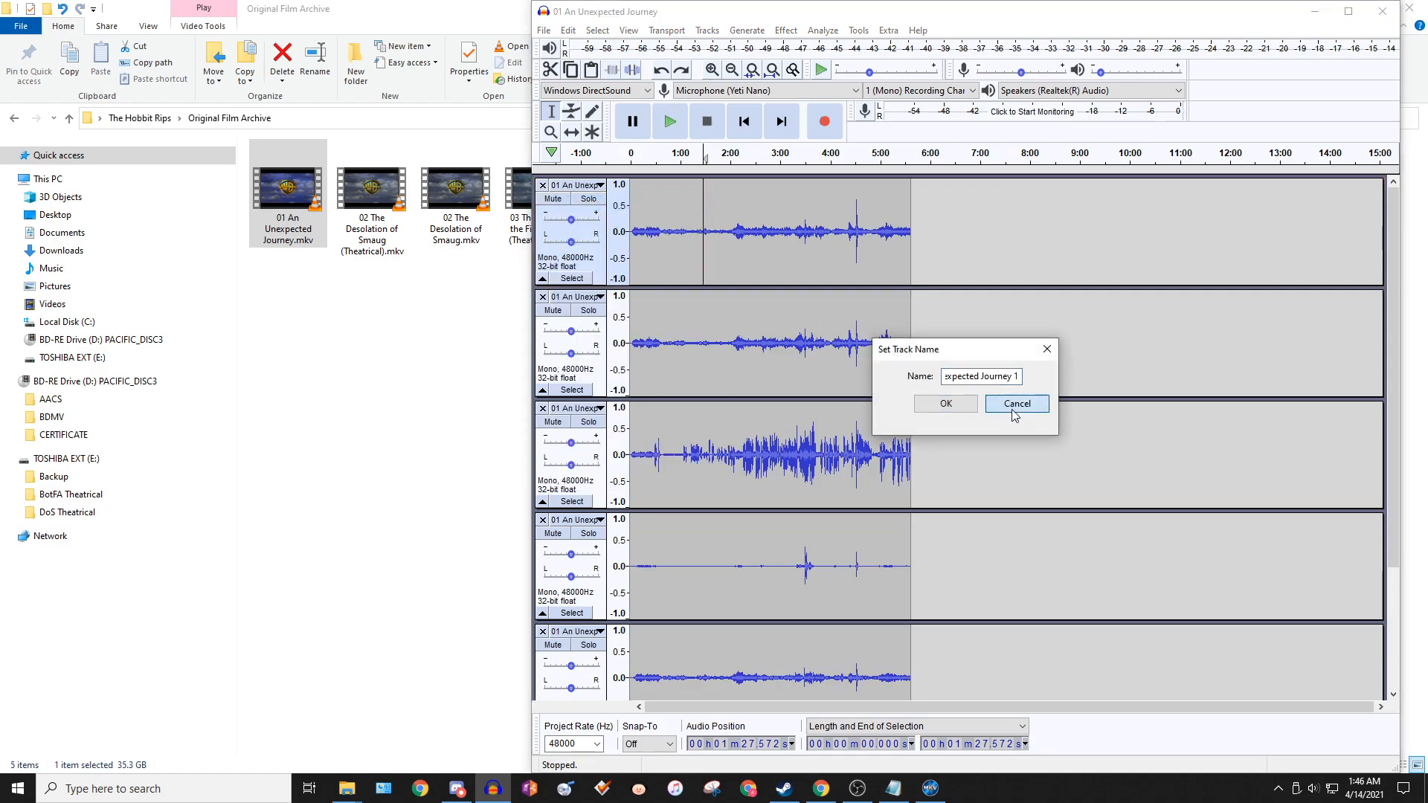
- Highlight the separate mono tracks in turn to examine each individual channel of the imported audio
left_click(656, 222)
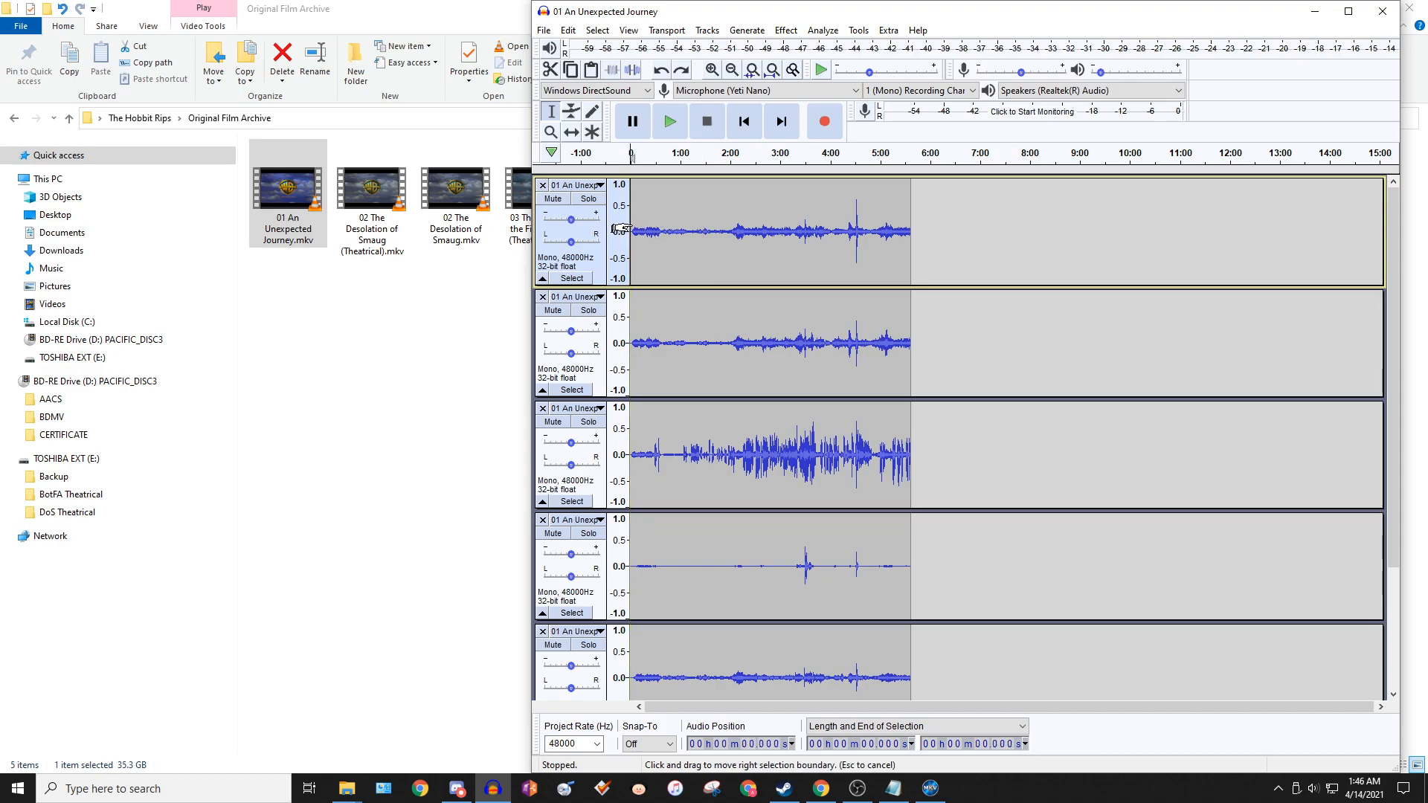
double_click(694, 226)
double_click(671, 332)
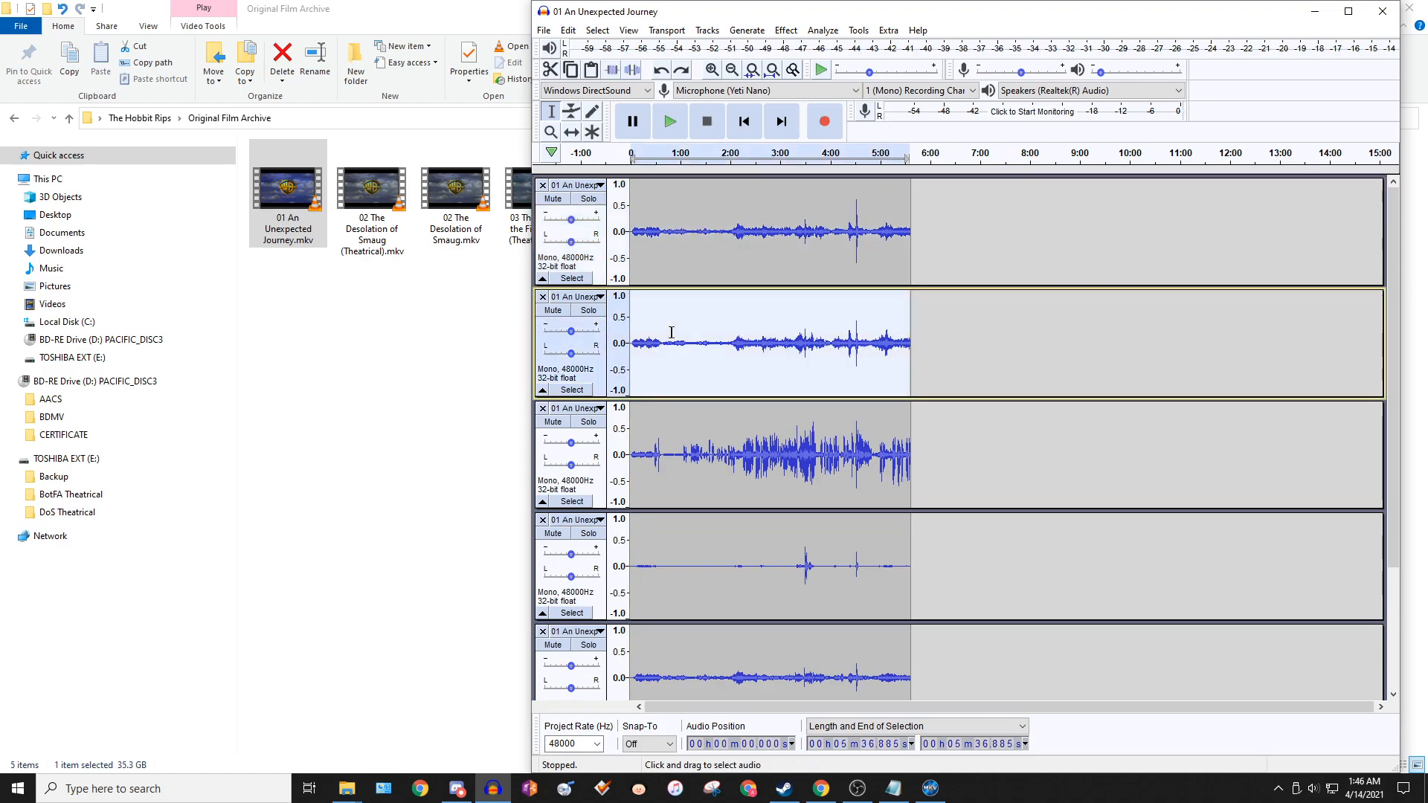
double_click(712, 441)
scroll(762, 384, "down", 3)
double_click(762, 384)
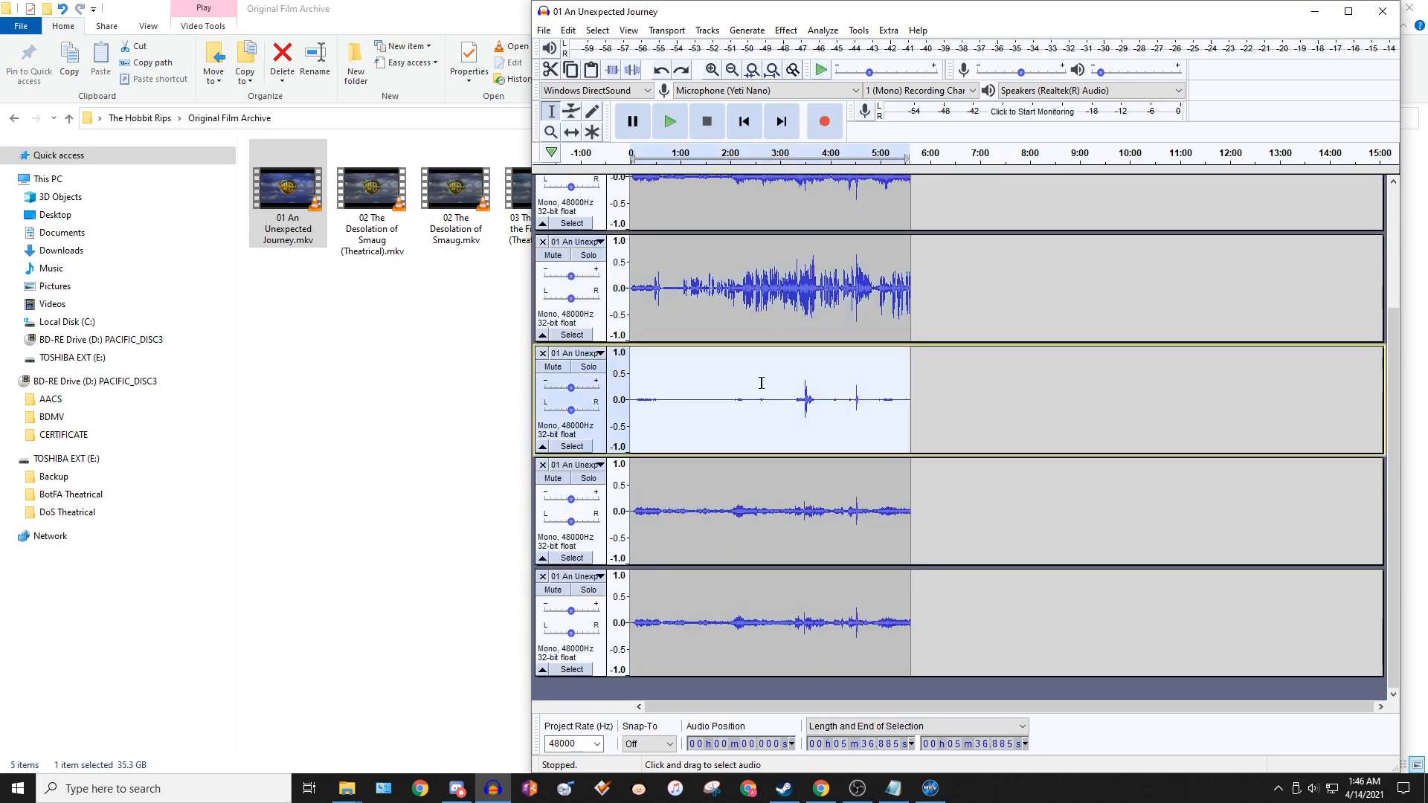
double_click(763, 520)
double_click(778, 603)
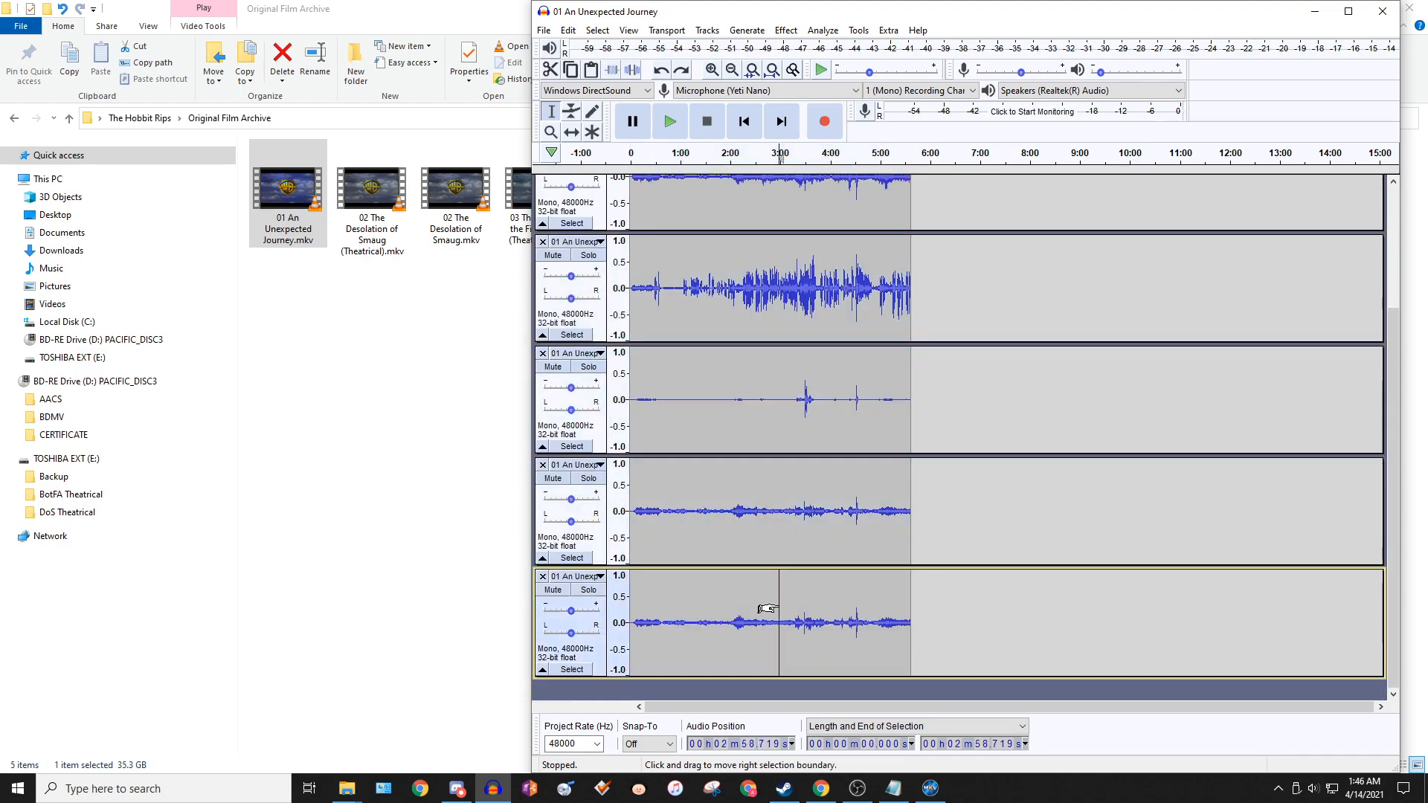
scroll(778, 580, "up", 3)
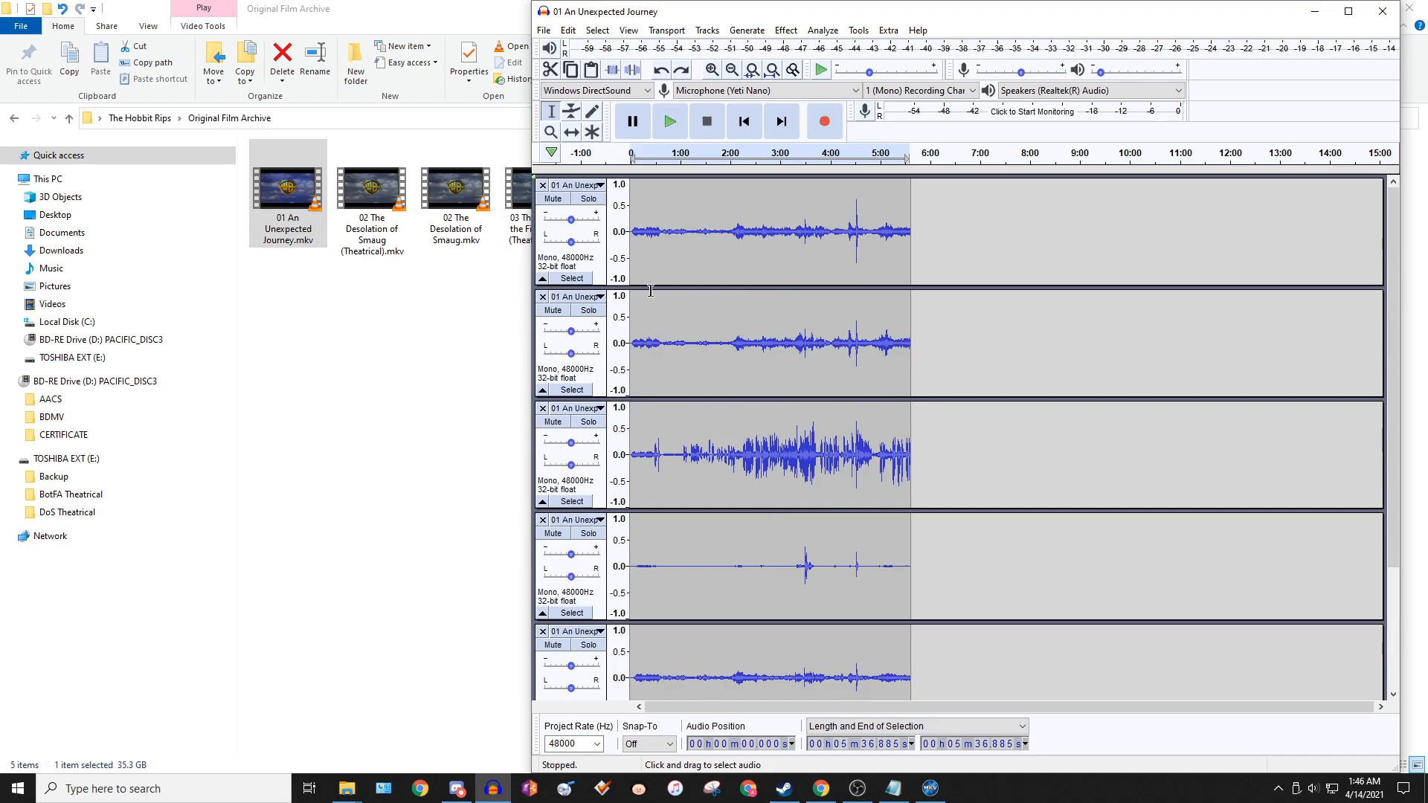
left_click(685, 248)
scroll(751, 465, "down", 4)
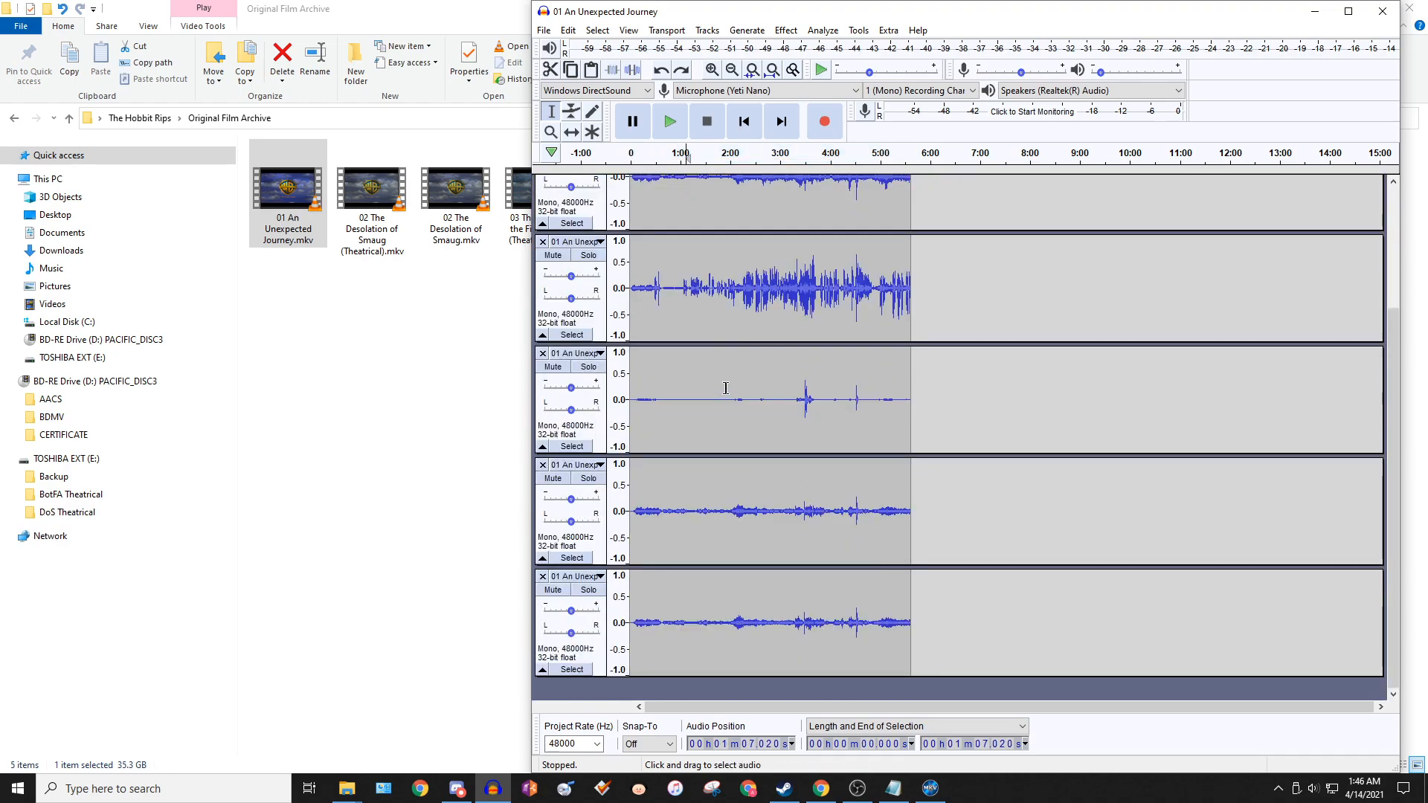
- Close the Audacity project of split mono tracks without saving its changes
scroll(732, 392, "up", 3)
left_click(692, 245)
left_click(810, 238)
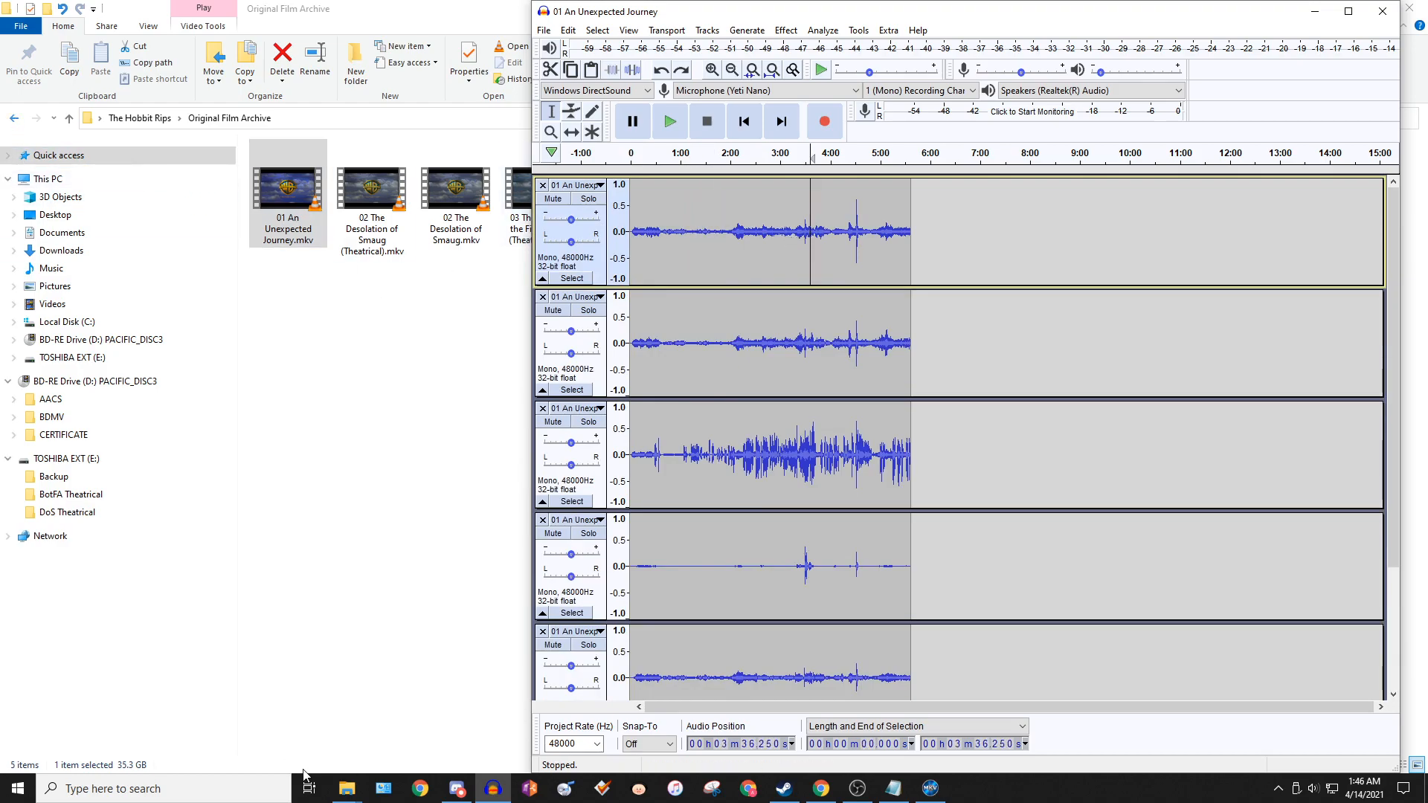
left_click(1382, 11)
left_click(996, 395)
- View the six 01-Pacific WAV files in The Pacific's 1-Pacific folder, and return to the Original Film Archive folder
mouse_move(346, 787)
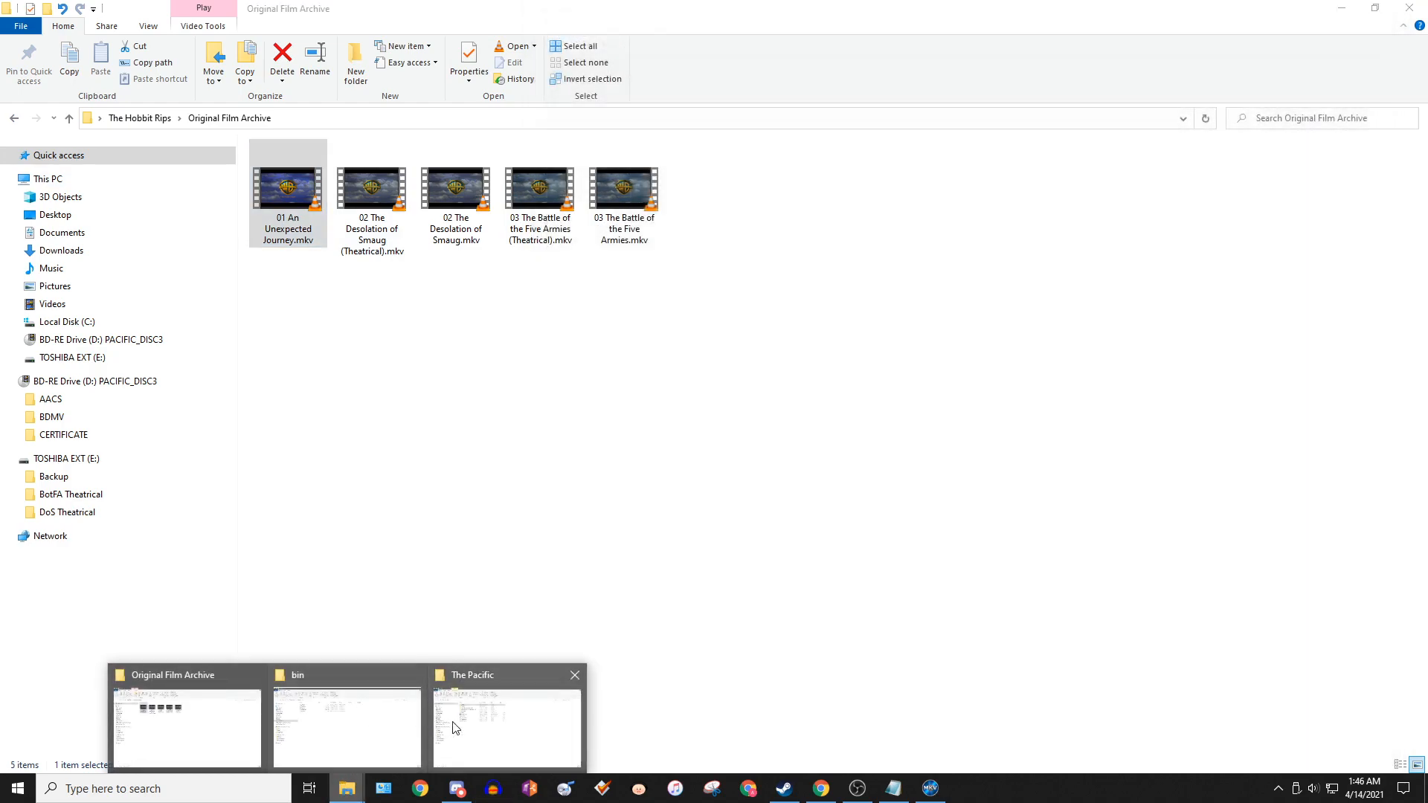
left_click(418, 737)
double_click(275, 168)
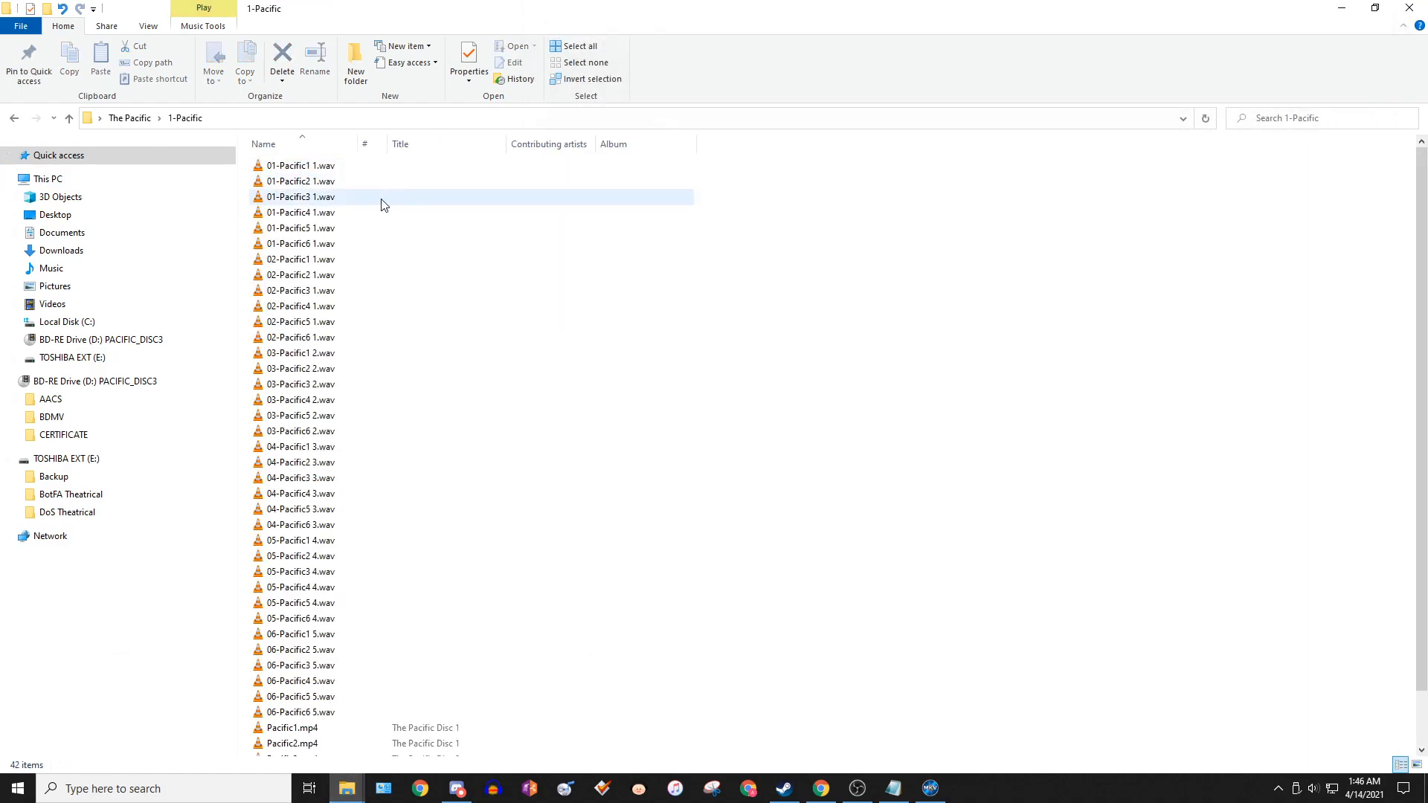
left_click_drag(248, 168, 360, 250)
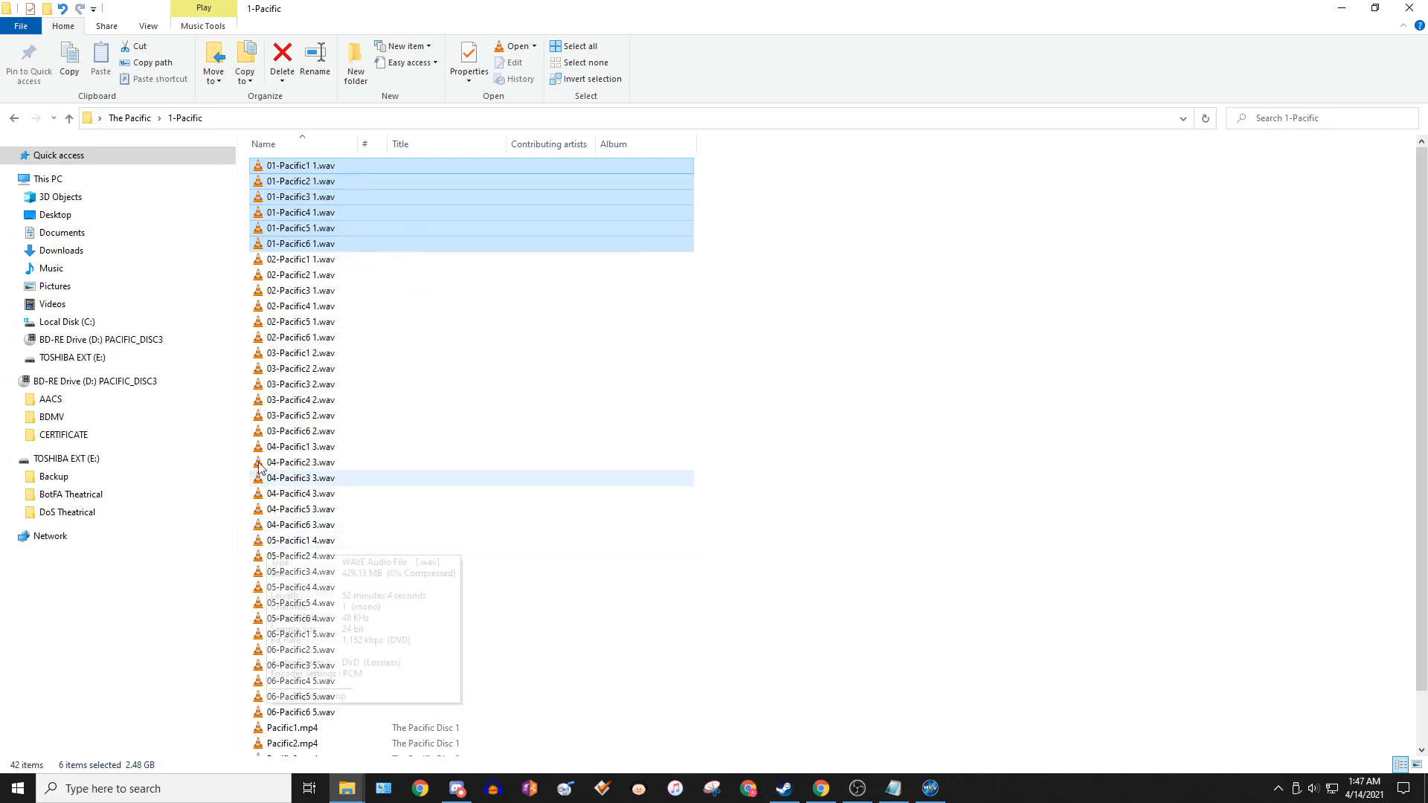
left_click(346, 788)
left_click(239, 721)
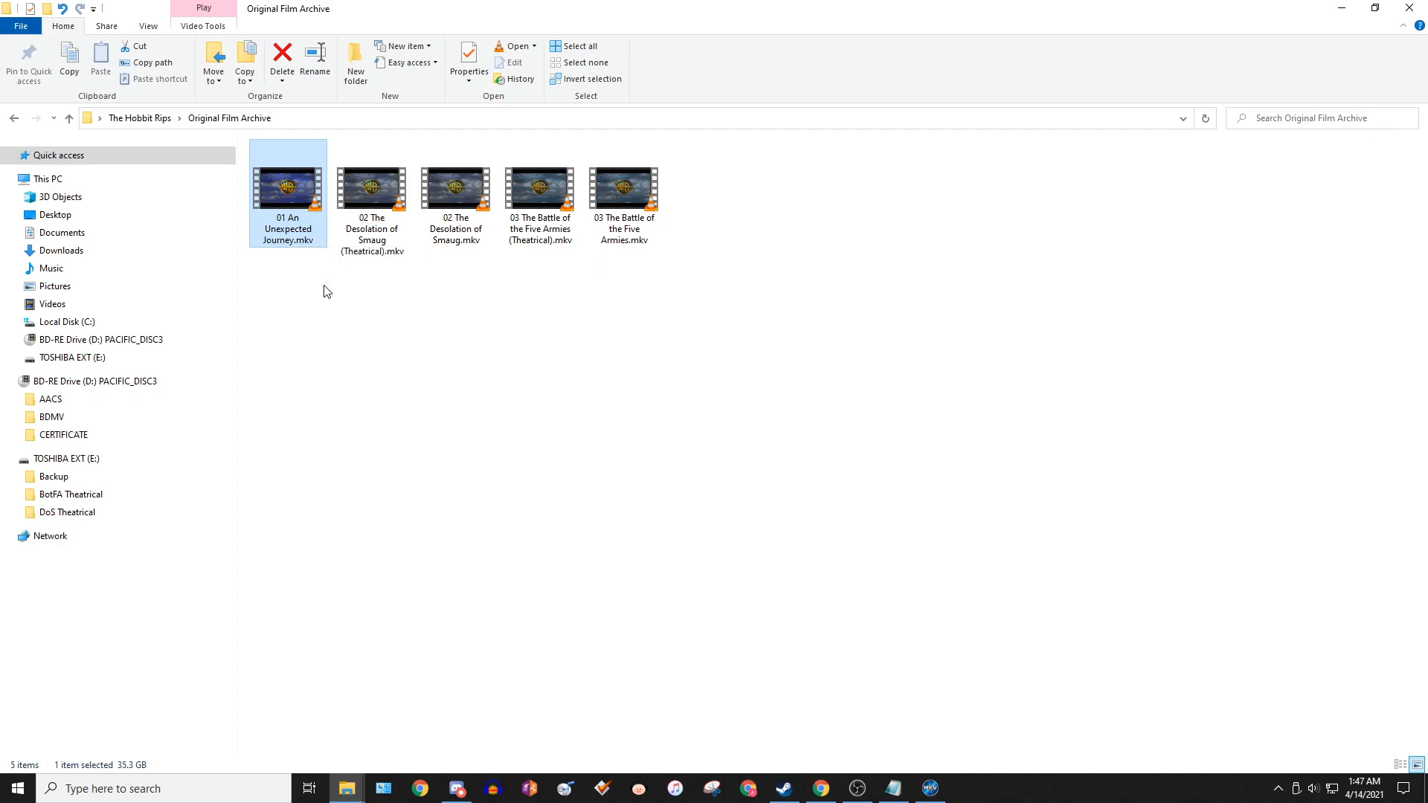
- Bring up the ffmpeg1 bin folder in a smaller window over Original Film Archive and look over its location and contents
mouse_move(346, 789)
left_click(378, 726)
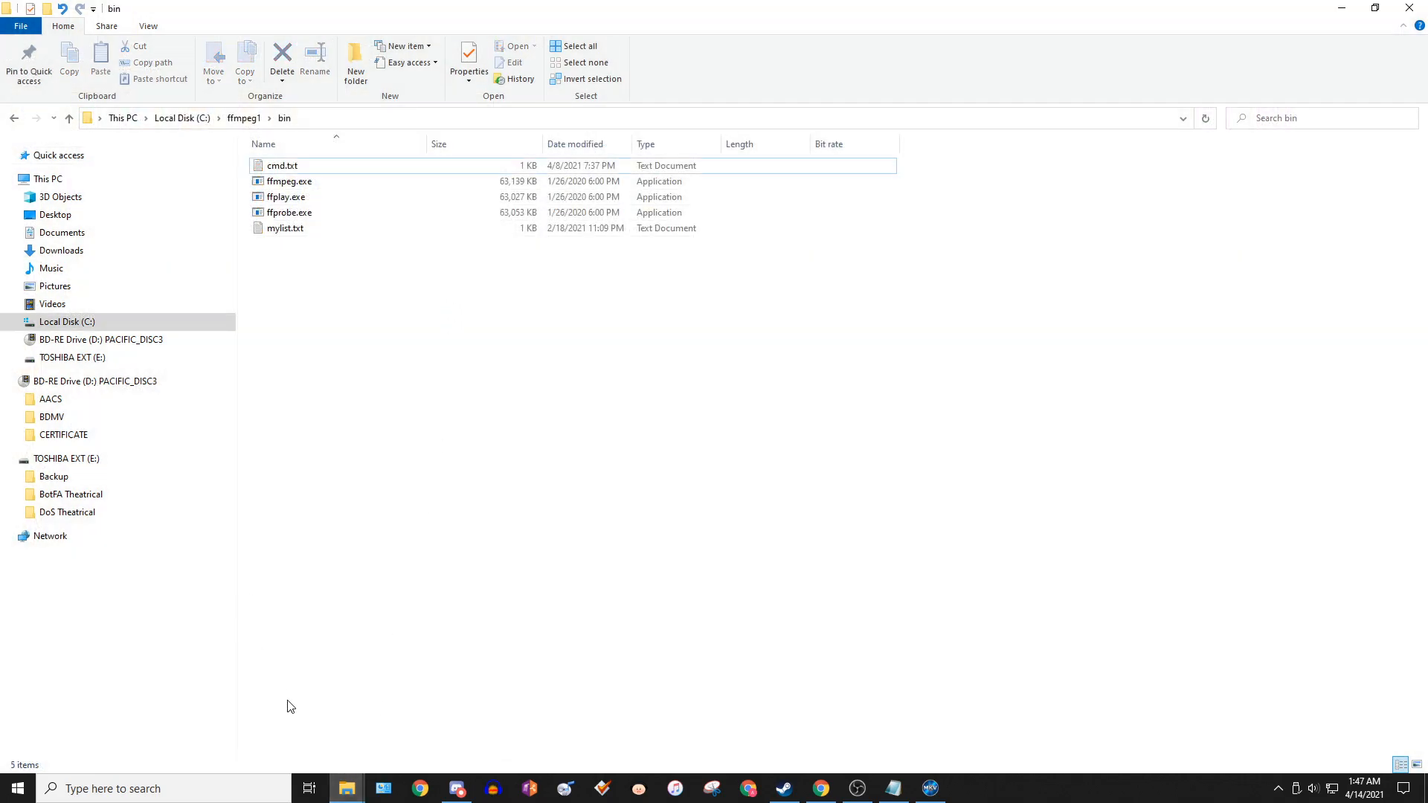
left_click_drag(720, 9, 971, 124)
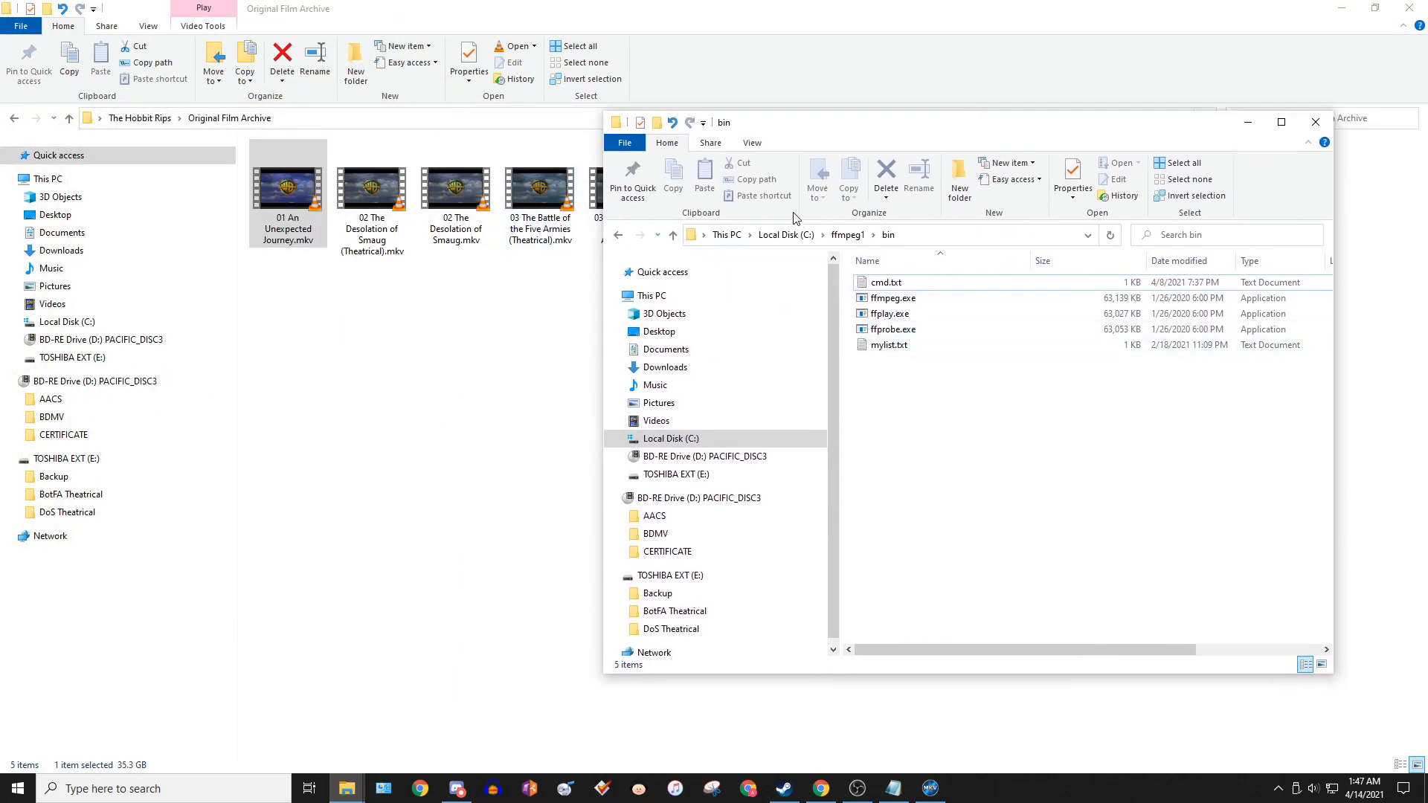
left_click(846, 240)
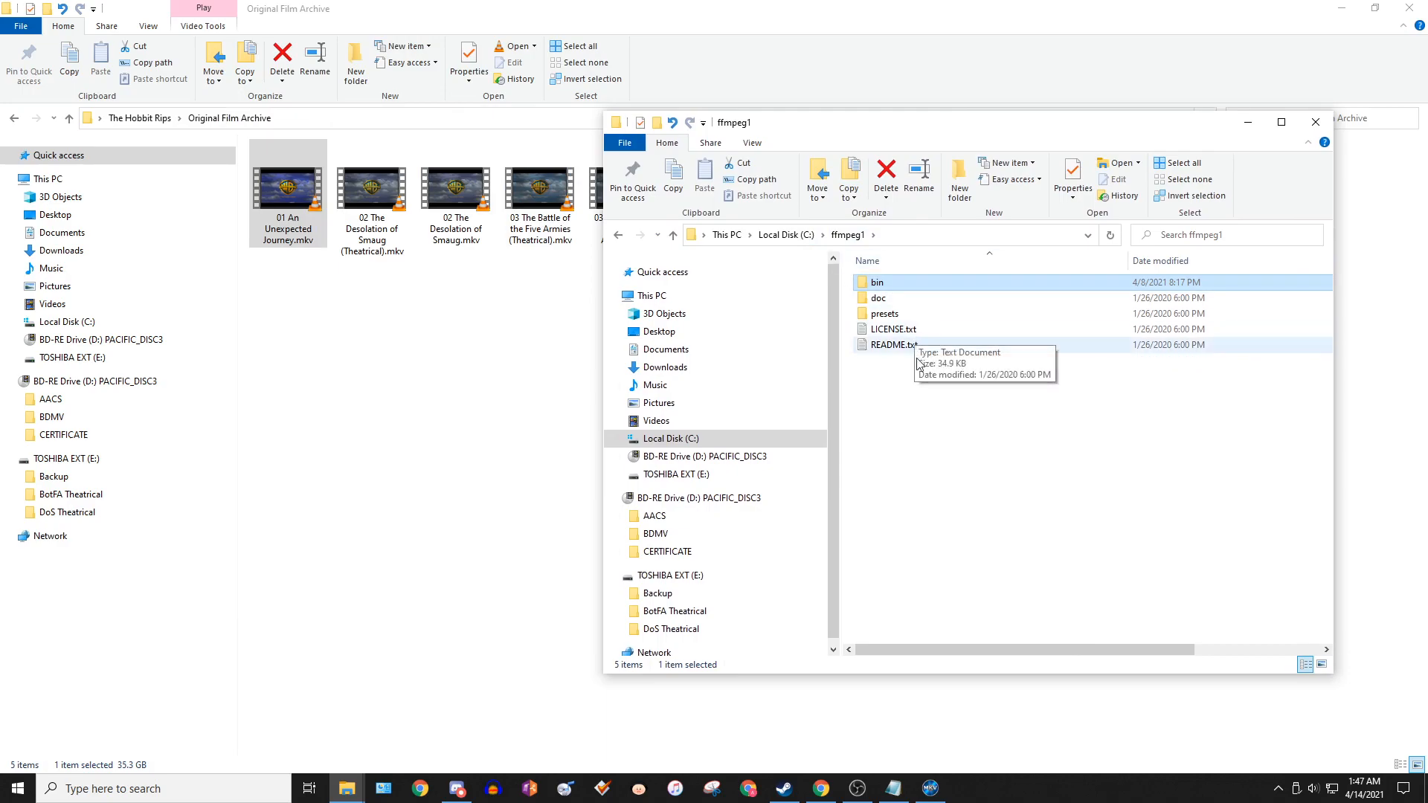
double_click(879, 282)
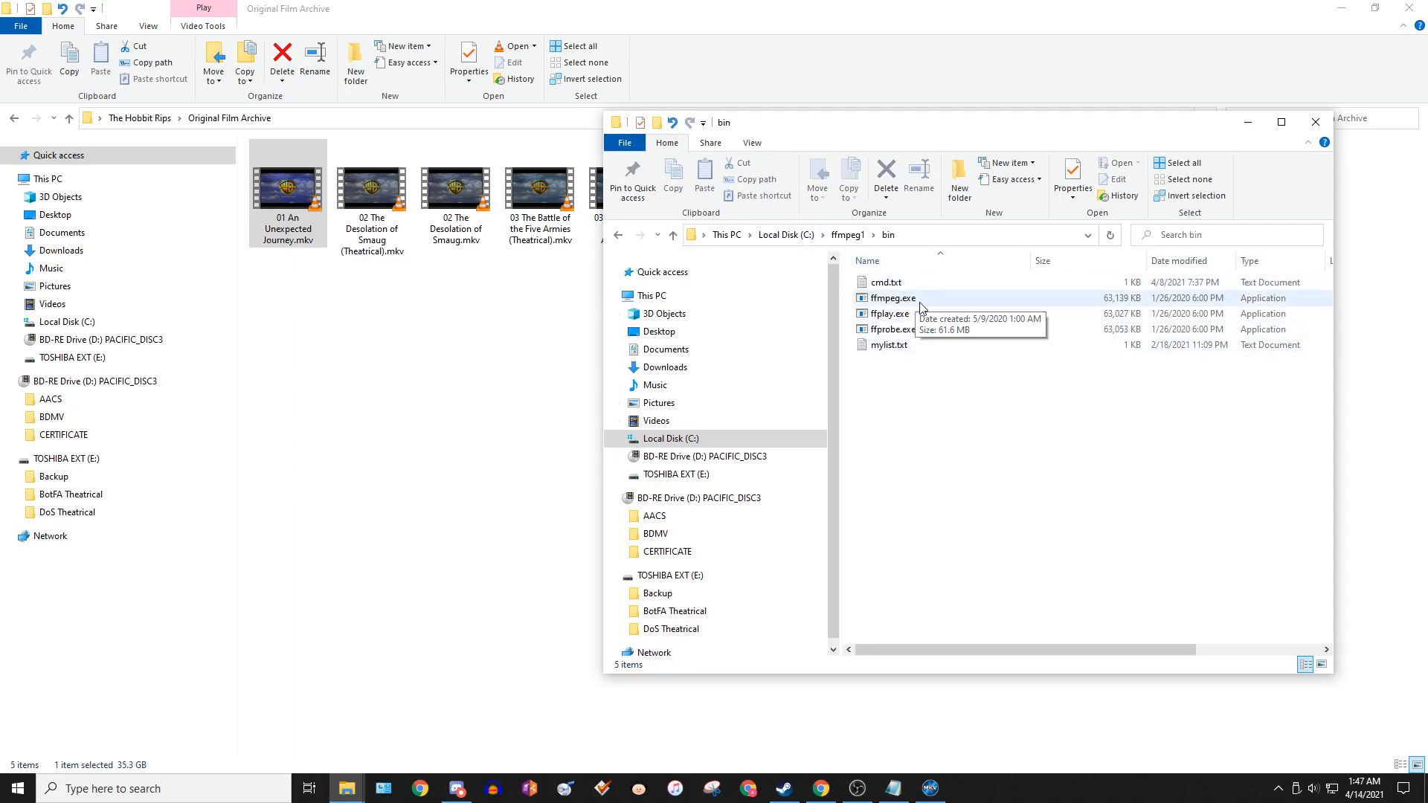
left_click(885, 283)
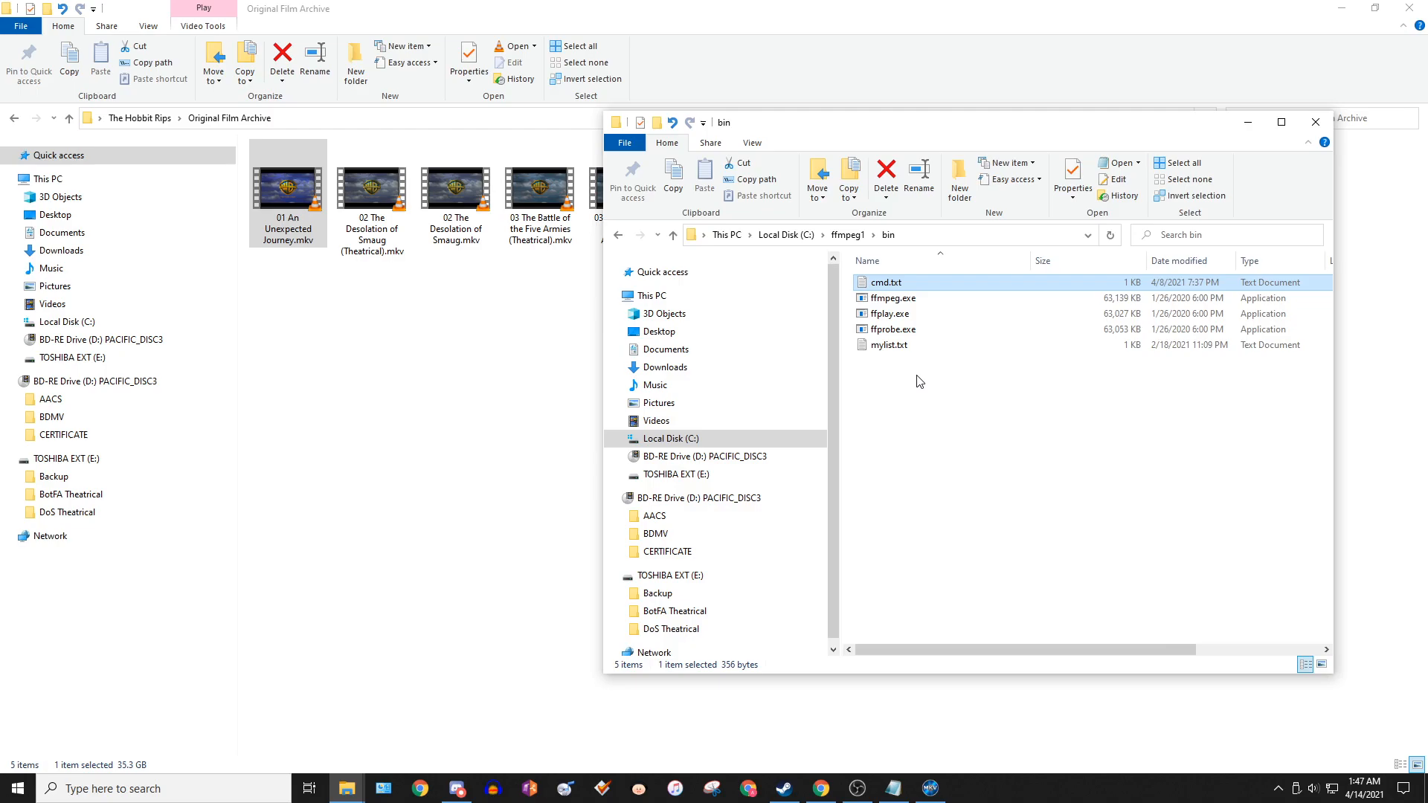
- Move 01 An Unexpected Journey.mkv from Original Film Archive into the ffmpeg1 bin folder
left_click_drag(323, 205, 964, 430)
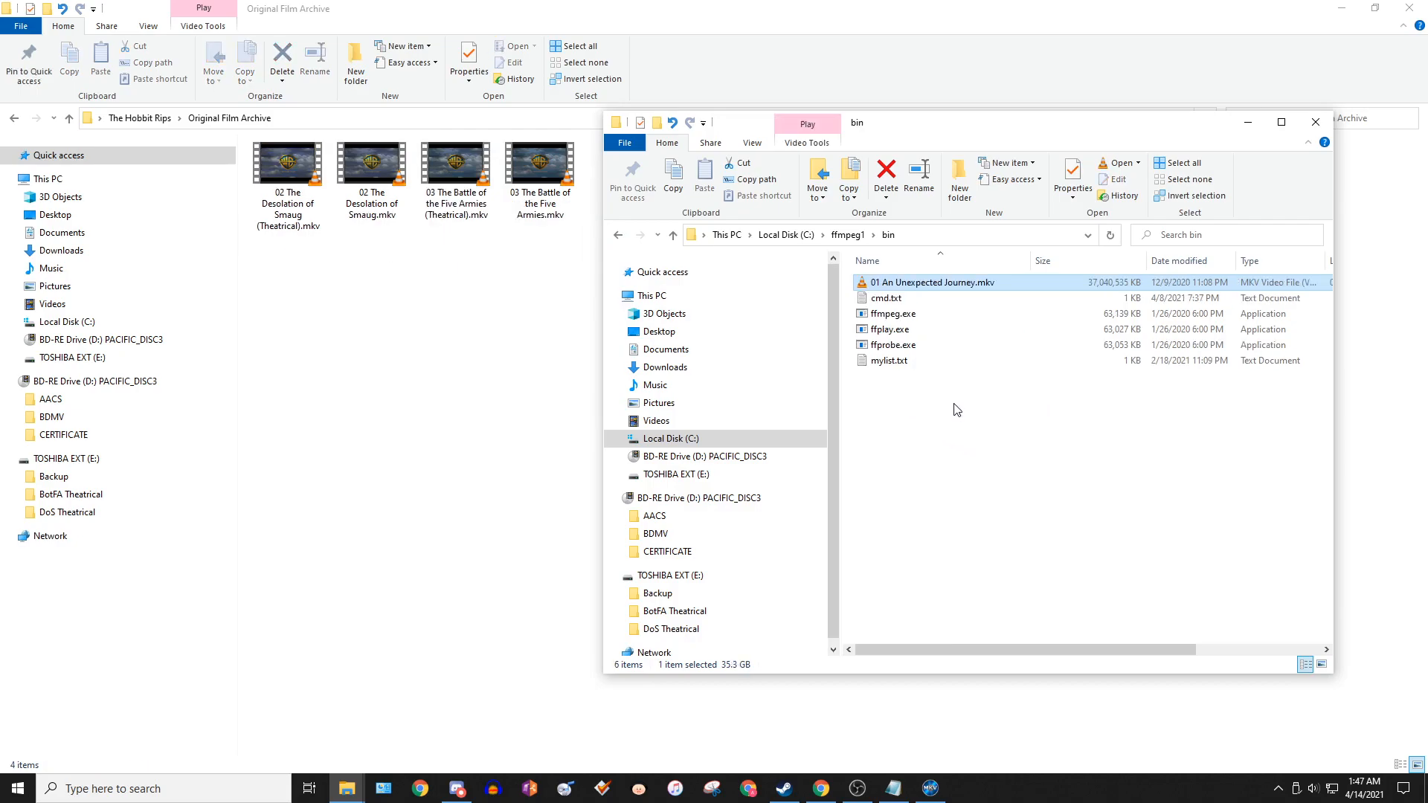
left_click(949, 409)
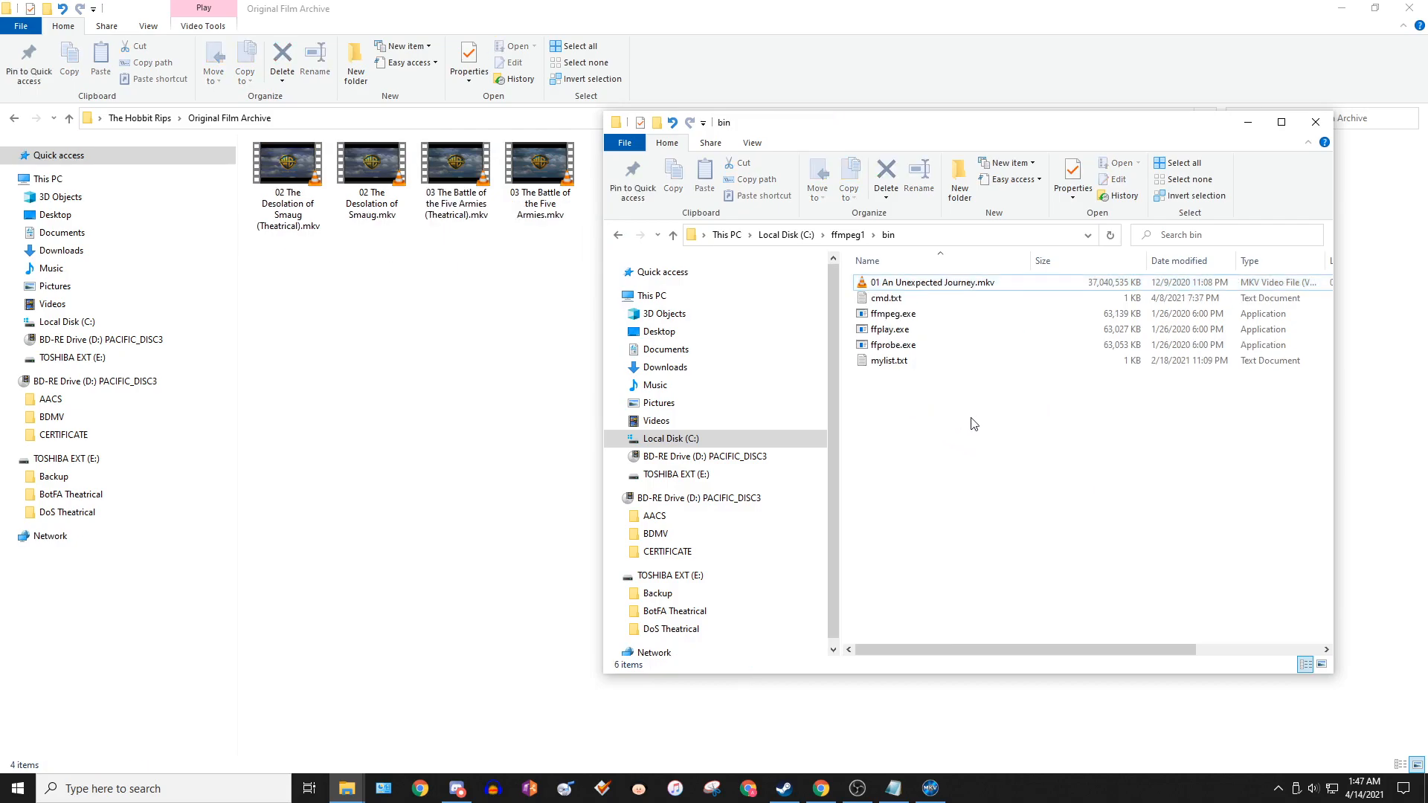
right_click(907, 289)
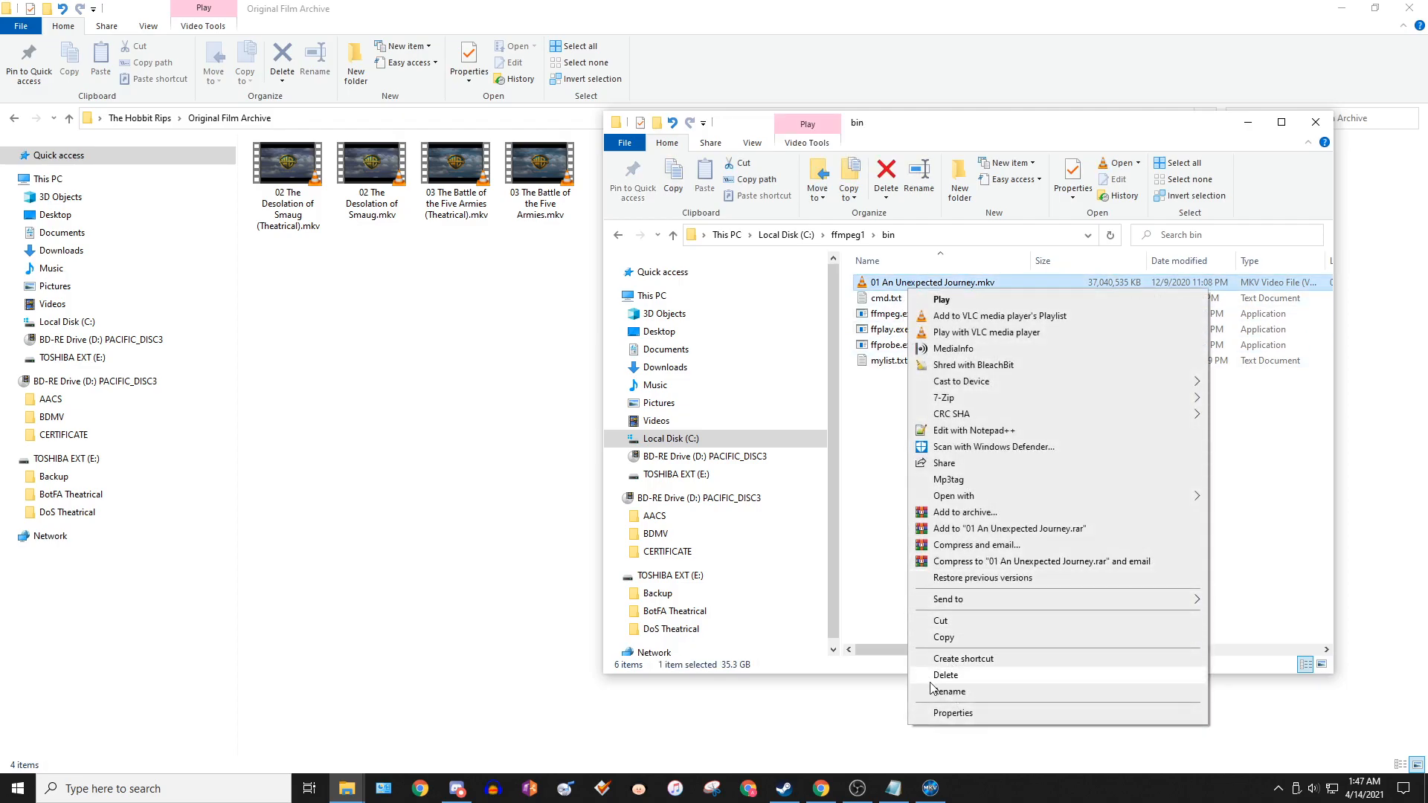
left_click(884, 511)
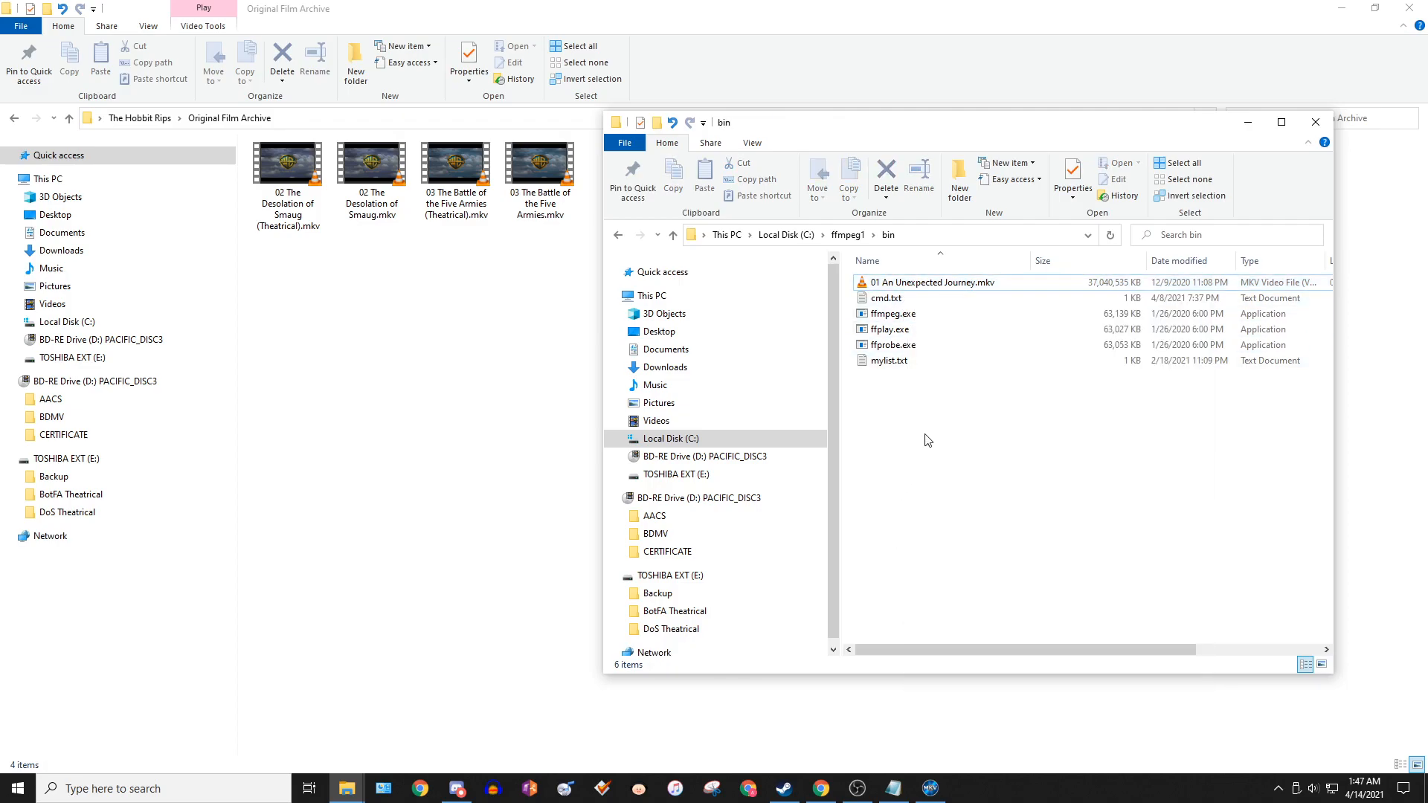
- Open a PowerShell window at the ffmpeg1 bin folder
right_click(947, 398, "shift")
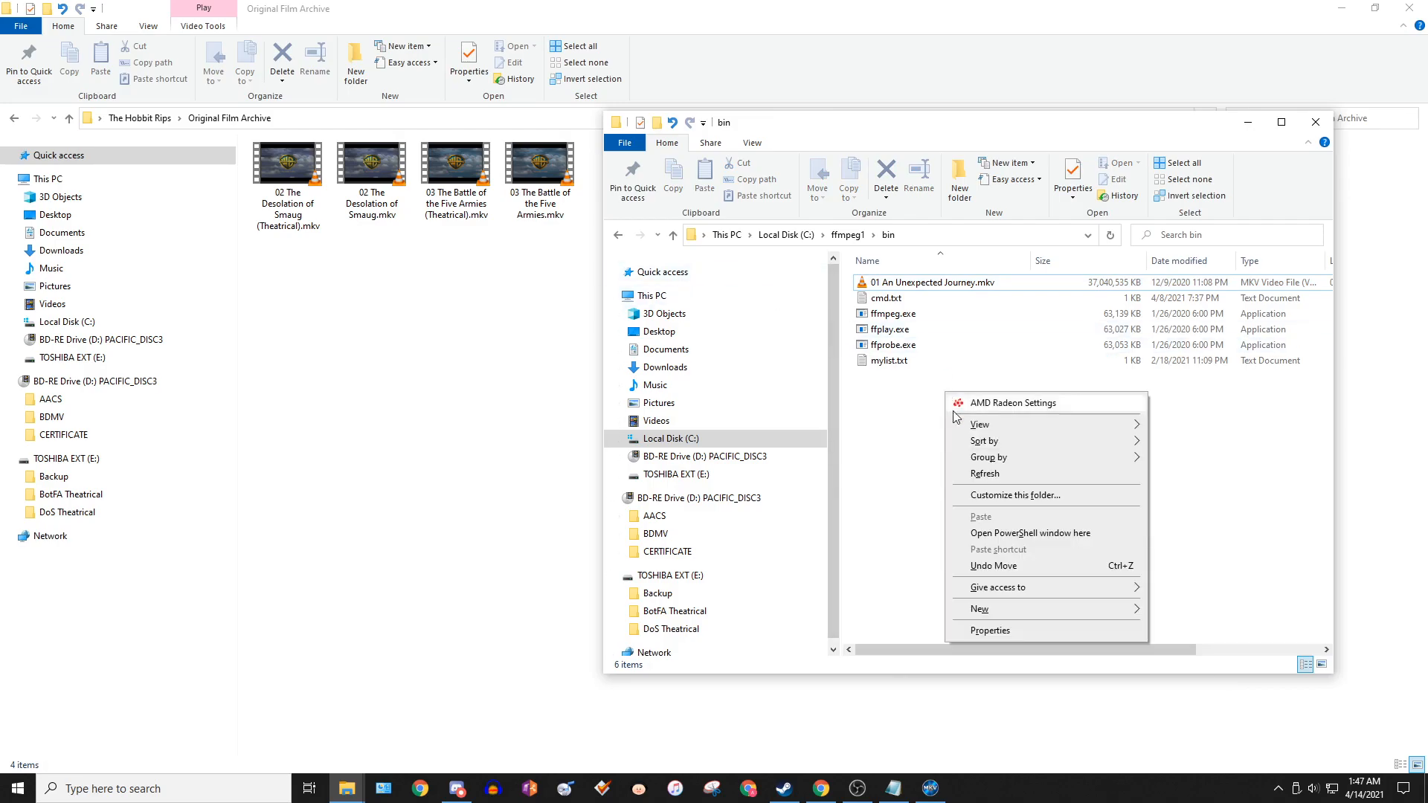
left_click(1022, 535)
left_click_drag(703, 156, 916, 172)
- Bring up the Notepad command list and arrange it alongside the bin folder and PowerShell windows
left_click(896, 787)
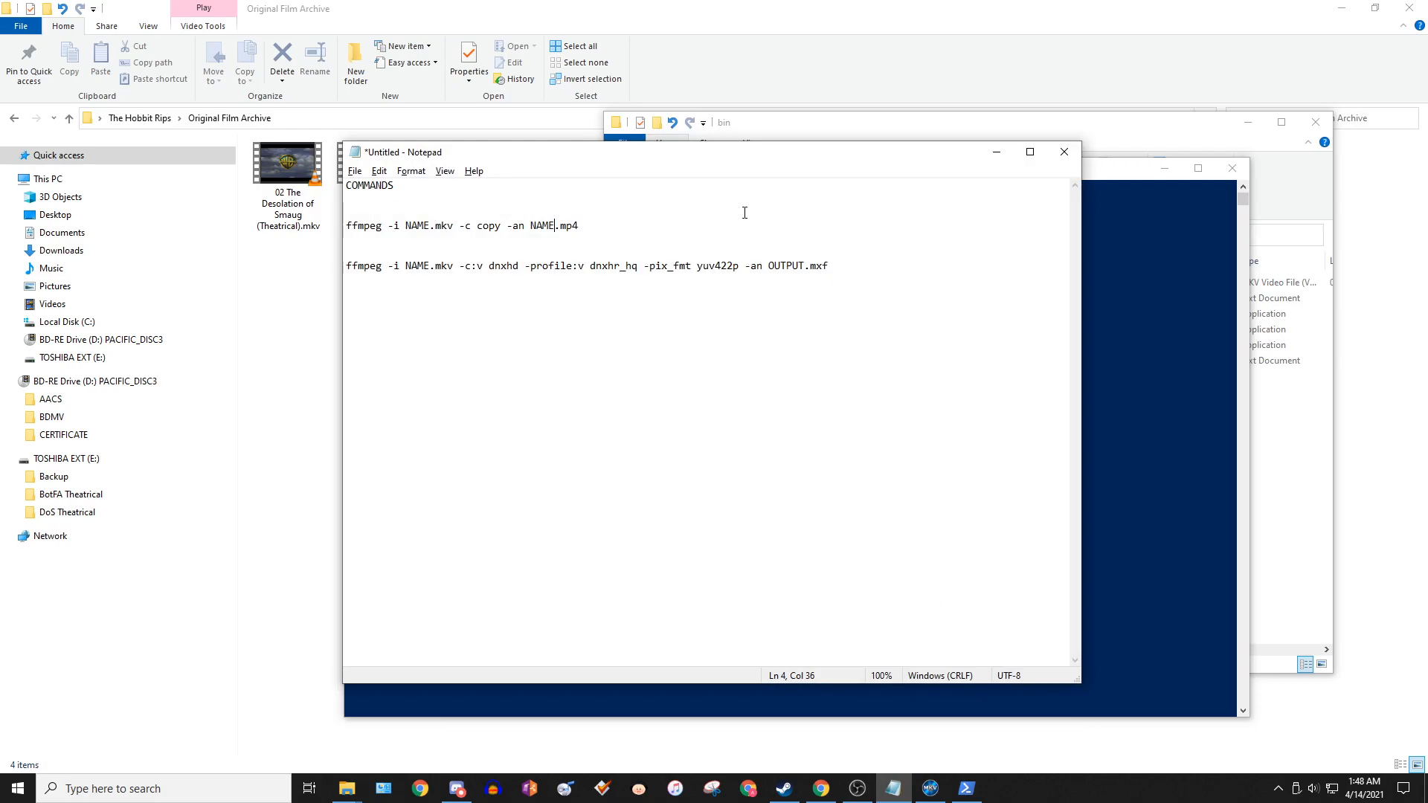
left_click_drag(673, 162, 436, 280)
left_click_drag(589, 167, 845, 255)
left_click_drag(856, 125, 737, 76)
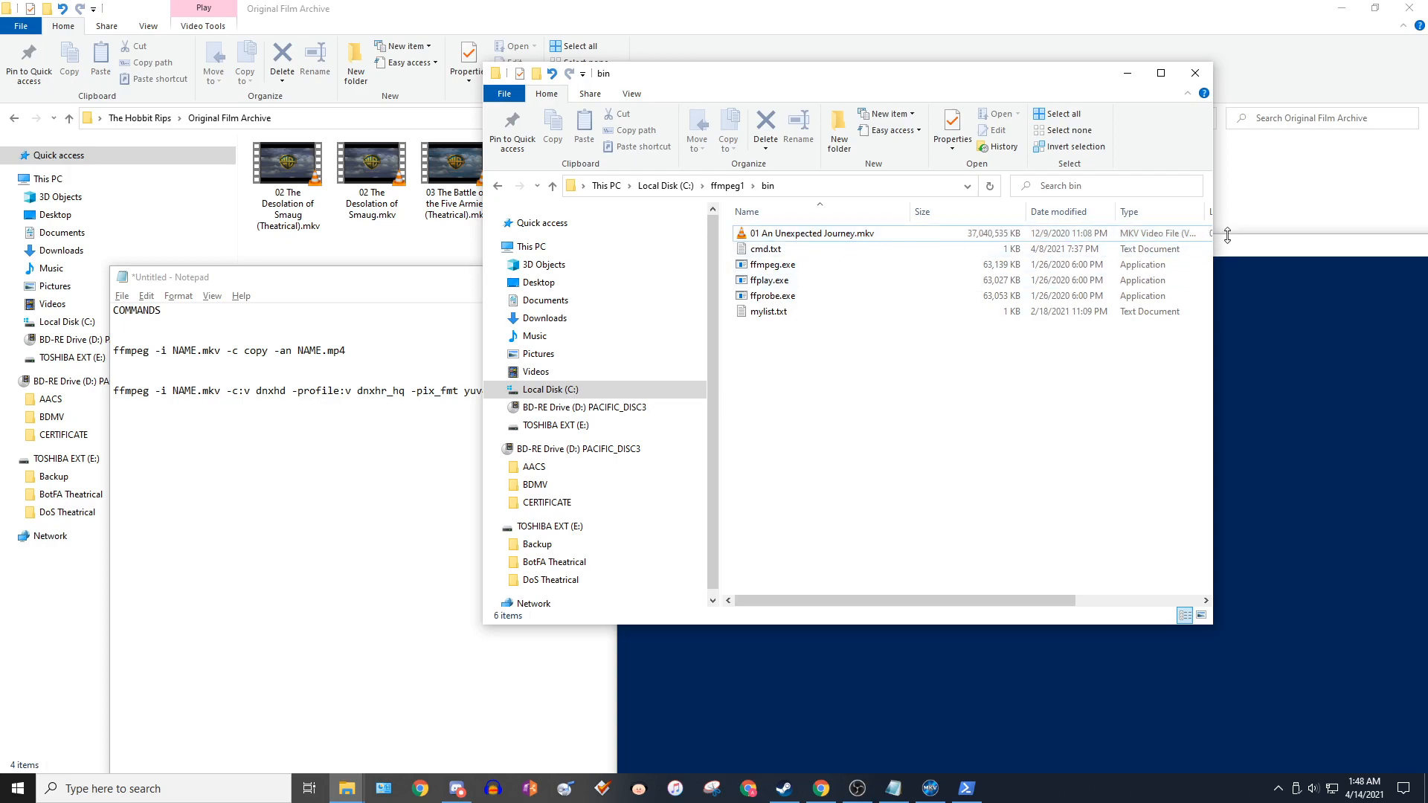
left_click_drag(1237, 252, 1185, 360)
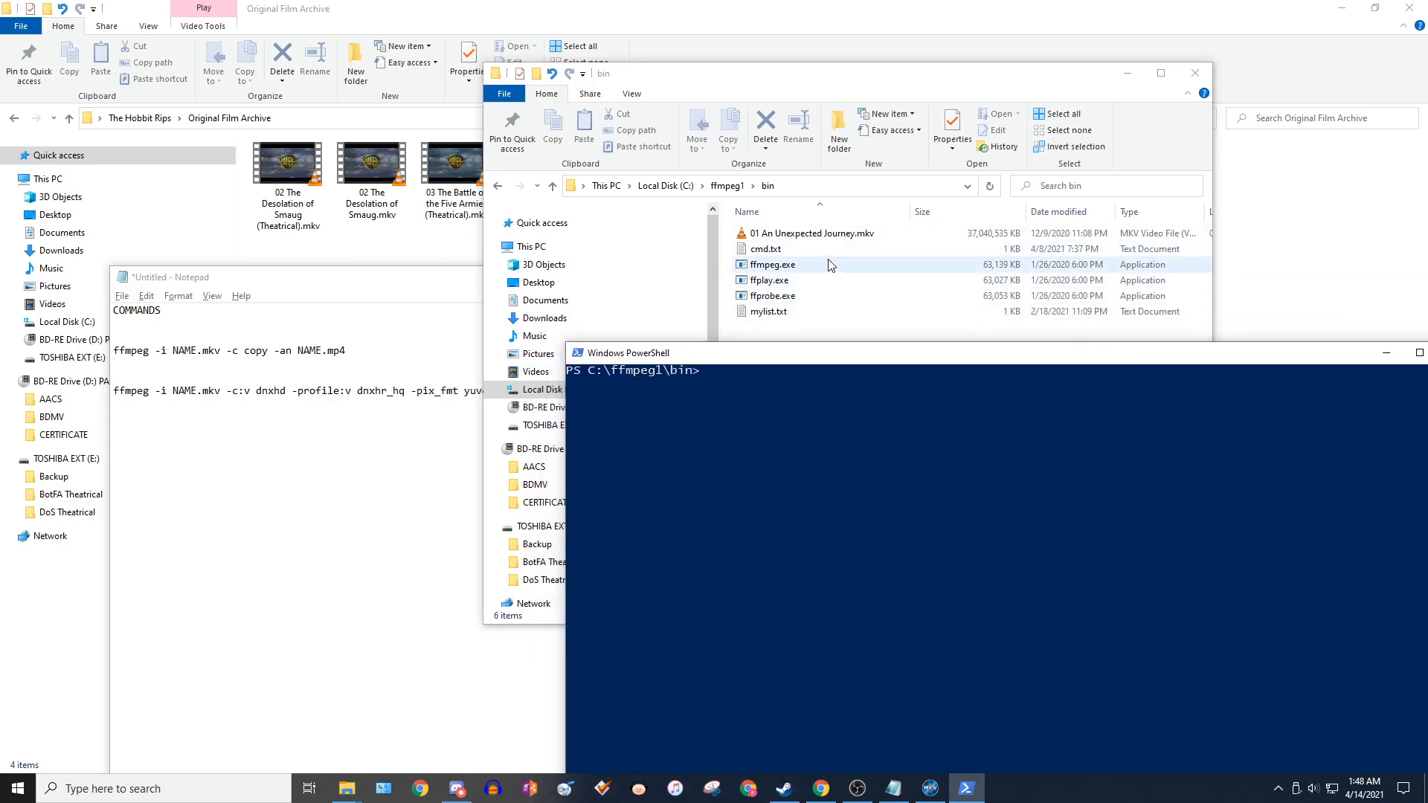
- Copy the command "ffmpeg -i NAME.mkv -c copy -an NAME.mp4" from Notepad and paste it at the PowerShell prompt
left_click(349, 357)
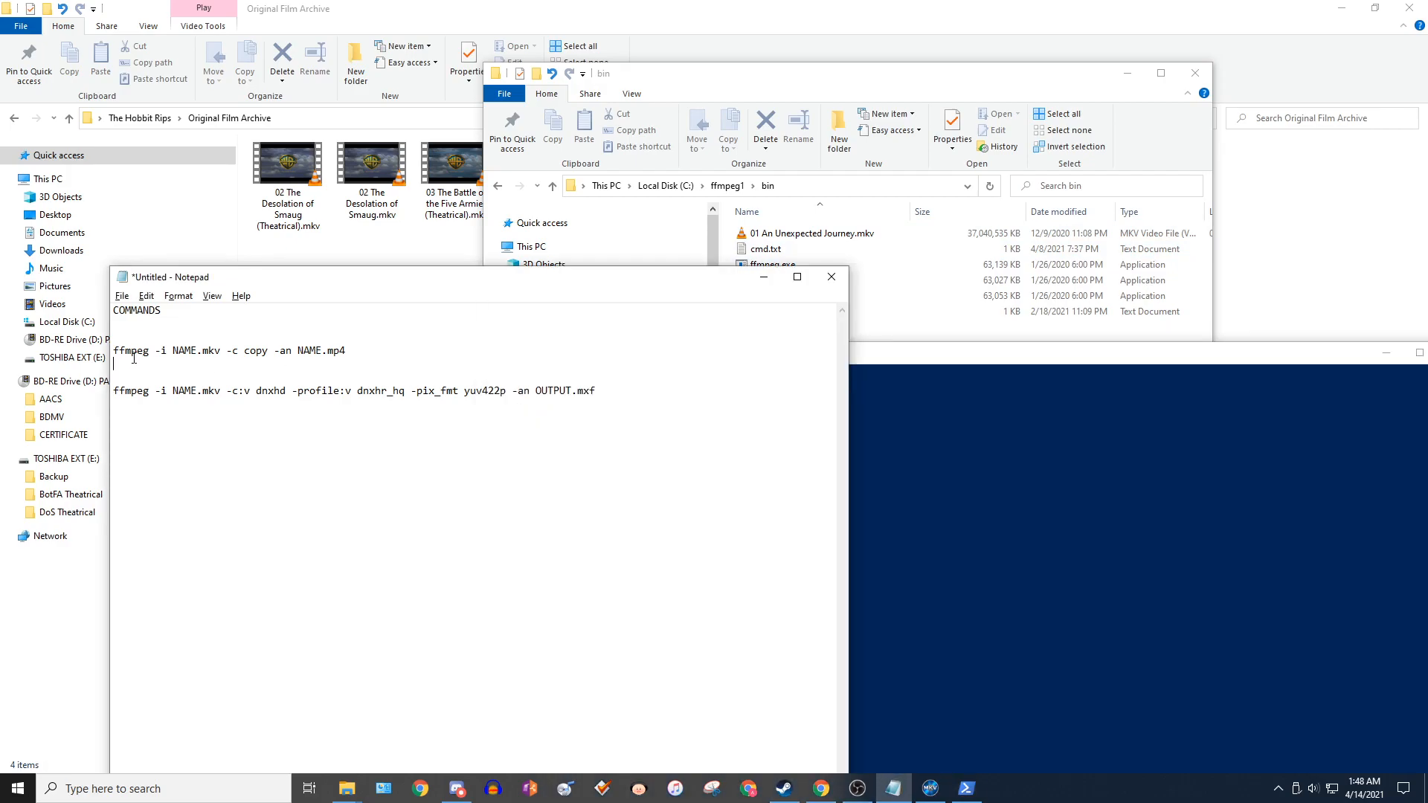
left_click_drag(347, 353, 113, 352)
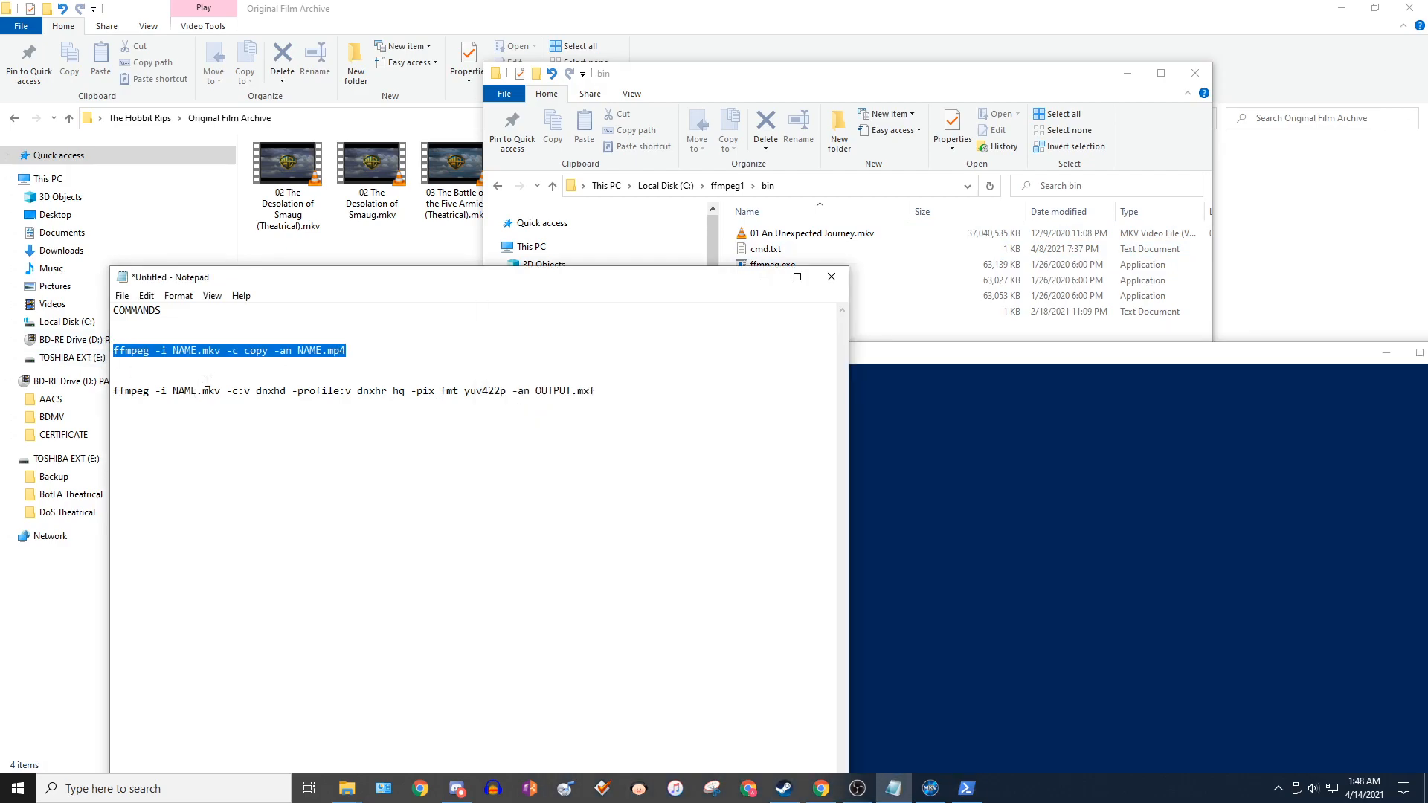
left_click(274, 352)
left_click_drag(274, 352, 283, 355)
left_click(375, 350)
left_click_drag(374, 349, 104, 348)
key("ctrl+c")
left_click_drag(880, 359, 836, 305)
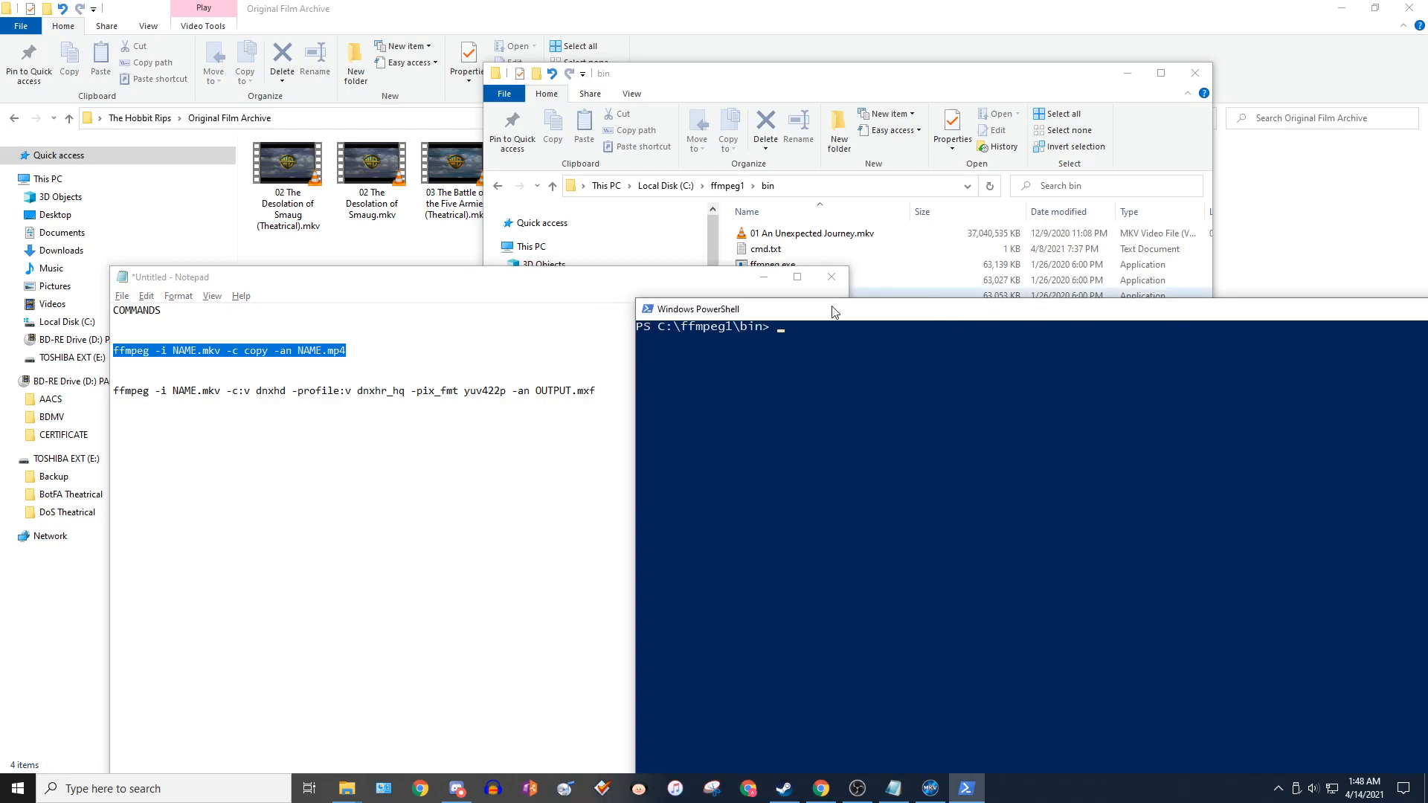
right_click(857, 328)
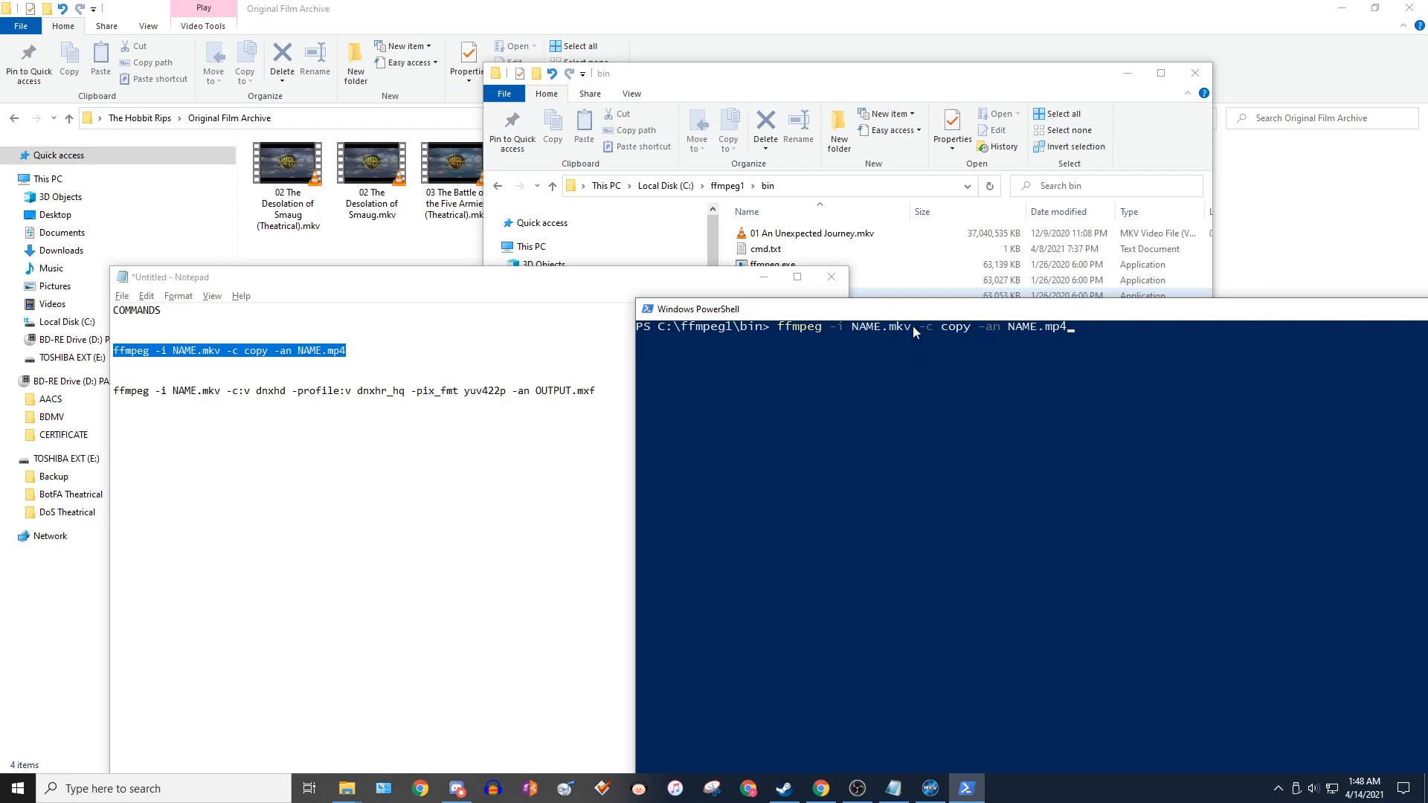
- Examine the NAME placeholders in the stream-copy command and compare them with the MKV file name in the bin folder
left_click_drag(172, 350, 192, 350)
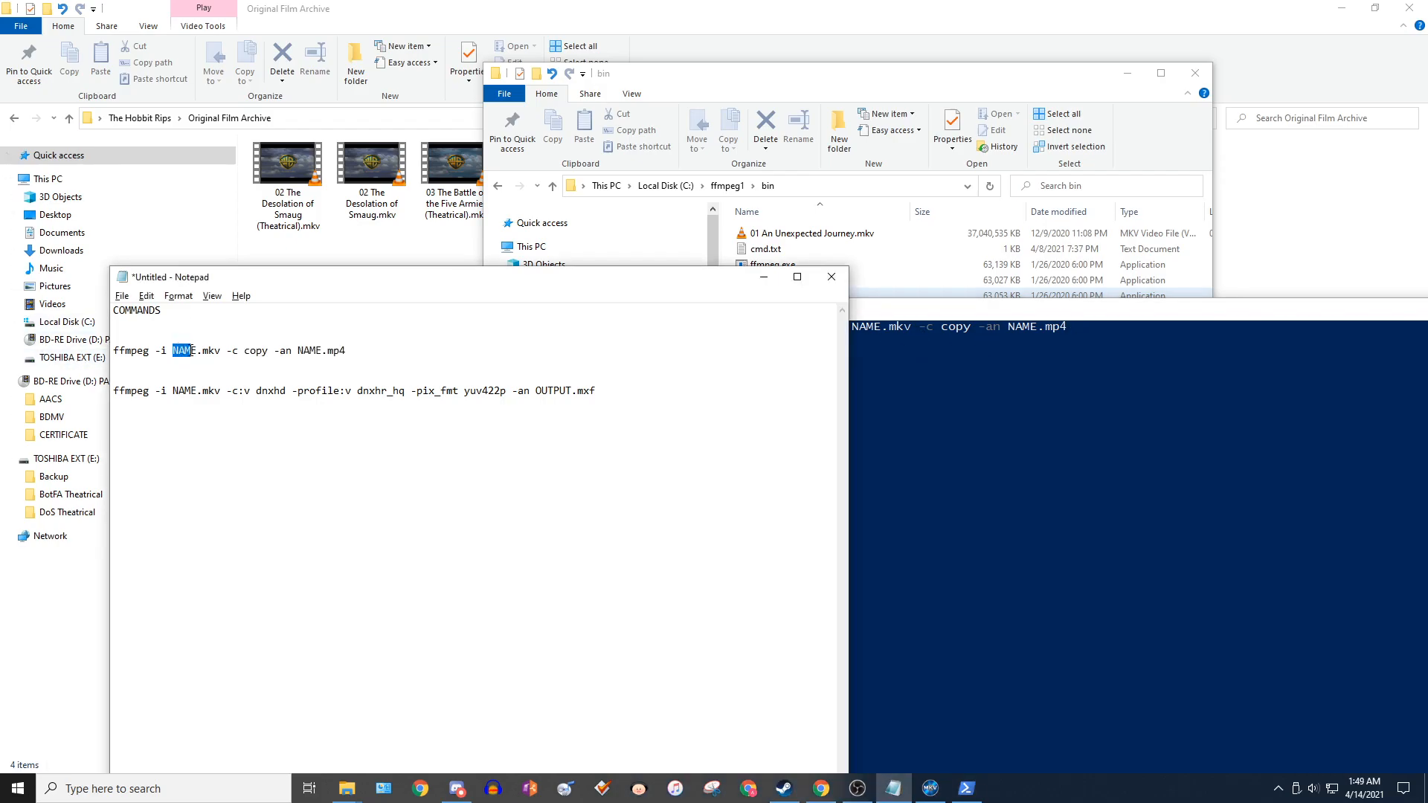
left_click(305, 351)
left_click_drag(350, 358, 151, 343)
left_click(1037, 345)
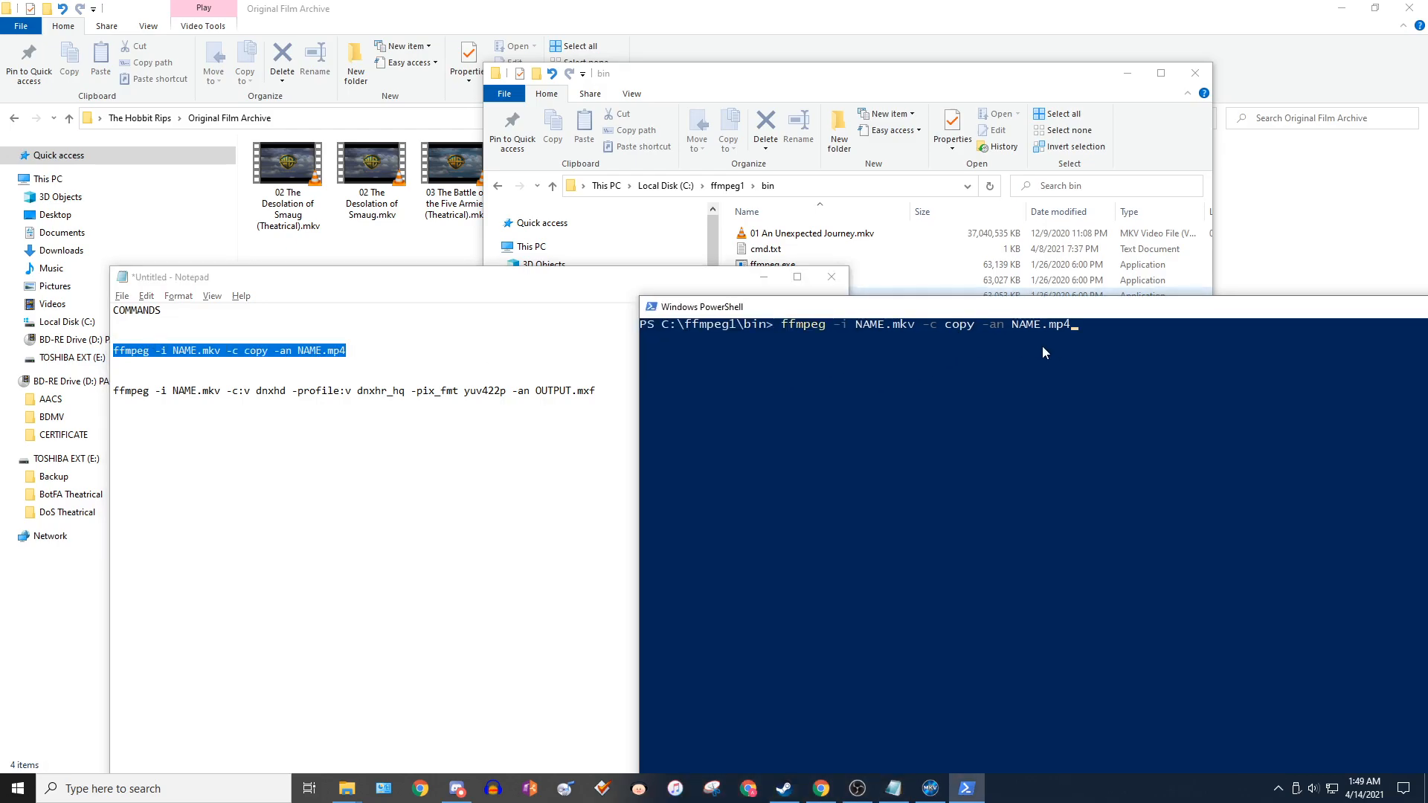
left_click(977, 82)
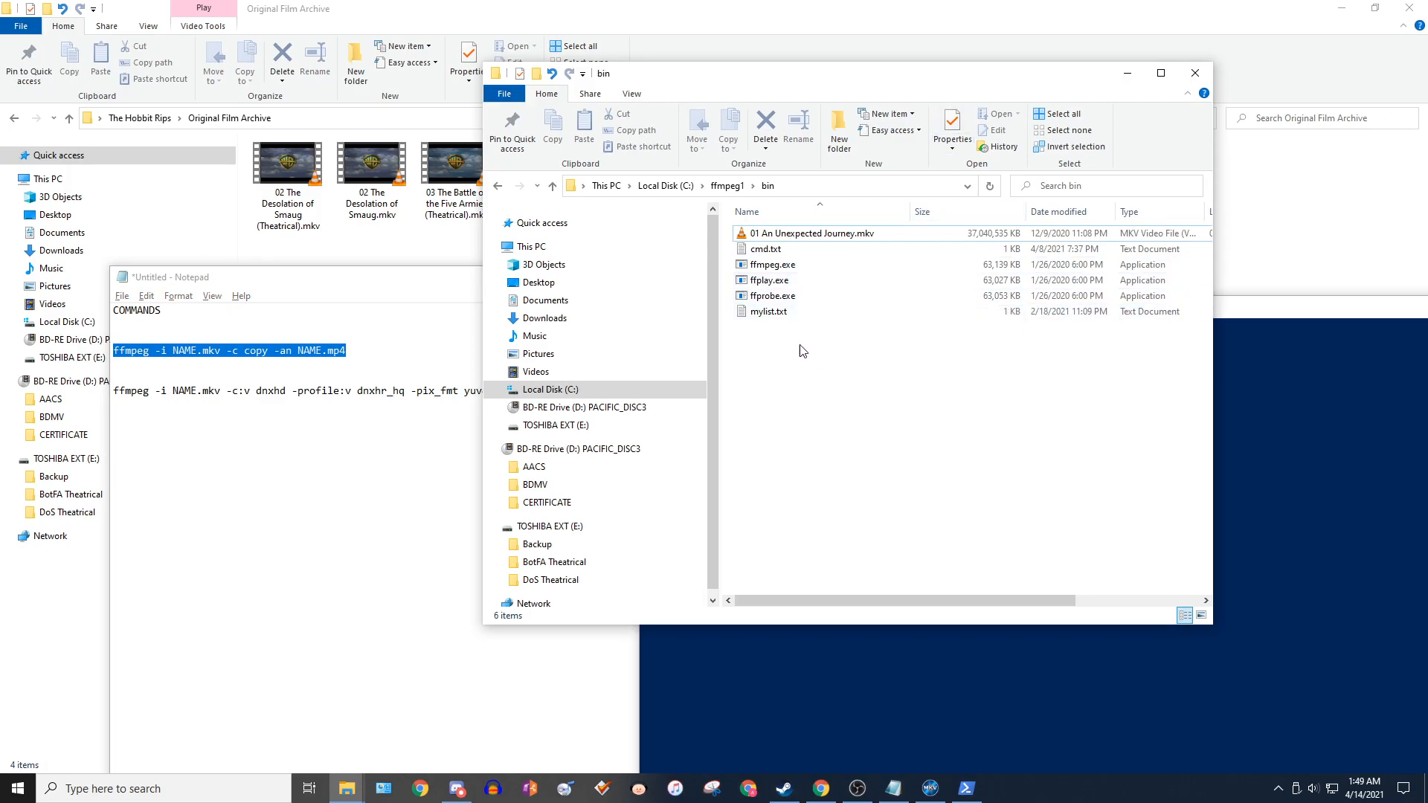
left_click_drag(787, 346, 855, 383)
left_click_drag(772, 237, 808, 234)
left_click(816, 387)
left_click(1227, 345)
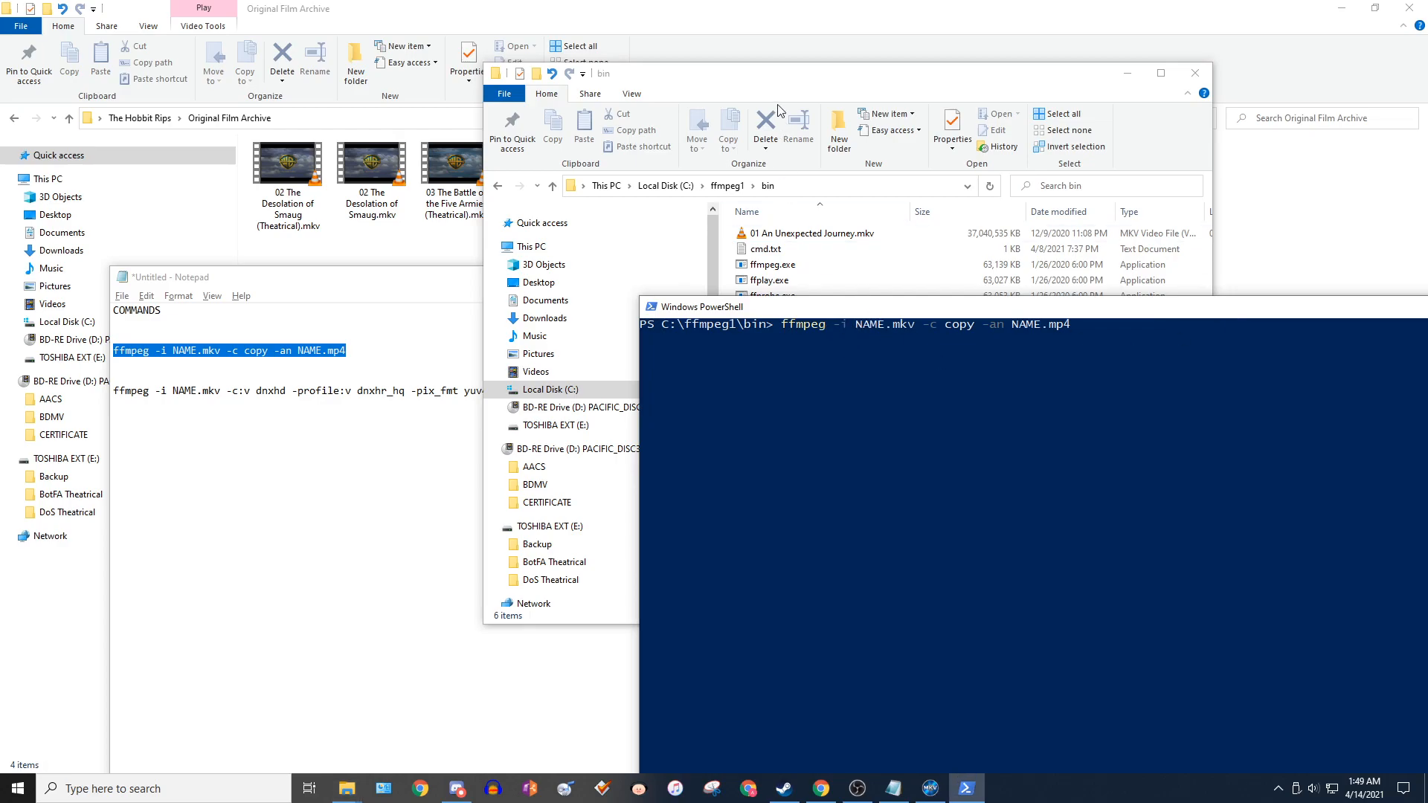
left_click(786, 82)
left_click(1248, 338)
- Clear the pasted stream-copy command from the PowerShell prompt
left_click_drag(1020, 316, 900, 324)
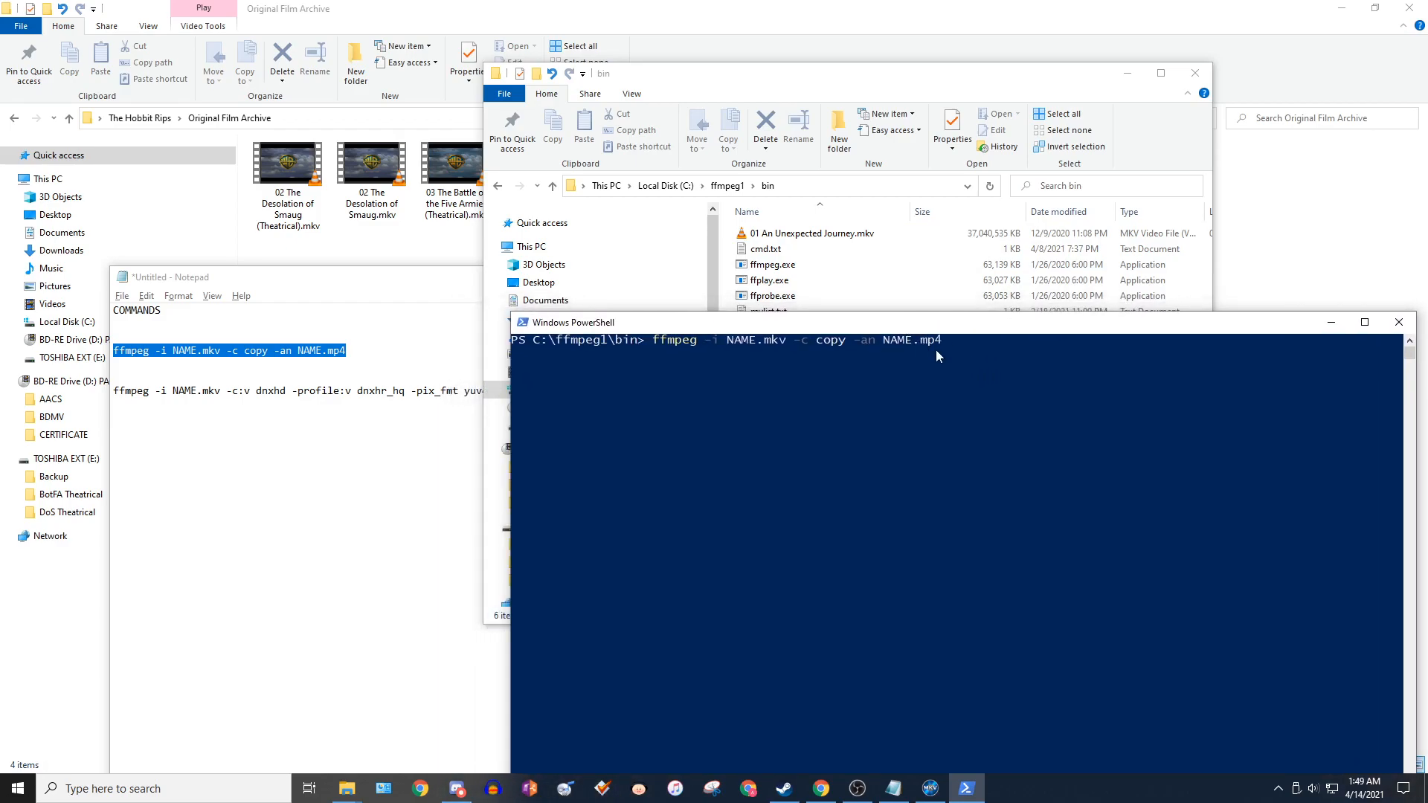
key("BackSpace")
key("BackSpace")
key("BackSpace")
key("BackSpace")
key("BackSpace")
key("BackSpace")
key("BackSpace")
key("BackSpace")
key("BackSpace")
key("BackSpace")
key("BackSpace")
key("BackSpace")
key("BackSpace")
key("BackSpace")
key("BackSpace")
key("BackSpace")
key("BackSpace")
key("BackSpace")
key("BackSpace")
key("BackSpace")
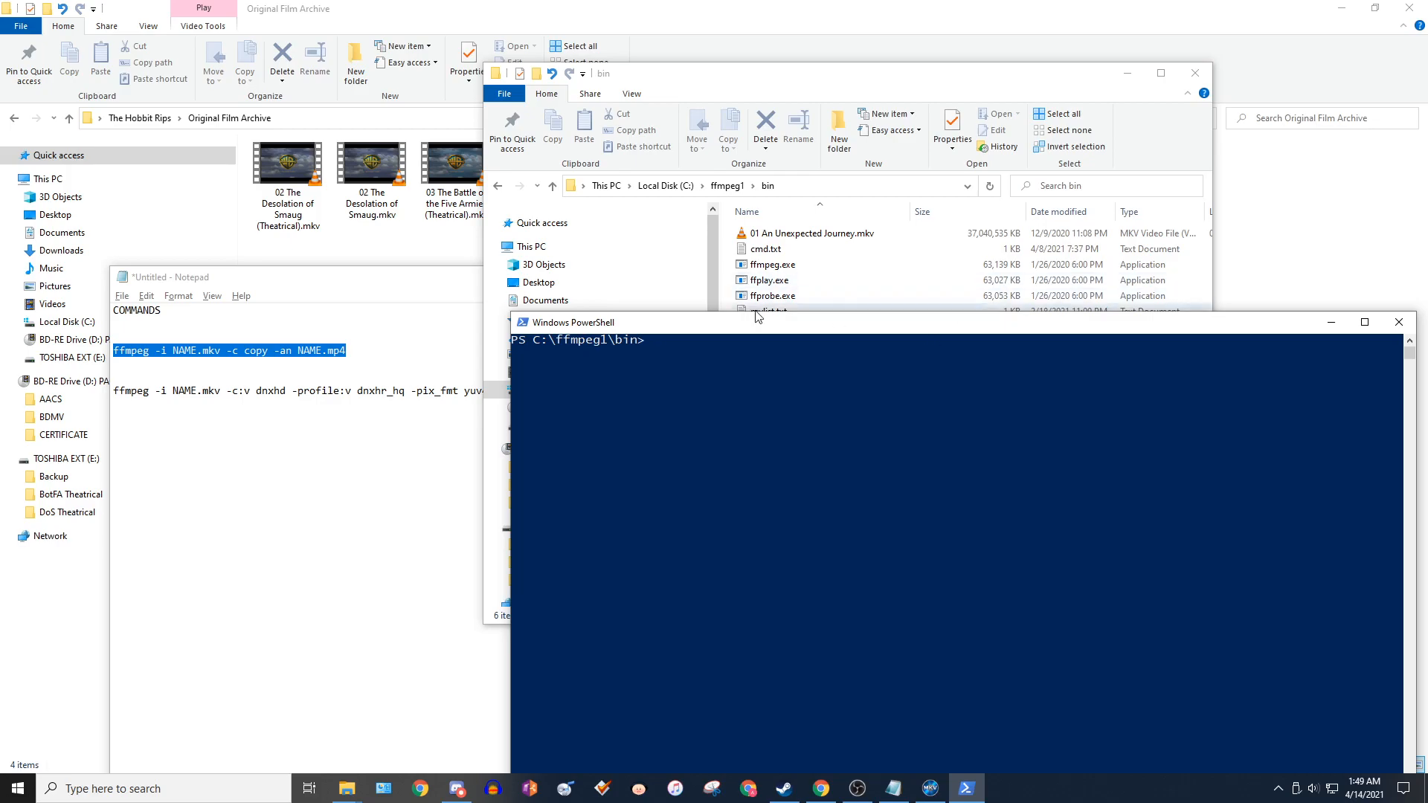
- Examine the second Notepad command for DNxHD encoding, highlighting its dnxhr_hq profile and the whole line
left_click(451, 393)
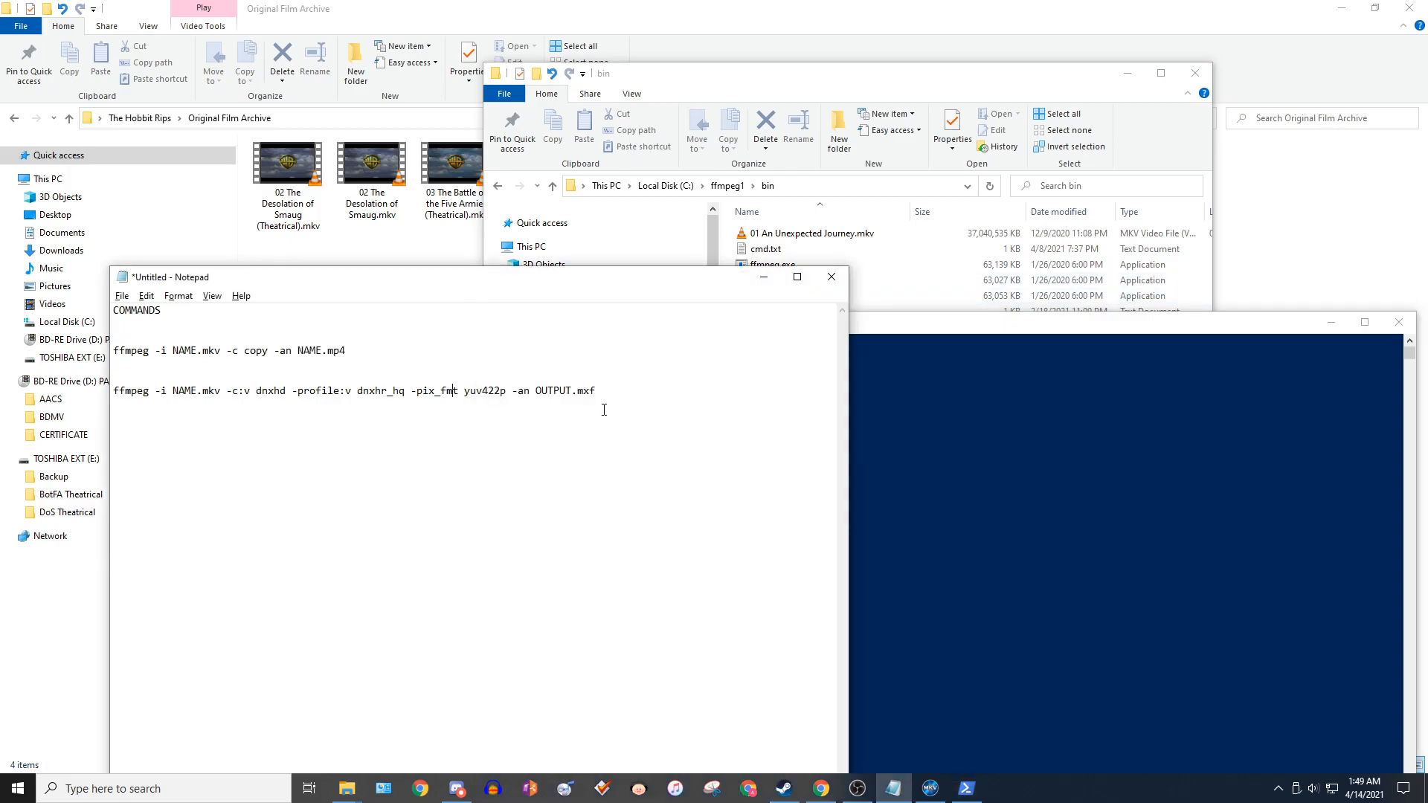
left_click_drag(930, 321, 981, 293)
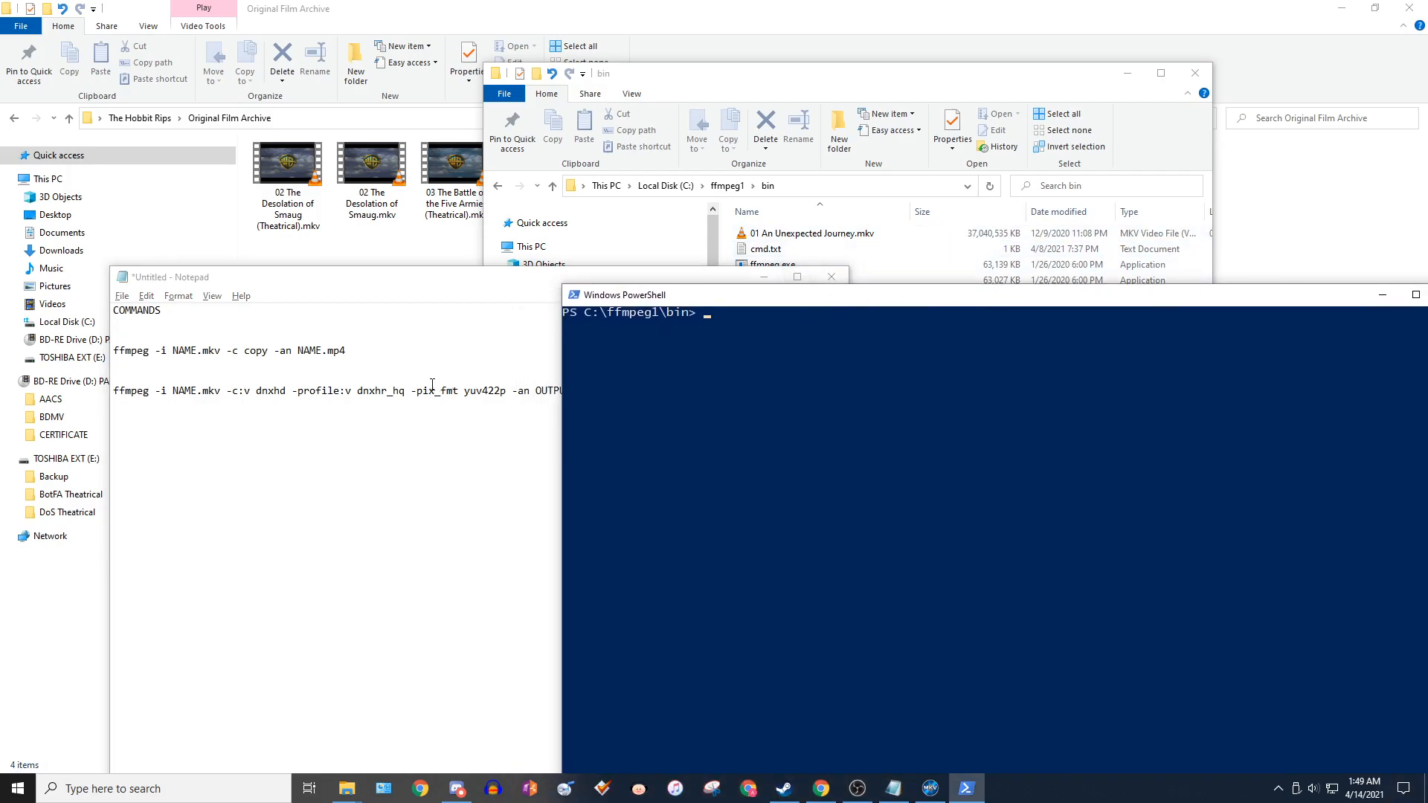
left_click(427, 389)
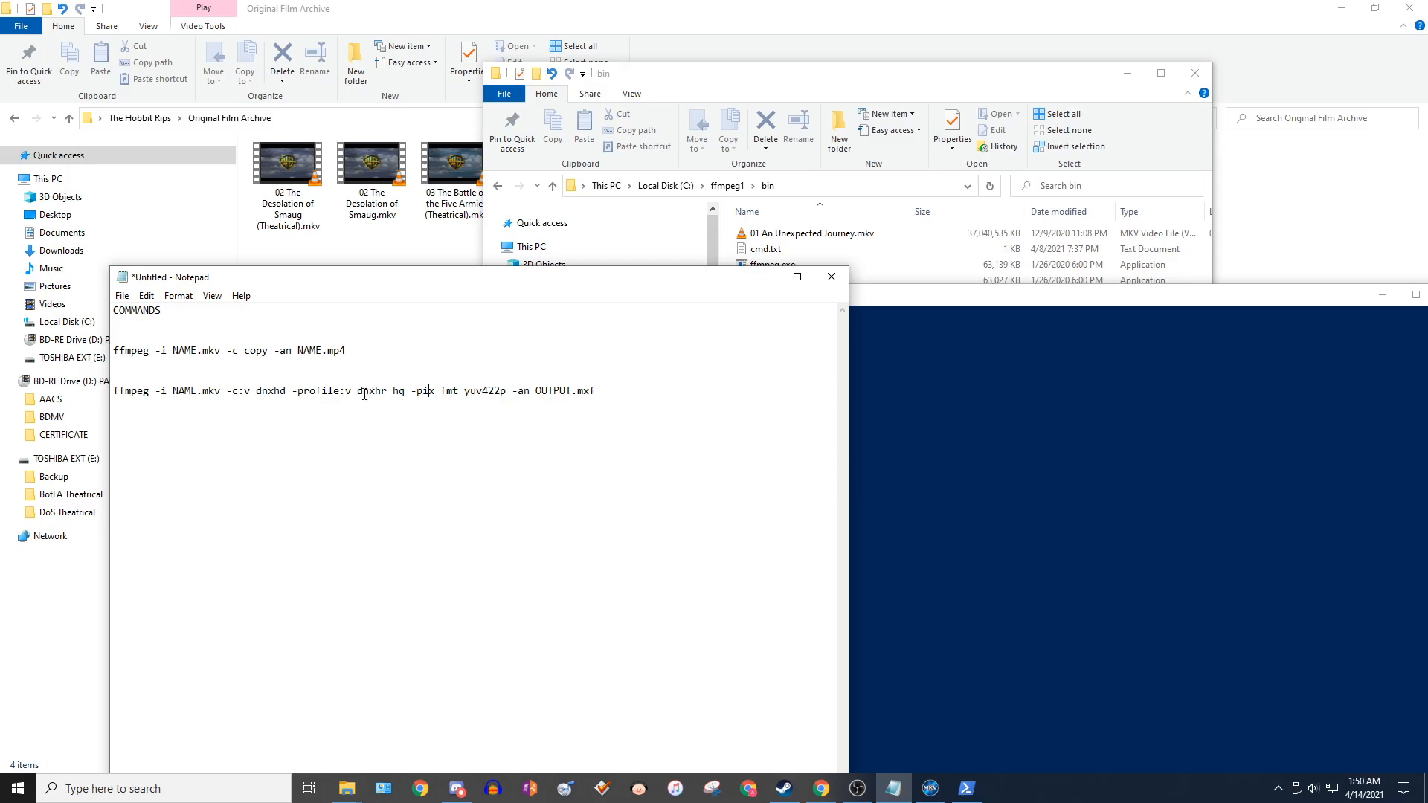
left_click_drag(359, 391, 384, 394)
left_click_drag(389, 398, 387, 398)
left_click_drag(624, 392, 132, 382)
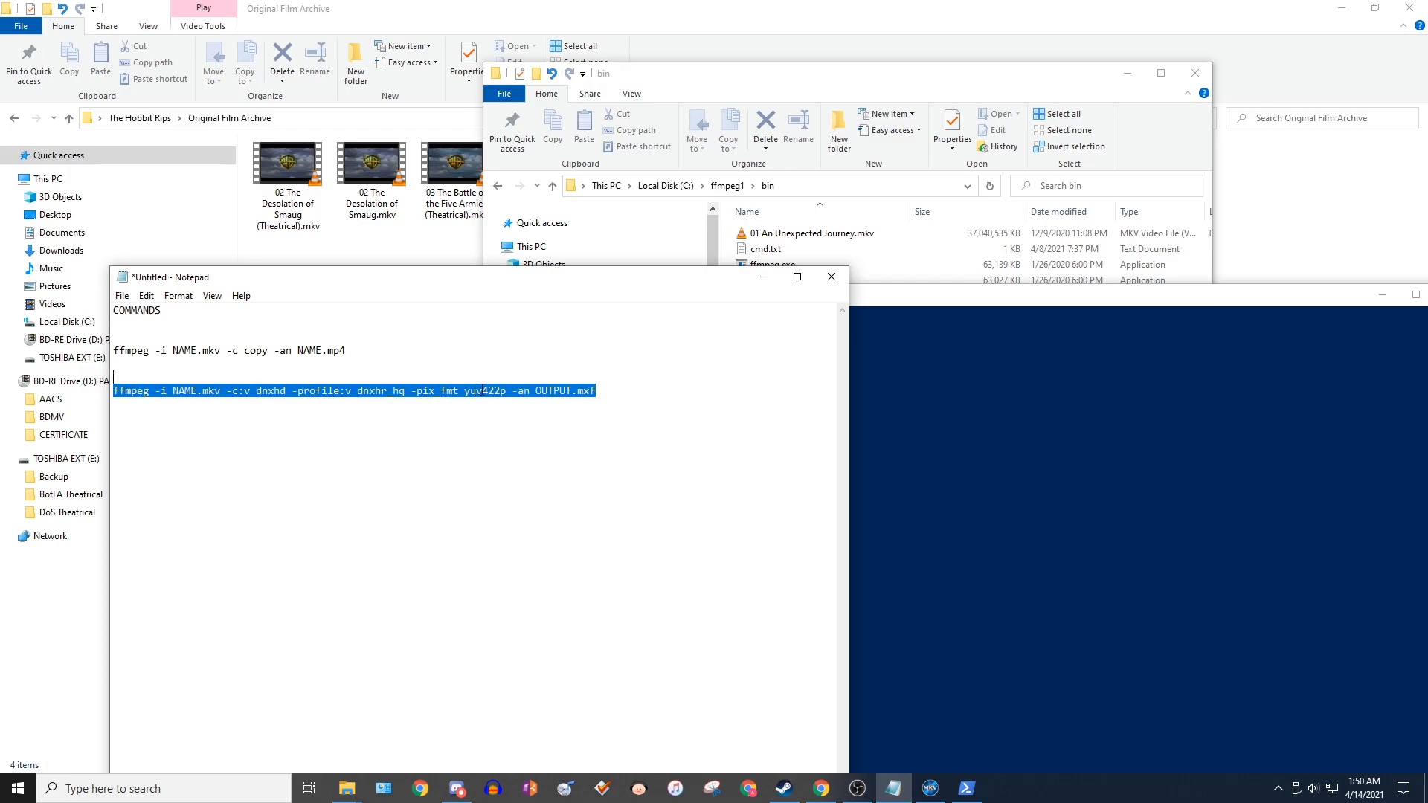
left_click_drag(628, 399, 120, 389)
- Return to the bin folder window and open the TOSHIBA EXT (E:) drive to look over its MXF files
left_click(862, 300)
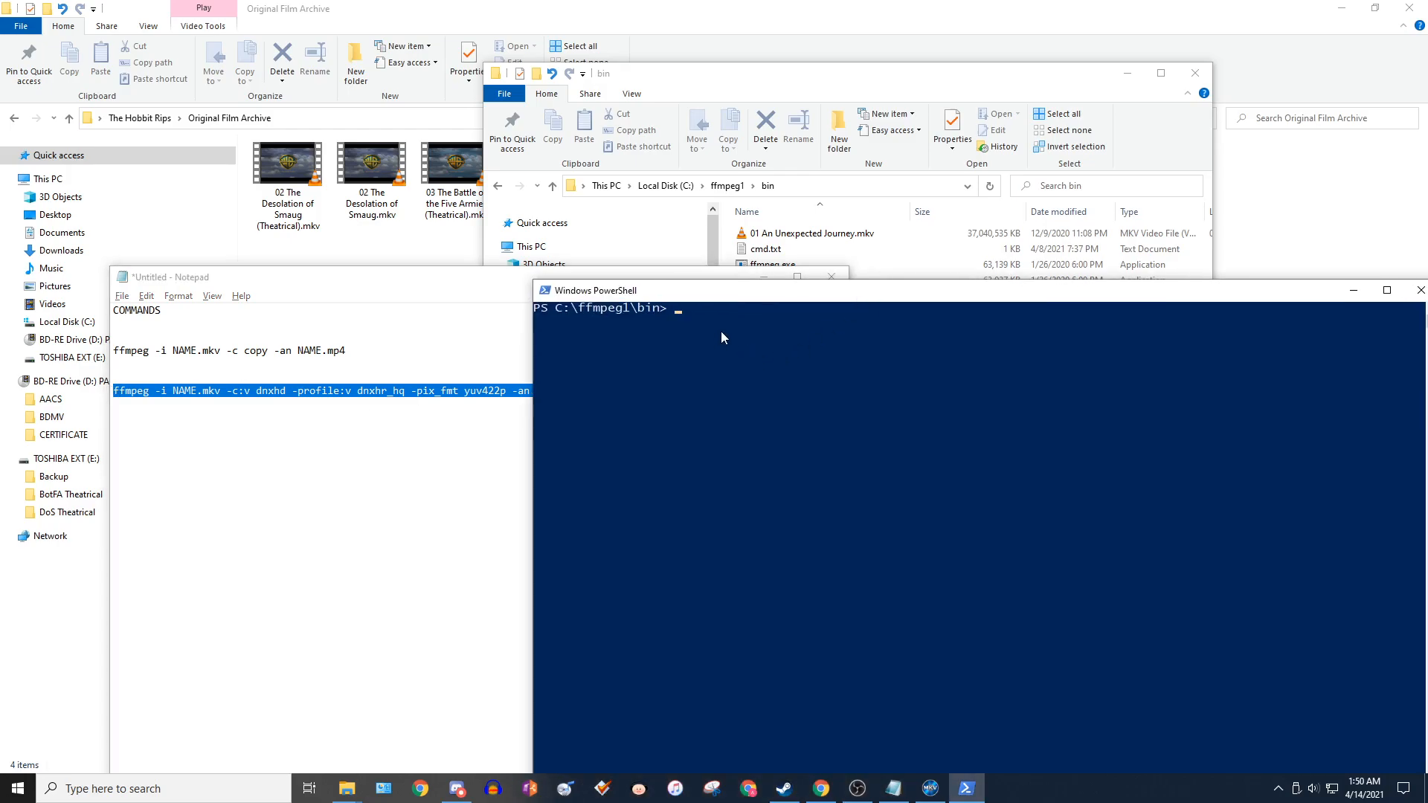
left_click(822, 235)
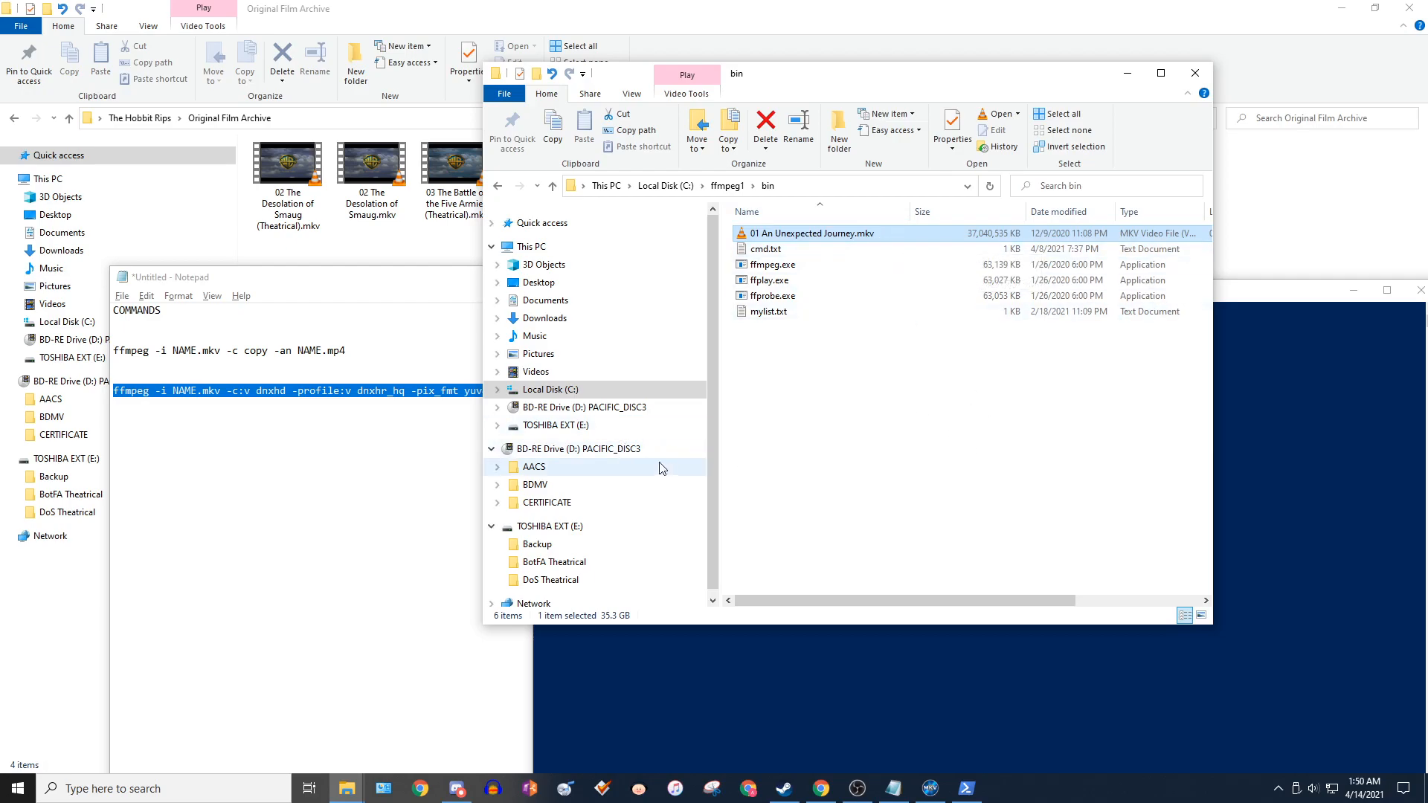
left_click(603, 427)
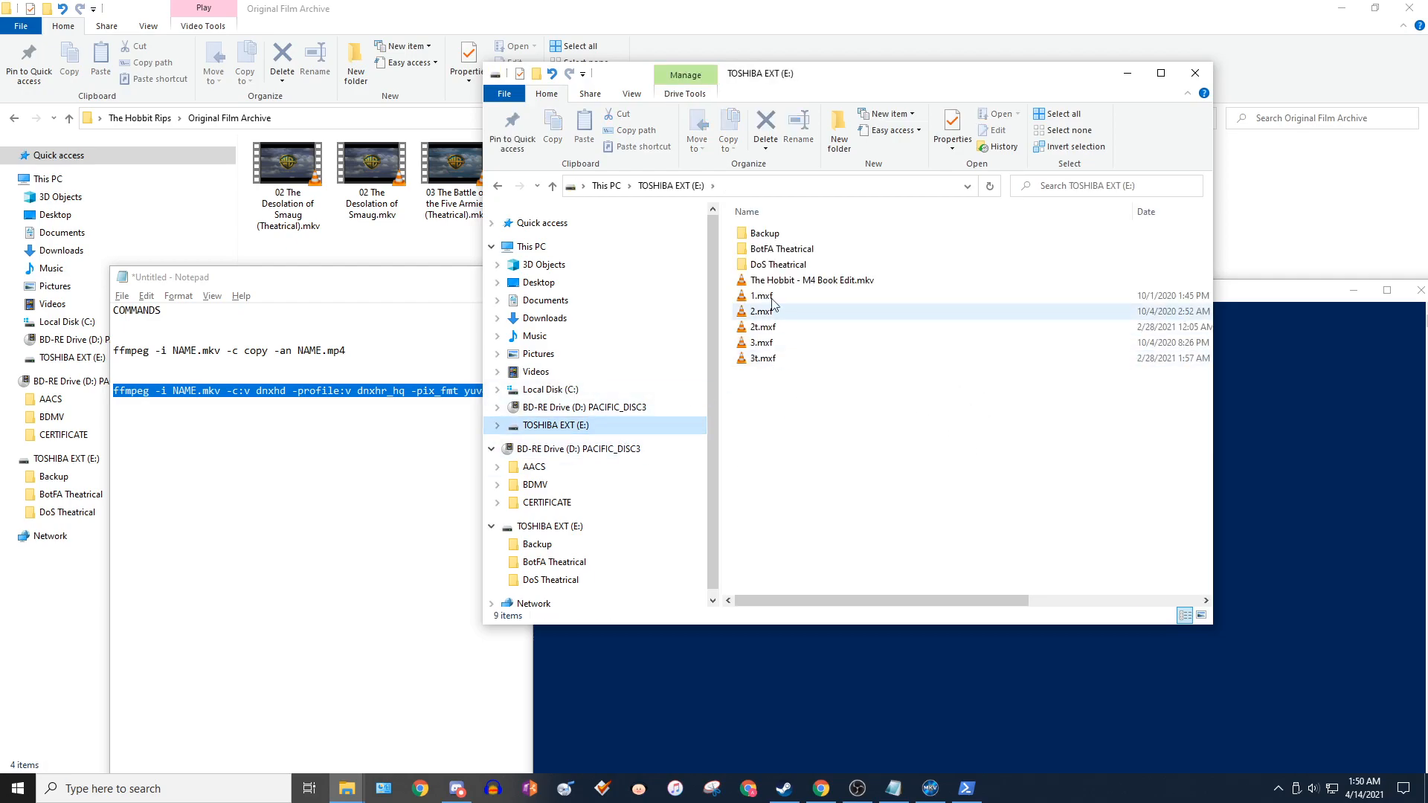
- Examine the types and sizes of the five MXF files on the external drive, and go back to the bin folder
left_click_drag(823, 400, 792, 299)
scroll(848, 427, "right", 5)
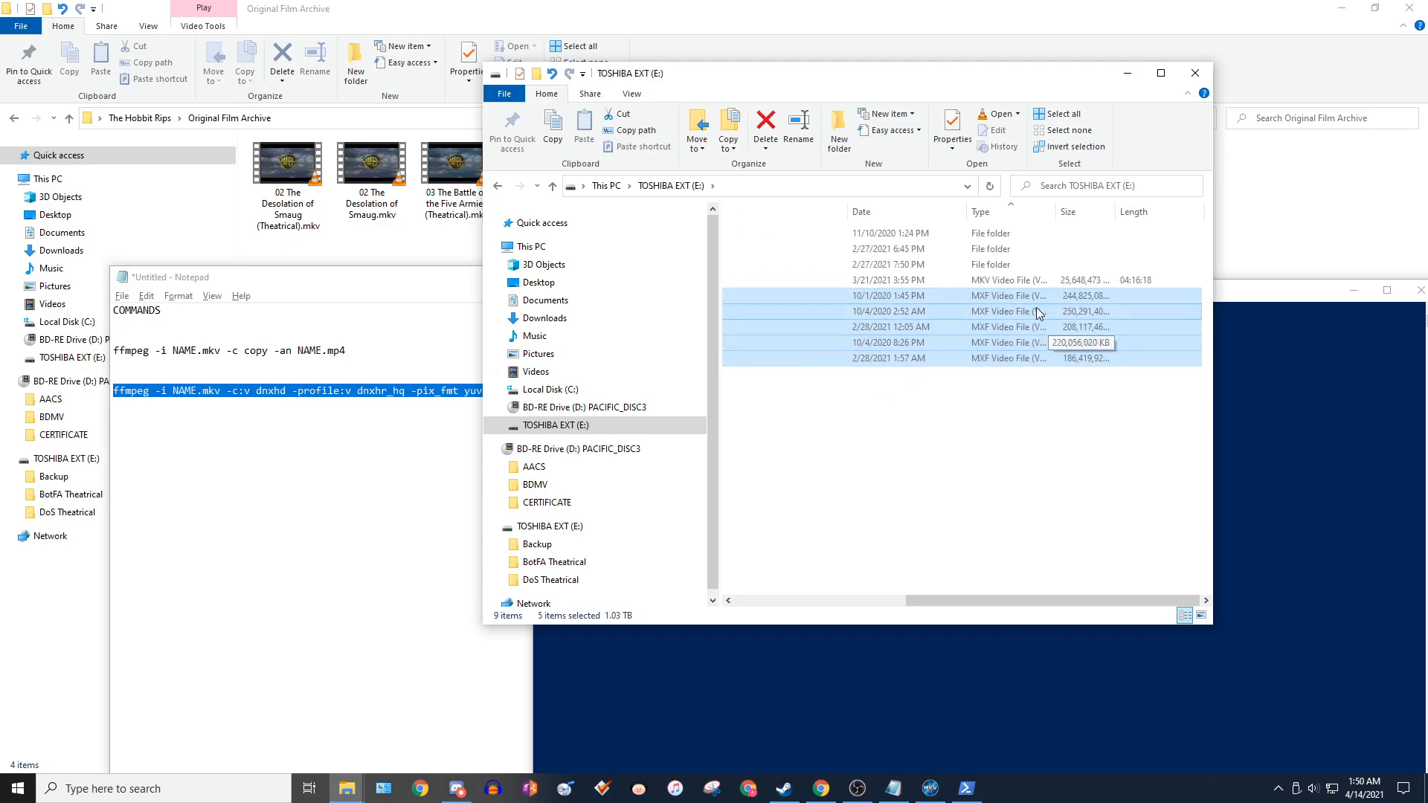
left_click(1073, 394)
scroll(1079, 405, "left", 5)
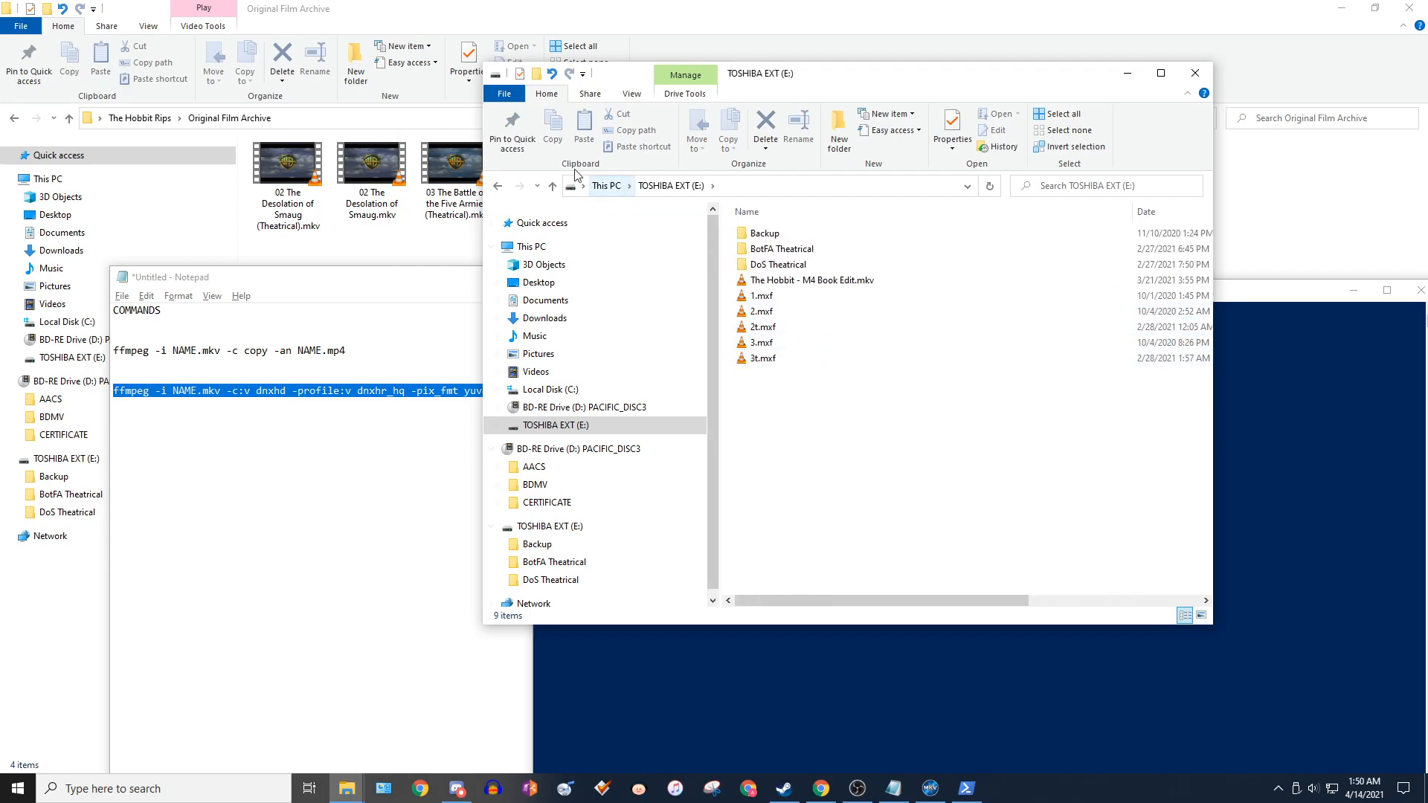
left_click(498, 186)
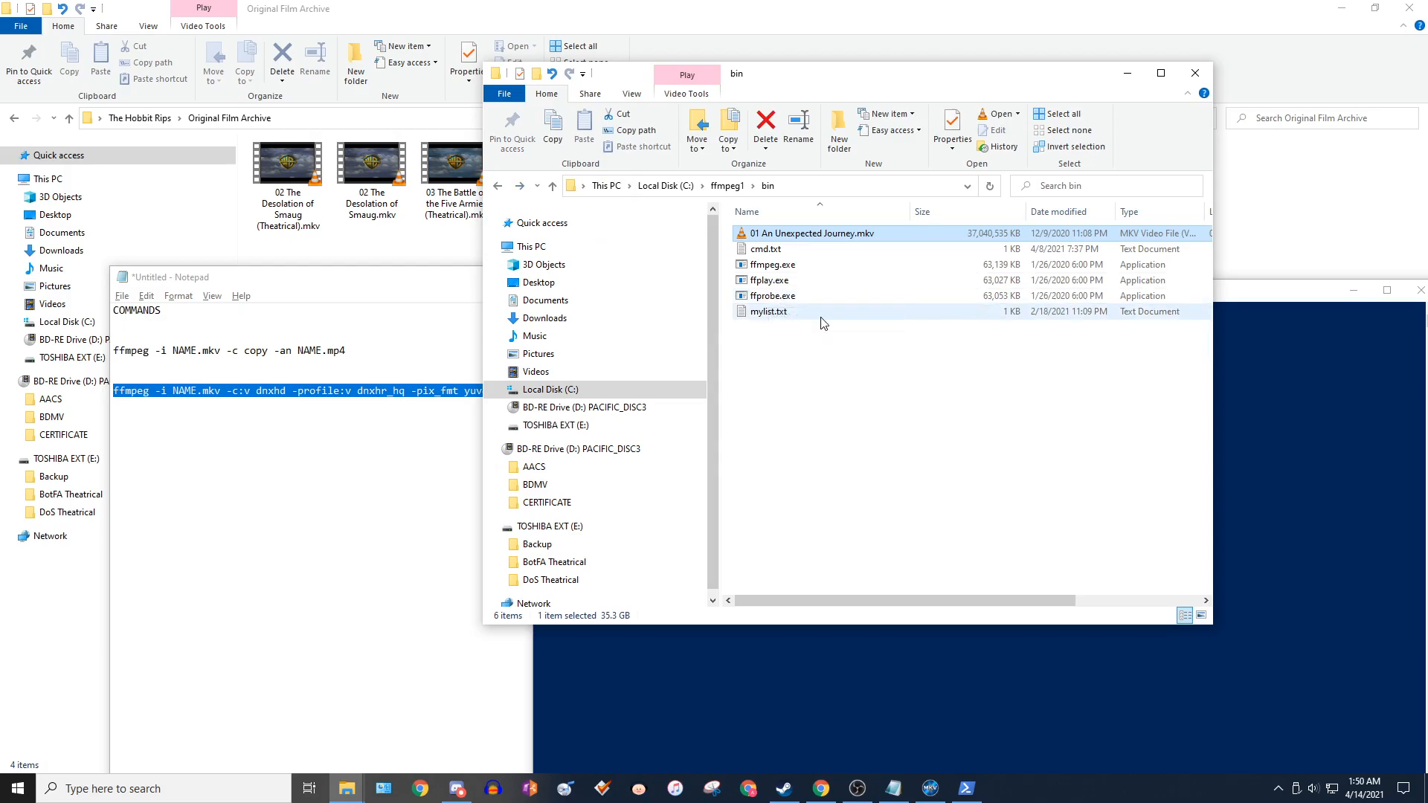
- Move the bin and PowerShell windows apart and minimize the Notepad command list without saving or closing it
left_click_drag(838, 64, 934, 60)
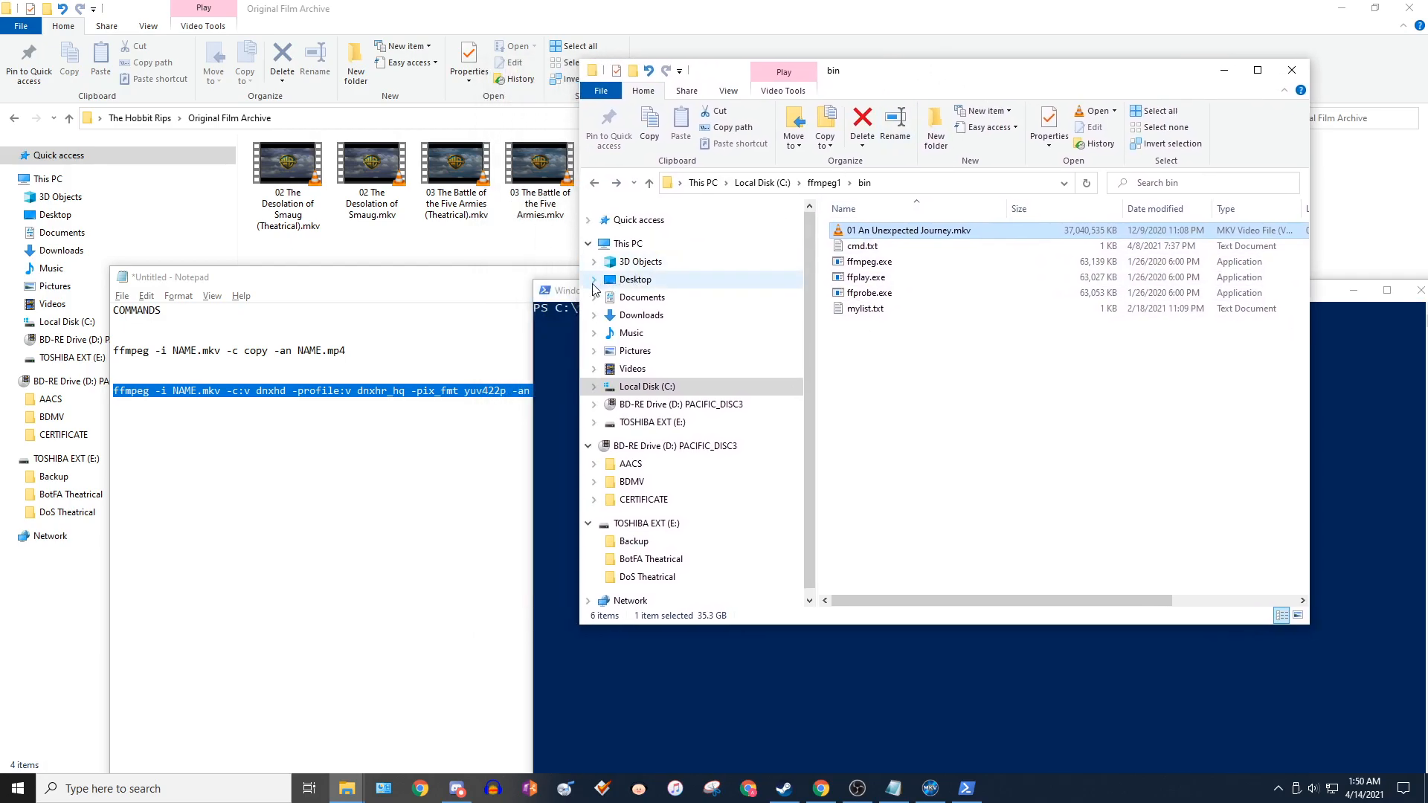
left_click_drag(563, 293, 549, 331)
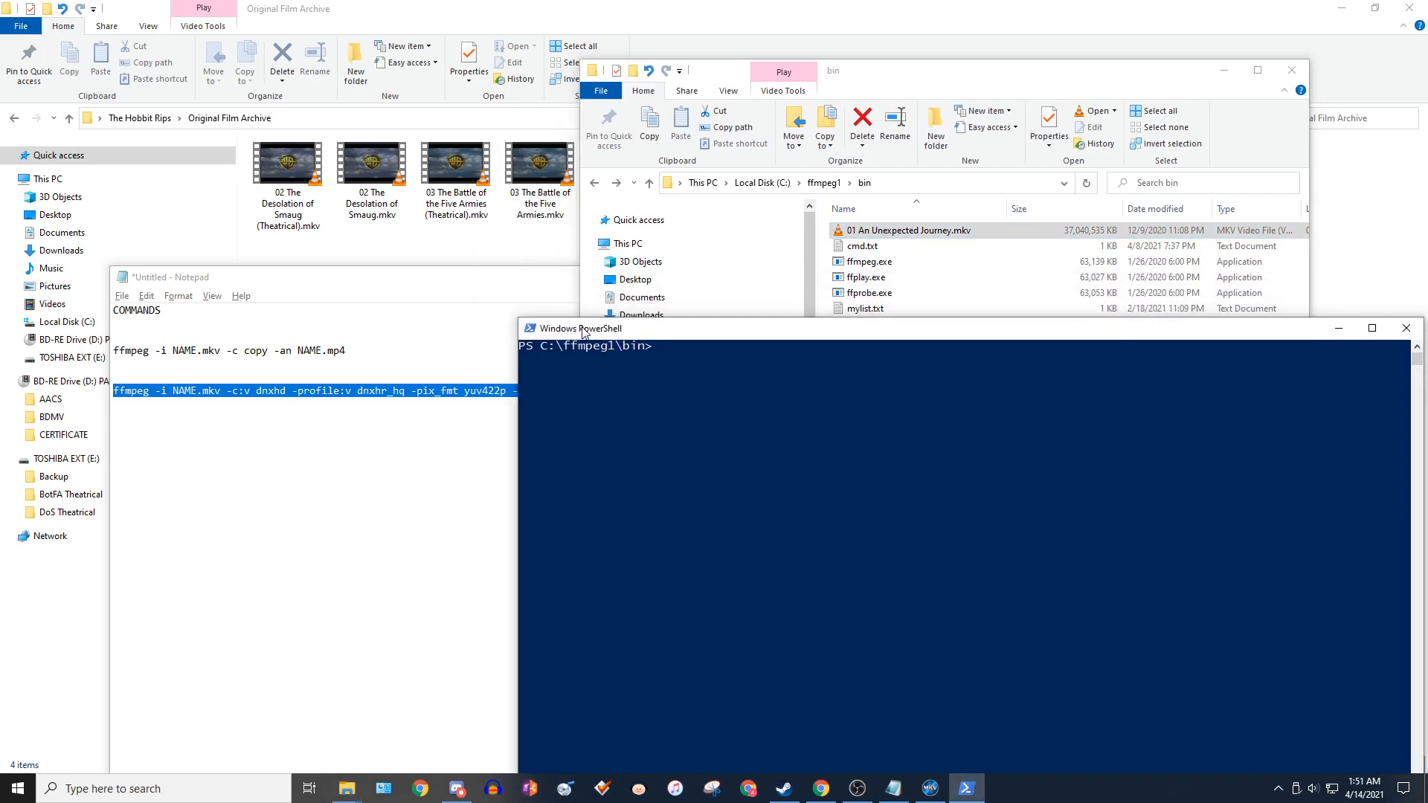
left_click_drag(588, 333, 636, 362)
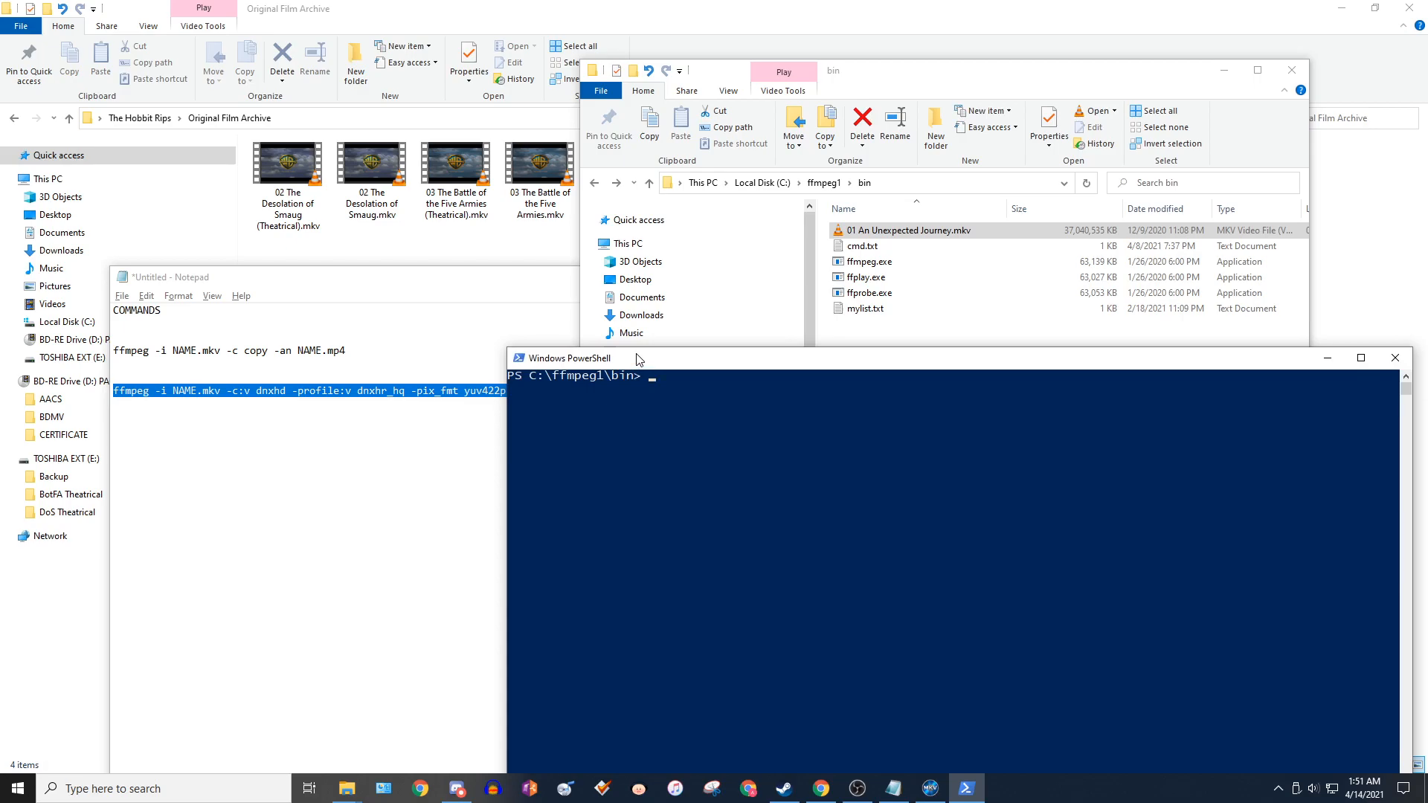
left_click(355, 384)
left_click(832, 275)
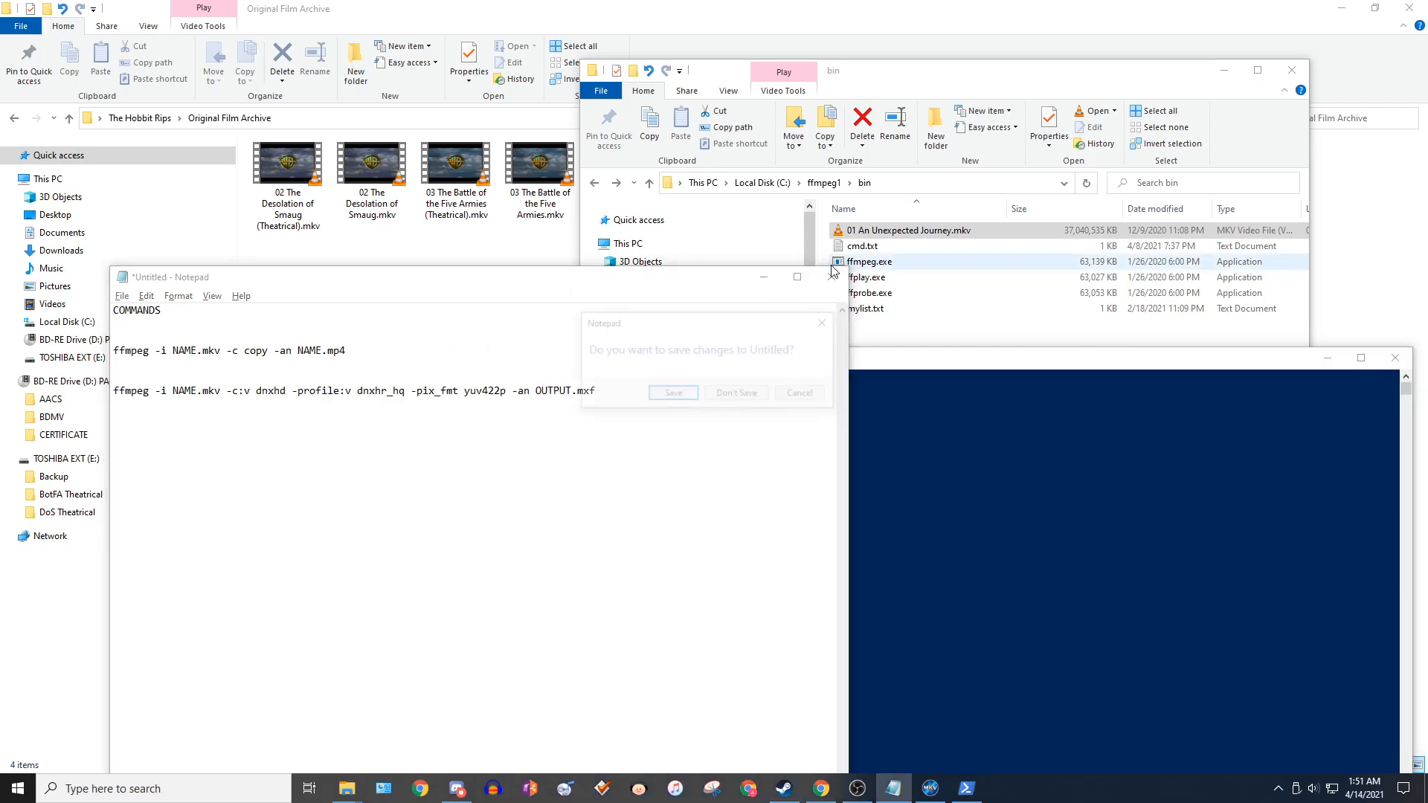
left_click(799, 393)
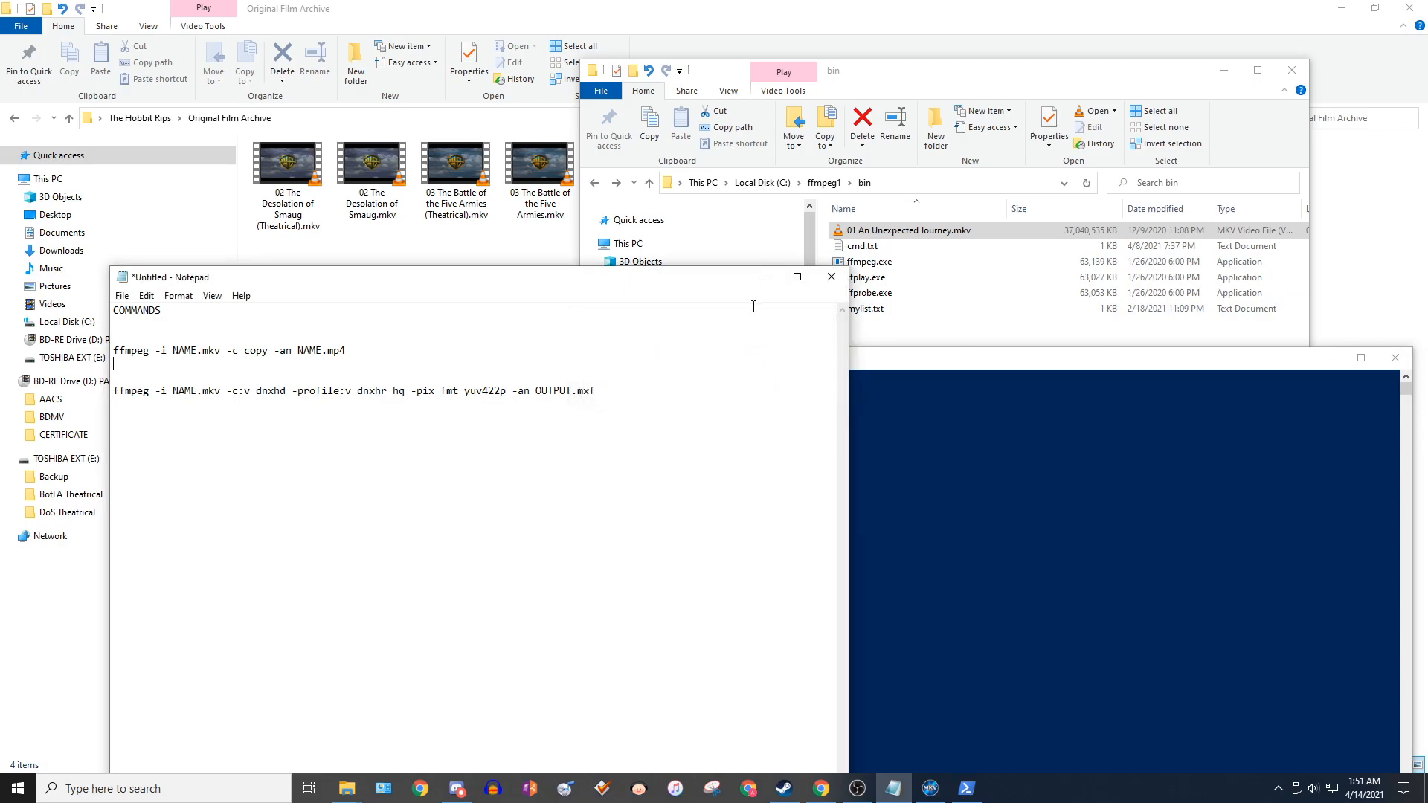
left_click(763, 276)
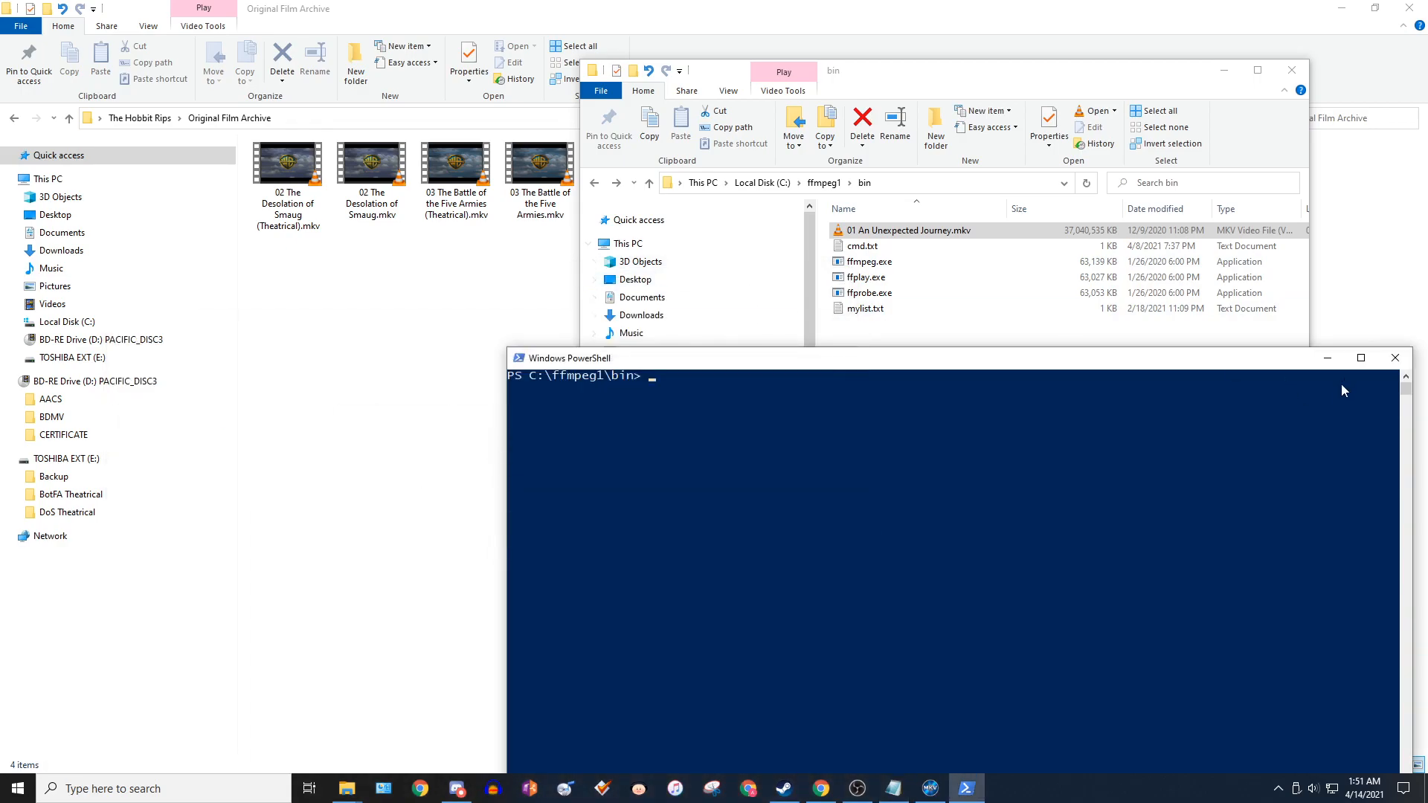
- Undo the move of 01 An Unexpected Journey.mkv into the bin folder, closing the PowerShell and bin windows
left_click(1394, 359)
left_click(649, 71)
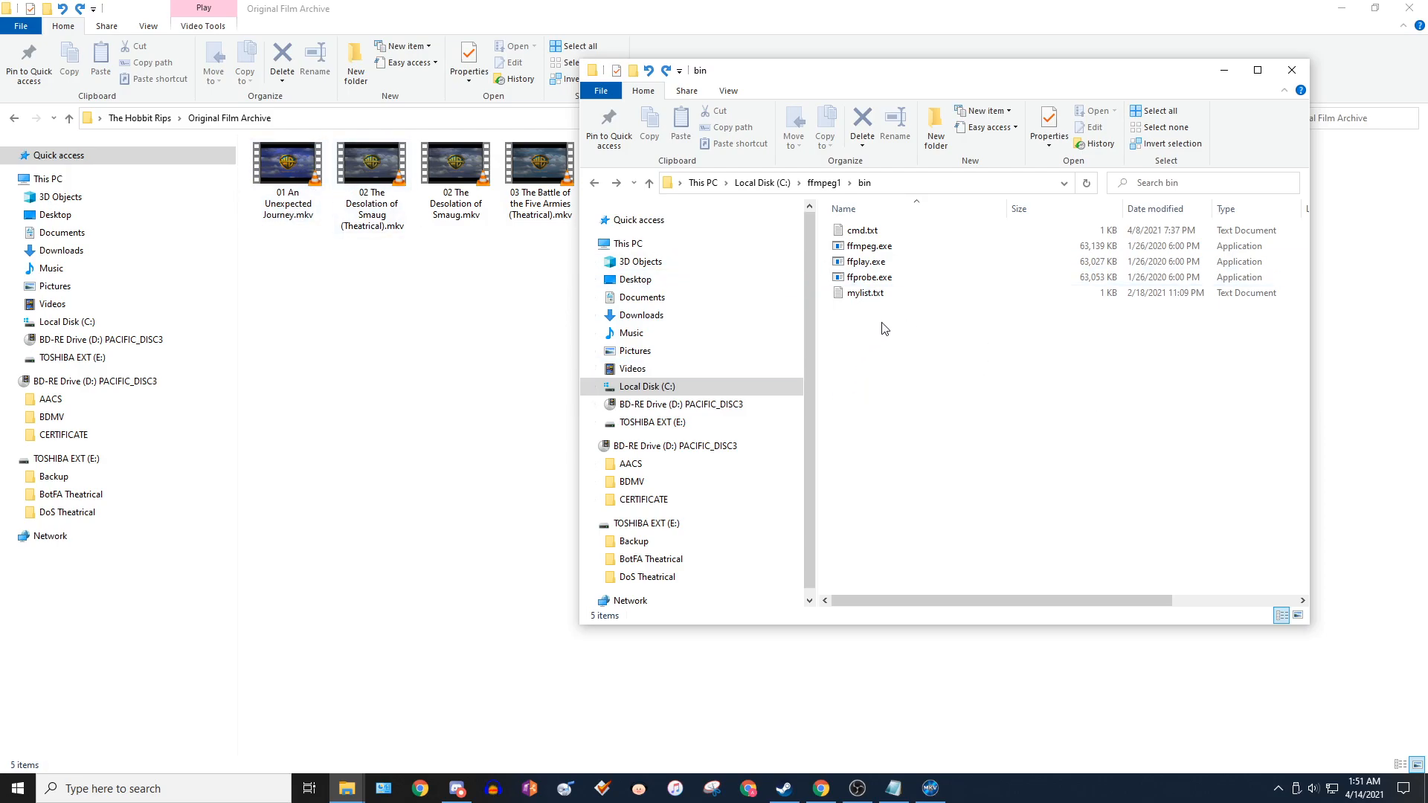
left_click(1292, 71)
- Switch to the 1-Pacific folder and look over its numbered mono WAV files and Pacific MP4 files
mouse_move(357, 782)
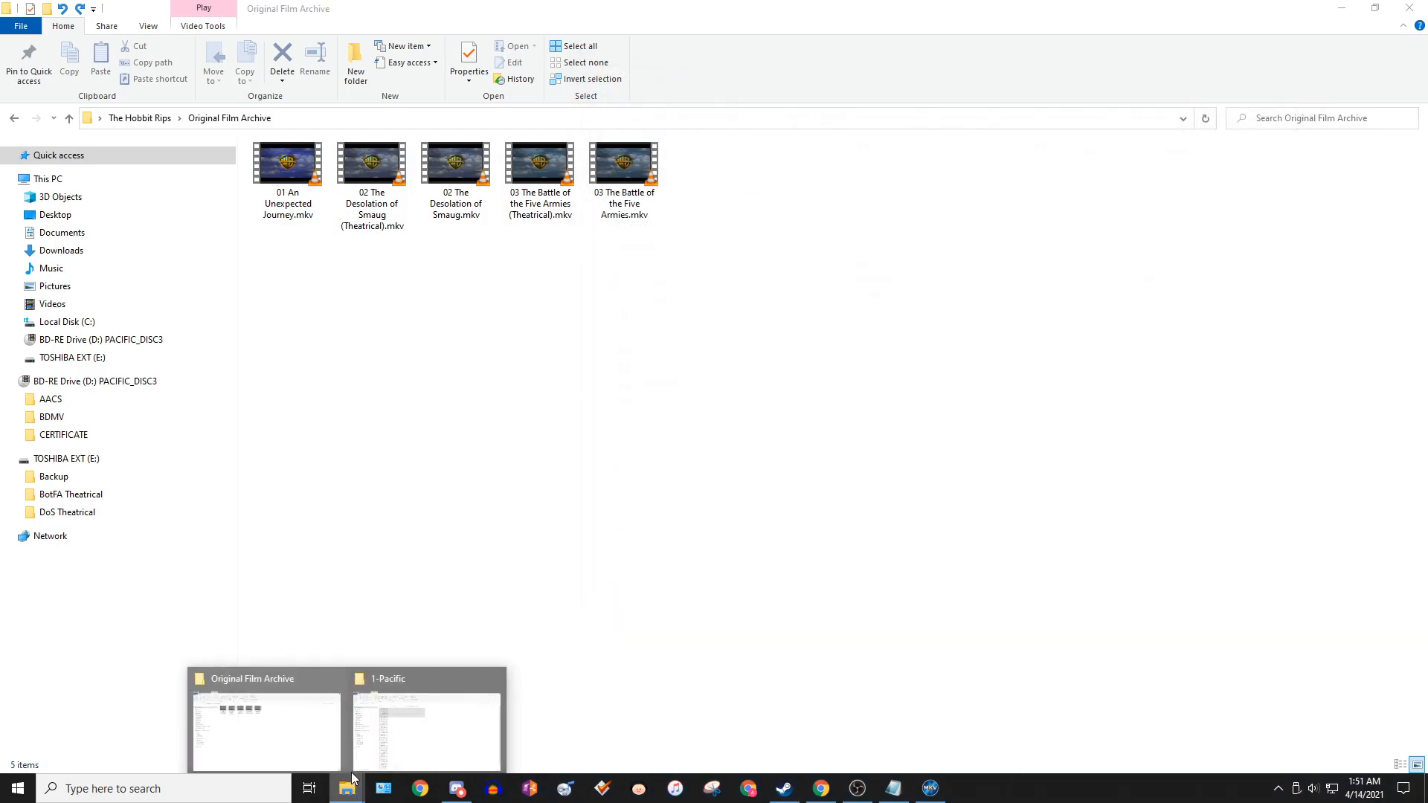
left_click(437, 703)
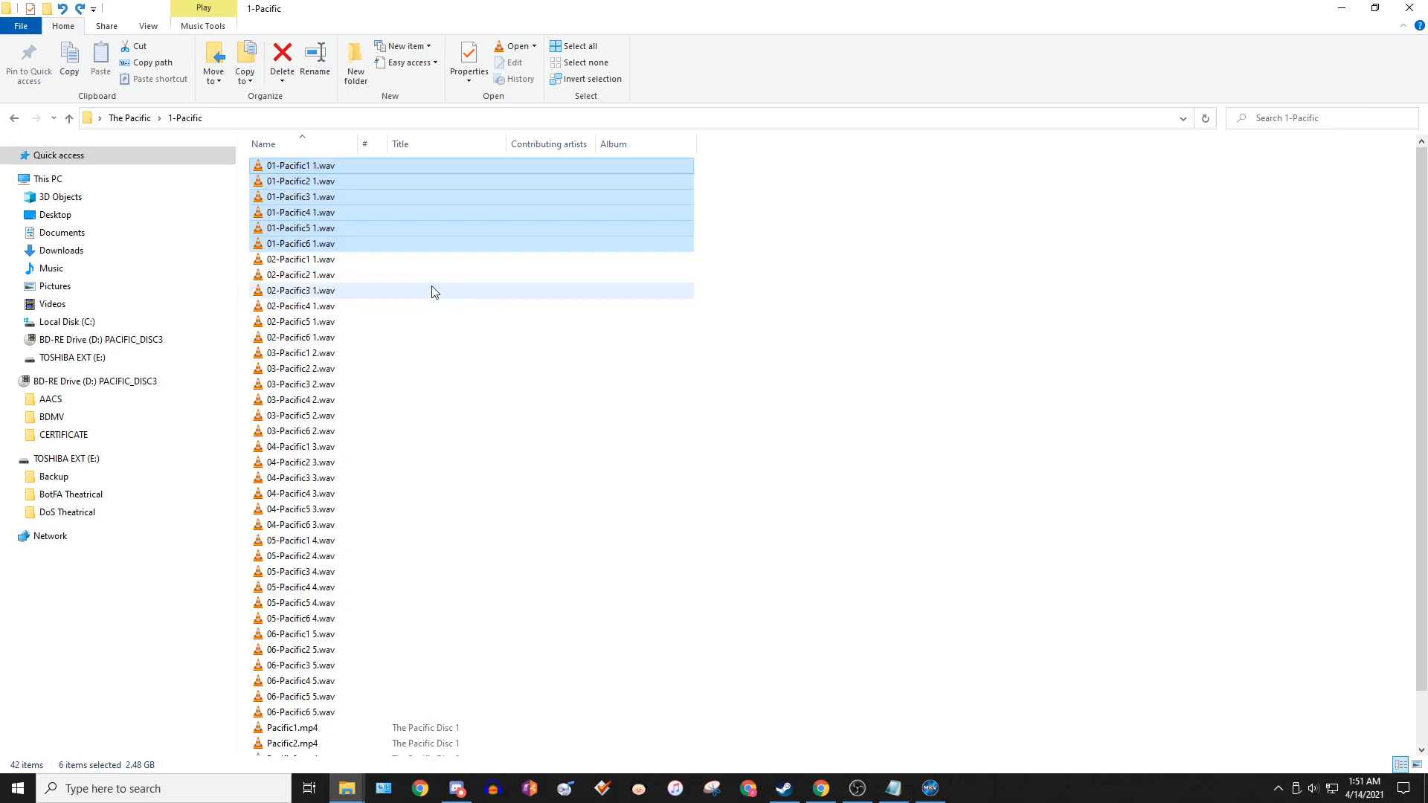
scroll(327, 235, "down", 1)
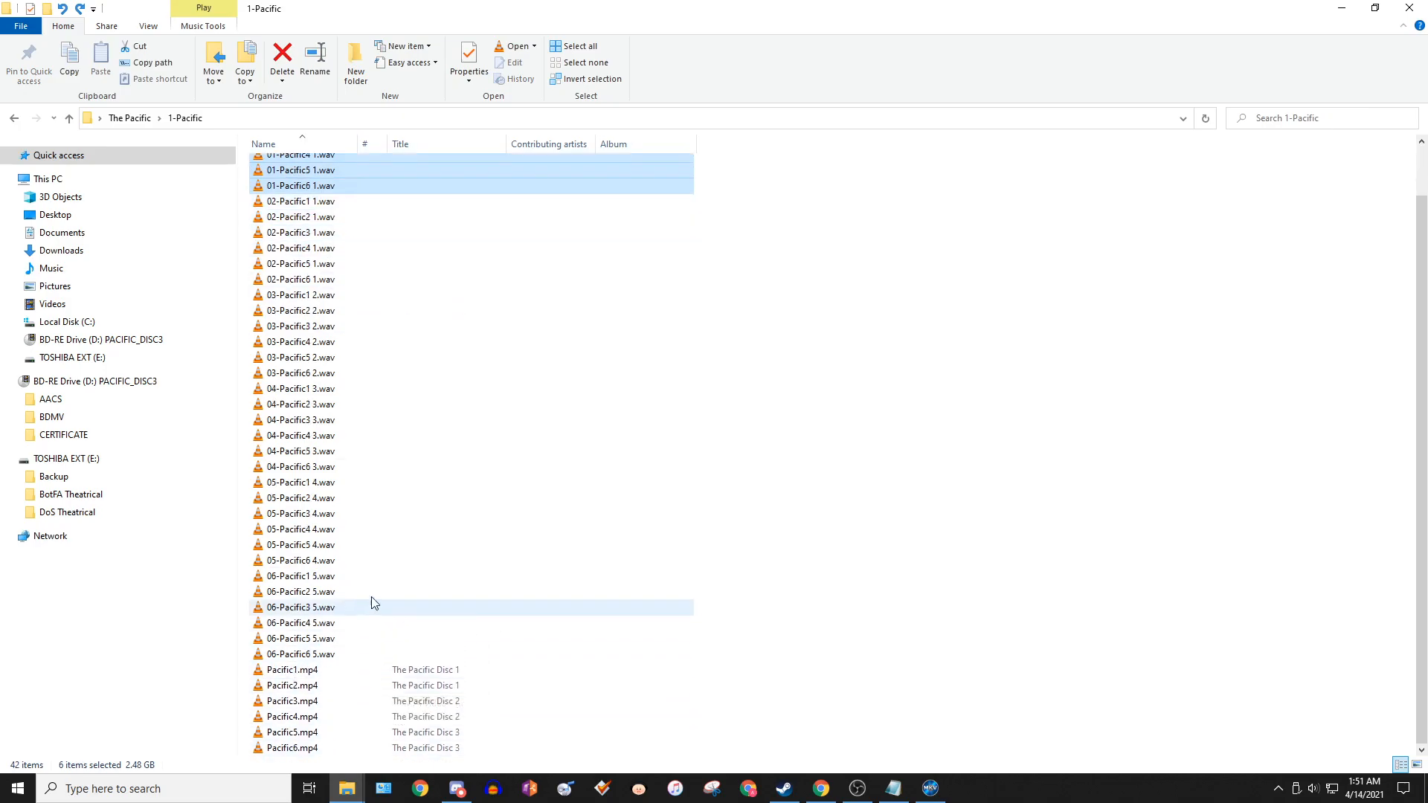
scroll(357, 625, "up", 1)
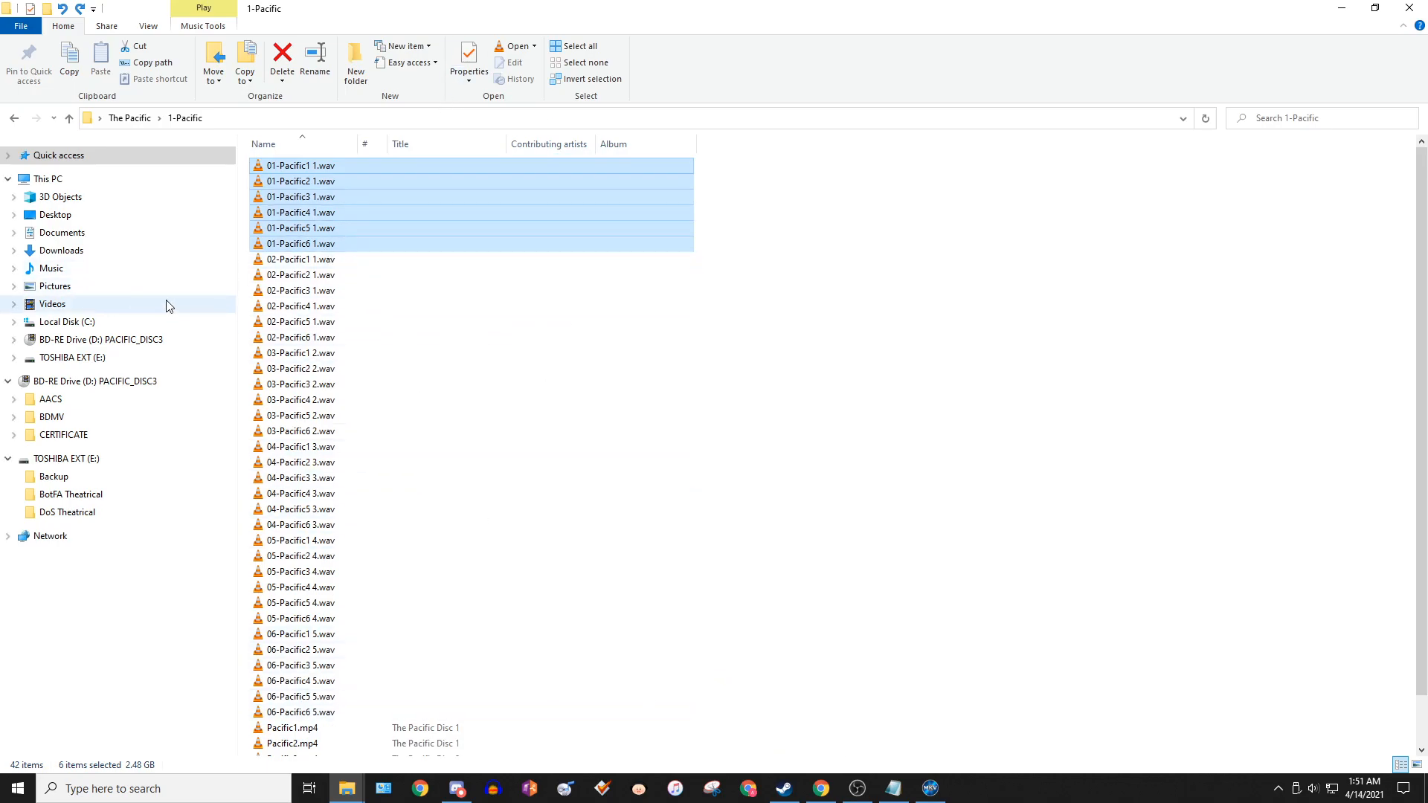
- Go up to The Pacific folder and open the Movie1.prproj project in Premiere Pro
left_click(159, 118)
left_click(147, 124)
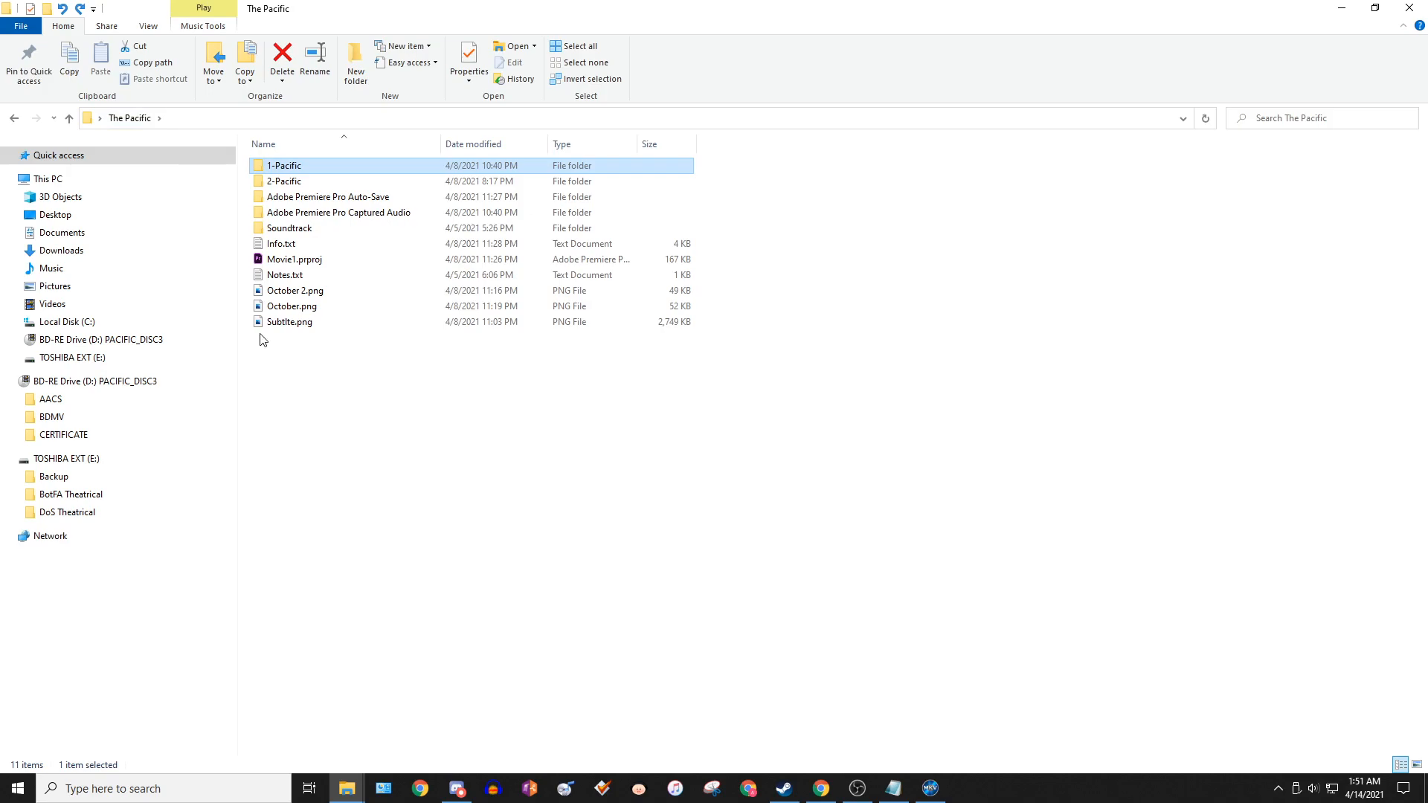
double_click(290, 259)
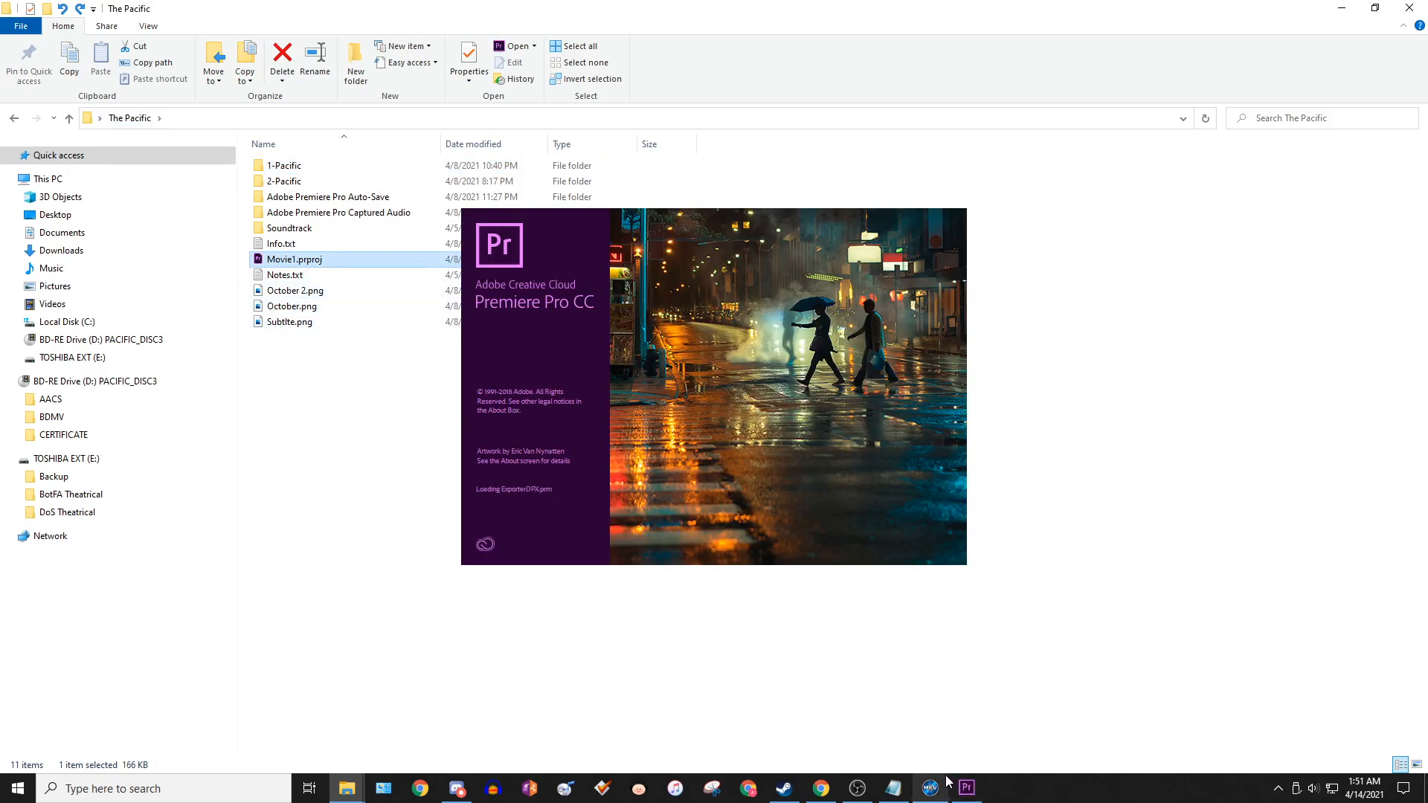
- Switch to Chrome with the YouTube tutorial on 5.1 surround editing and move its window aside
left_click(821, 788)
left_click_drag(543, 75, 1087, 72)
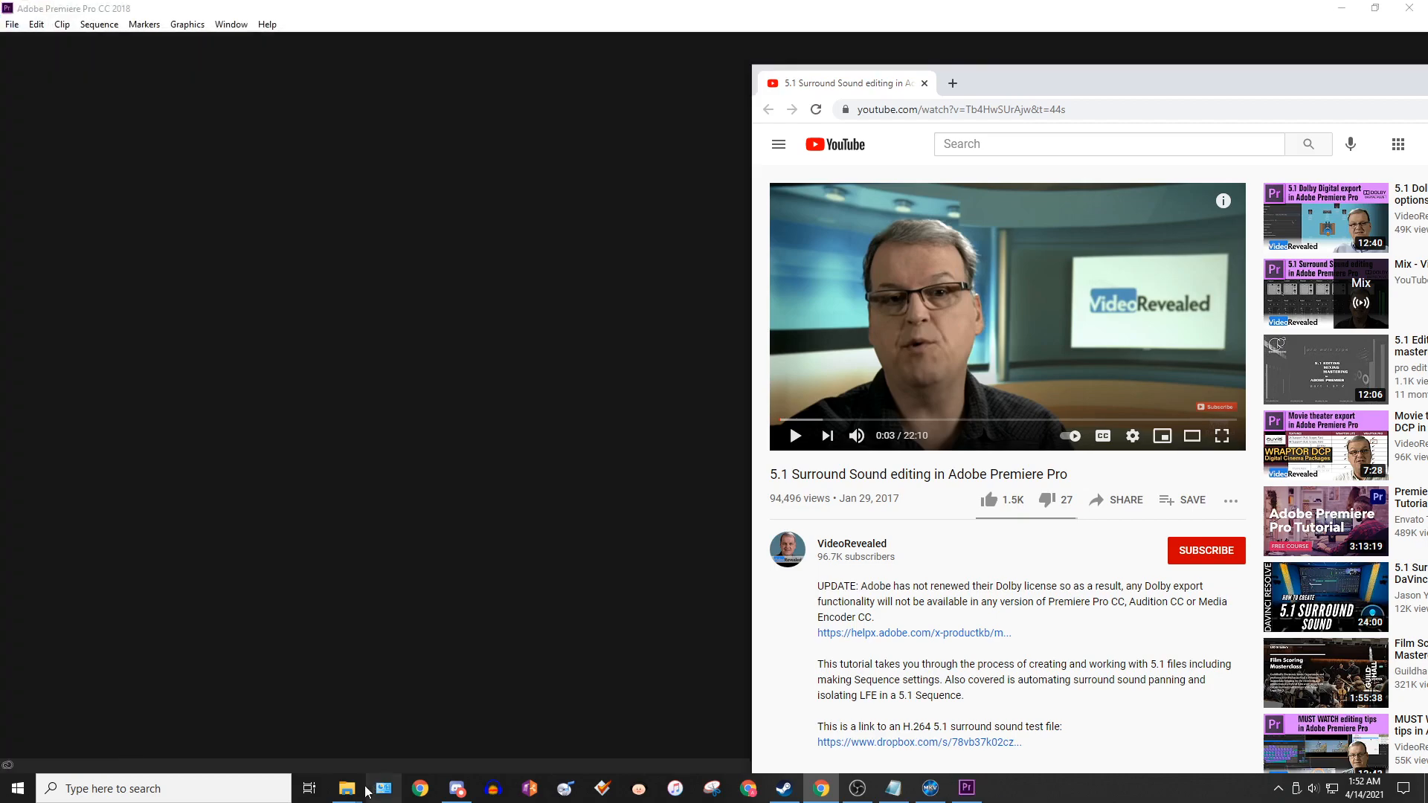
- Reopen the 1-Pacific folder in a reduced window and place it beside the YouTube tutorial without overlap
mouse_move(346, 788)
left_click(370, 757)
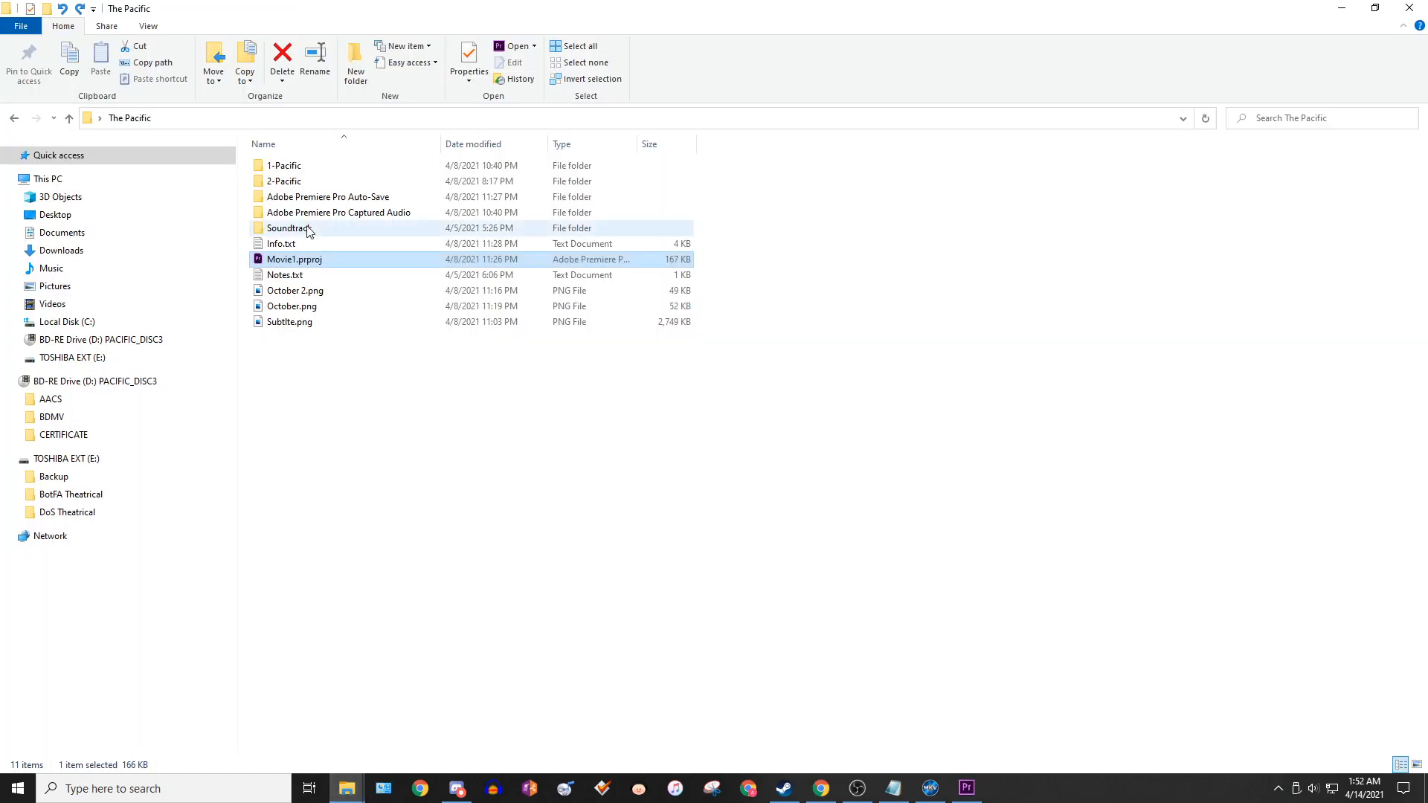
double_click(309, 179)
left_click_drag(598, 6, 597, 110)
left_click_drag(588, 270, 564, 351)
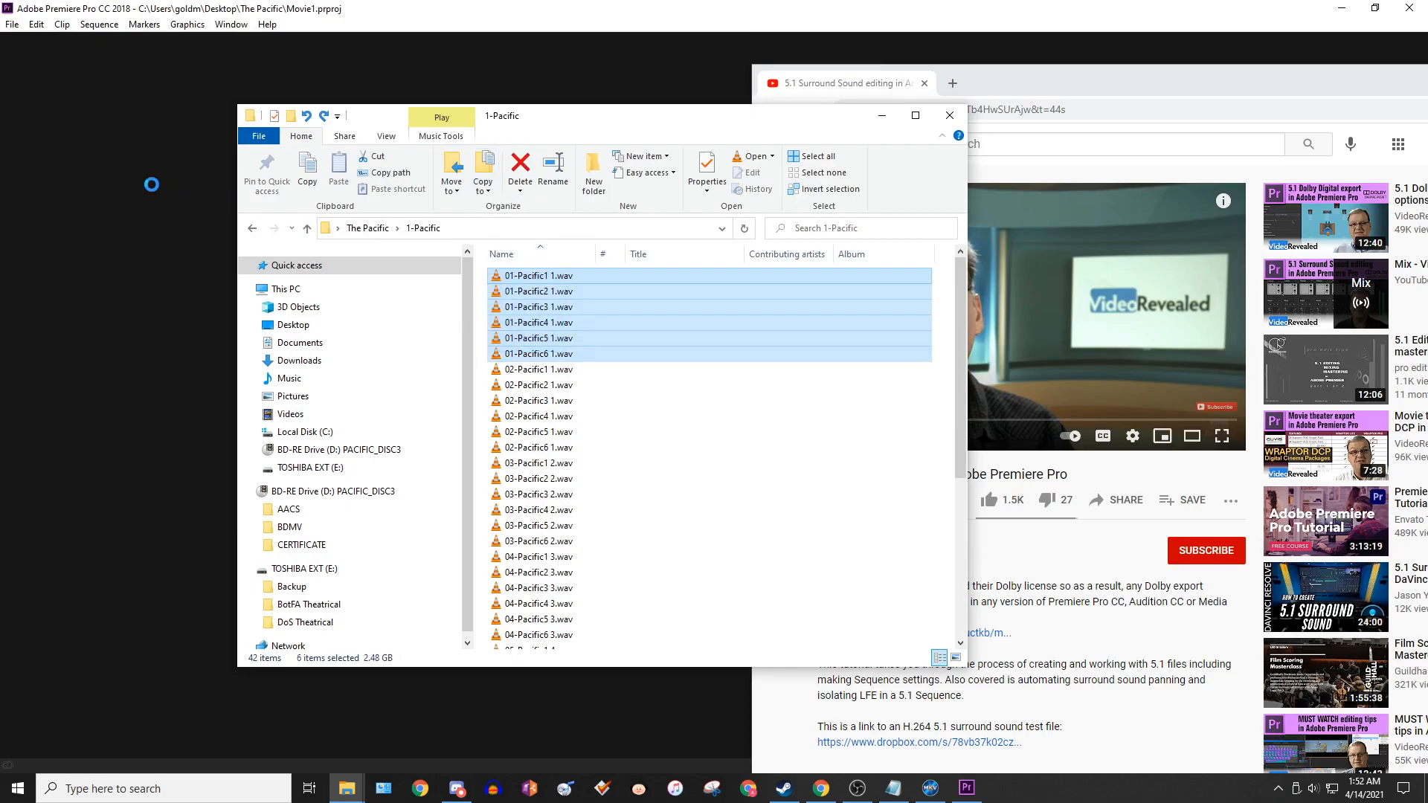
left_click_drag(1024, 92, 1175, 79)
left_click_drag(810, 112, 608, 206)
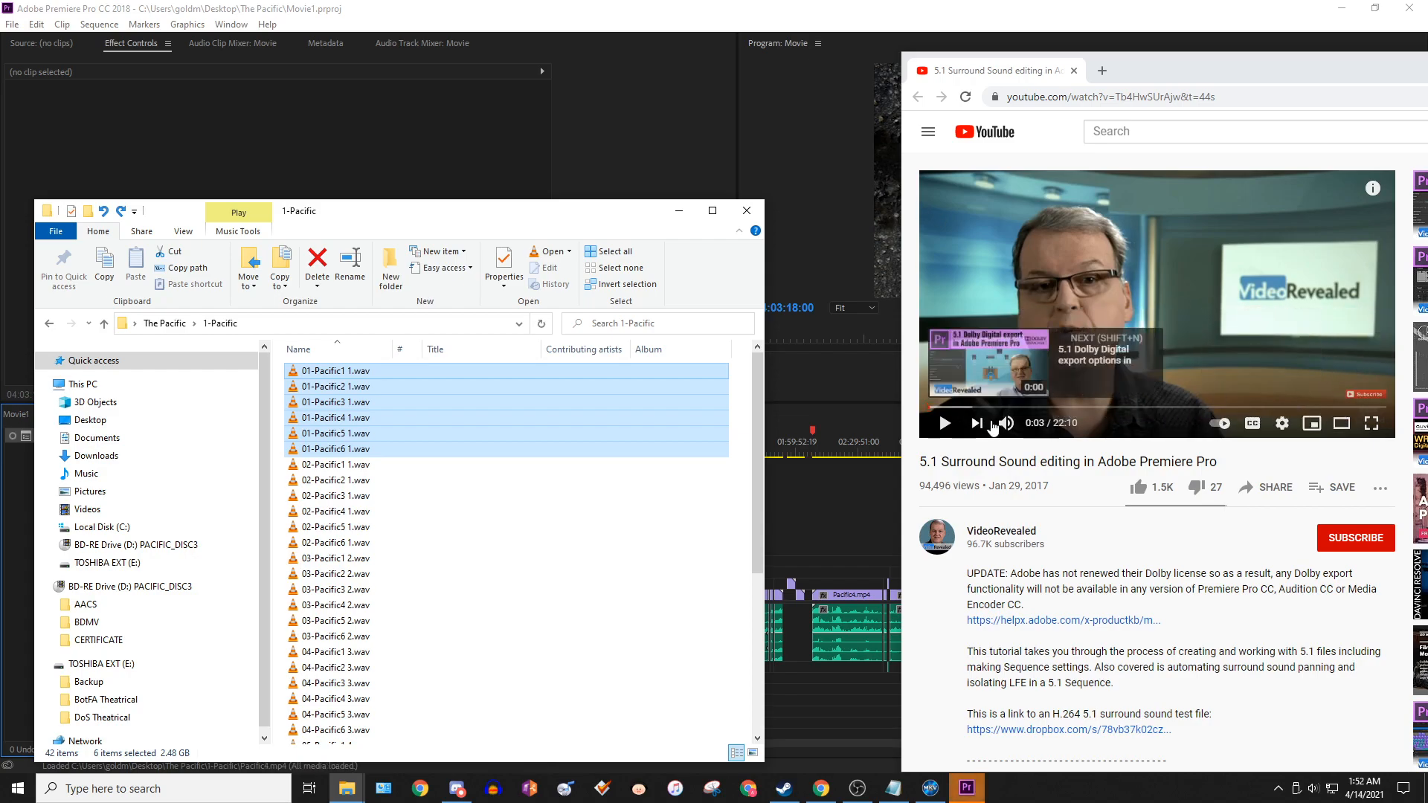
- Switch to Premiere Pro, open the 5.1 (Audio)1 sequence from the project items, and select the clips on all six audio tracks
left_click(823, 238)
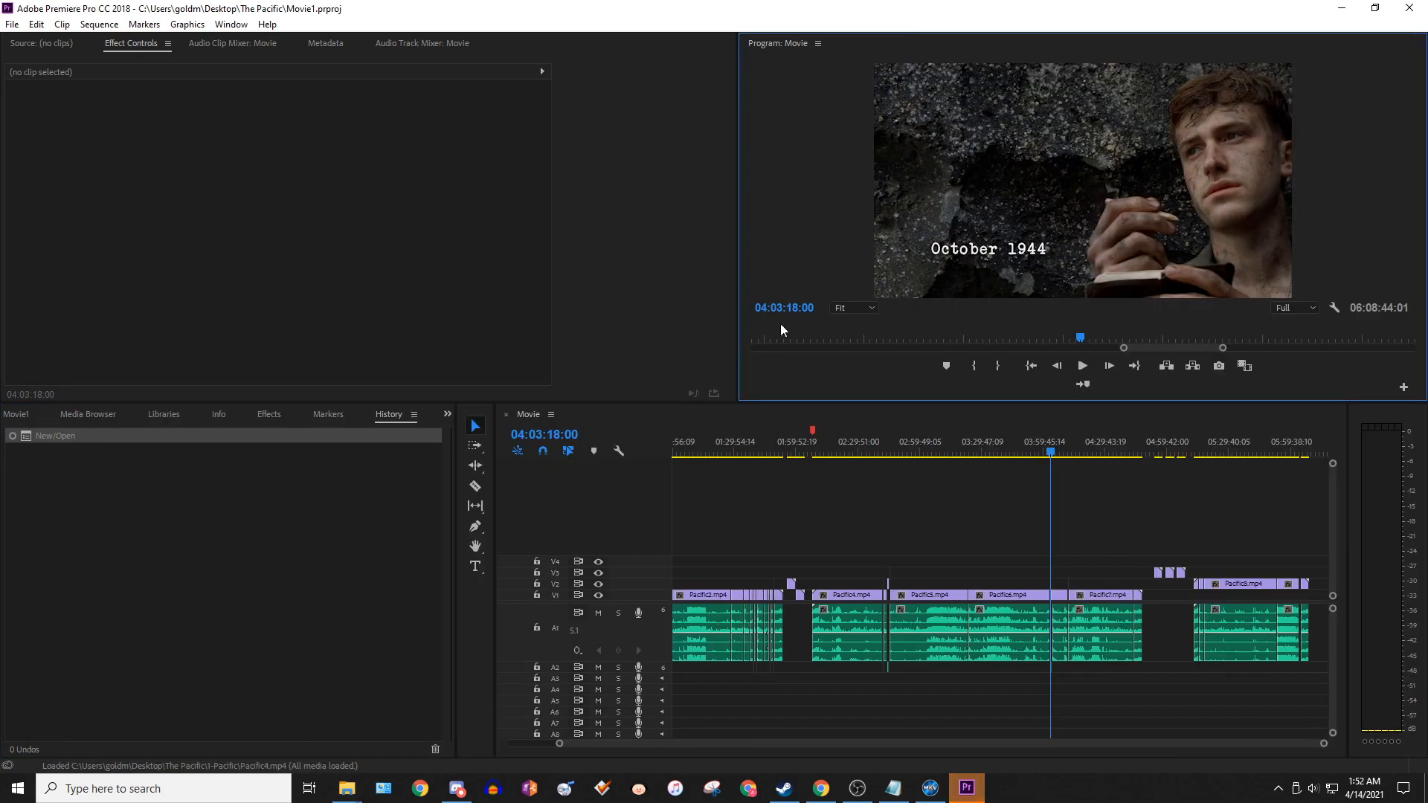
left_click(447, 415)
left_click(470, 433)
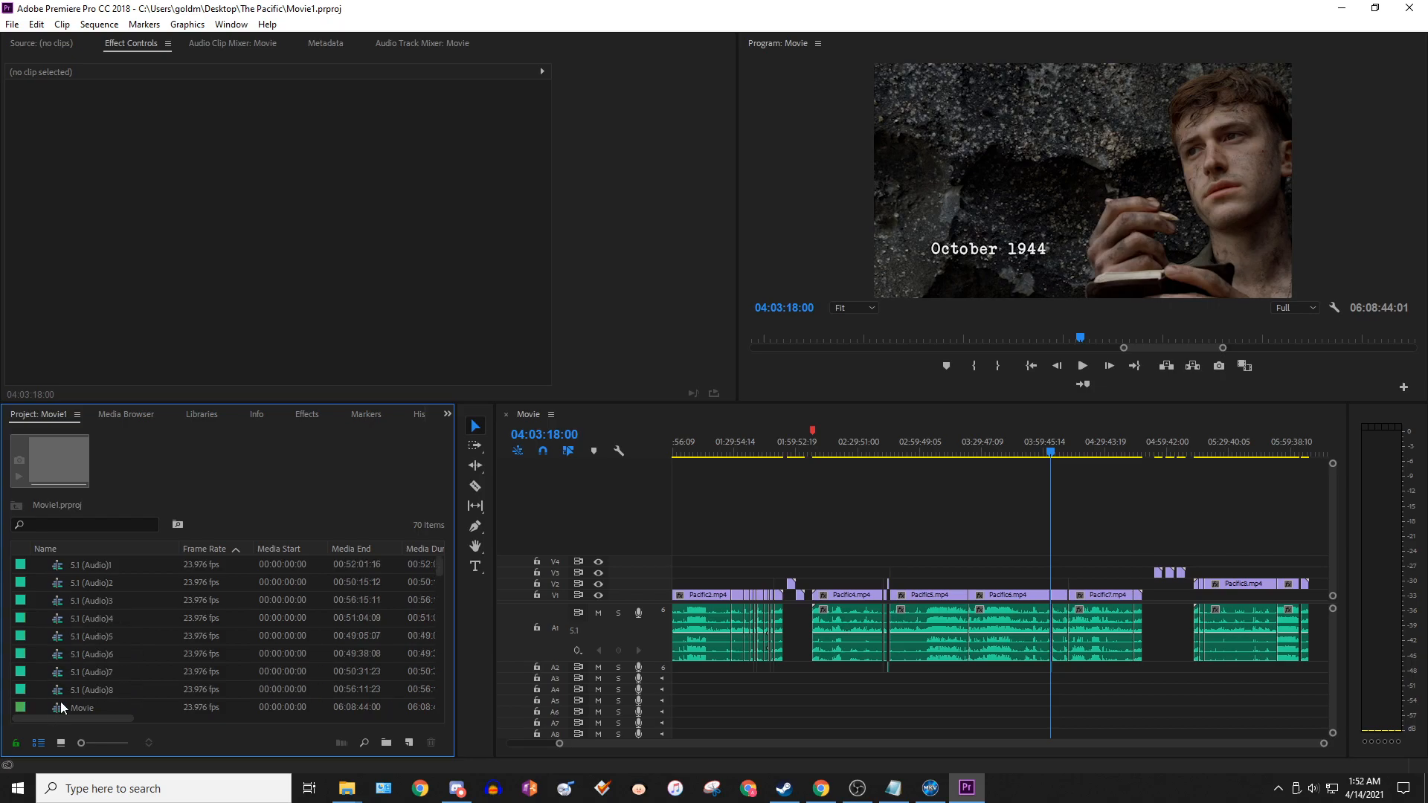
left_click(62, 708)
double_click(57, 567)
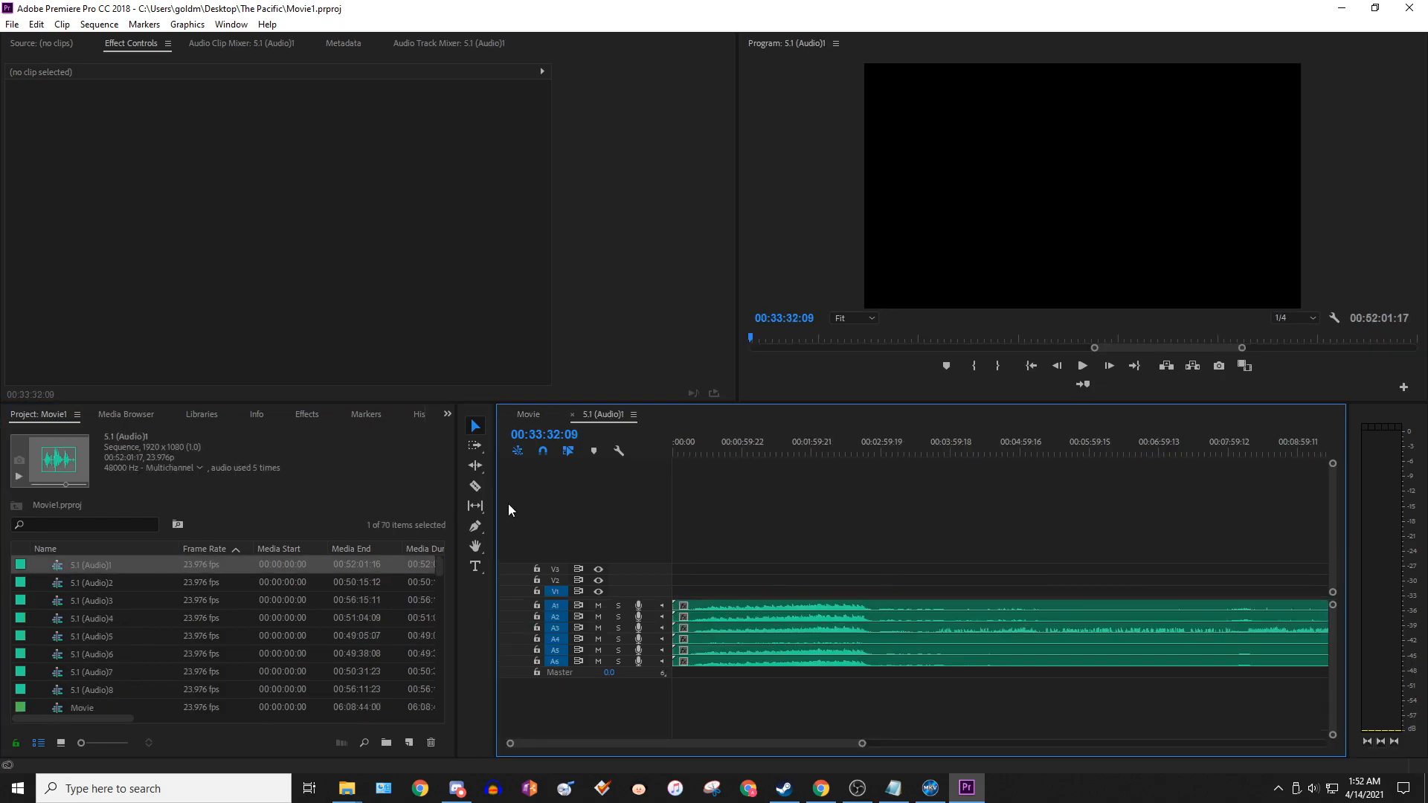
left_click_drag(863, 746, 1317, 744)
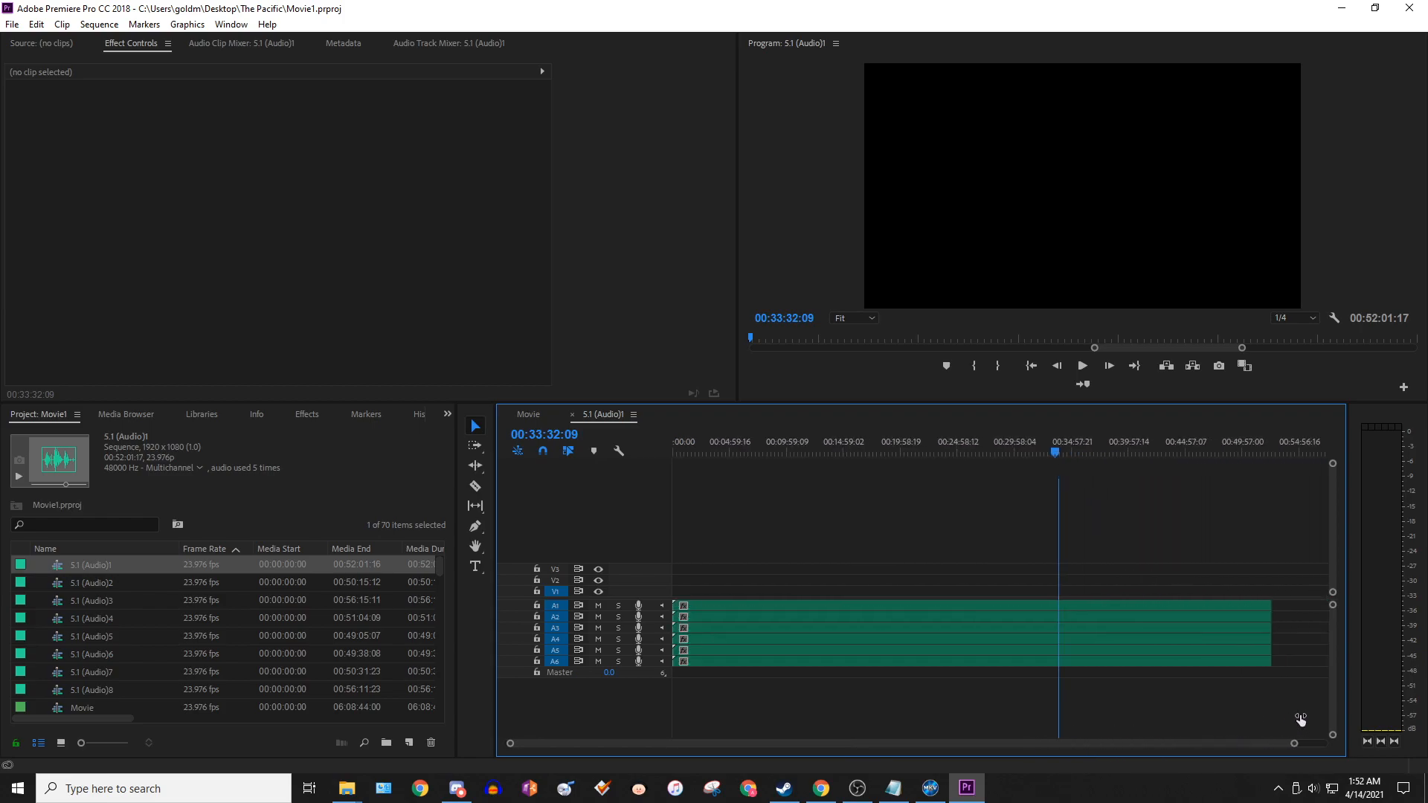
left_click_drag(1030, 713, 983, 606)
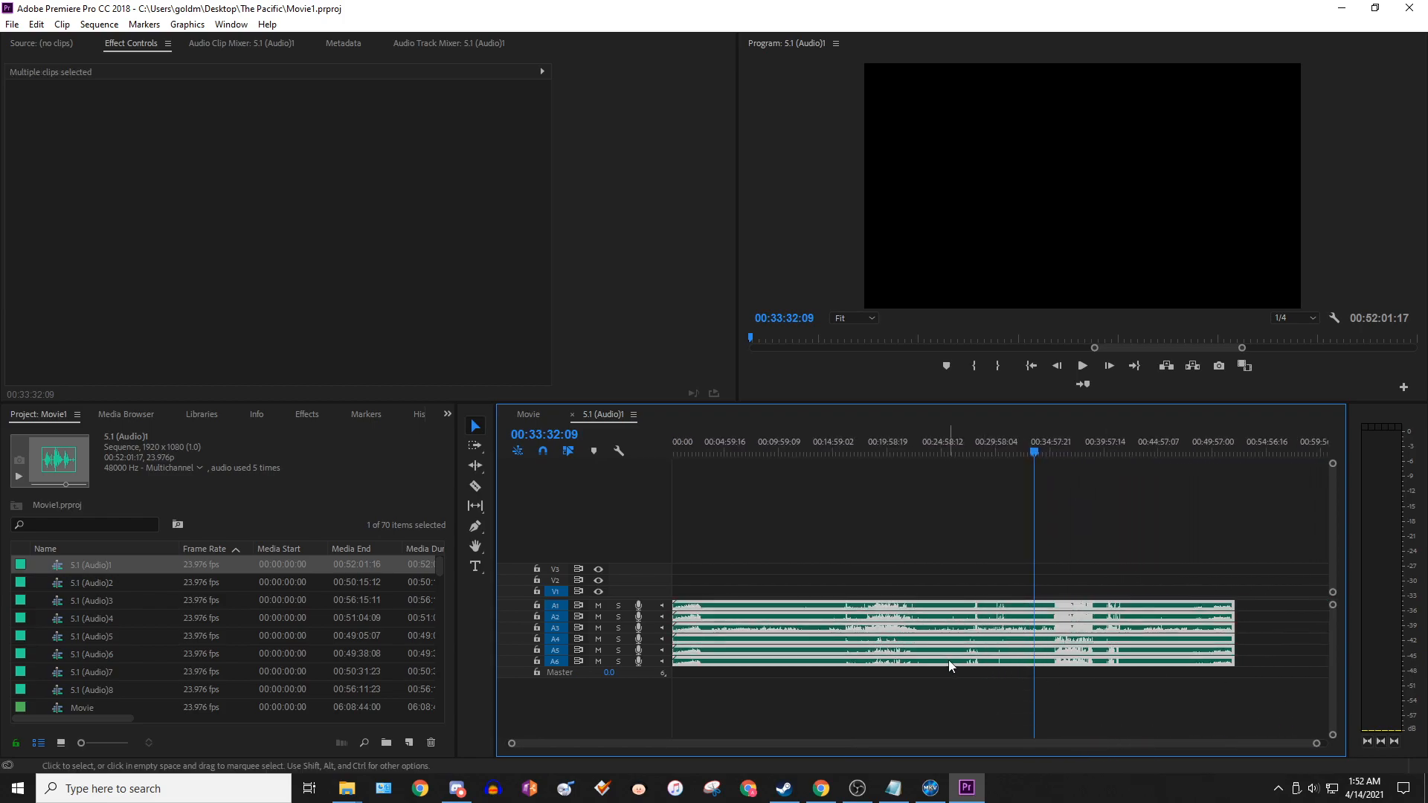
- Return to the Movie sequence, bring up the edit history, and select the 5.1 (Audio)6 clip around 03:33:16:04
left_click(533, 414)
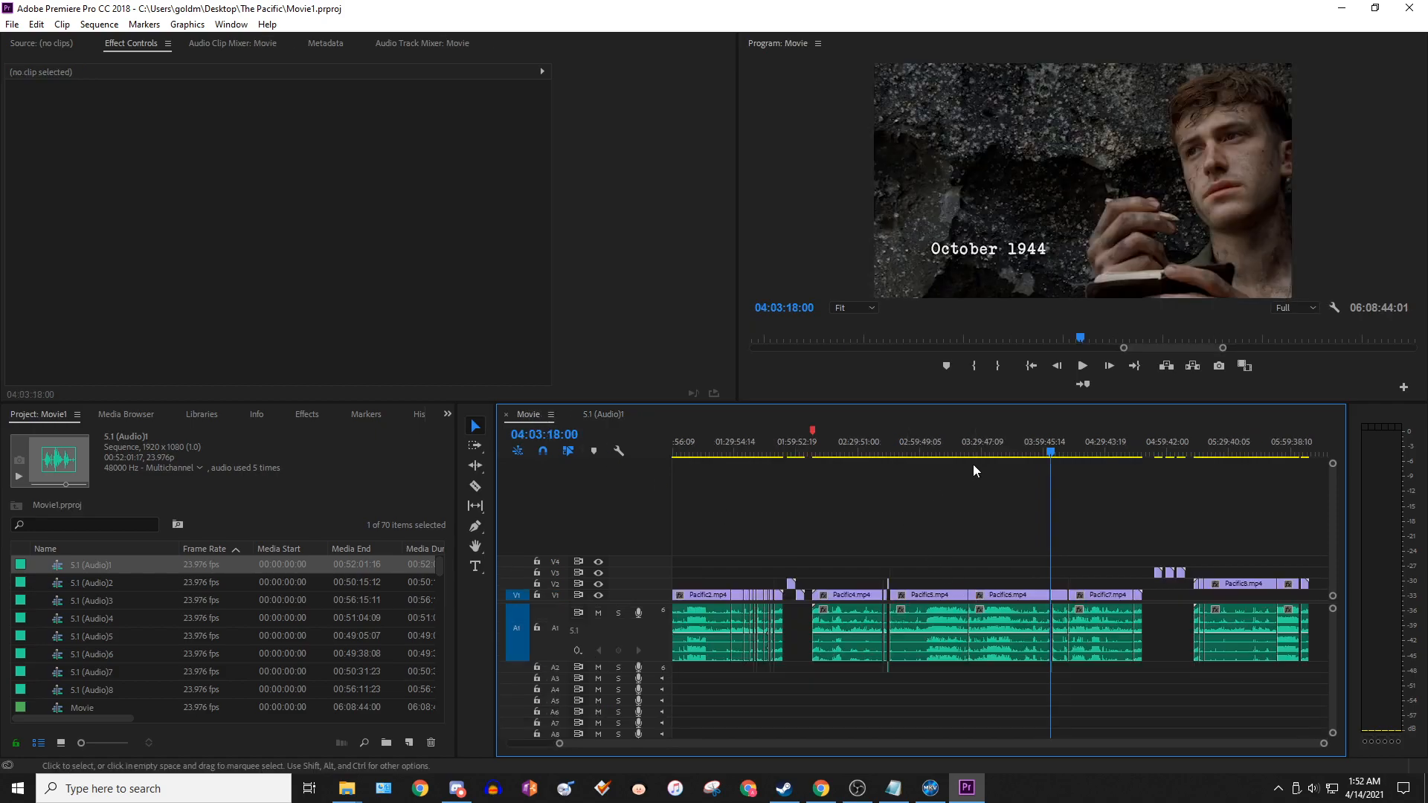
left_click_drag(58, 566, 283, 638)
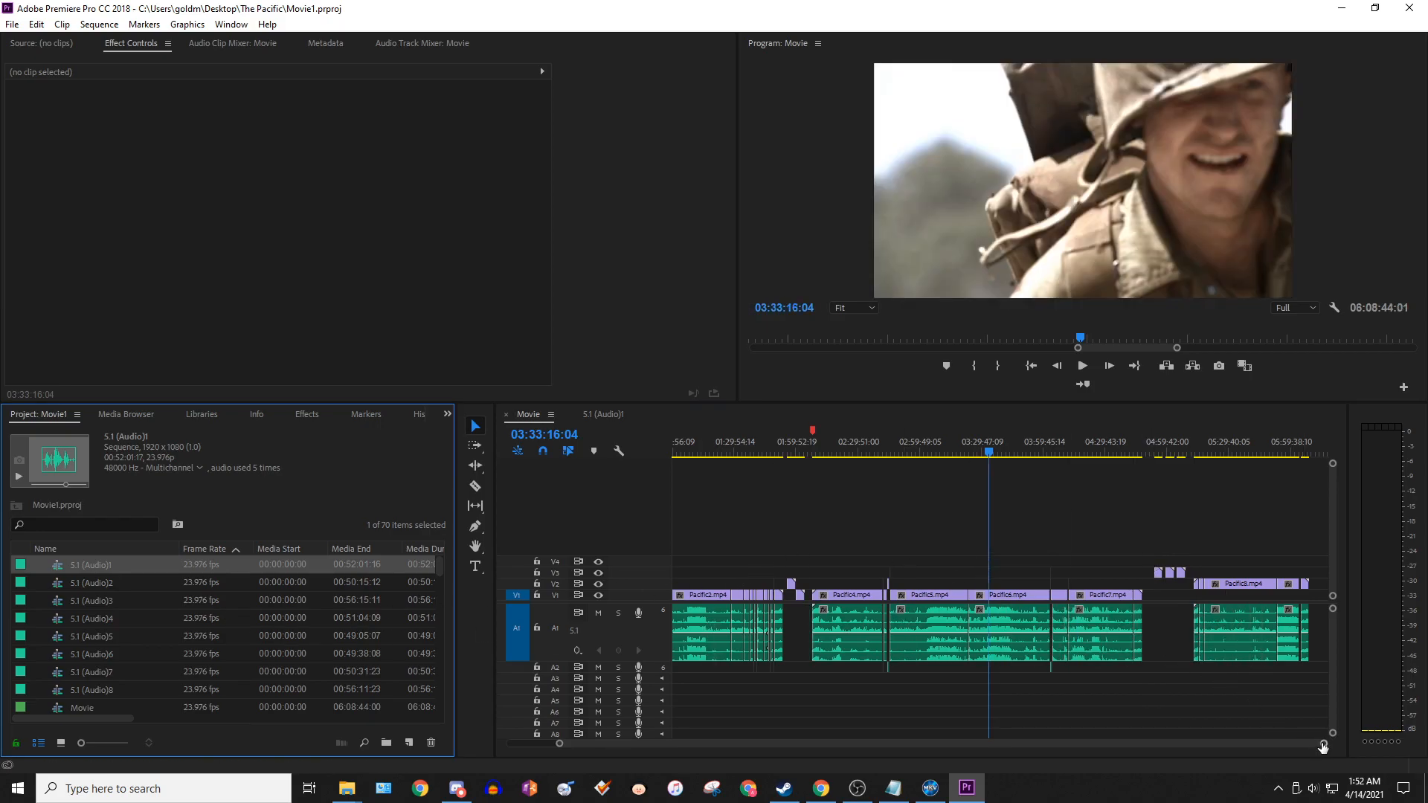
left_click(448, 414)
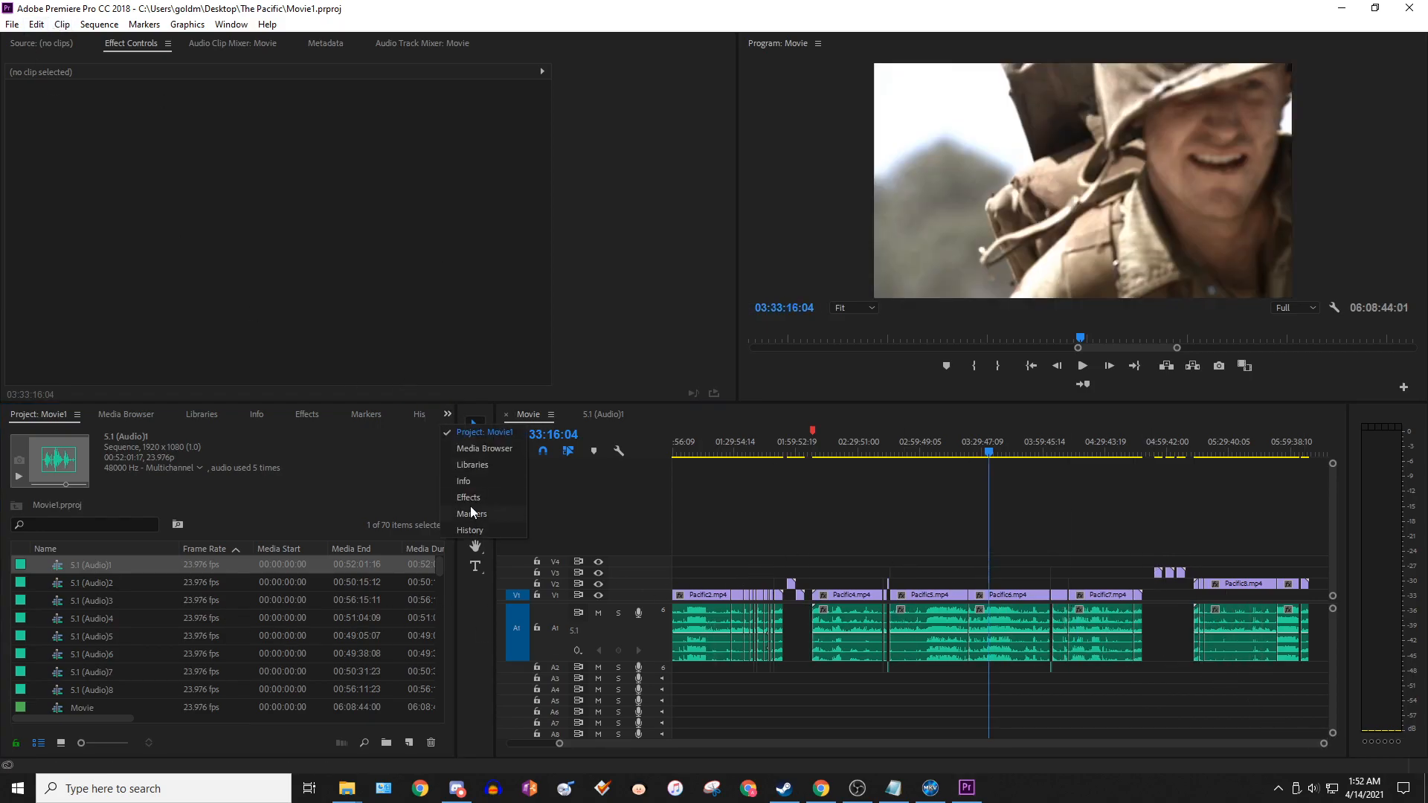
left_click(470, 530)
left_click_drag(1322, 745, 1124, 777)
left_click(1011, 647)
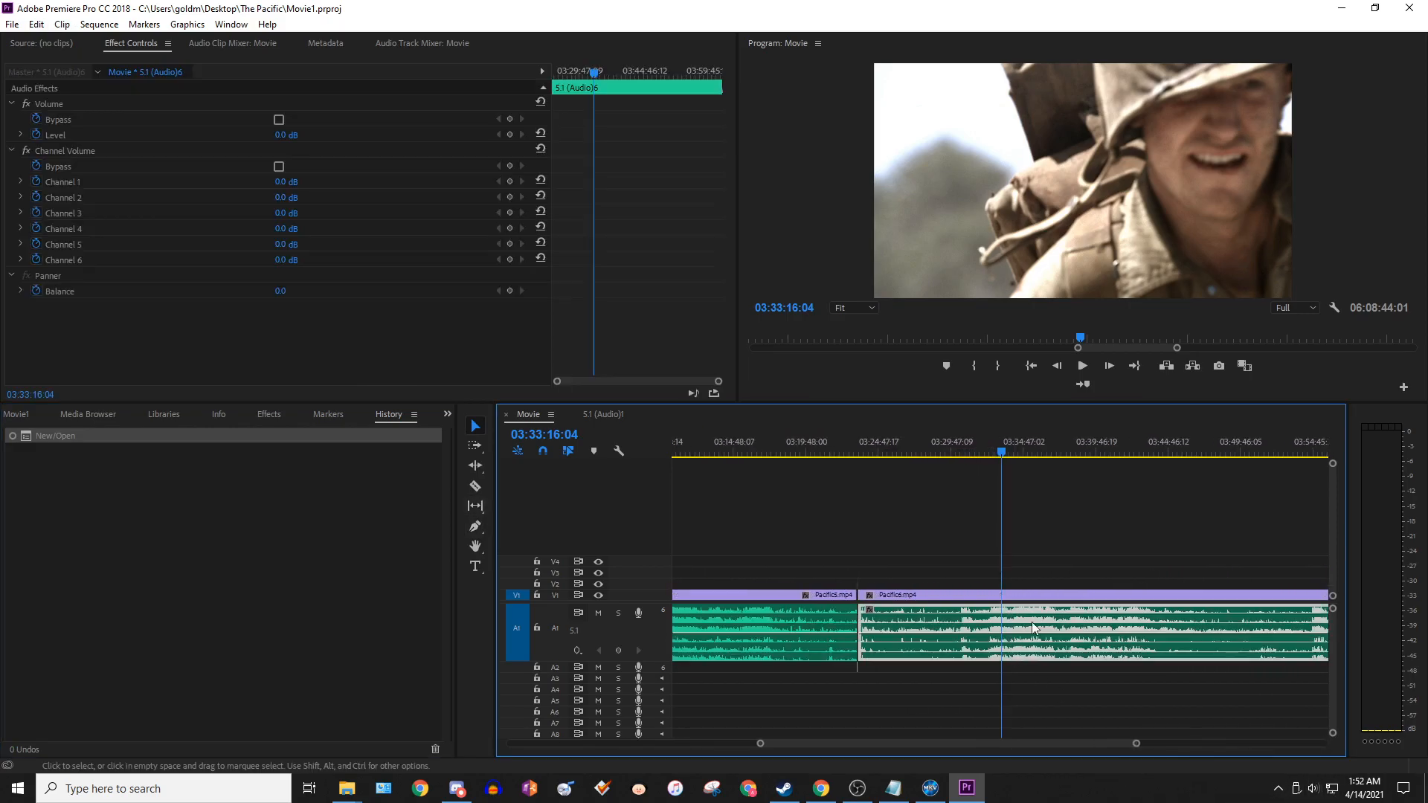
- Inspect the Constant Gain transitions around 03:23:21:10, expanding audio track A2 and selecting its 5.1 (Audio)6 clip
key("Up")
left_click_drag(1137, 744, 971, 757)
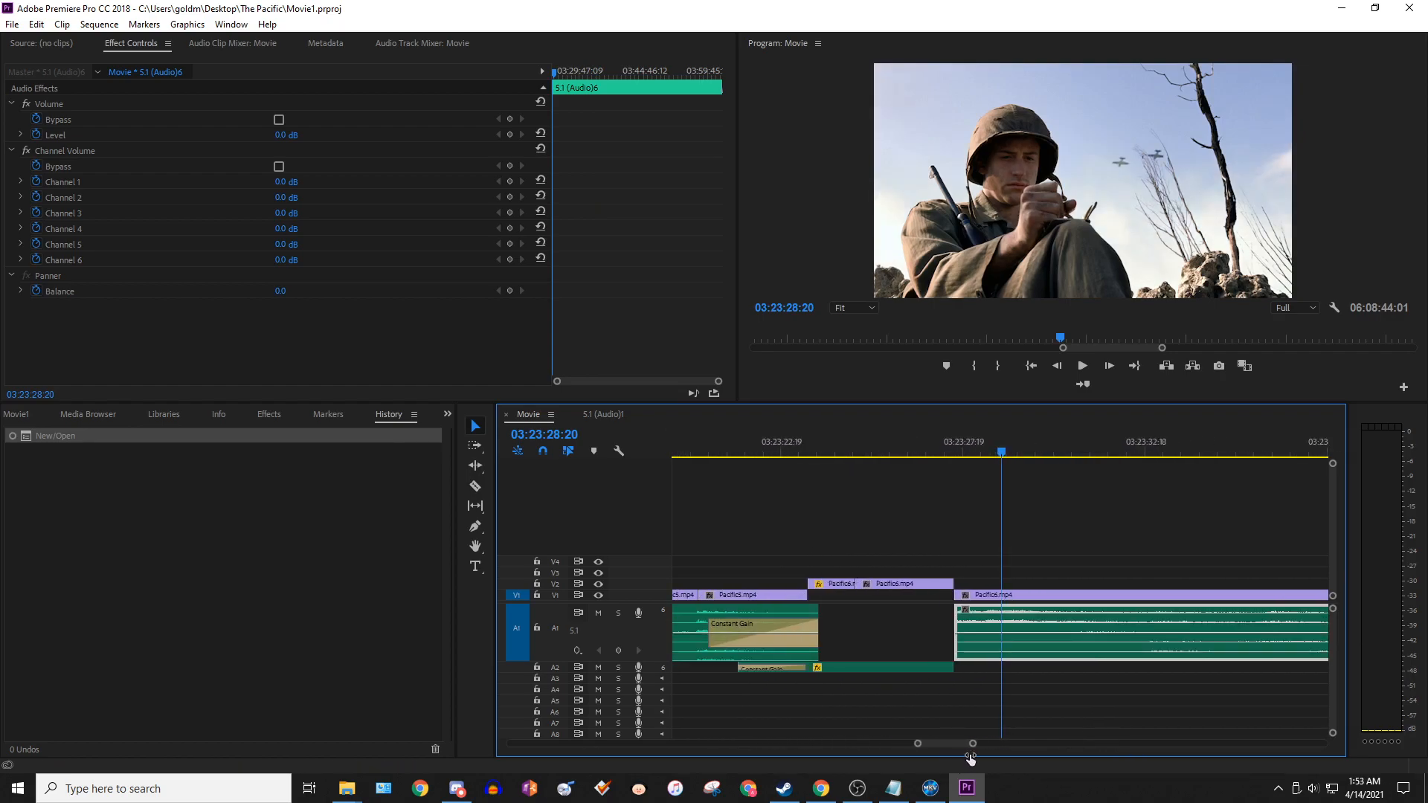
scroll(689, 659, "up", 3)
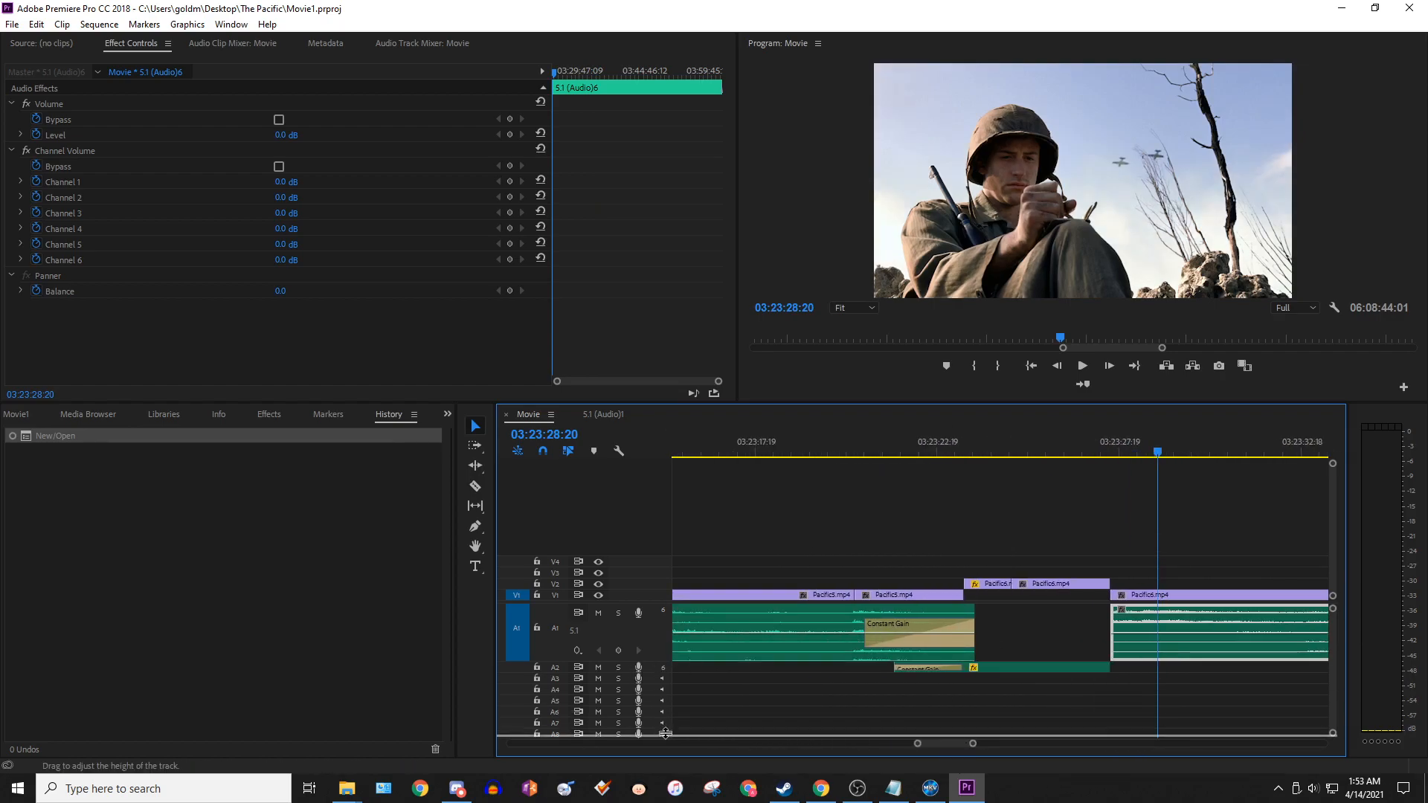
left_click_drag(666, 734, 666, 736)
scroll(893, 667, "up", 2)
mouse_move(1005, 452)
left_mouse_down()
mouse_move(1019, 454)
mouse_move(986, 463)
mouse_move(1021, 453)
left_mouse_up()
left_click(1110, 690)
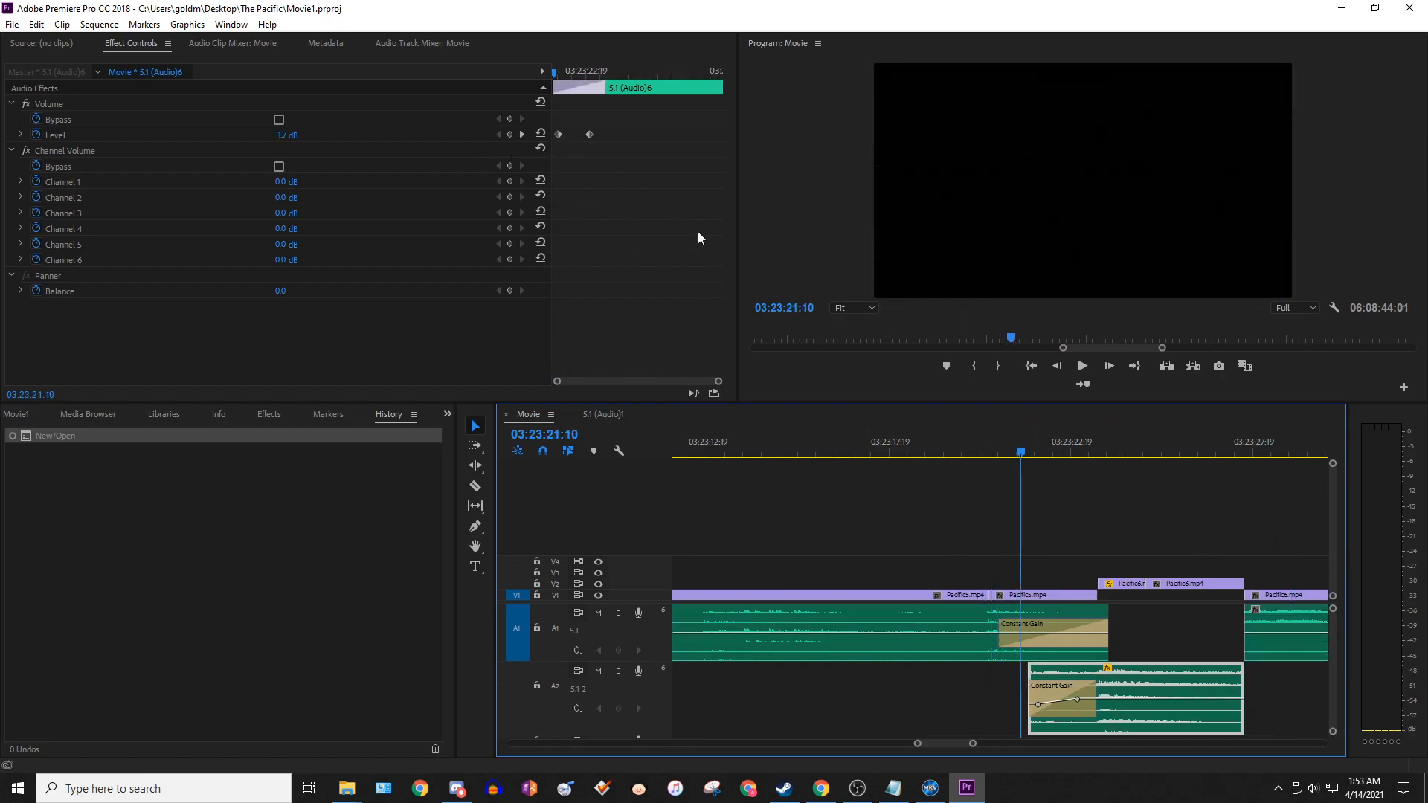
- Show the whole Movie timeline, select the 5.1 (Audio)2 clip at 01:09:49:23, and return to the 5.1 (Audio)1 sequence
left_click(950, 609)
key("backslash")
left_click(947, 444)
left_click_drag(948, 440, 794, 454)
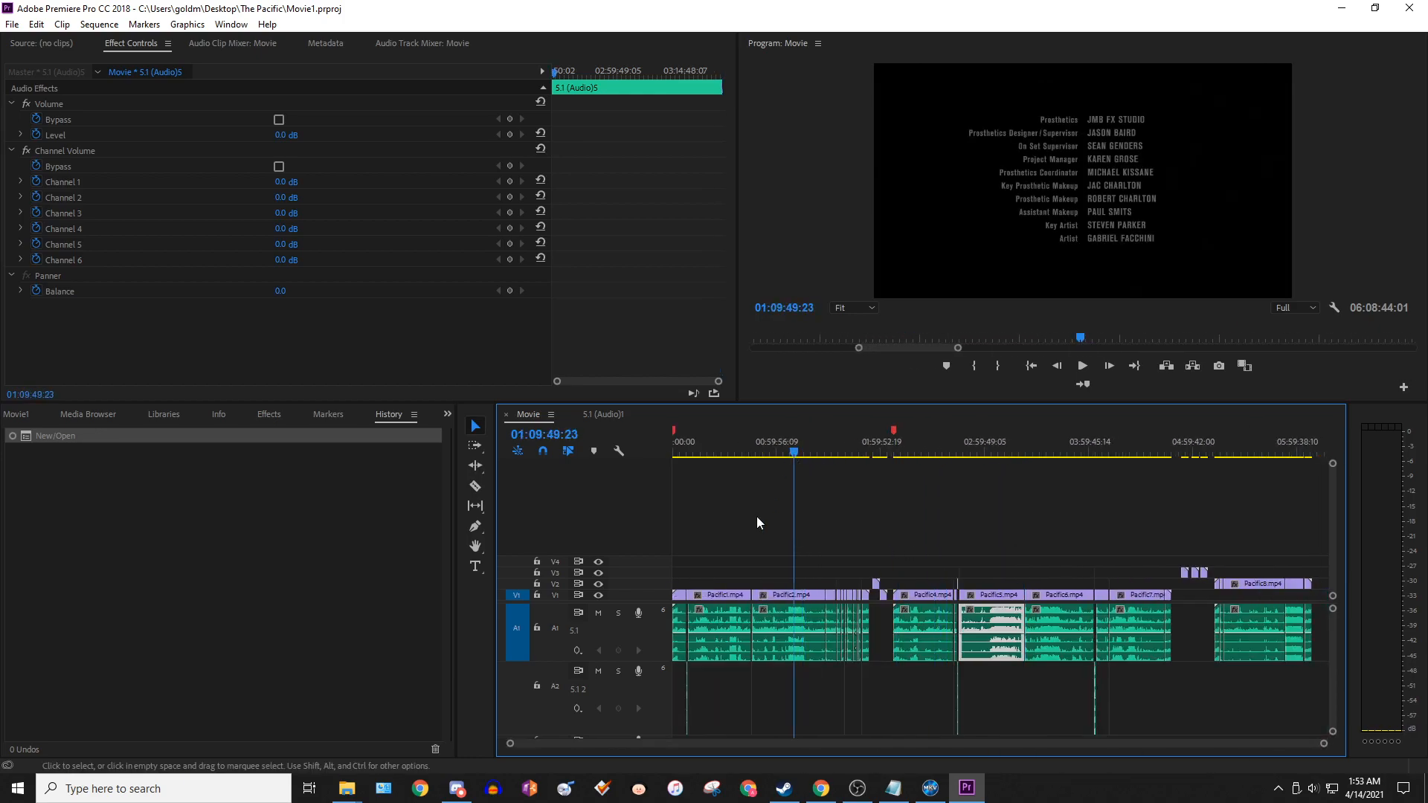
left_click(794, 625)
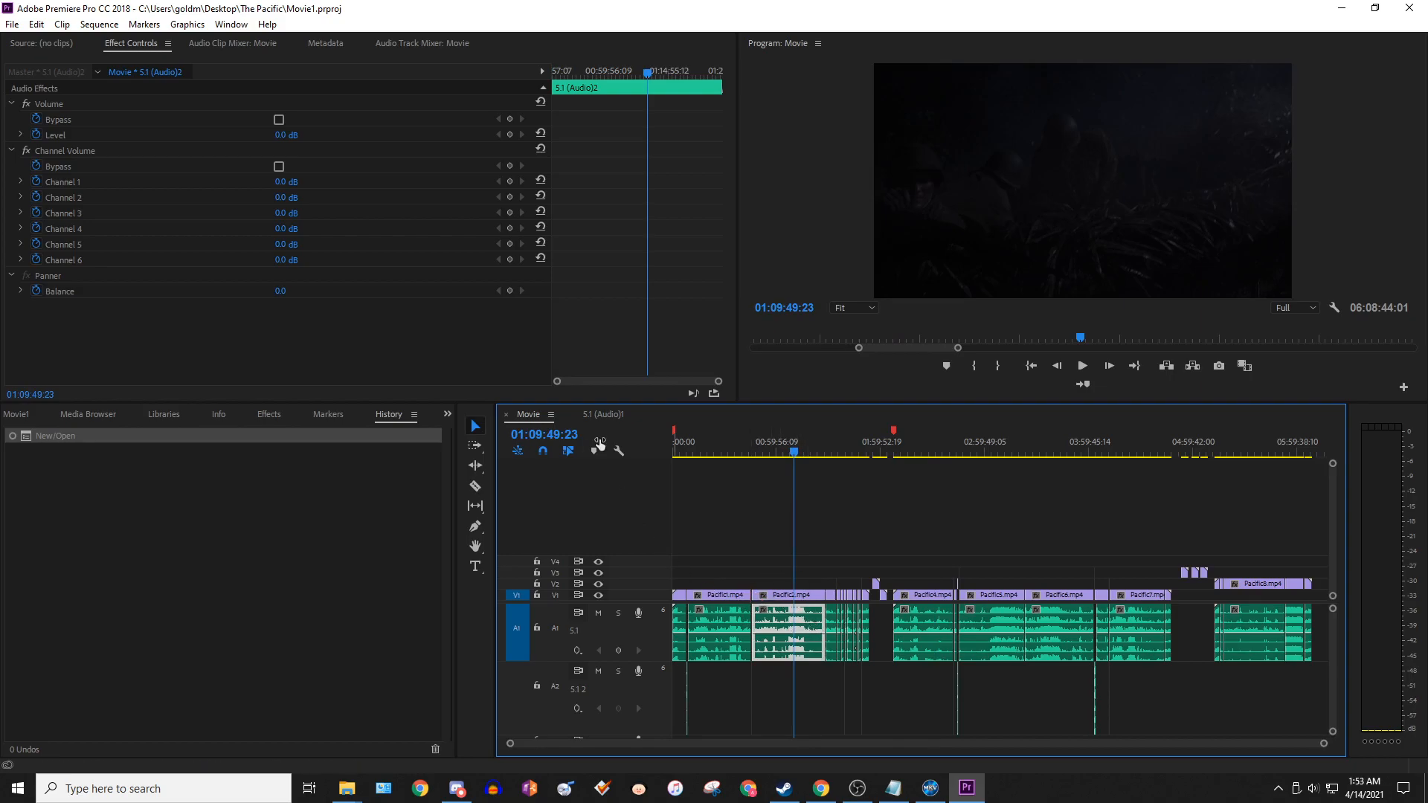
left_click(604, 415)
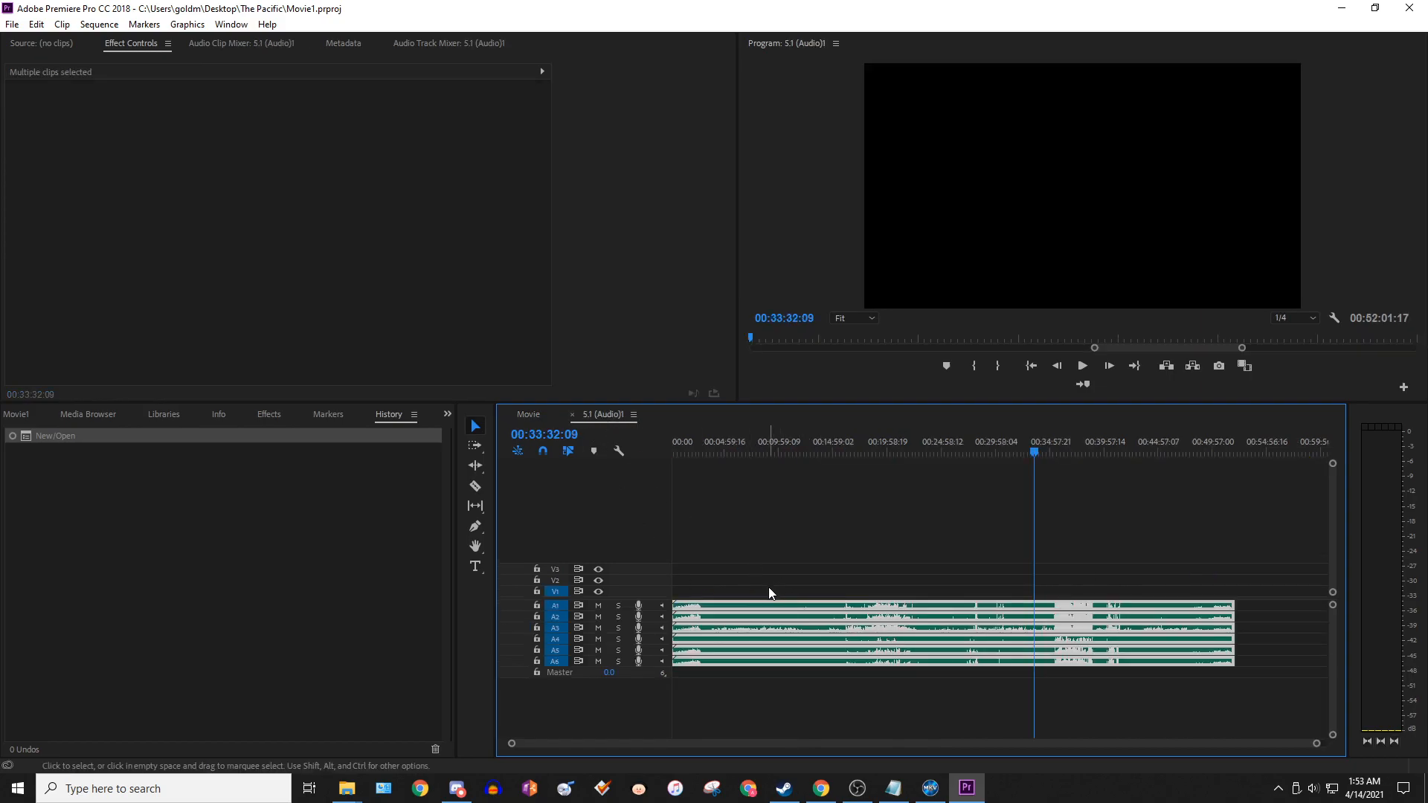
- Select the clip on audio track A4 in the 5.1 (Audio)1 sequence, return the playhead to 00:00:00:00, and clear the selection
left_click(770, 593)
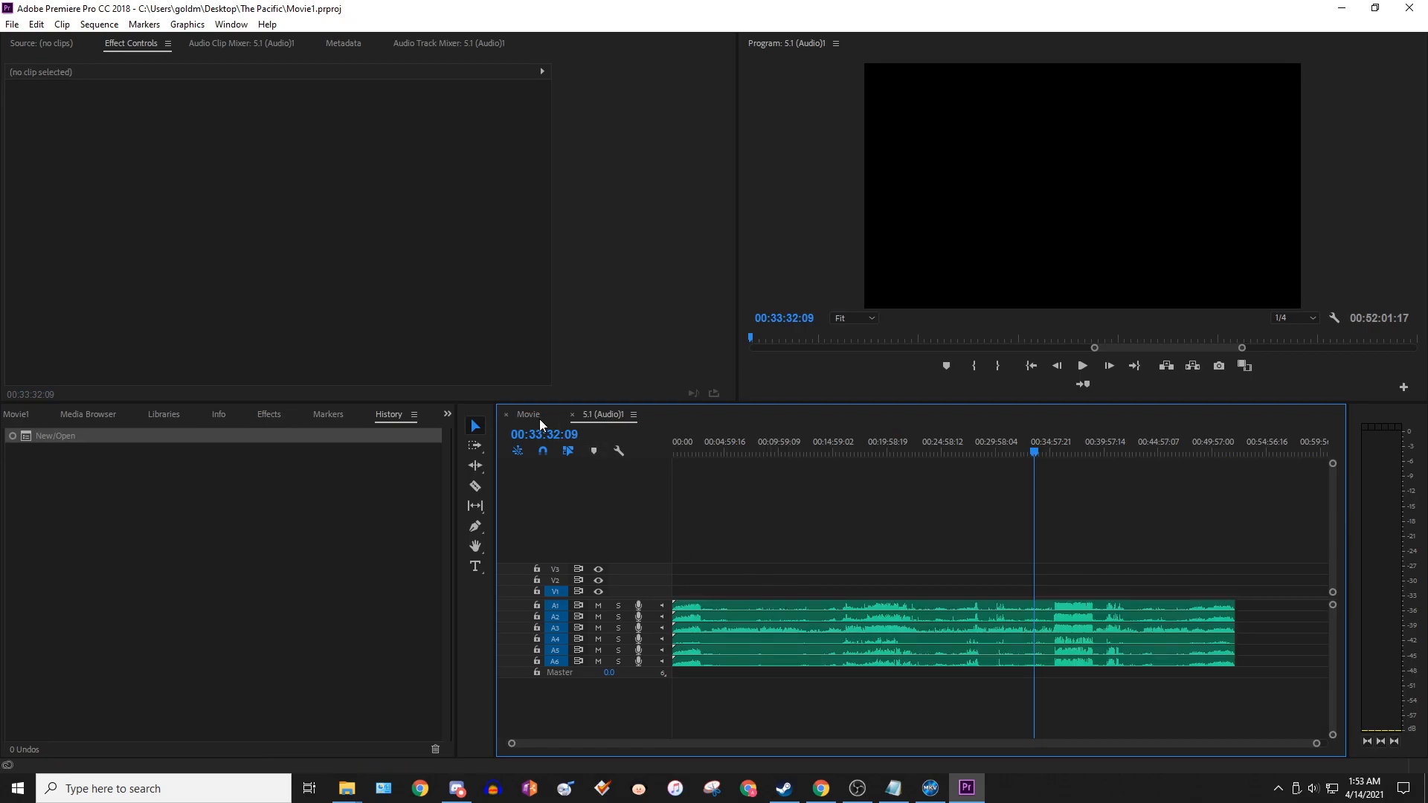
left_click(538, 418)
left_click(604, 417)
left_click(777, 608)
left_click(784, 640)
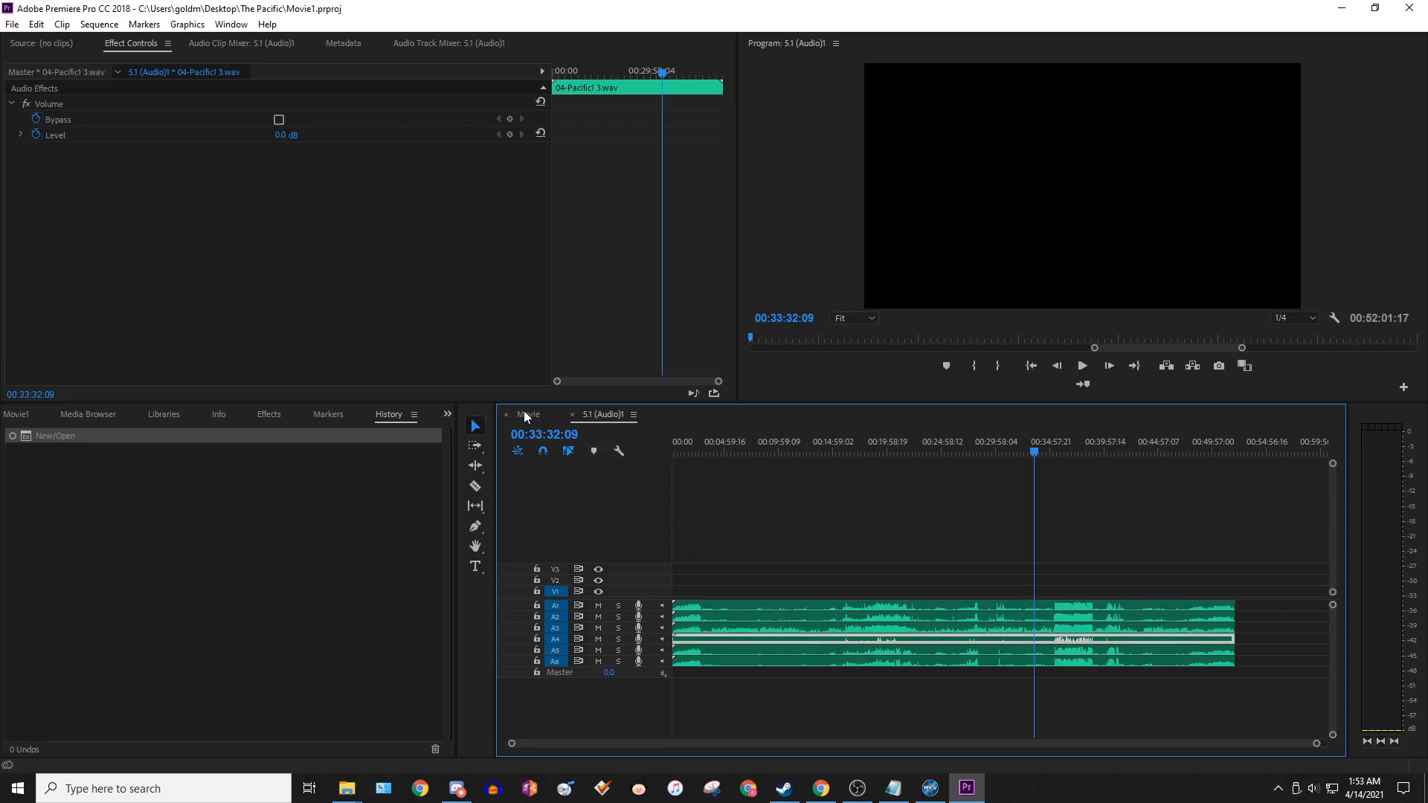
left_click(676, 451)
left_click_drag(675, 451, 672, 453)
left_click(1257, 647)
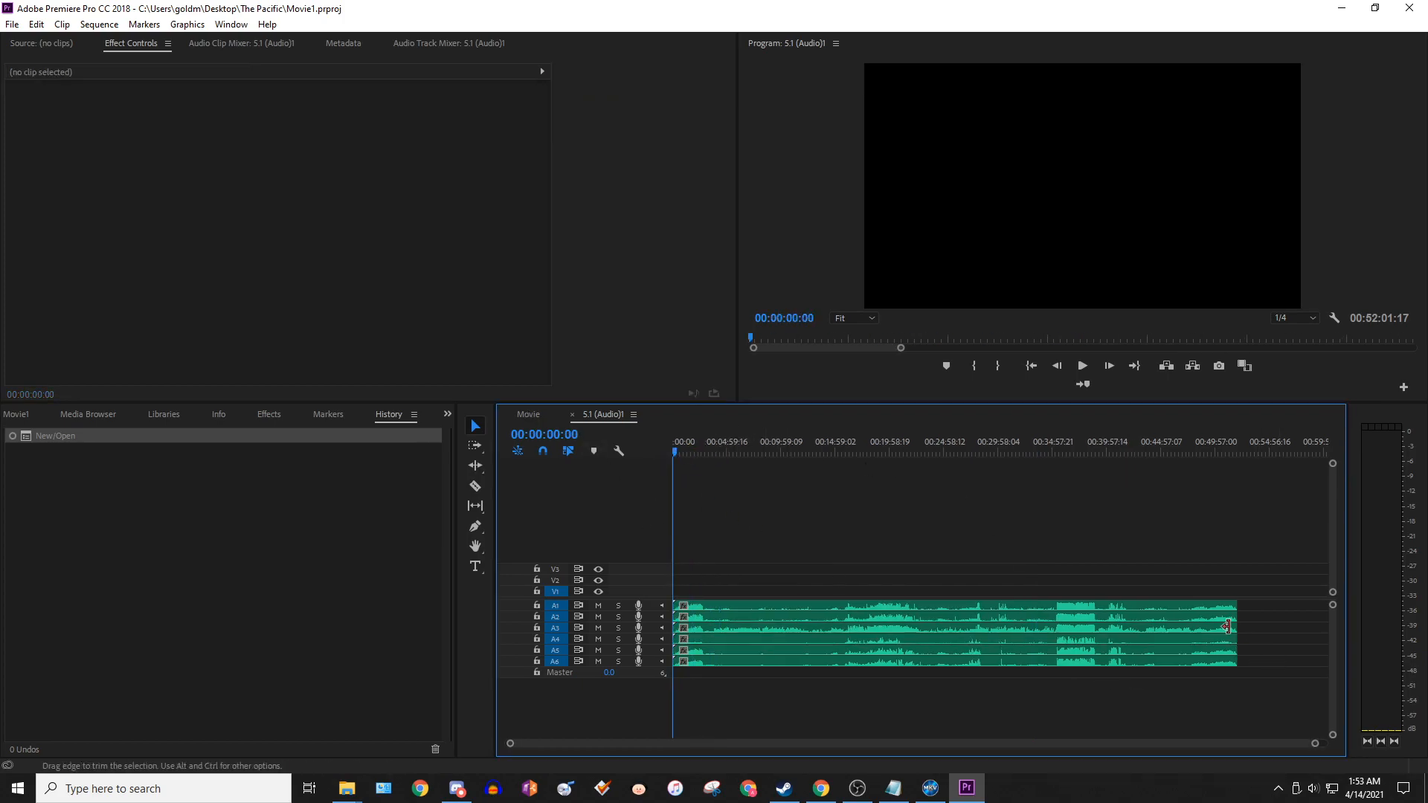
- Return to the Movie sequence and, with the playhead at 00:00:00:00, examine the opening of its first video clip and 5.1 audio
left_click(521, 412)
left_click_drag(797, 459, 672, 457)
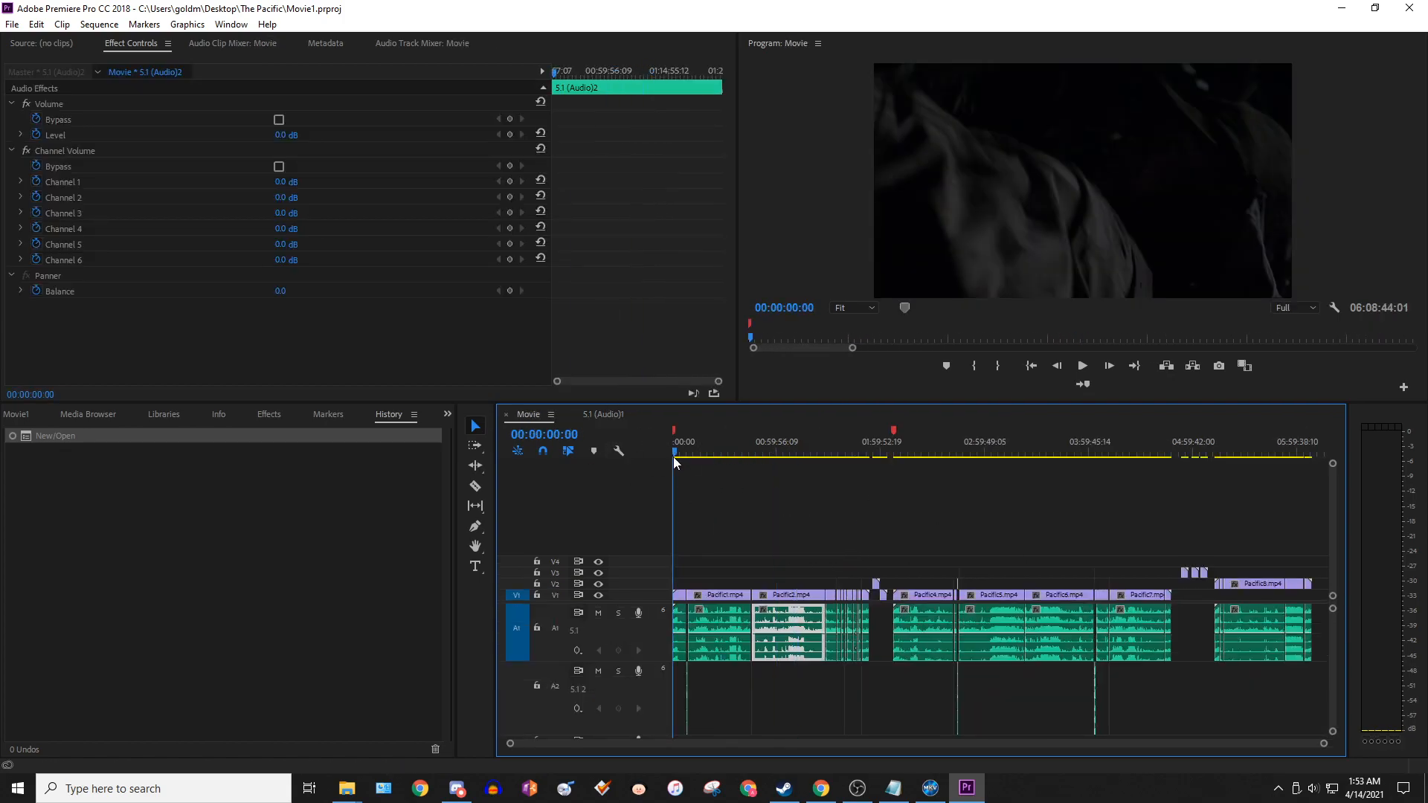
left_click_drag(1325, 744, 1004, 765)
mouse_move(778, 577)
left_mouse_down()
mouse_move(809, 641)
mouse_move(819, 586)
mouse_move(804, 573)
left_mouse_up()
left_click_drag(709, 552, 716, 584)
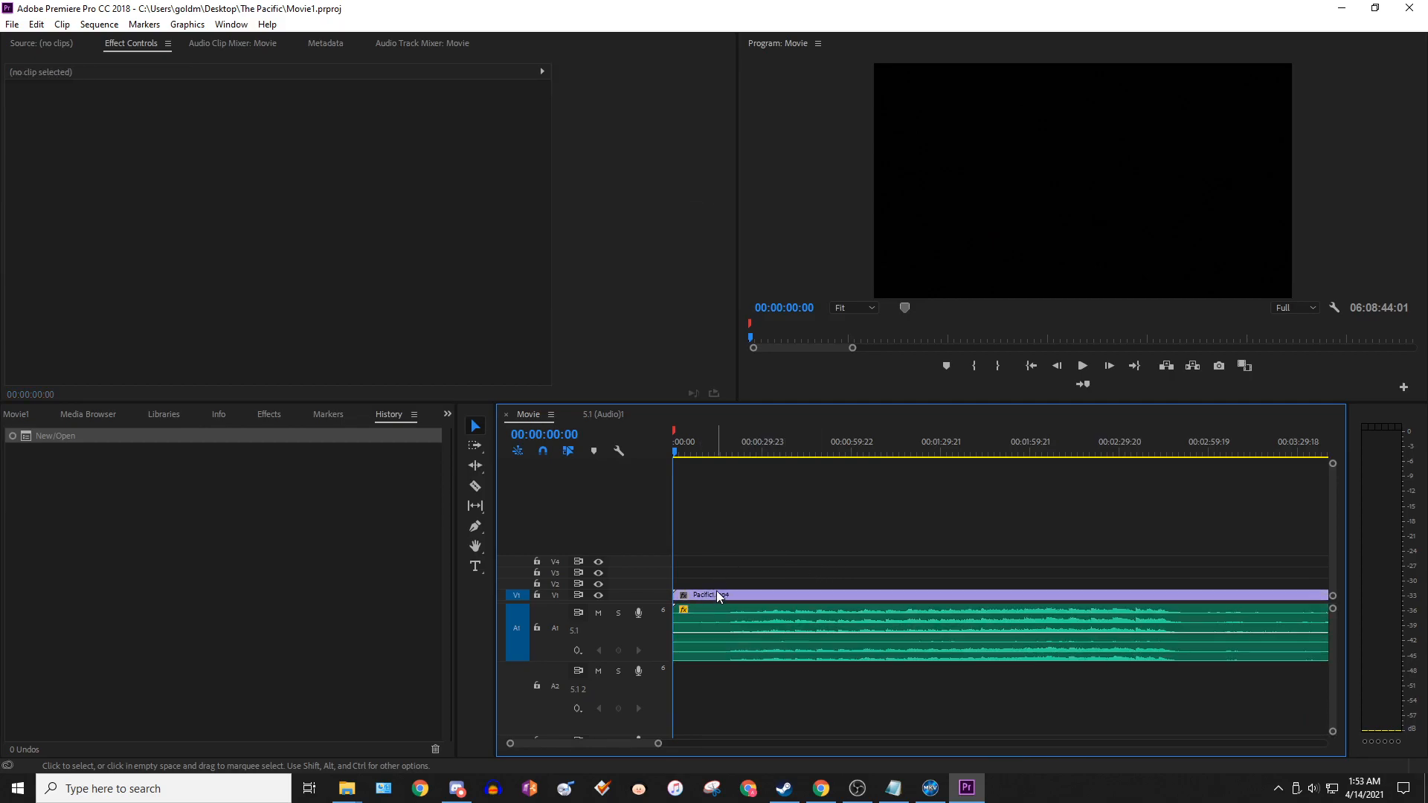
left_click_drag(657, 746, 1326, 743)
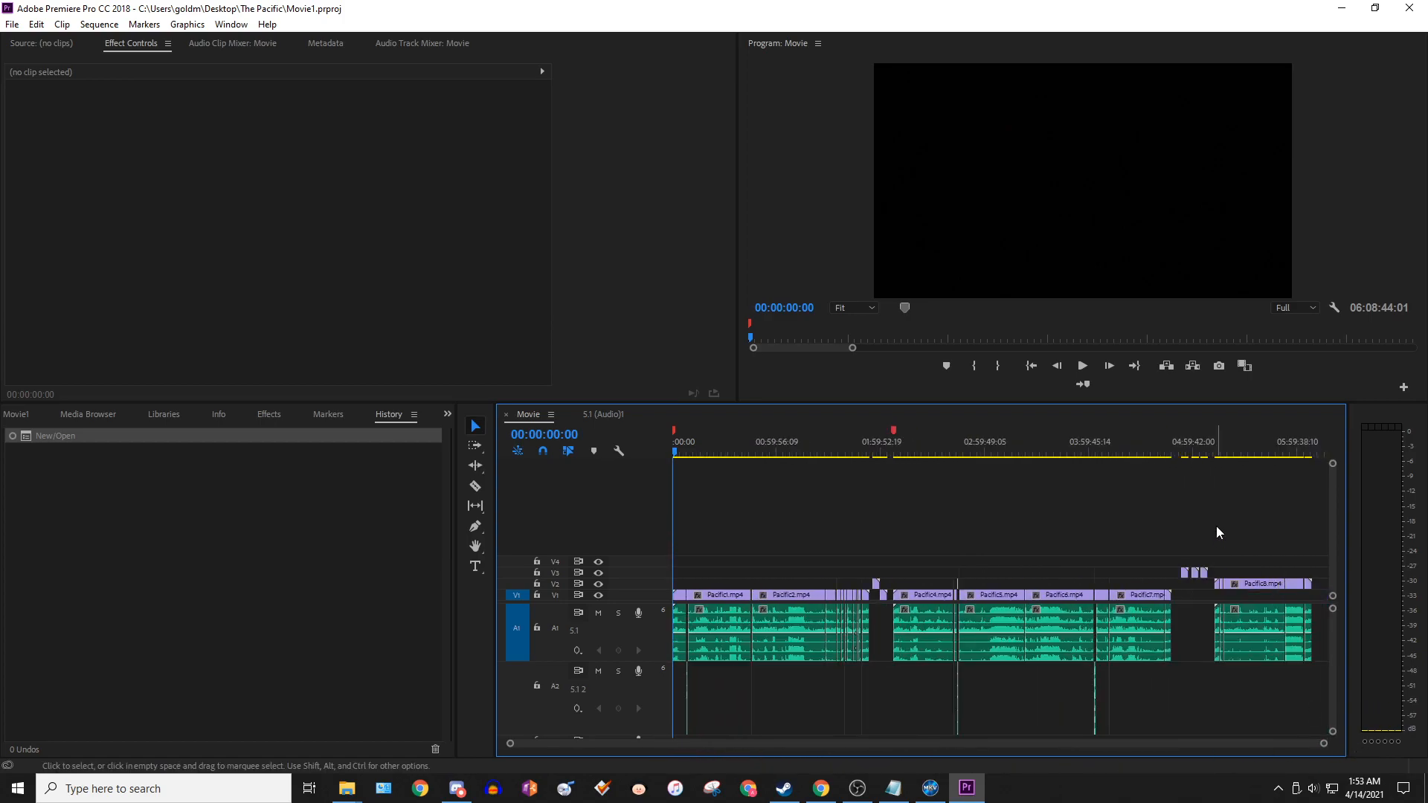
- Review the Movie sequence from its end credits back to the second marker, and place the playhead at 04:46:36:20, after the Pacific7.mp4 clip
left_click_drag(1233, 457, 1310, 449)
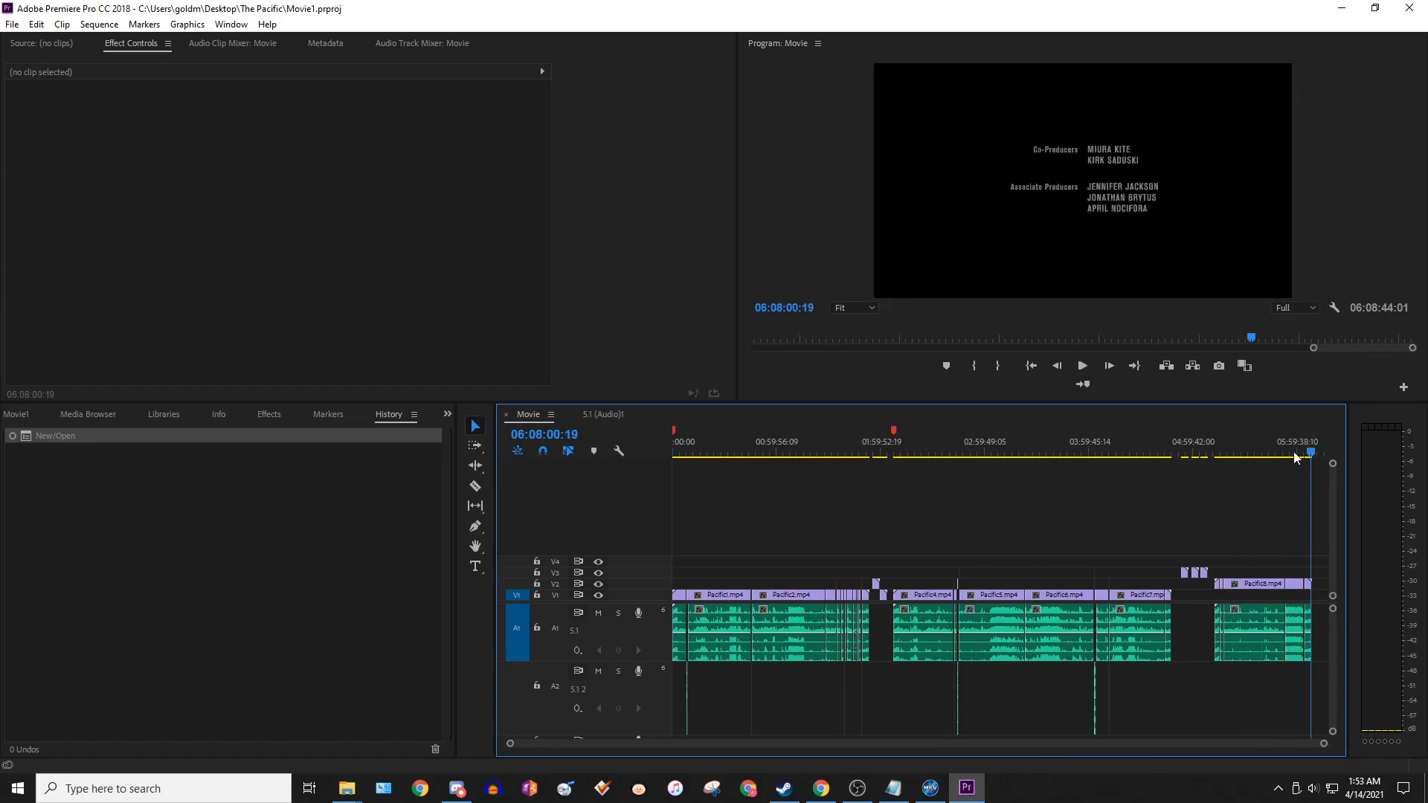
left_click(950, 451)
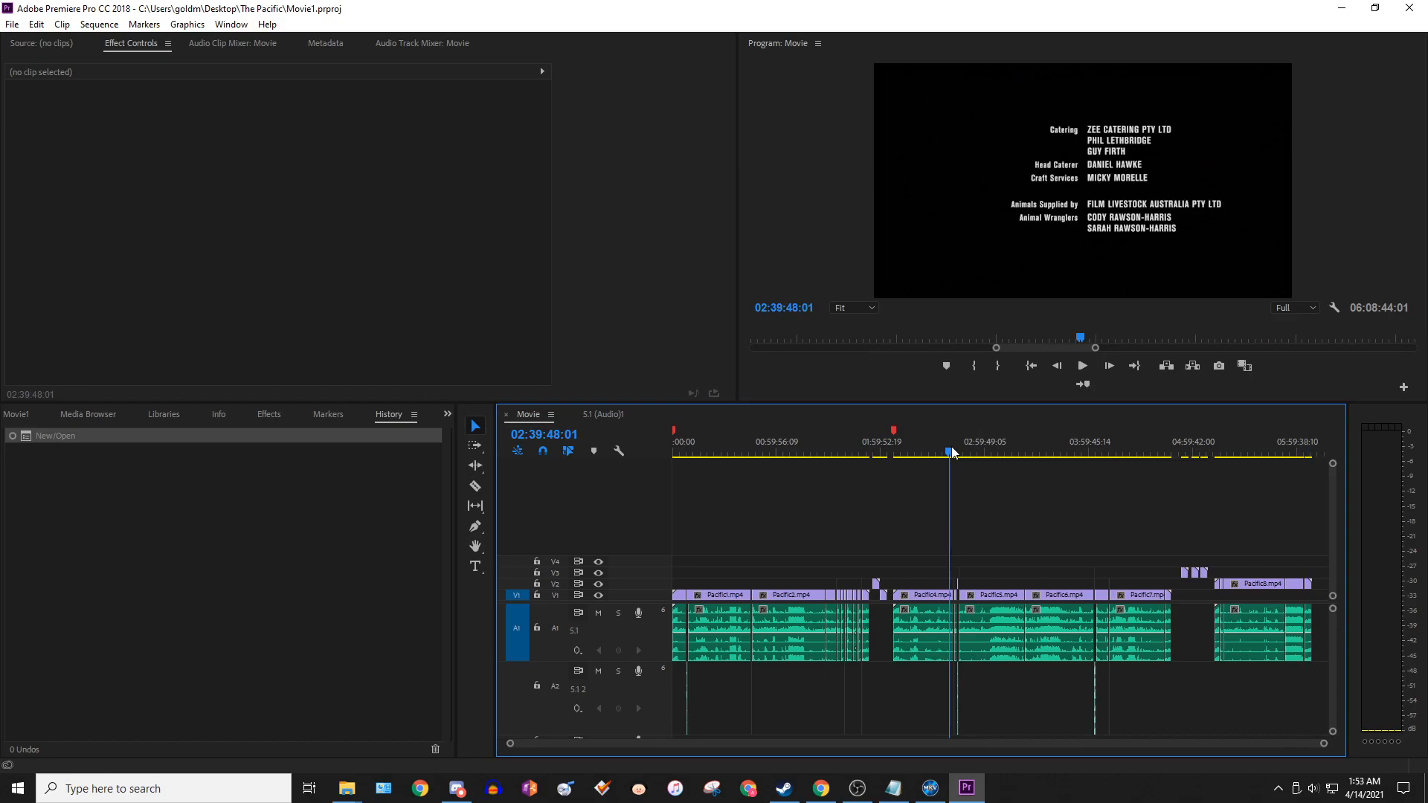
left_click(894, 451)
left_click(892, 459)
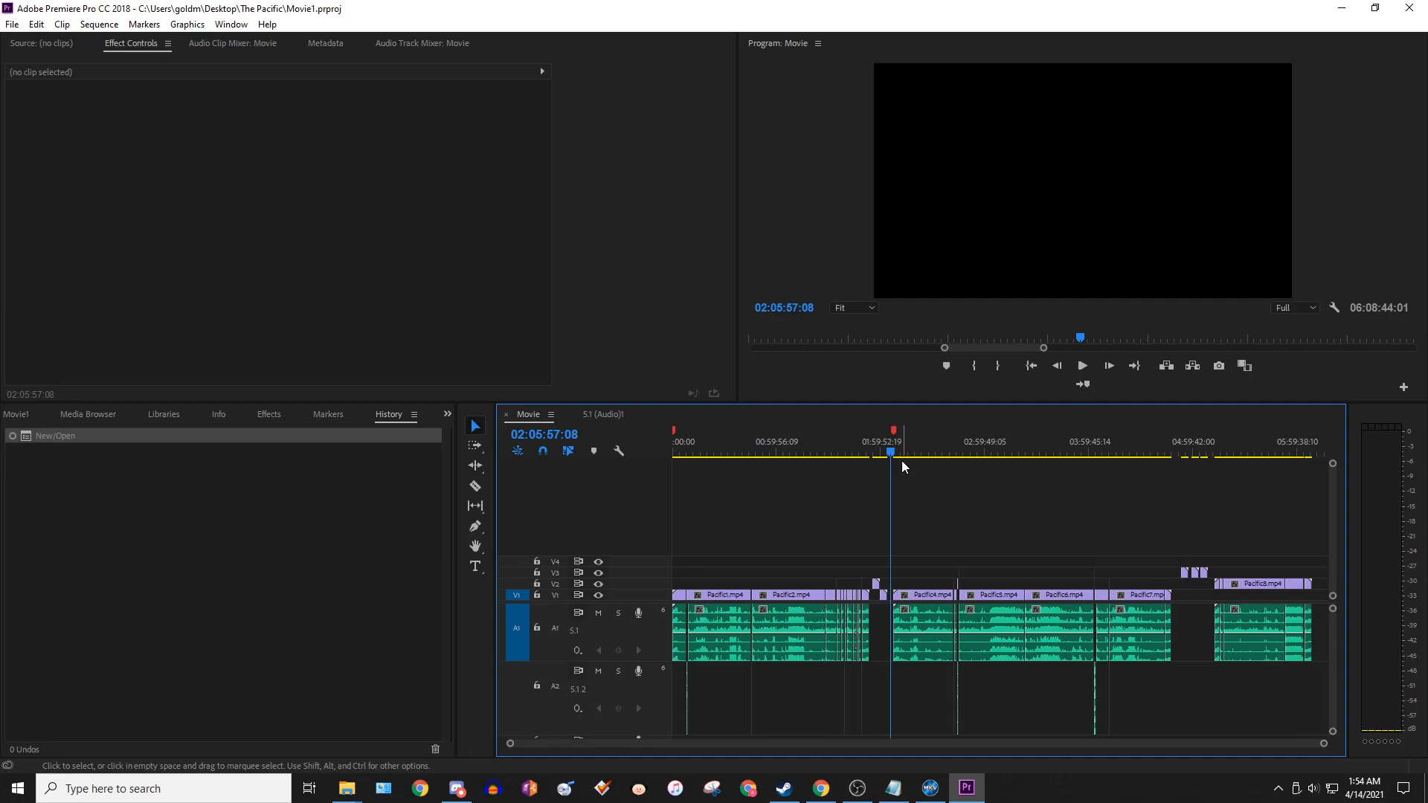
left_click(902, 461)
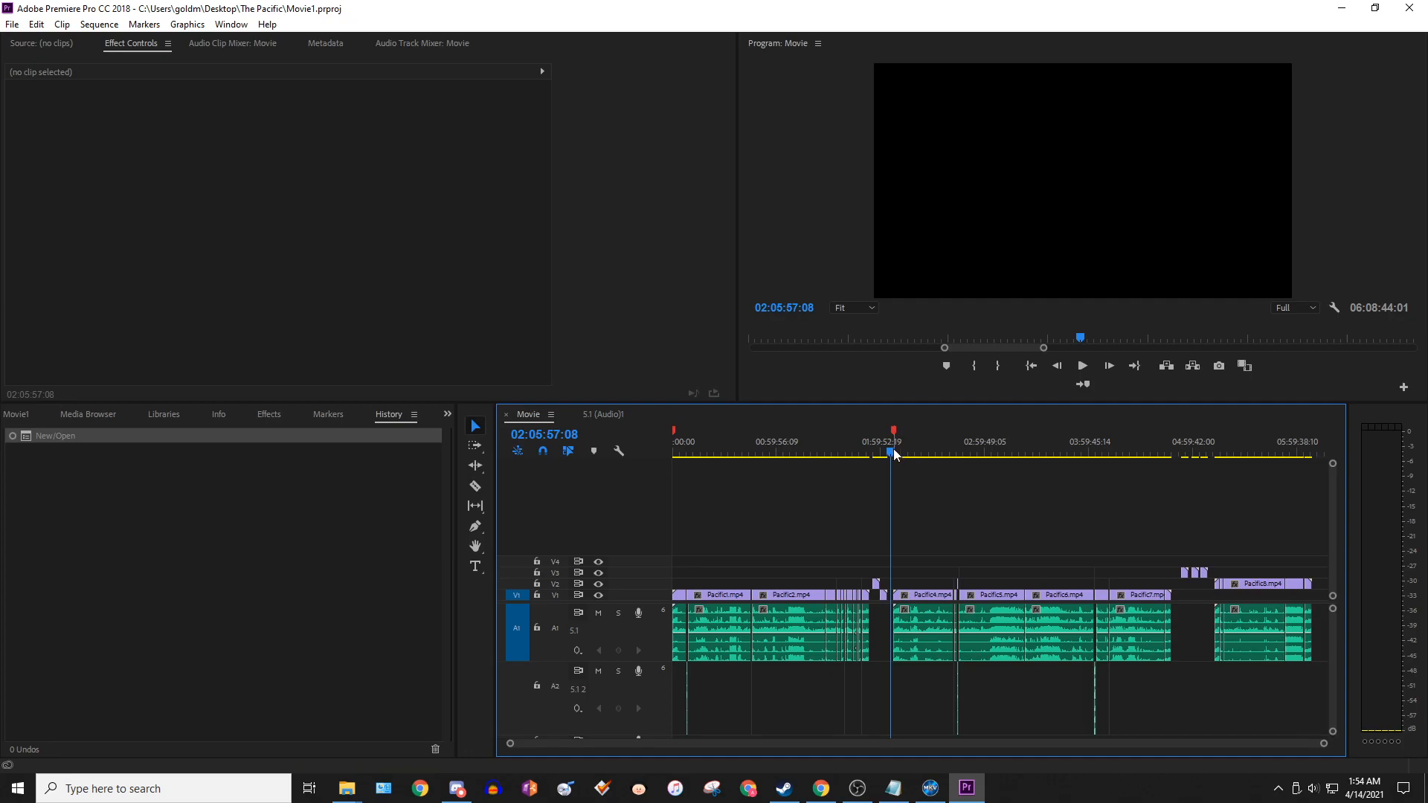
left_click_drag(906, 462, 1143, 471)
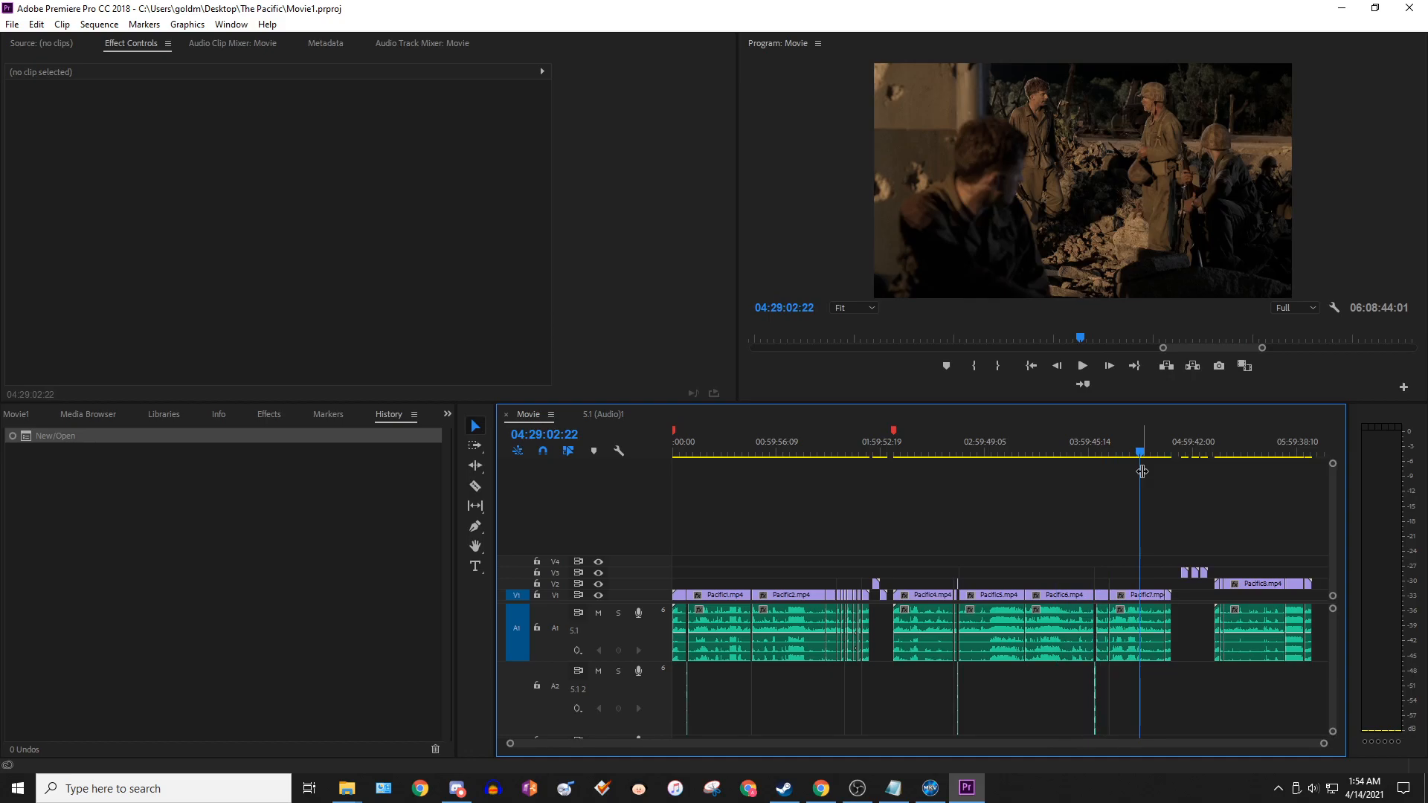
left_click(1174, 450)
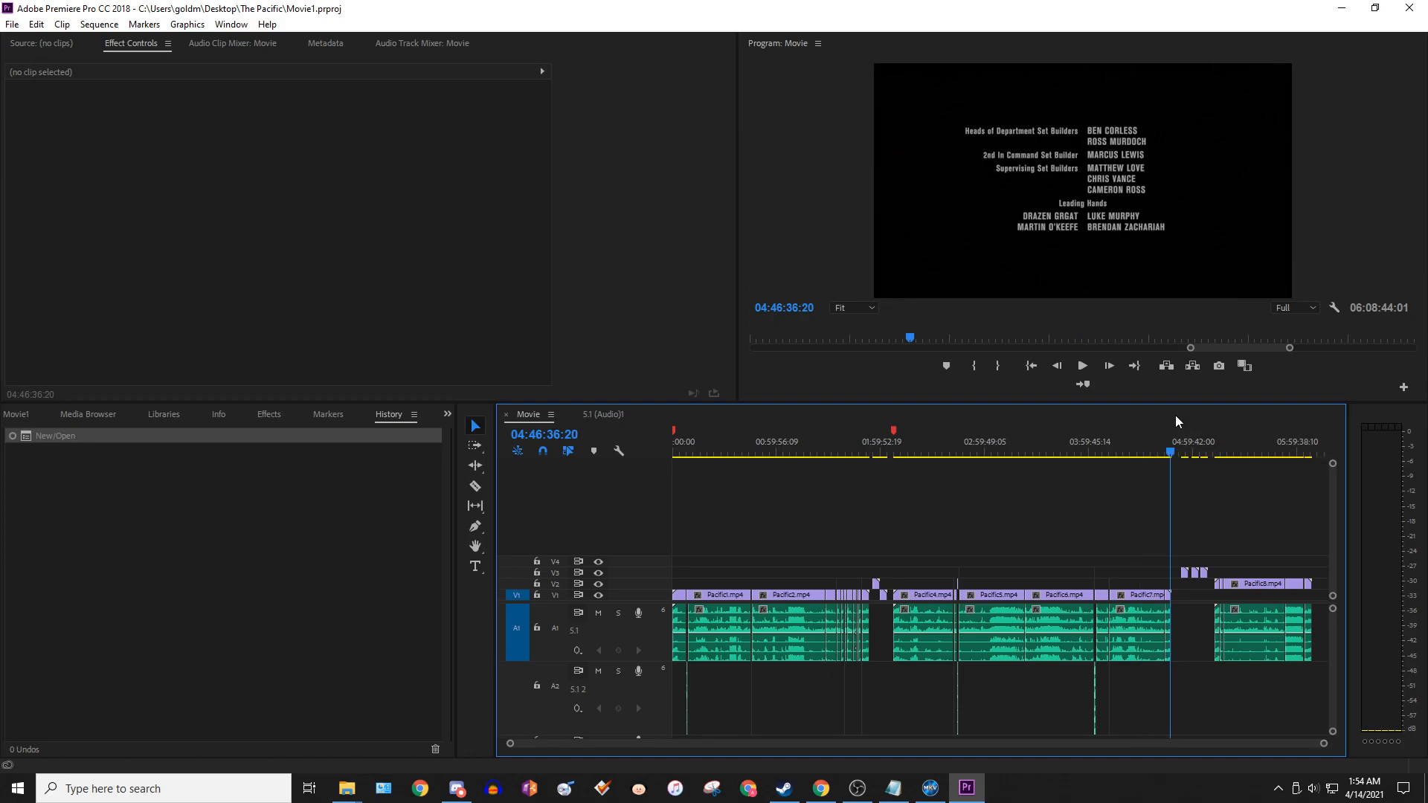
- Bring up the export settings for the Movie sequence, set the format to H.264, and exclude audio from the export
key("ctrl+m")
left_click_drag(882, 99, 909, 104)
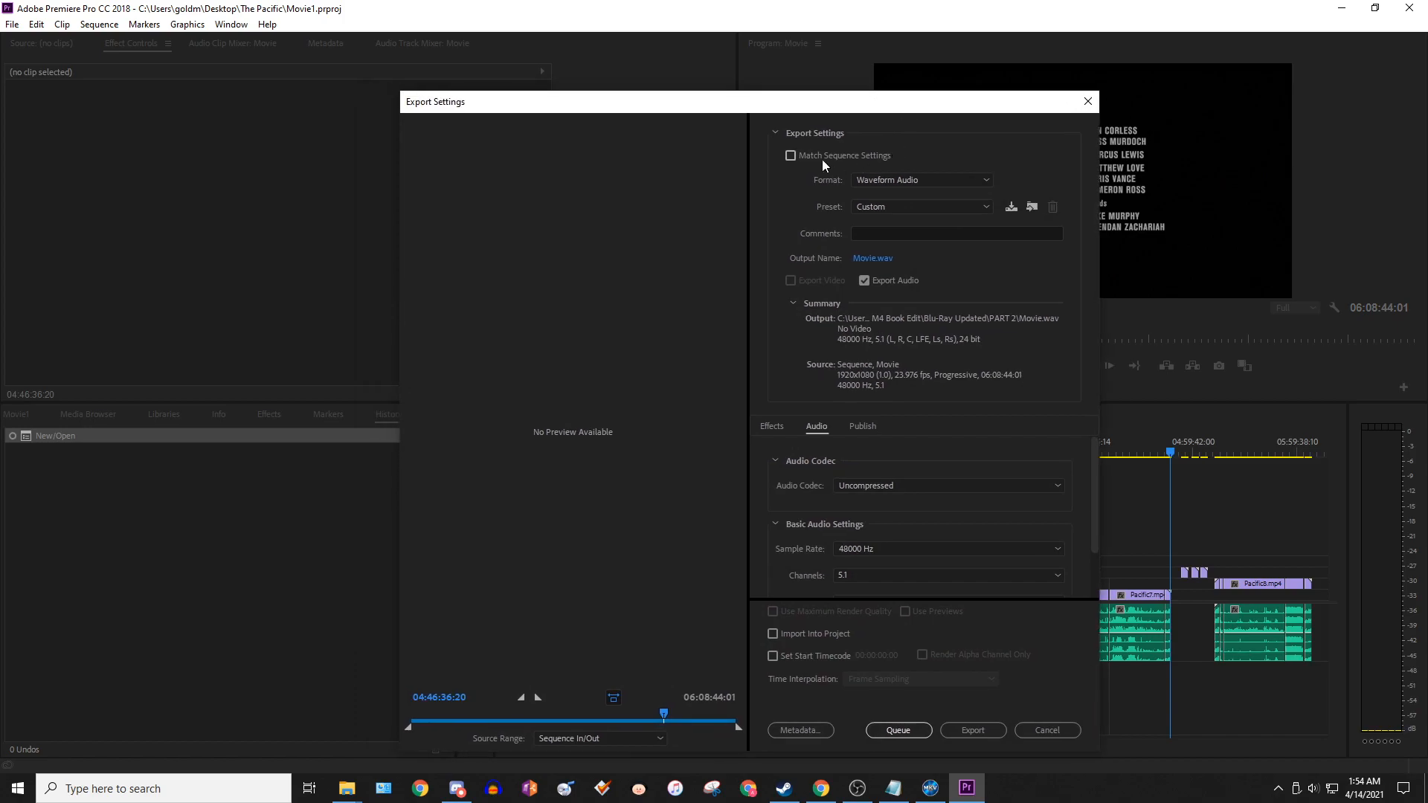
left_click(794, 156)
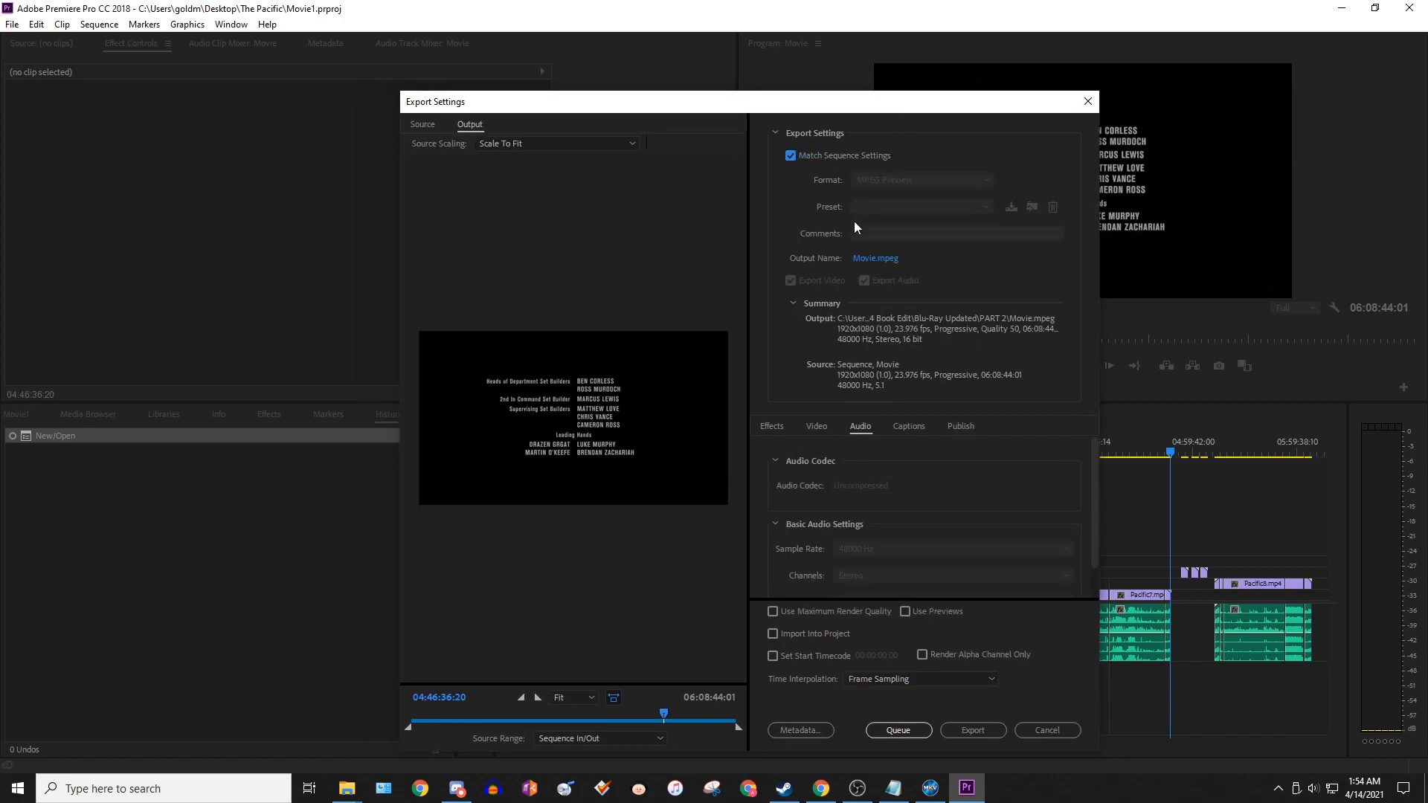
left_click(793, 156)
left_click(889, 179)
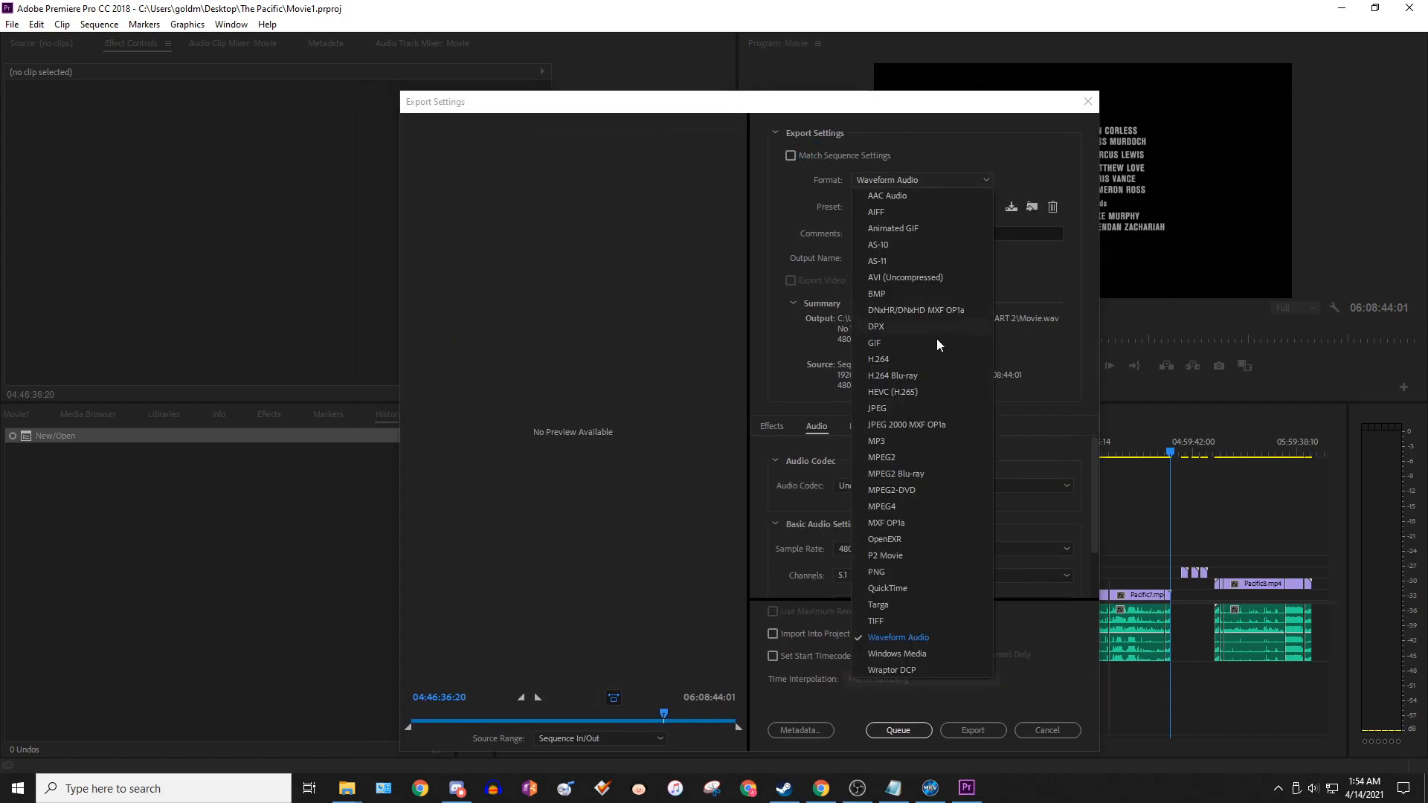
left_click(895, 362)
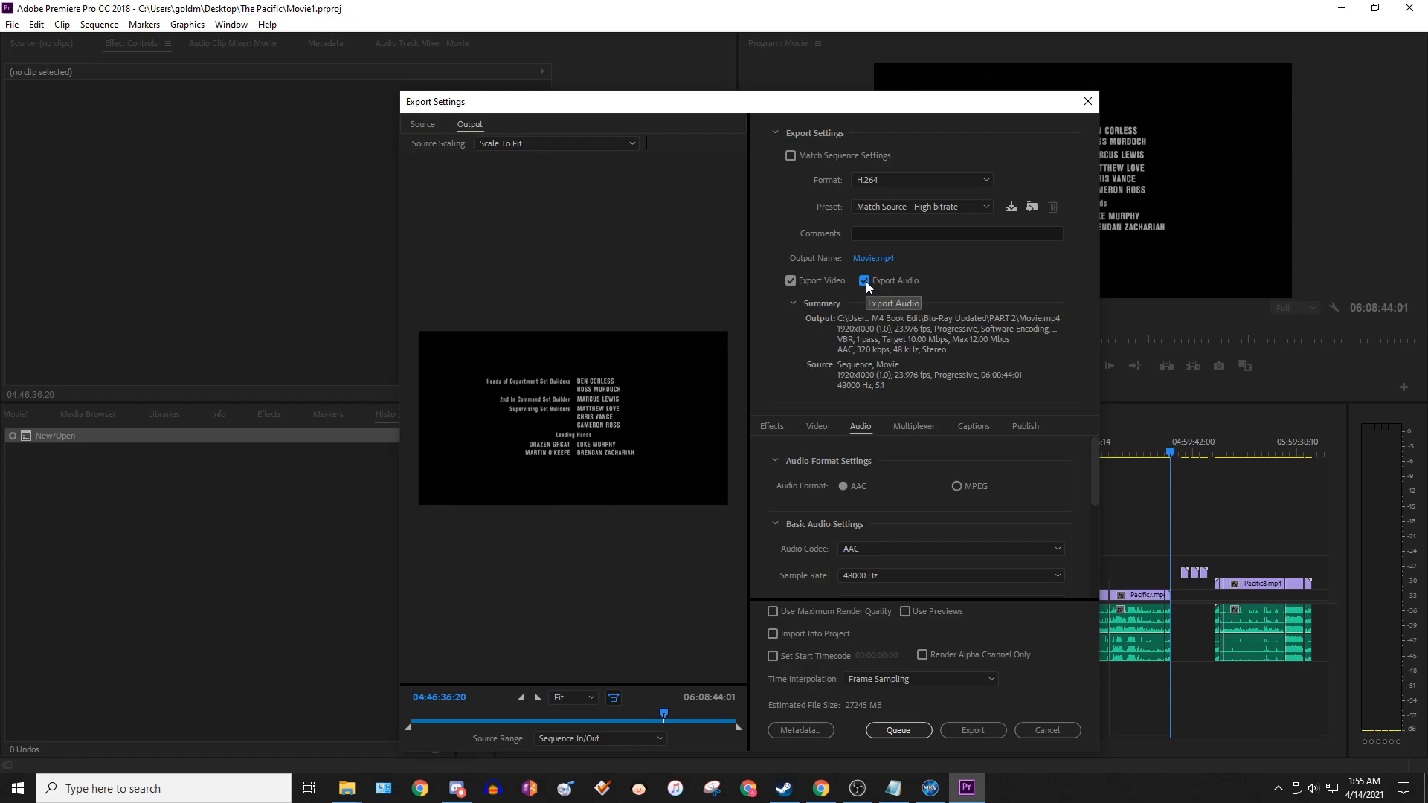
left_click(864, 280)
- Set the video bitrate encoding to VBR, 2 pass
left_click(817, 426)
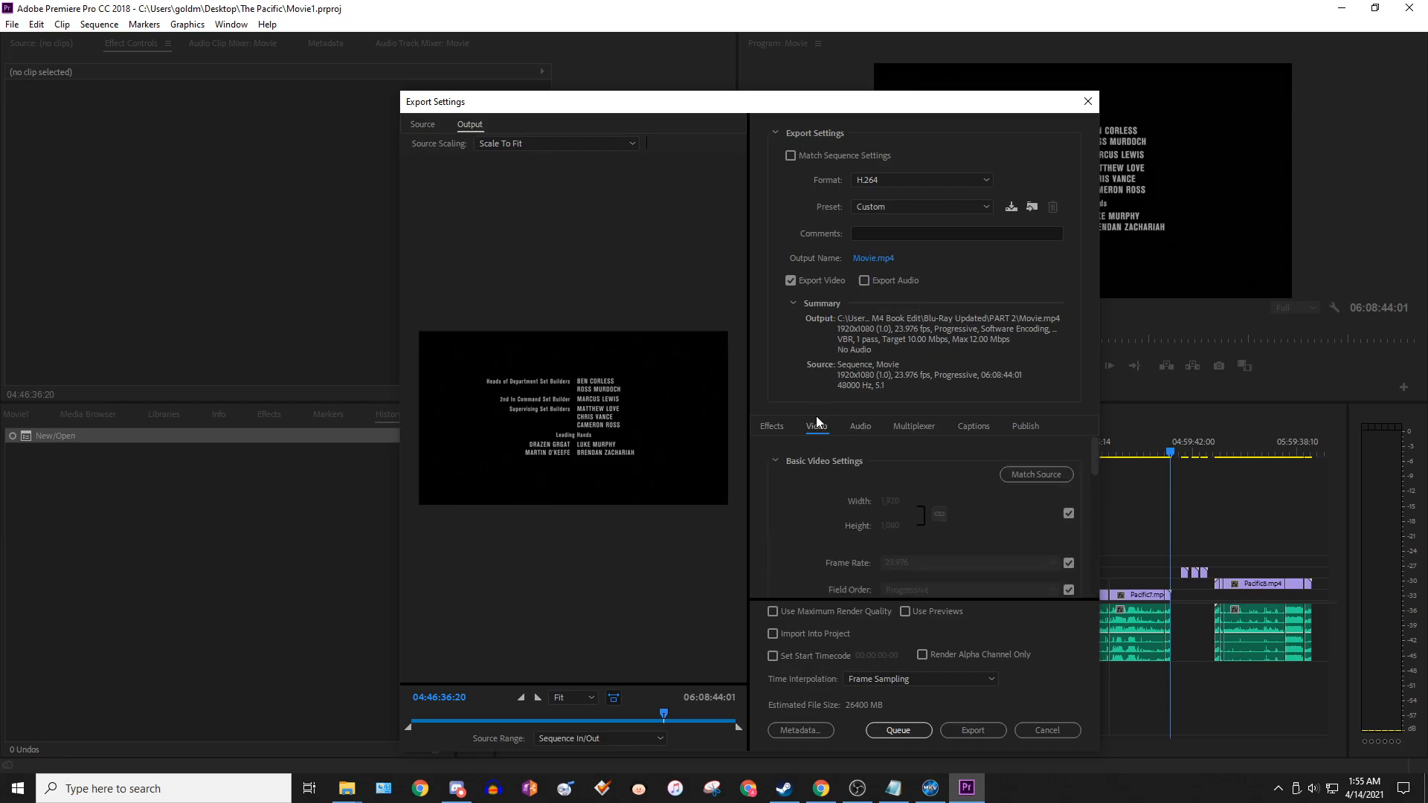
scroll(839, 511, "down", 10)
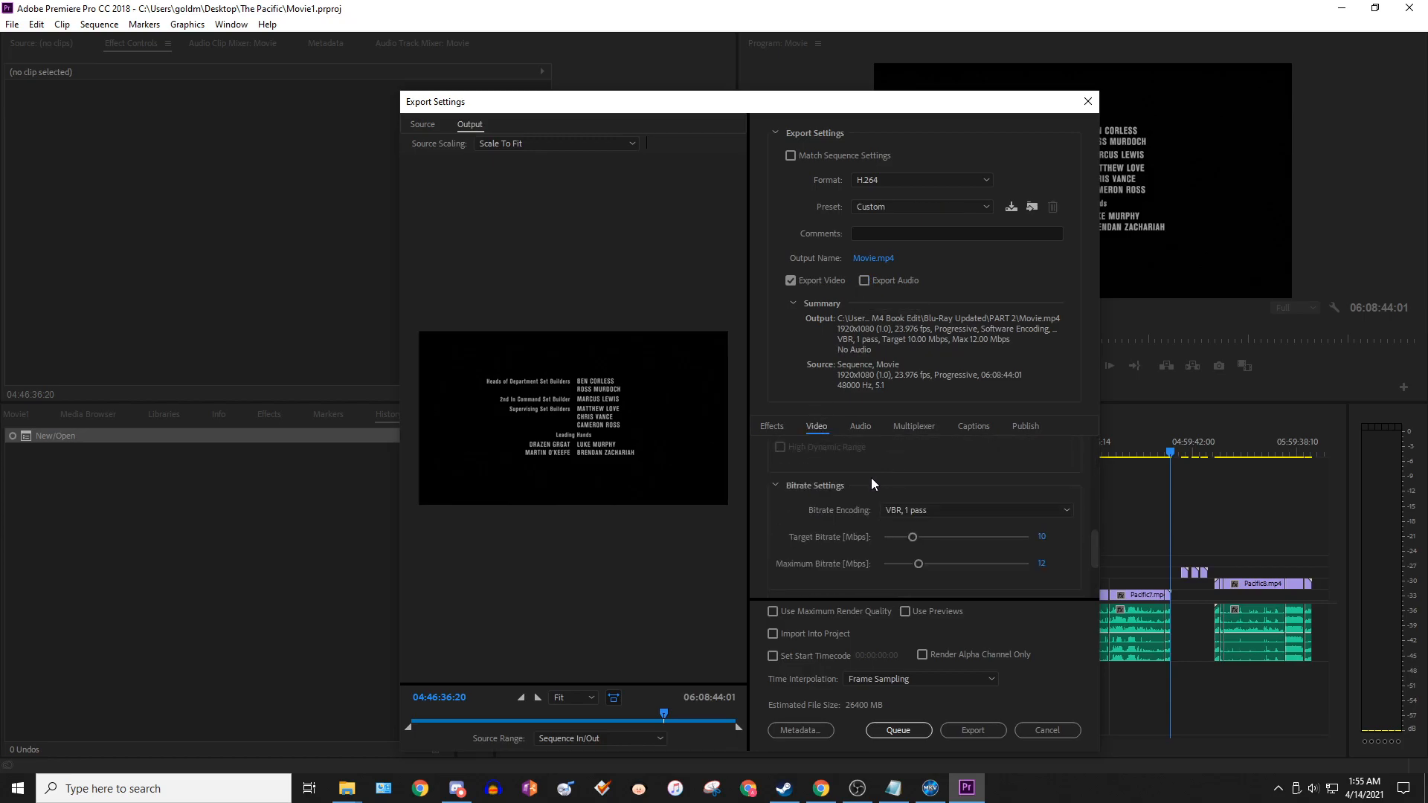
left_click(934, 512)
left_click(925, 551)
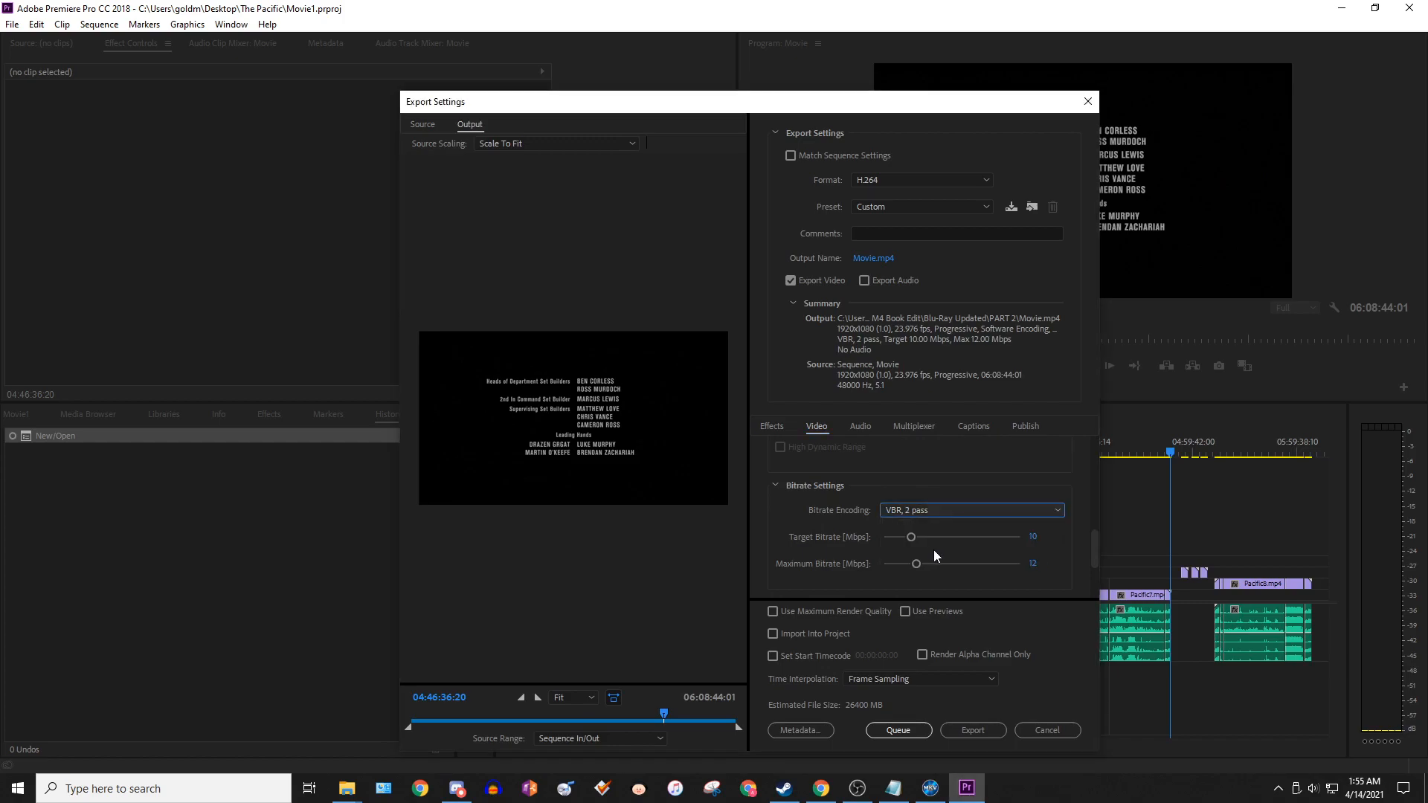
- Set the target bitrate to 12 Mbps and the maximum bitrate to 20 Mbps
left_click(1043, 537)
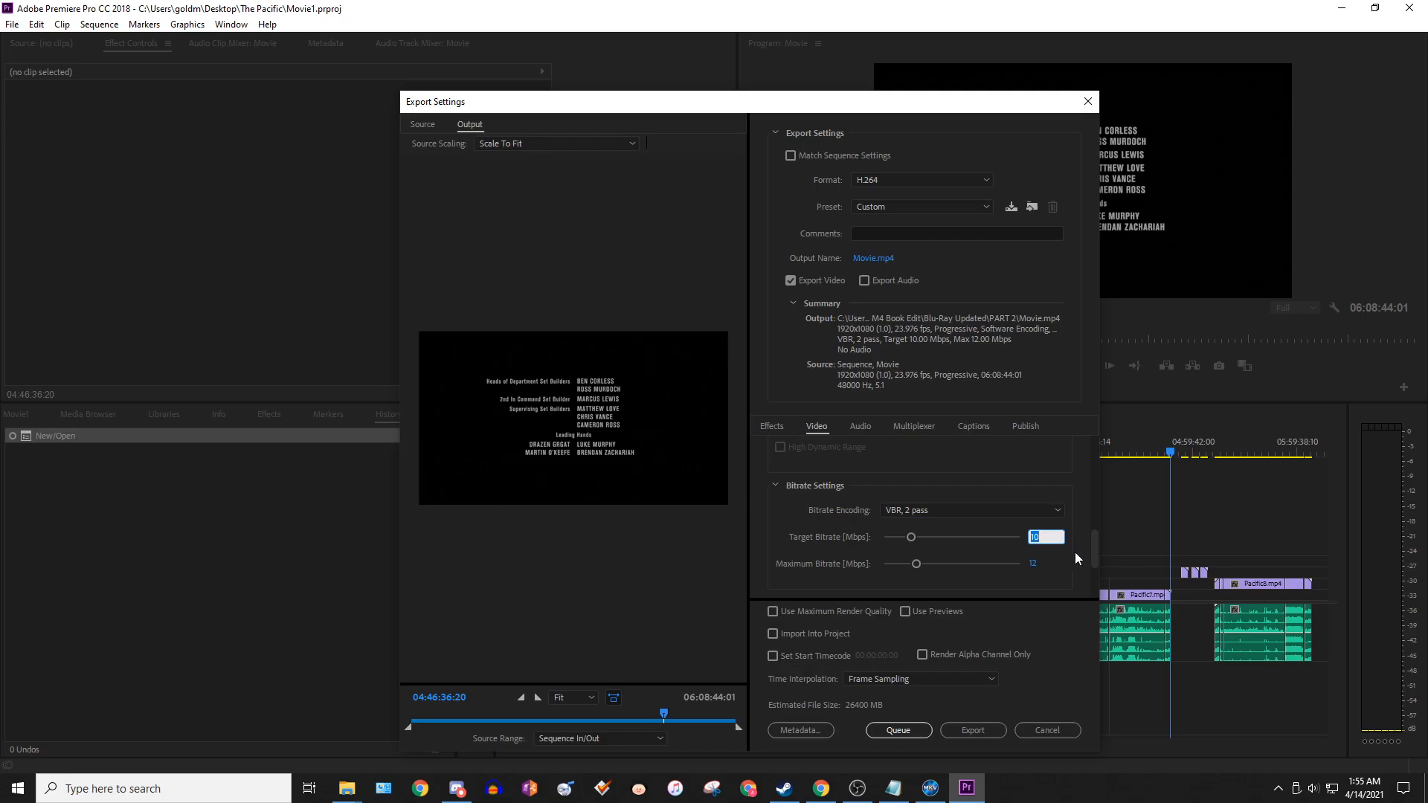
left_click_drag(1092, 552, 1093, 553)
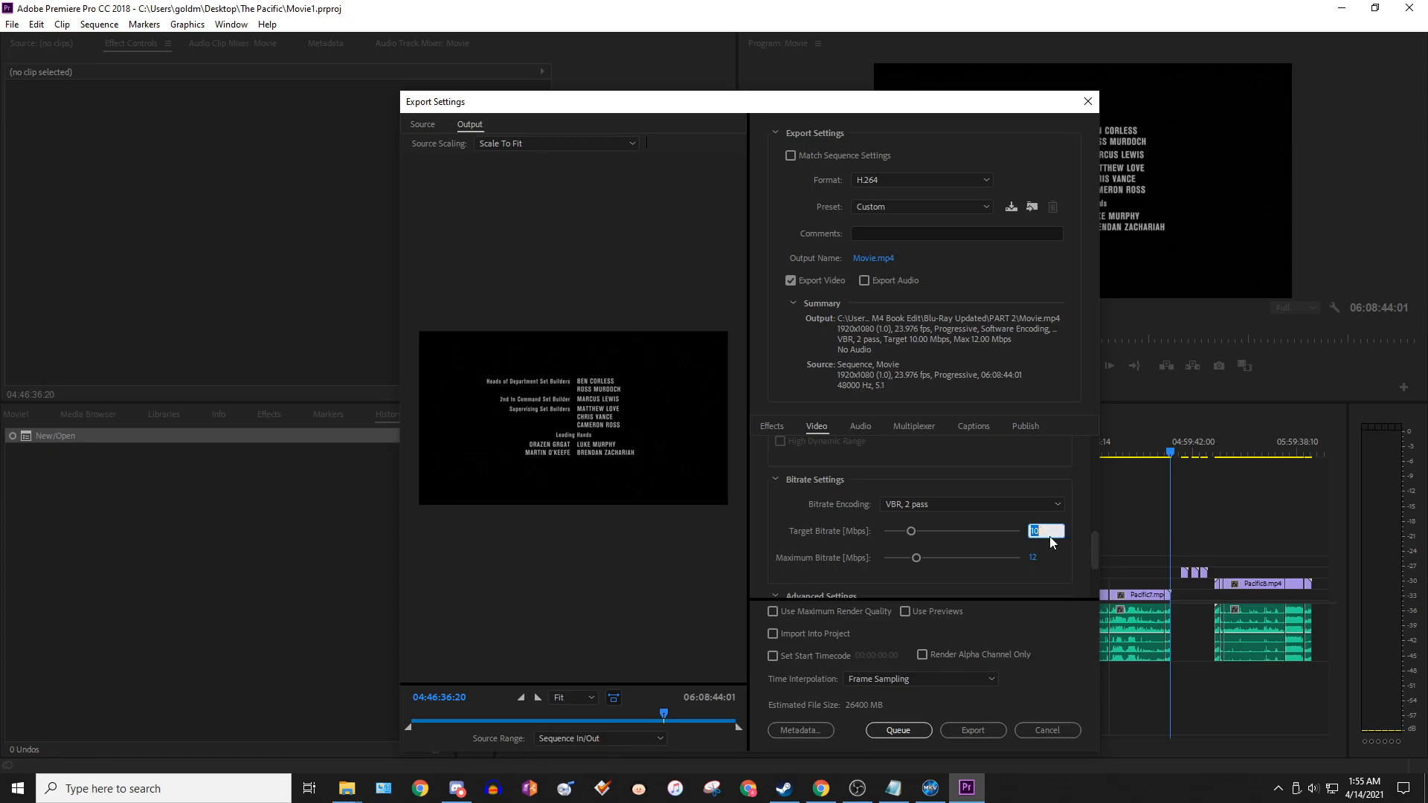
type("12")
key("Tab")
type("20")
key("Tab")
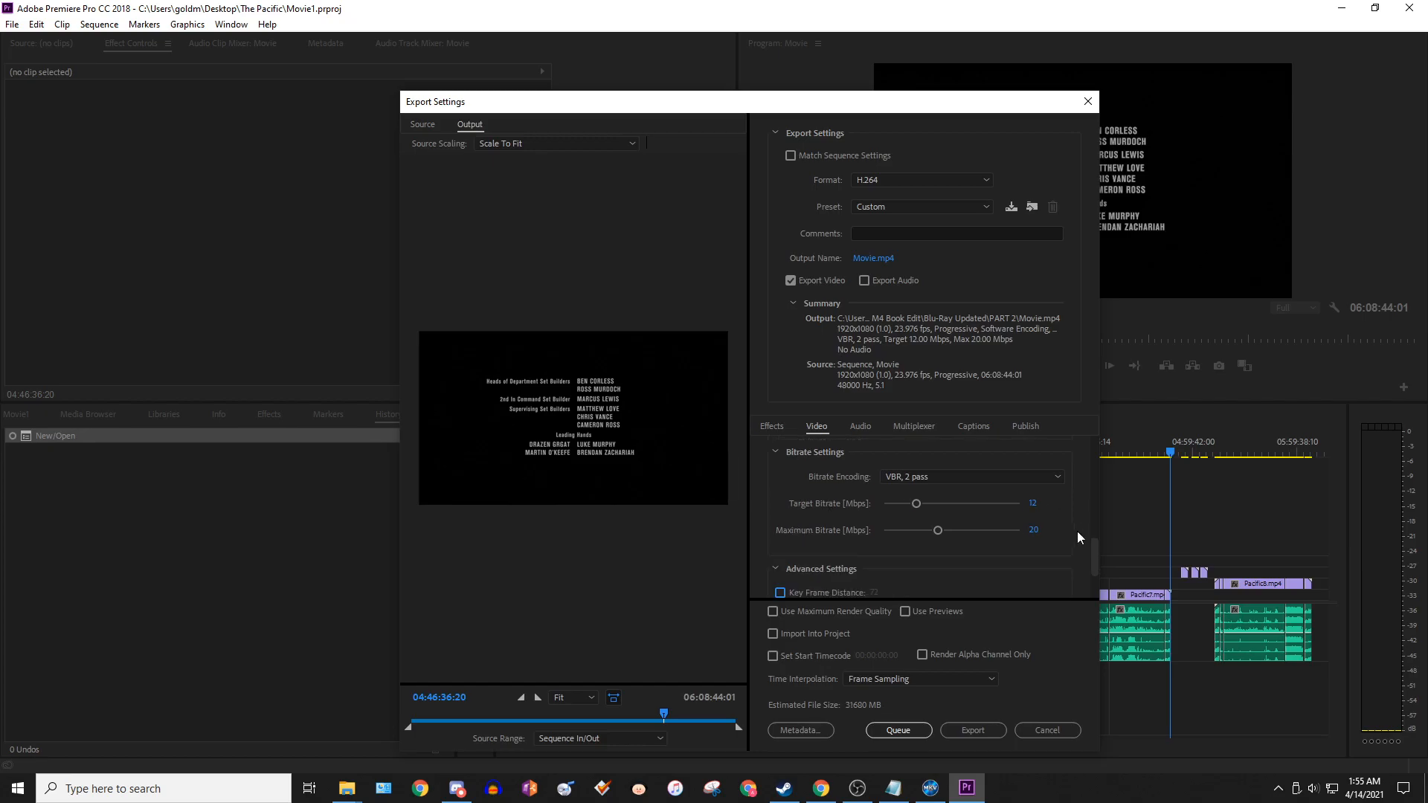
- Raise the target bitrate to 12.6 Mbps and review the remaining video export settings
left_click_drag(1093, 558, 1093, 567)
scroll(1068, 529, "up", 1)
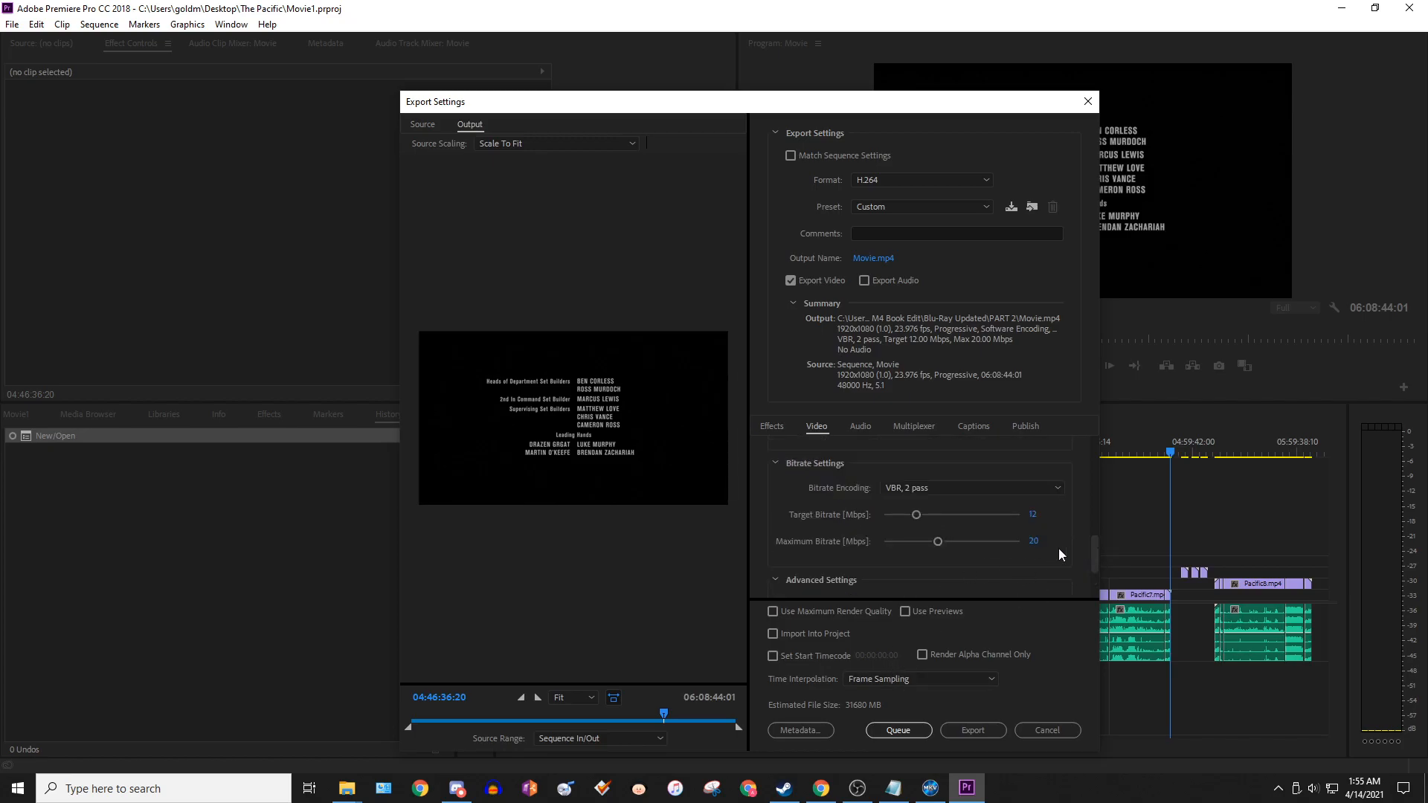
left_click_drag(1092, 555, 1097, 560)
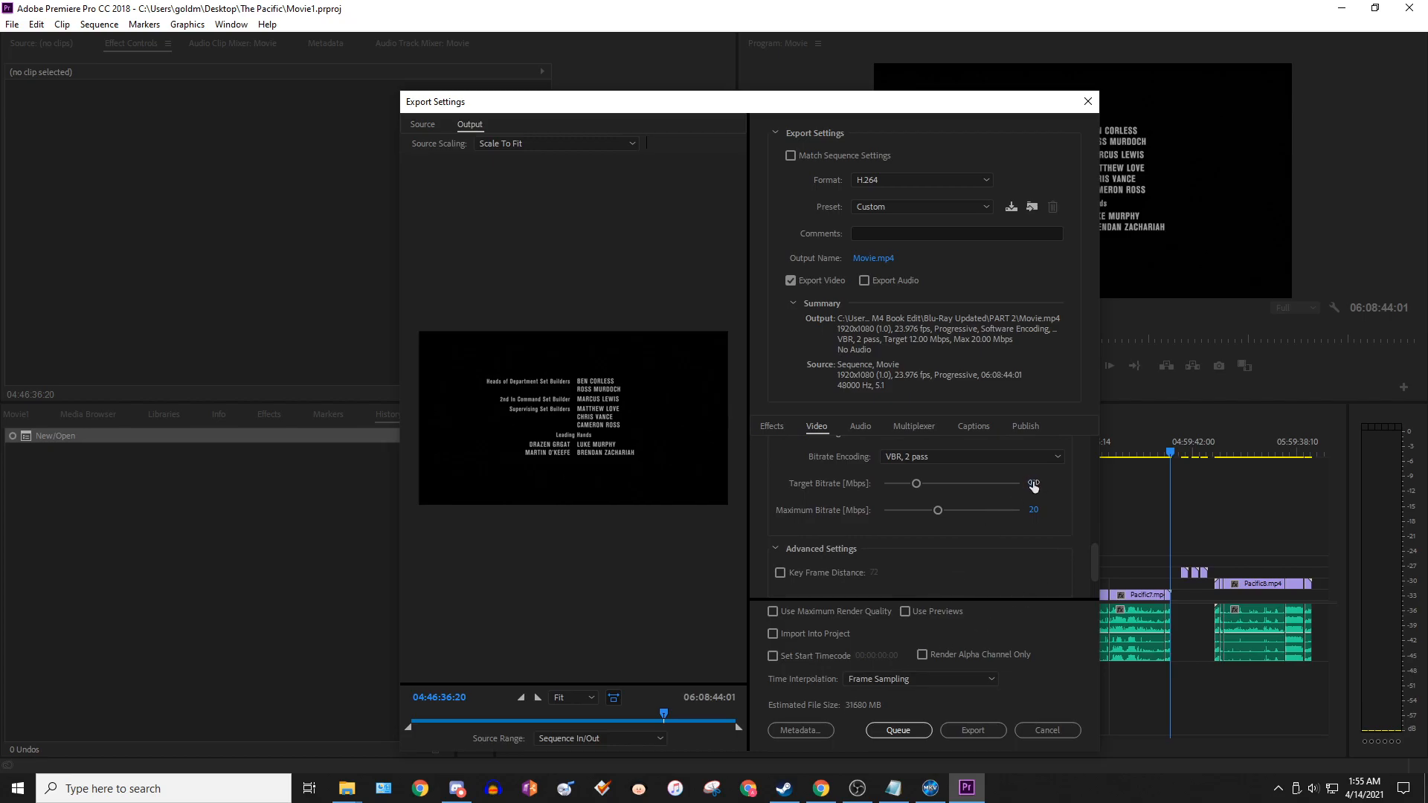
left_click_drag(1033, 484, 1042, 484)
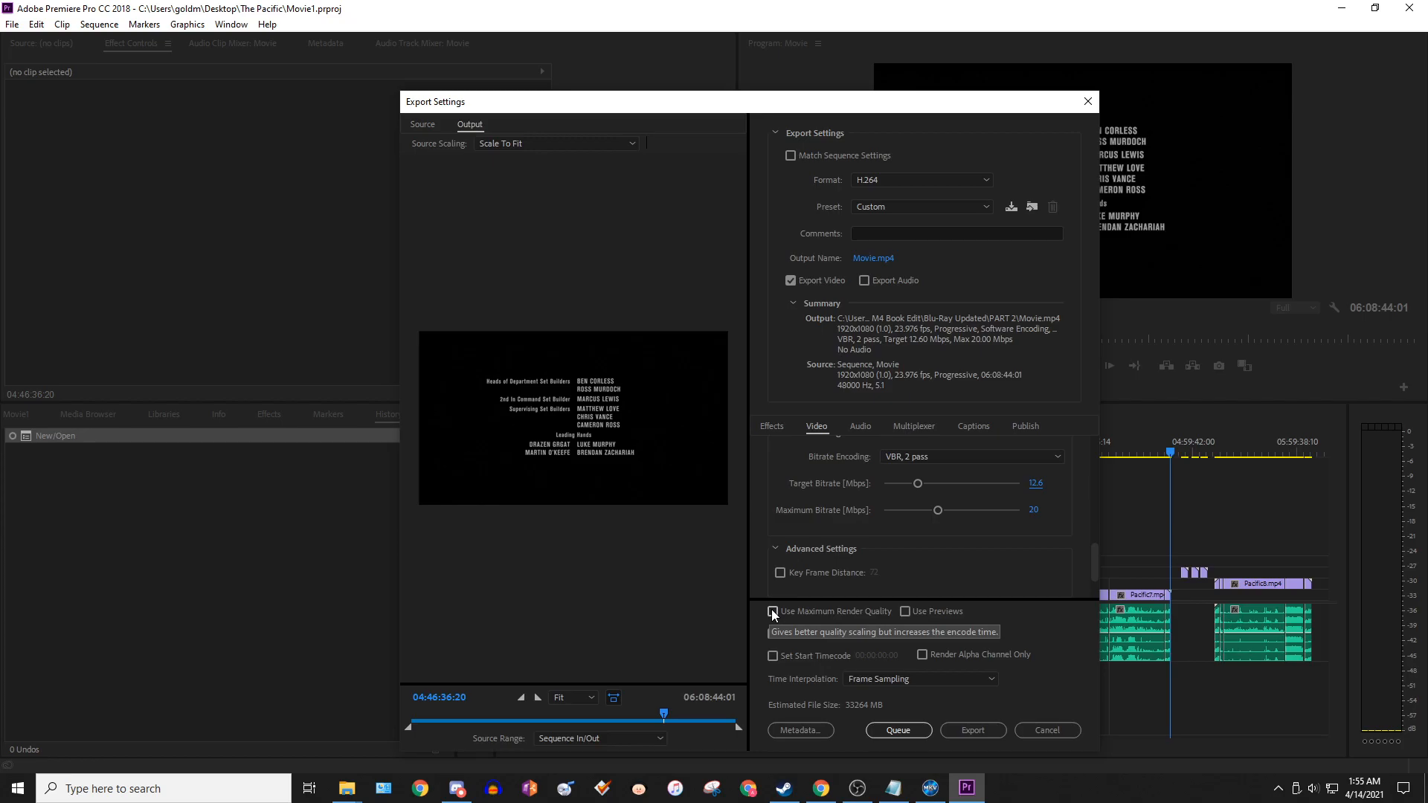
scroll(1046, 539, "down", 2)
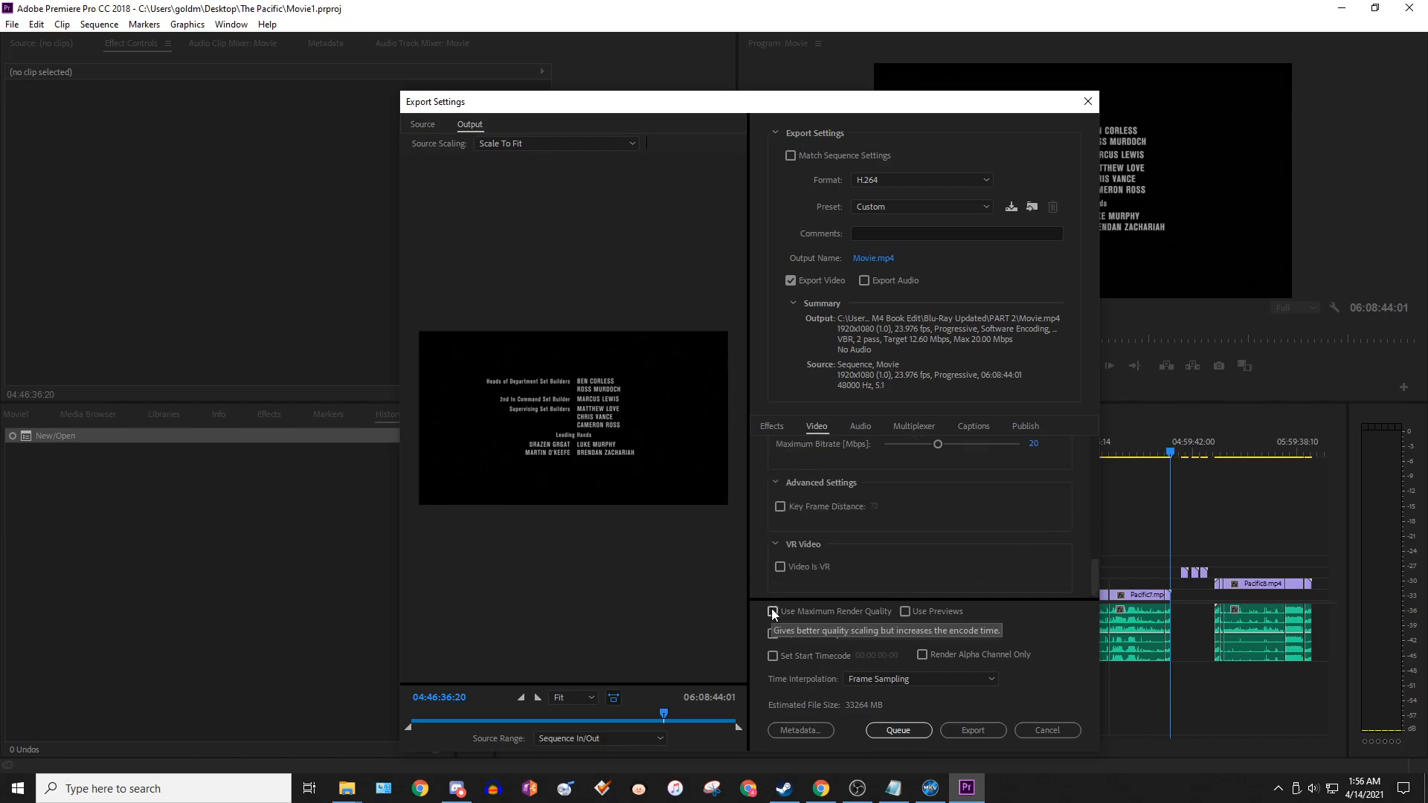
scroll(863, 544, "up", 6)
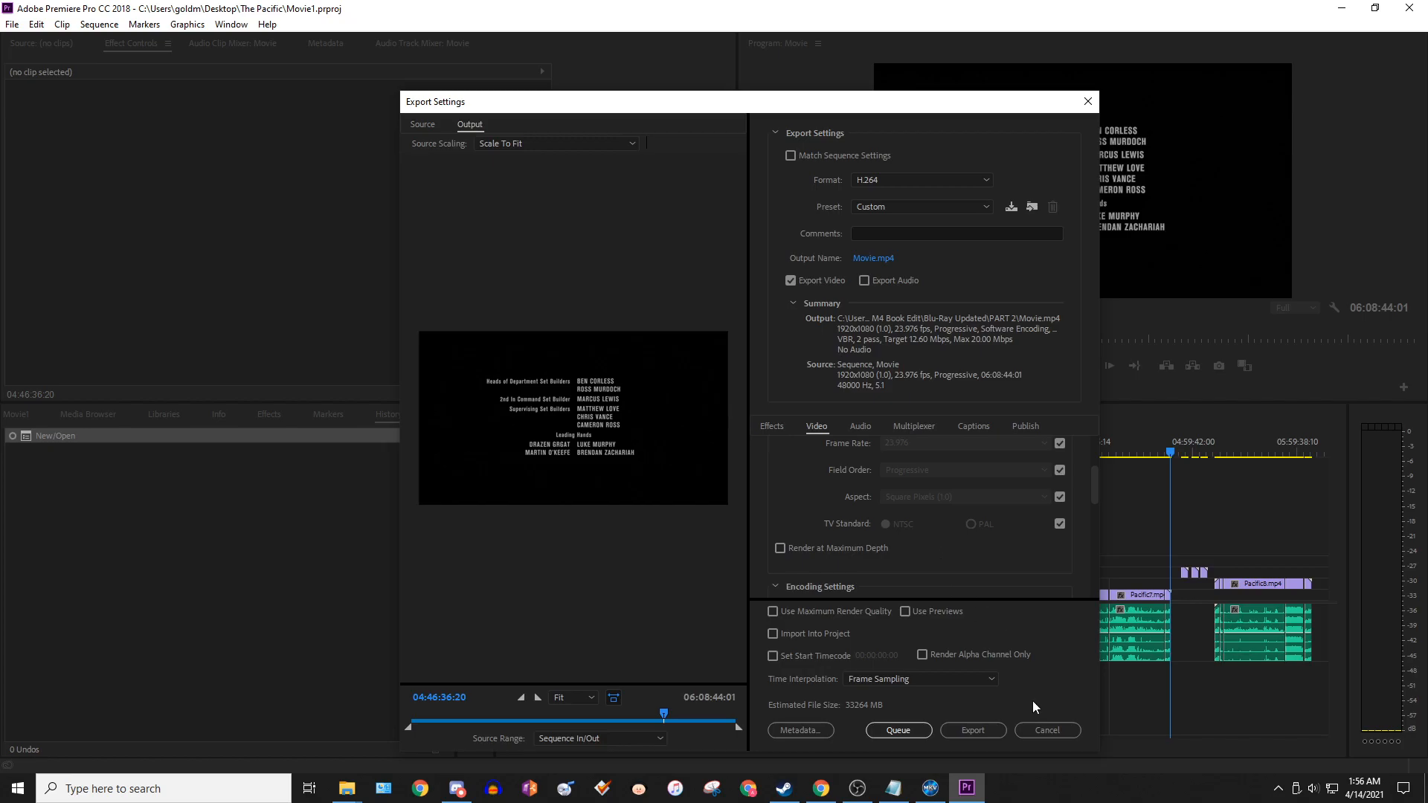
- Try to turn off video export, and bring up the save location for the output file without changing it
left_click(792, 280)
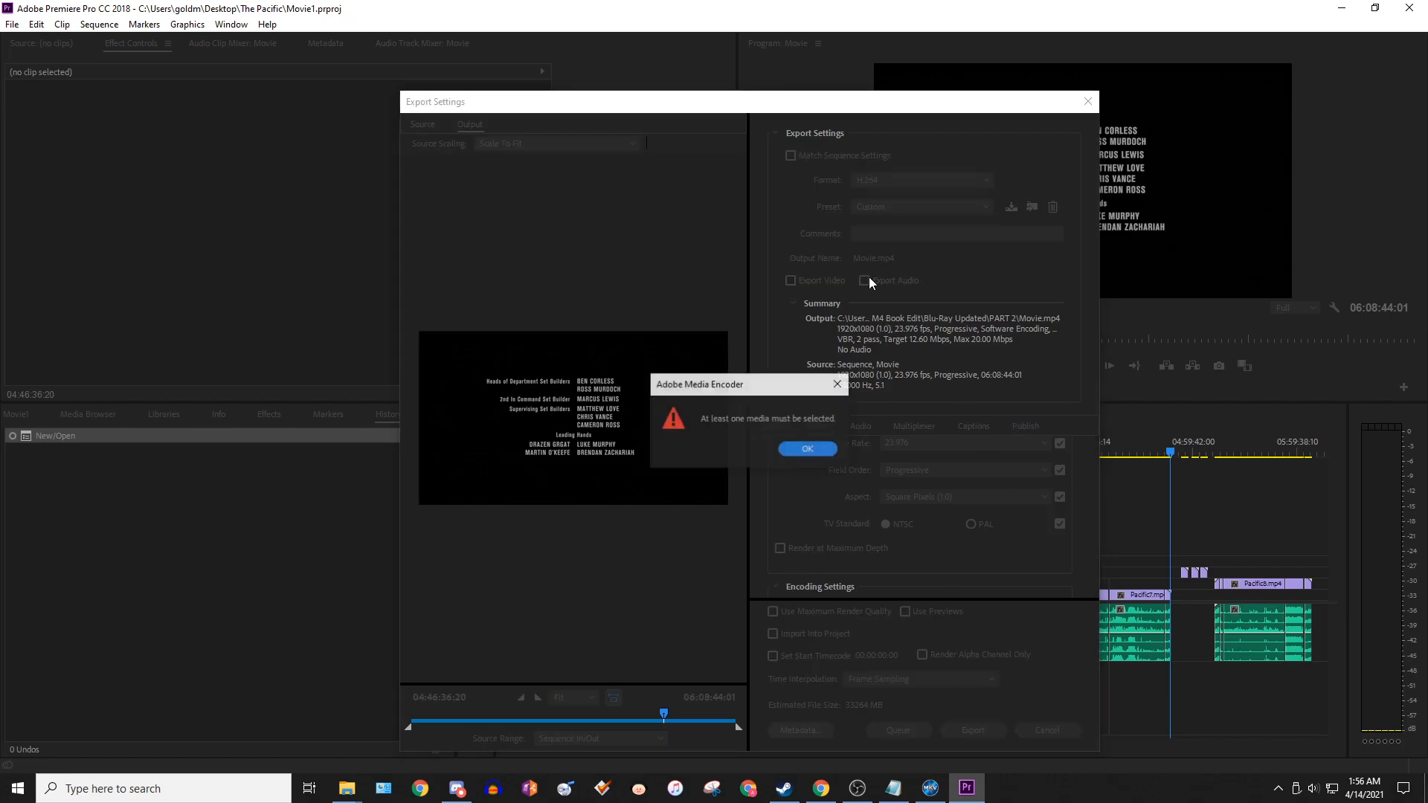
left_click(808, 449)
left_click(873, 258)
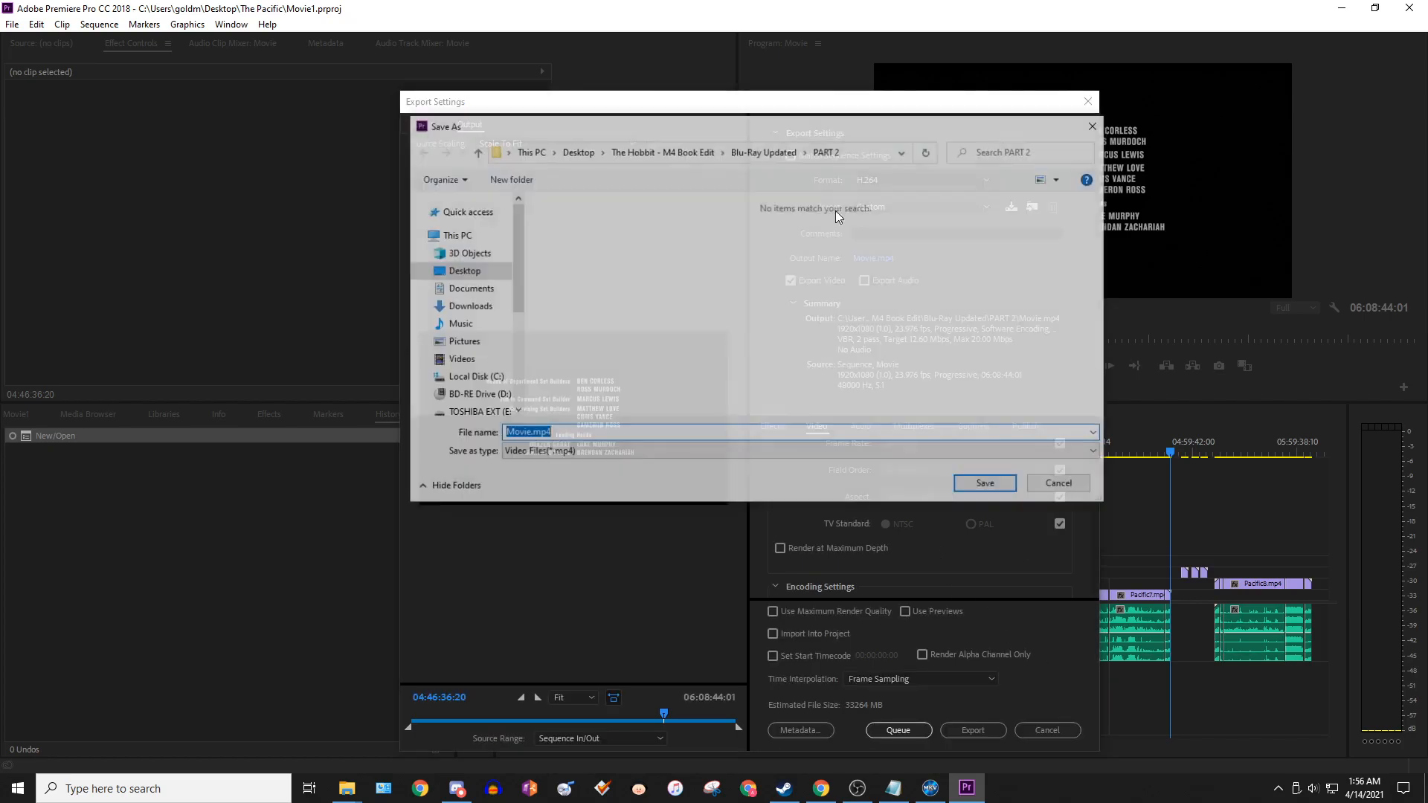
key("Escape")
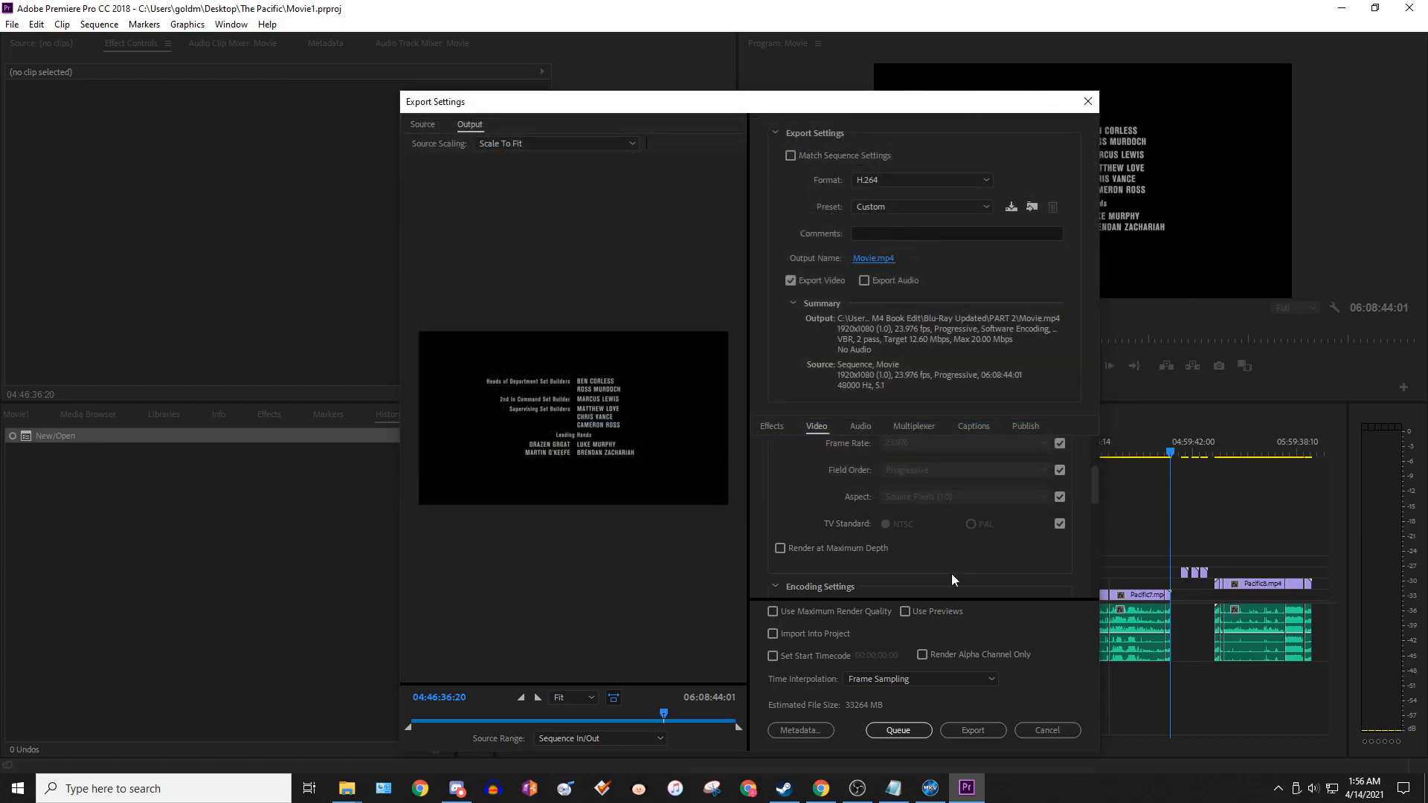
- Set the export format to Waveform Audio with 5.1 channels at 48000 Hz
left_click(873, 179)
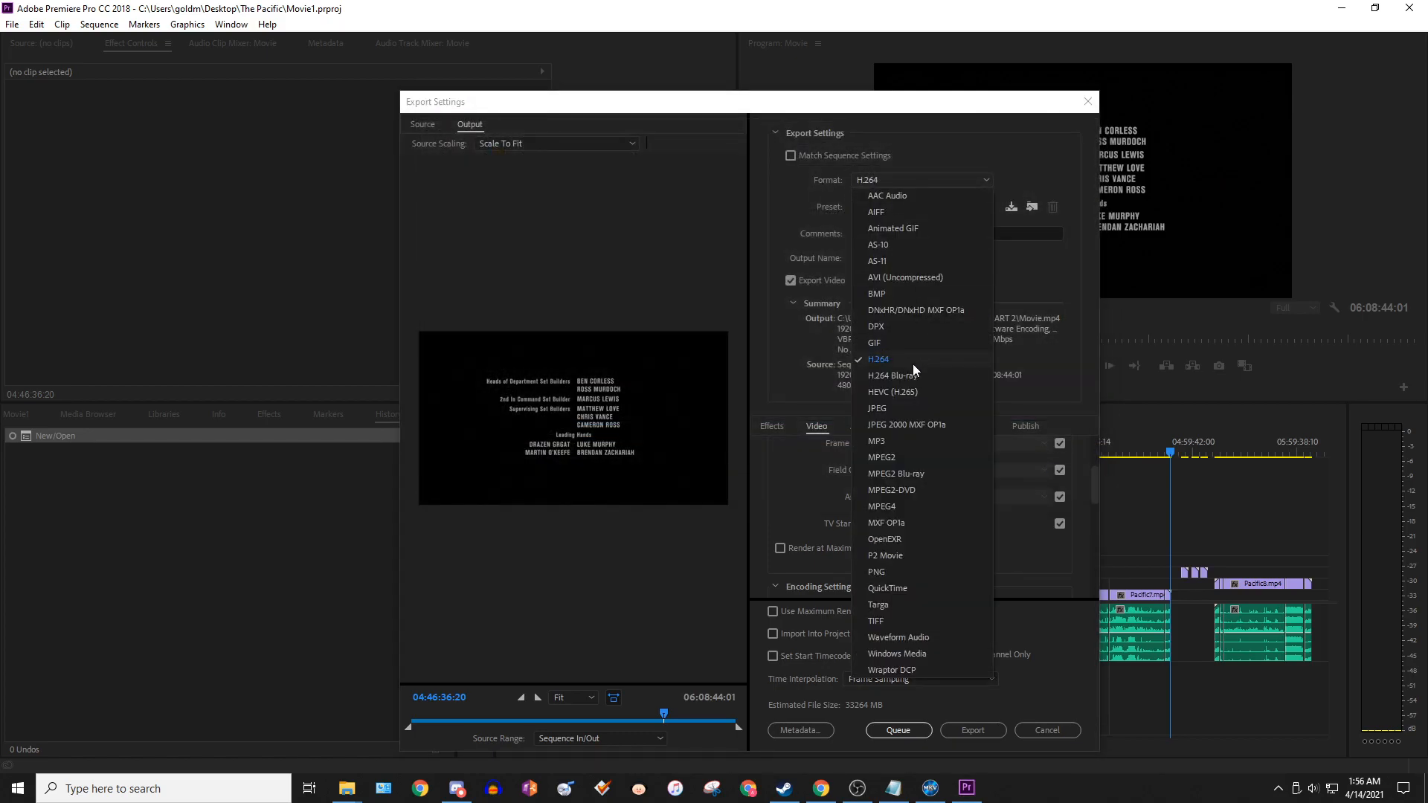
left_click(911, 640)
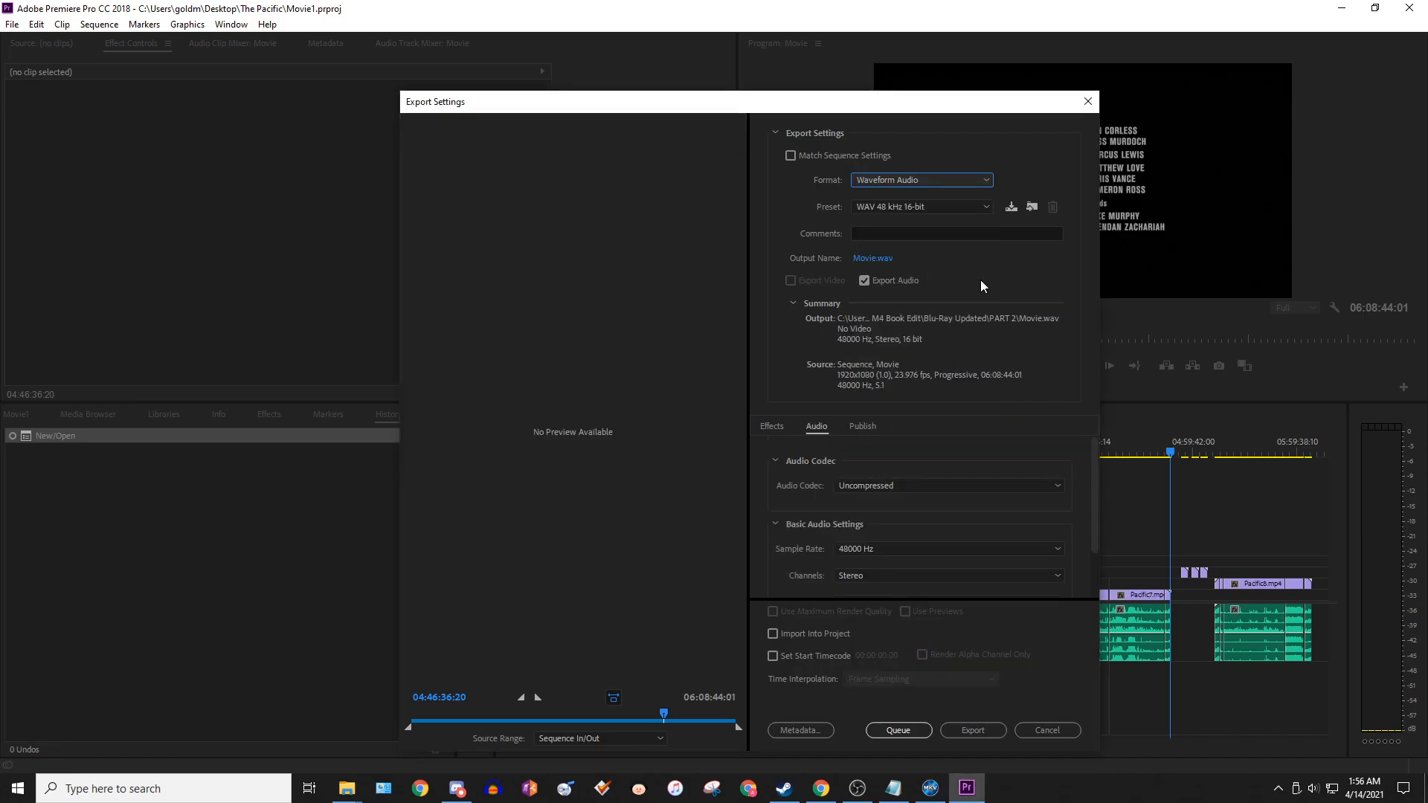
left_click(923, 204)
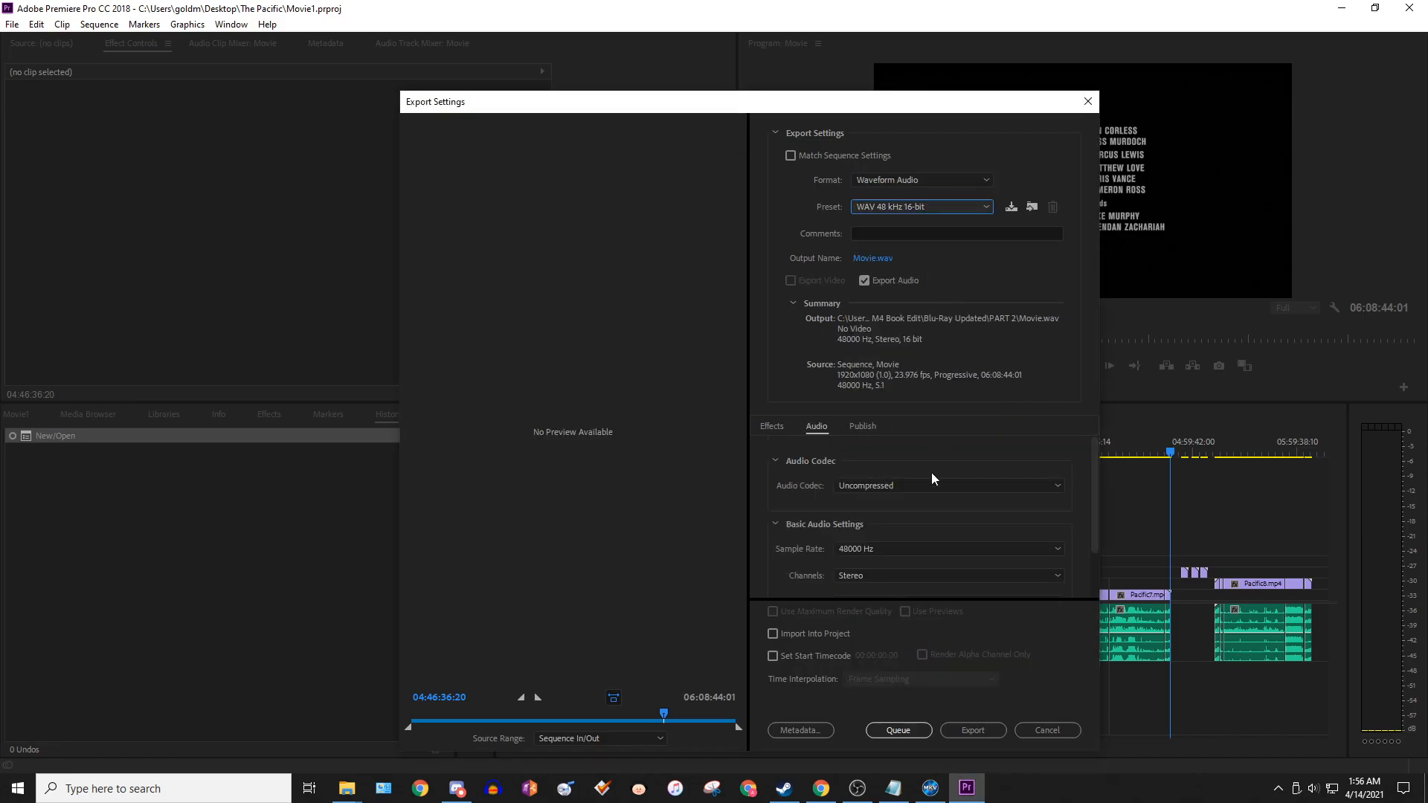
scroll(935, 472, "down", 1)
left_click(861, 525)
left_click(877, 547)
left_click(865, 525)
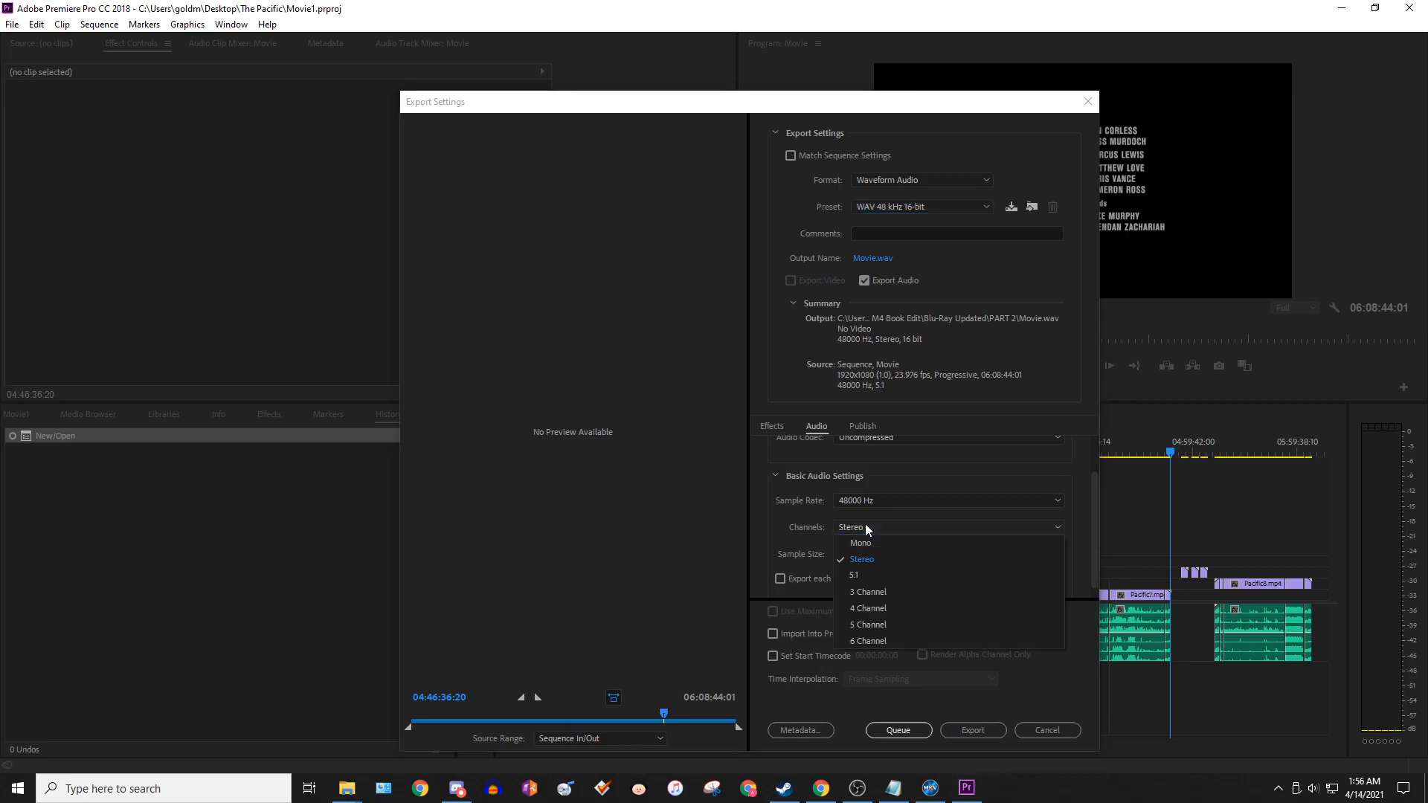
left_click(867, 577)
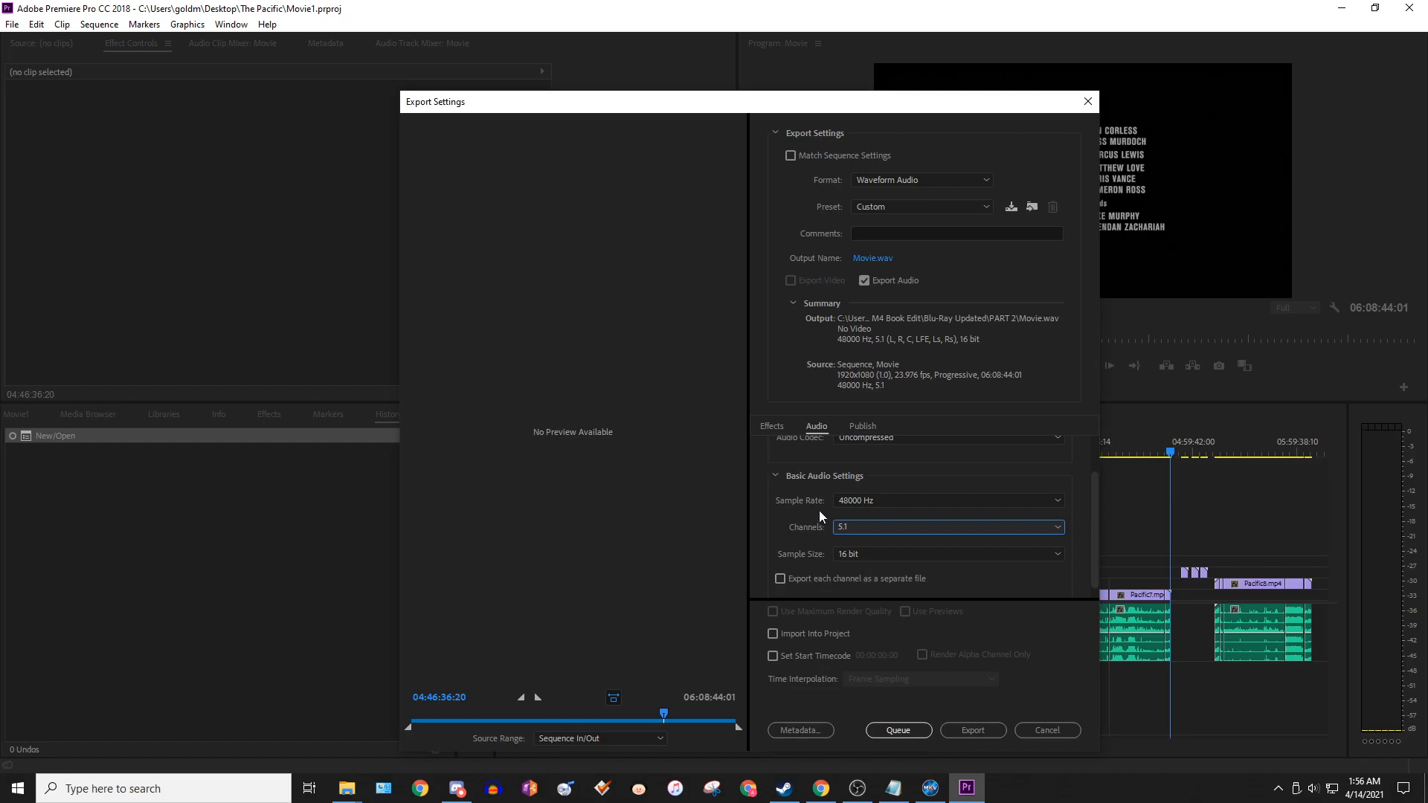
- Set the WAV export's sample size to 24 bit and export each 5.1 channel as a separate file
left_click(848, 552)
left_click(875, 600)
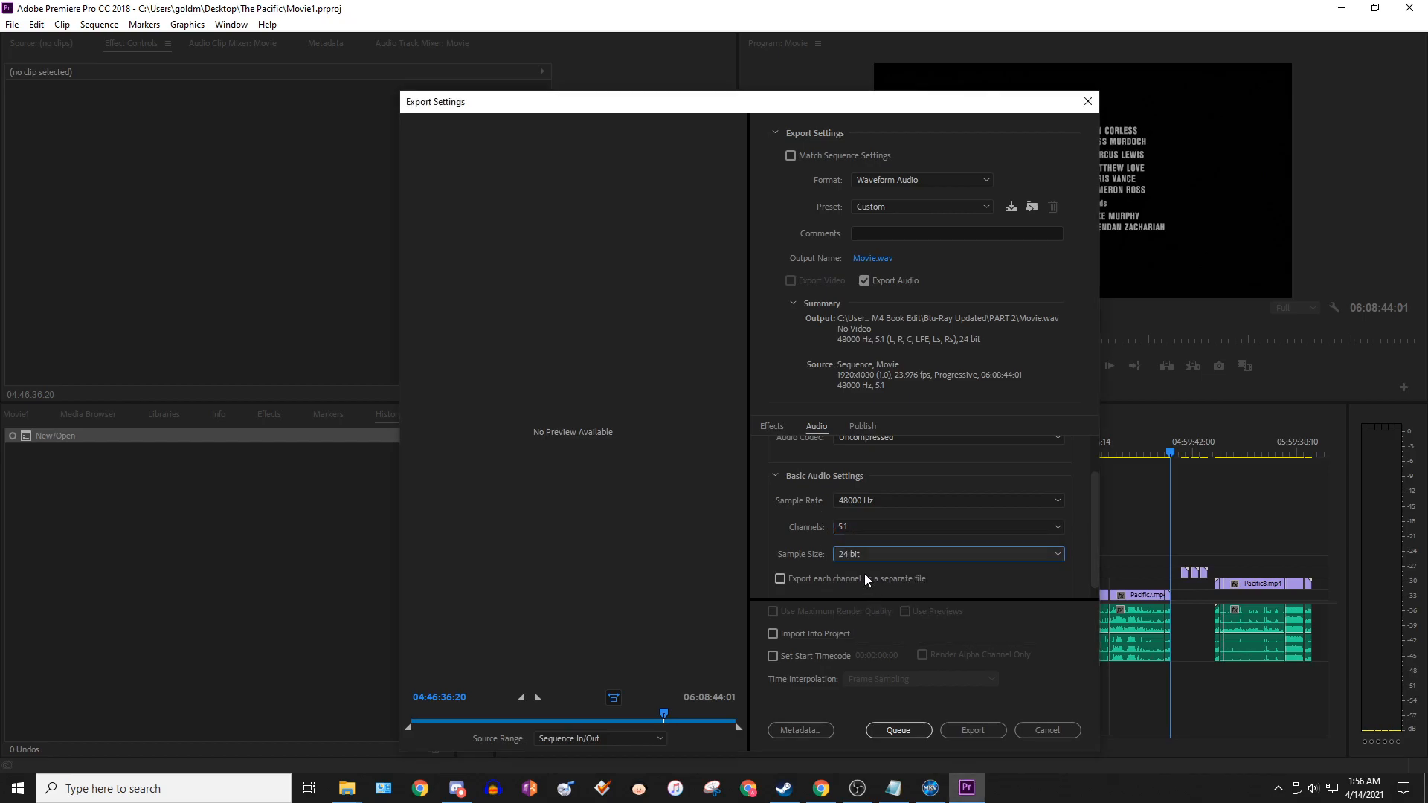
left_click(782, 577)
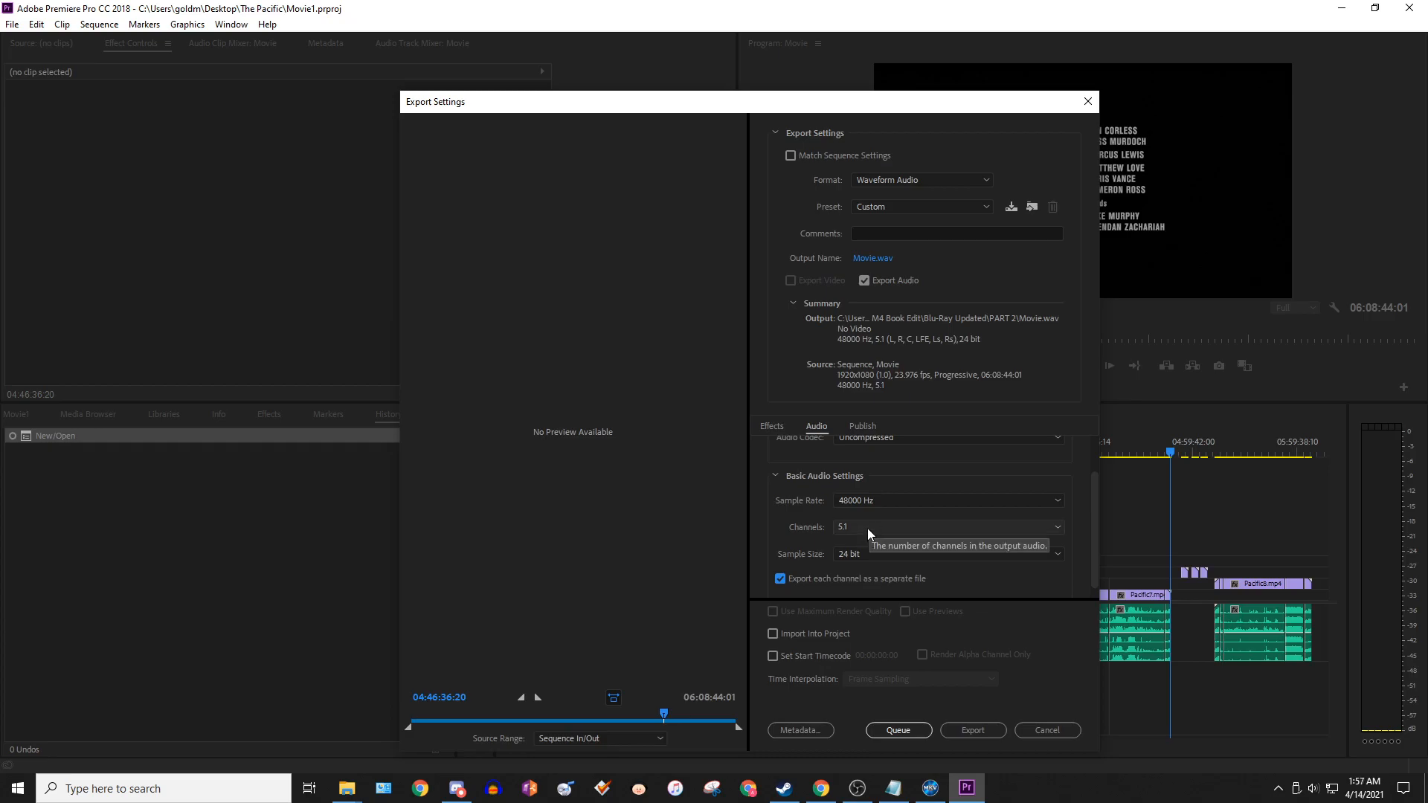
left_click(867, 528)
left_click(782, 577)
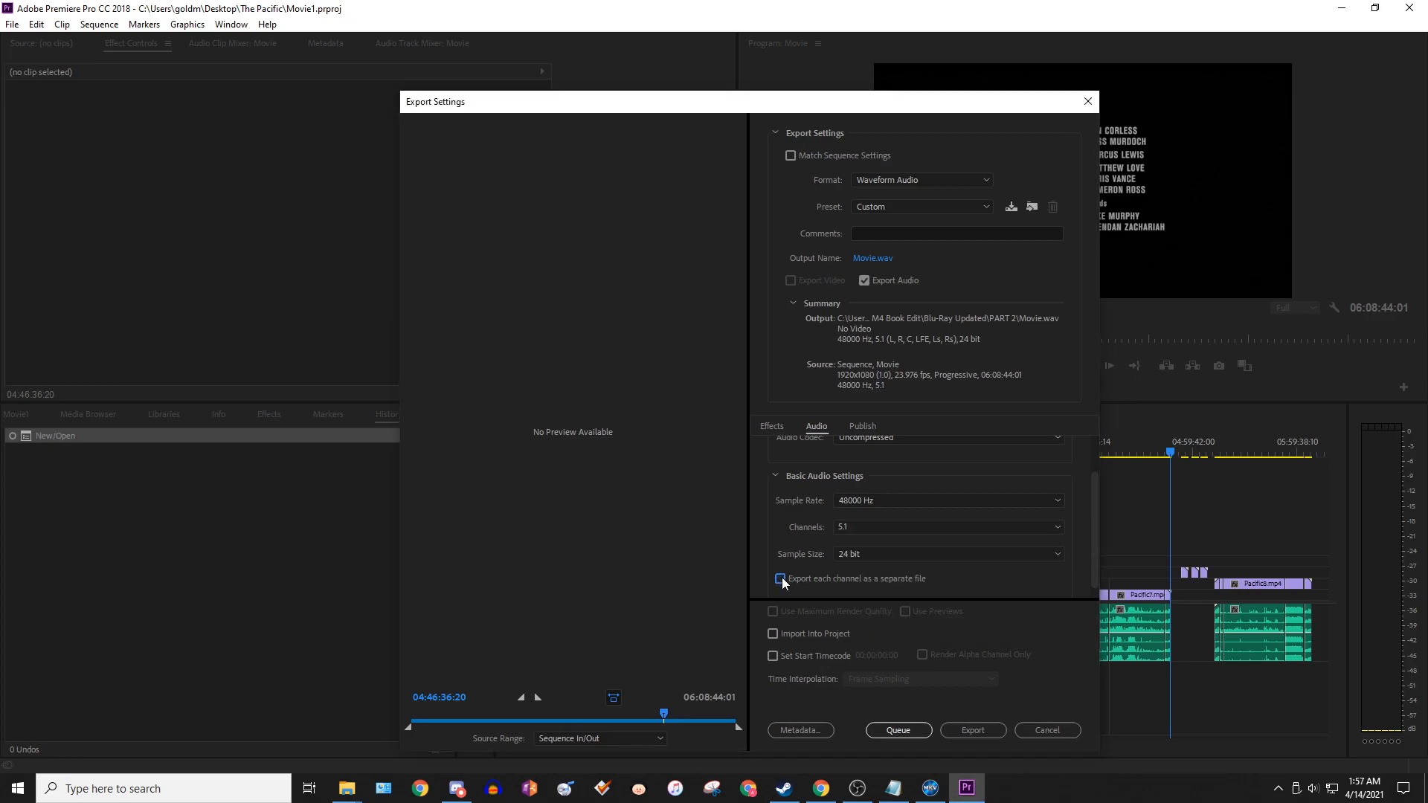
left_click(847, 526)
left_click(814, 556)
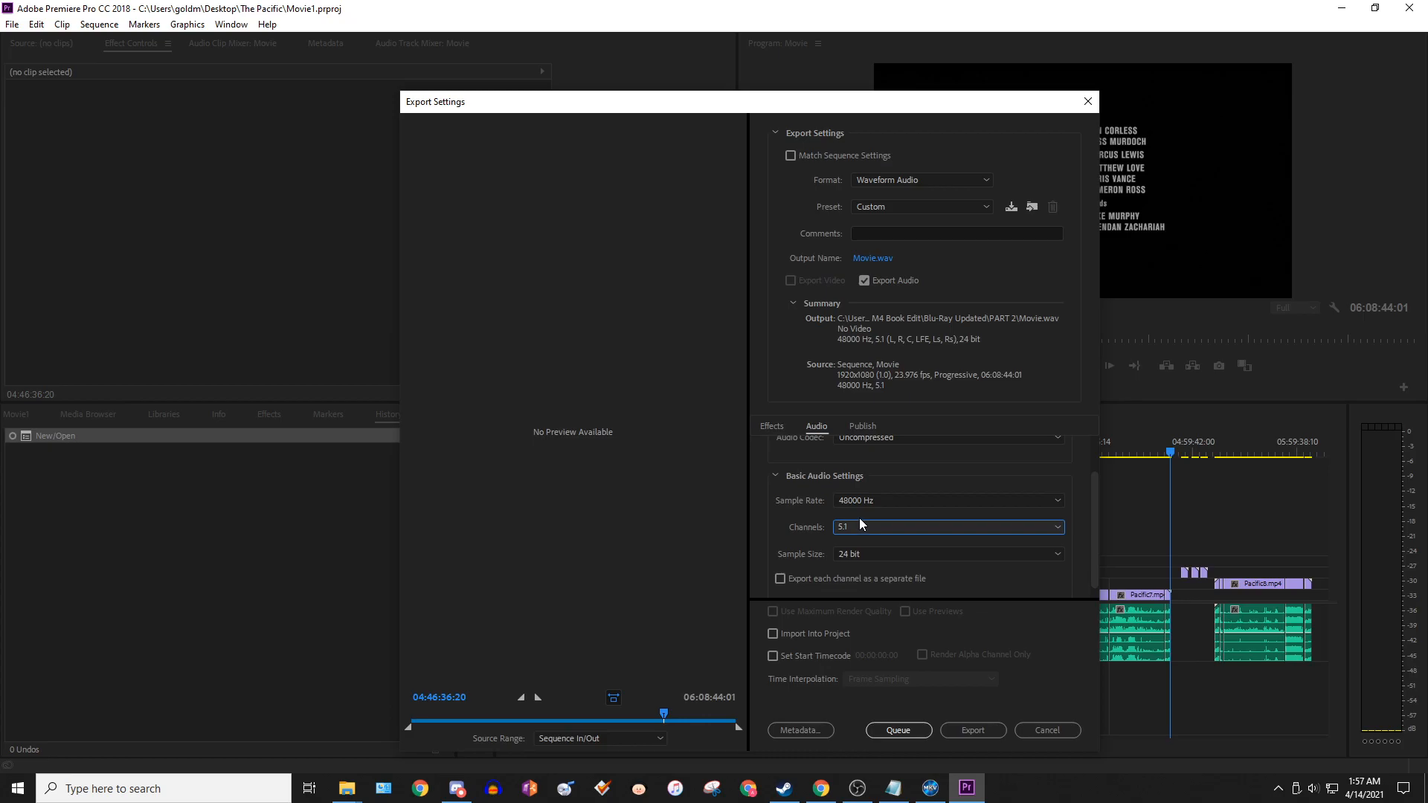
left_click(778, 579)
- Look over the WAV files in the 1-Pacific folder and Audacity's export options, and close both windows
mouse_move(346, 788)
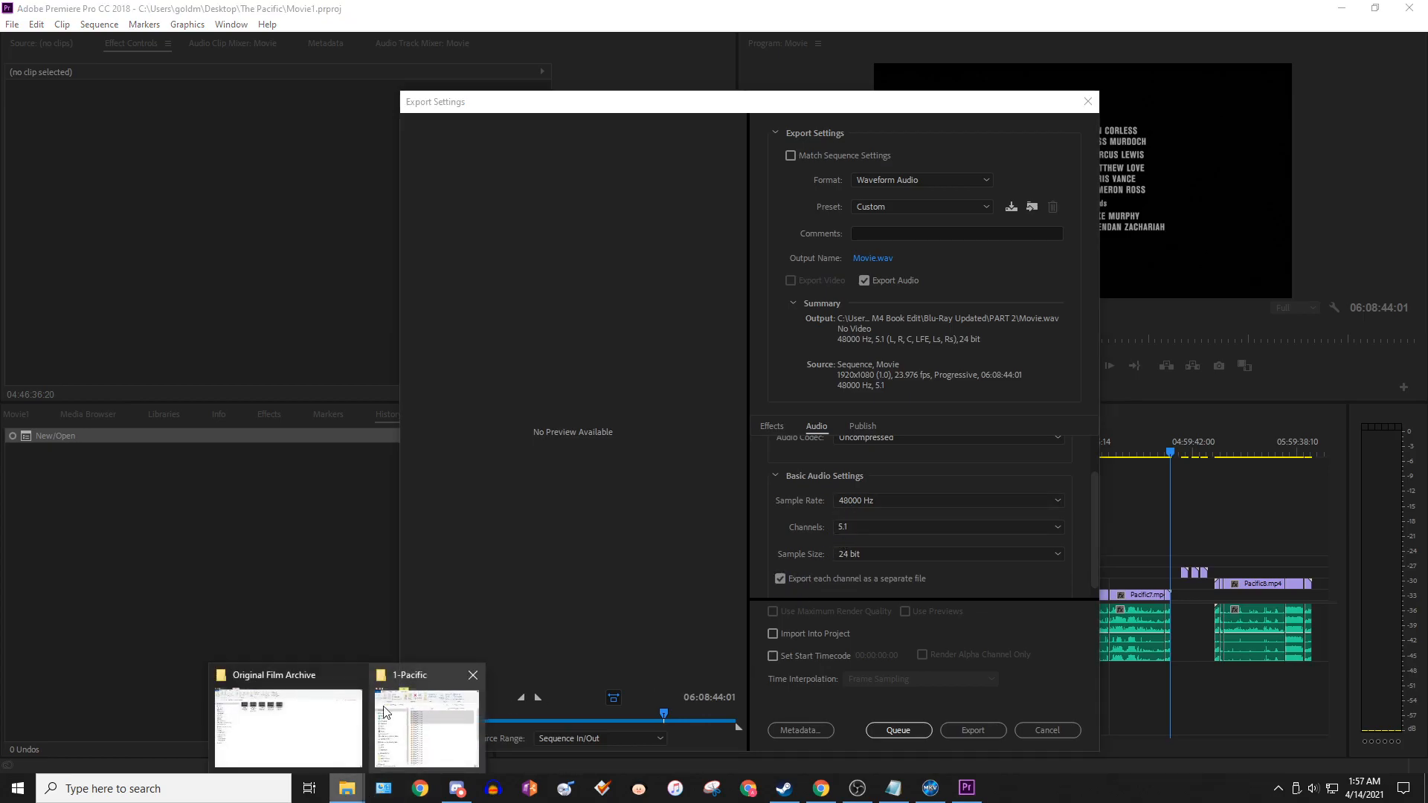
left_click(409, 721)
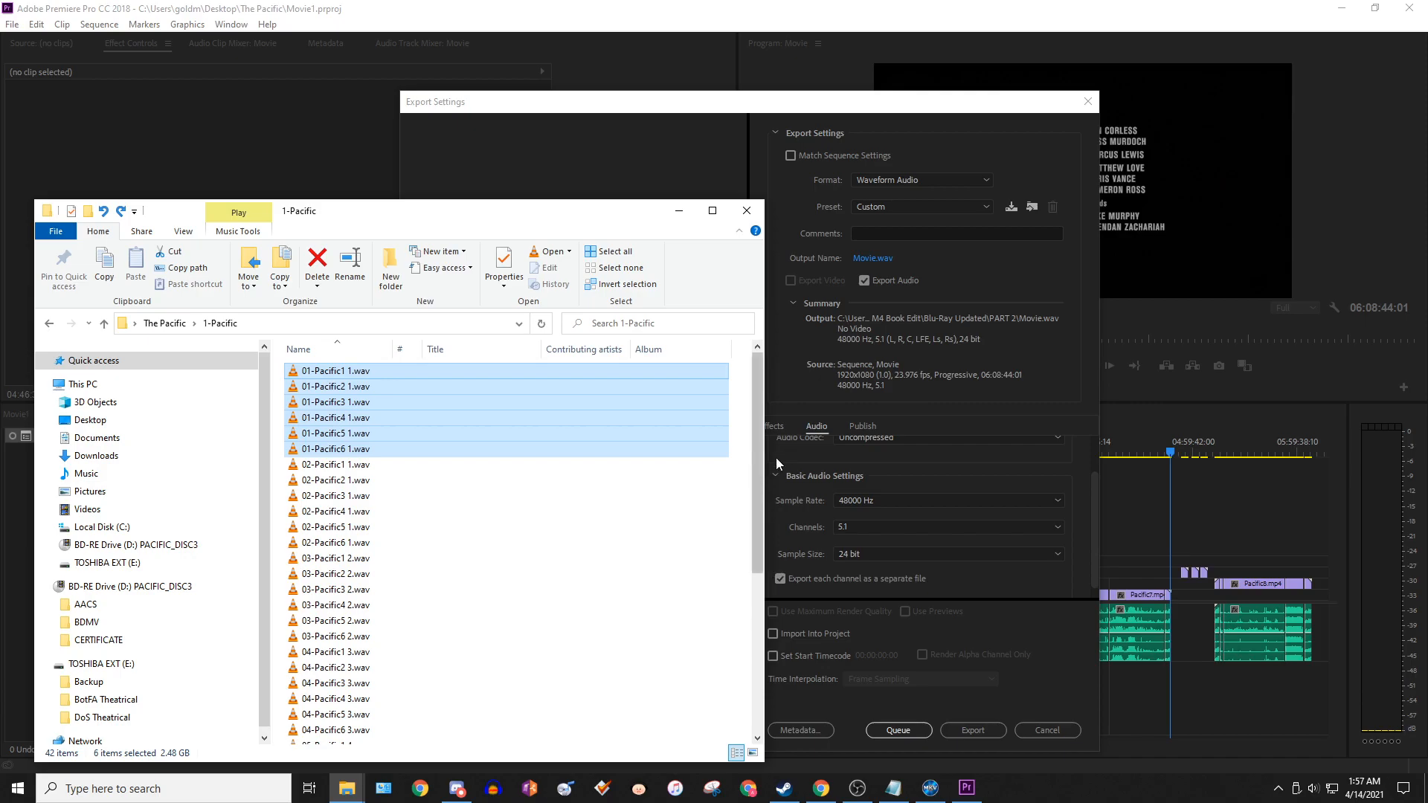
left_click(493, 788)
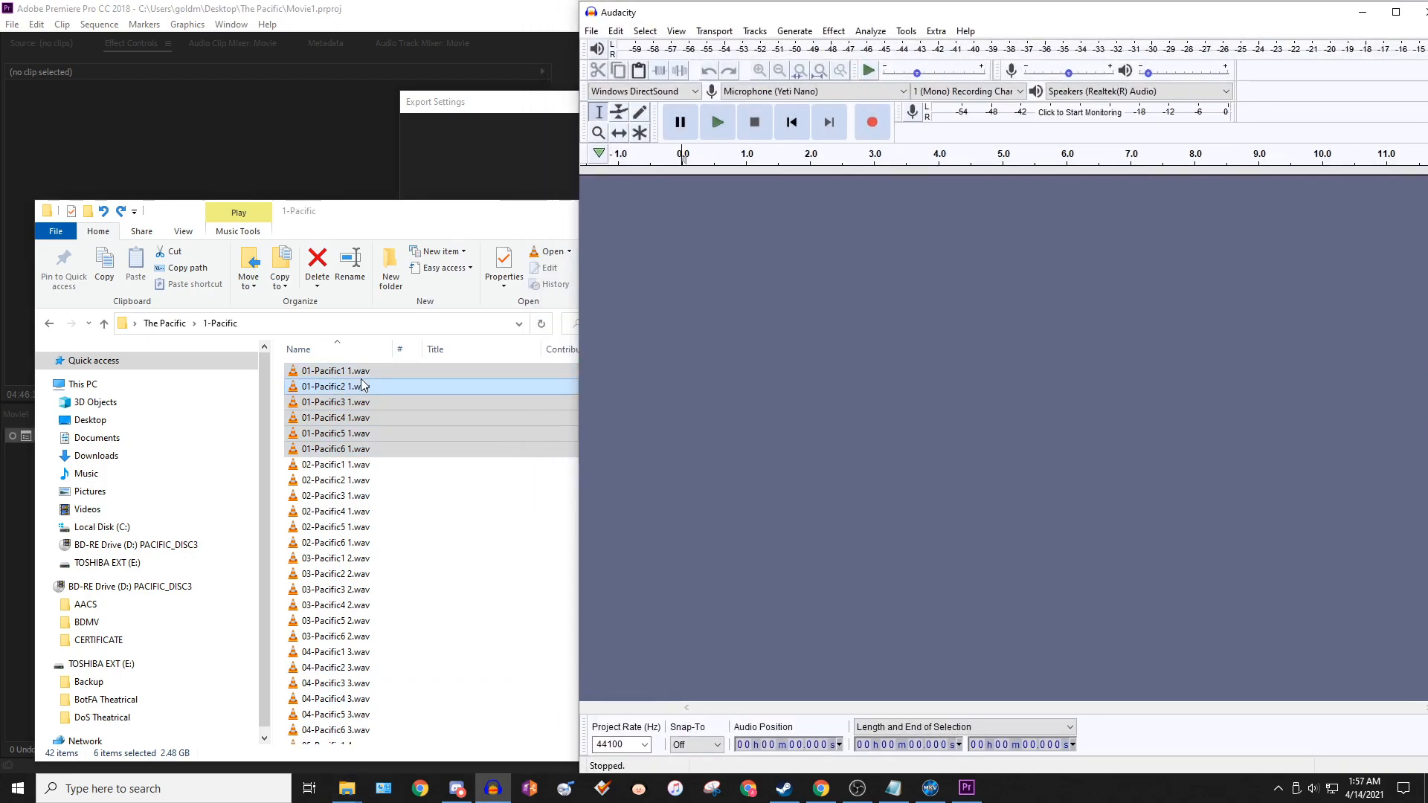
left_click(591, 30)
mouse_move(636, 140)
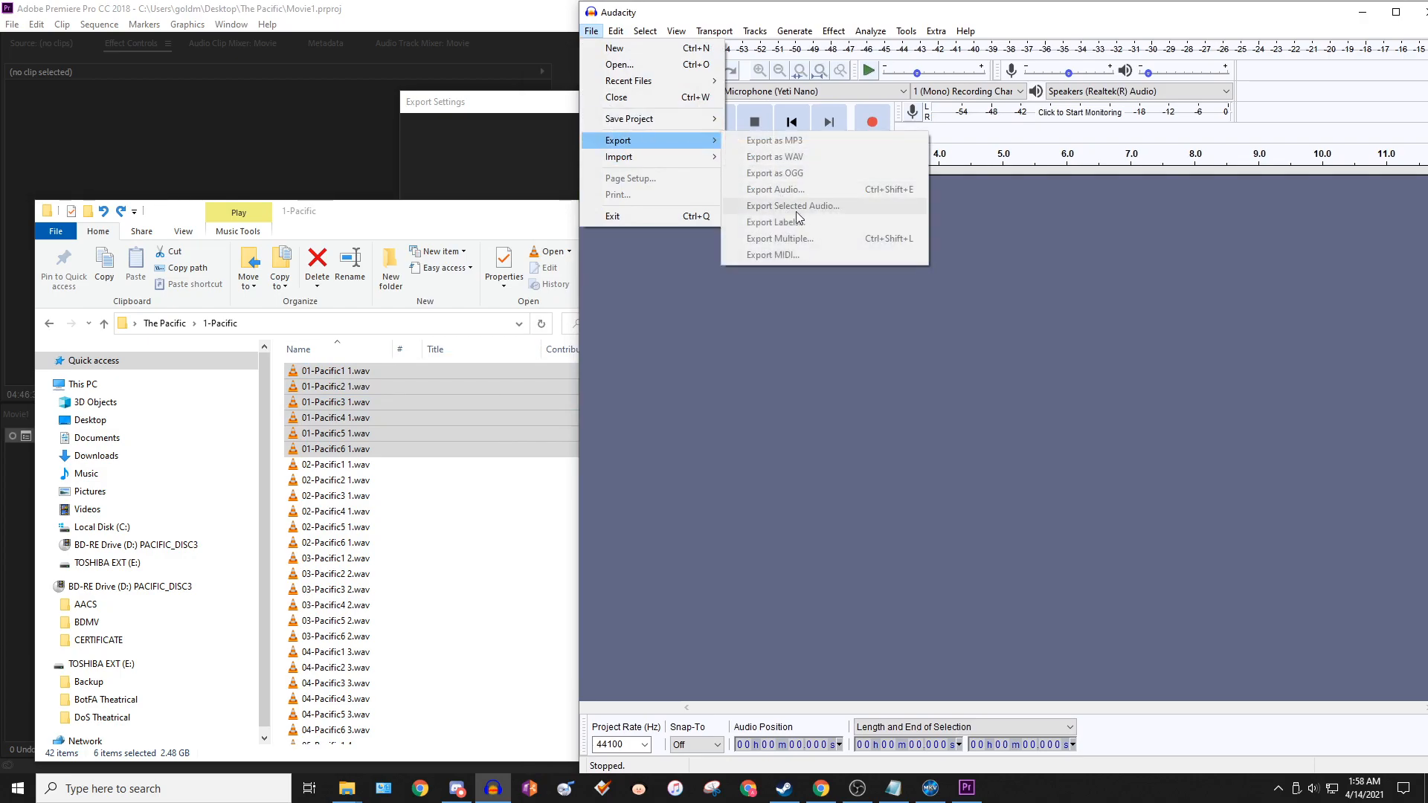
left_click(780, 436)
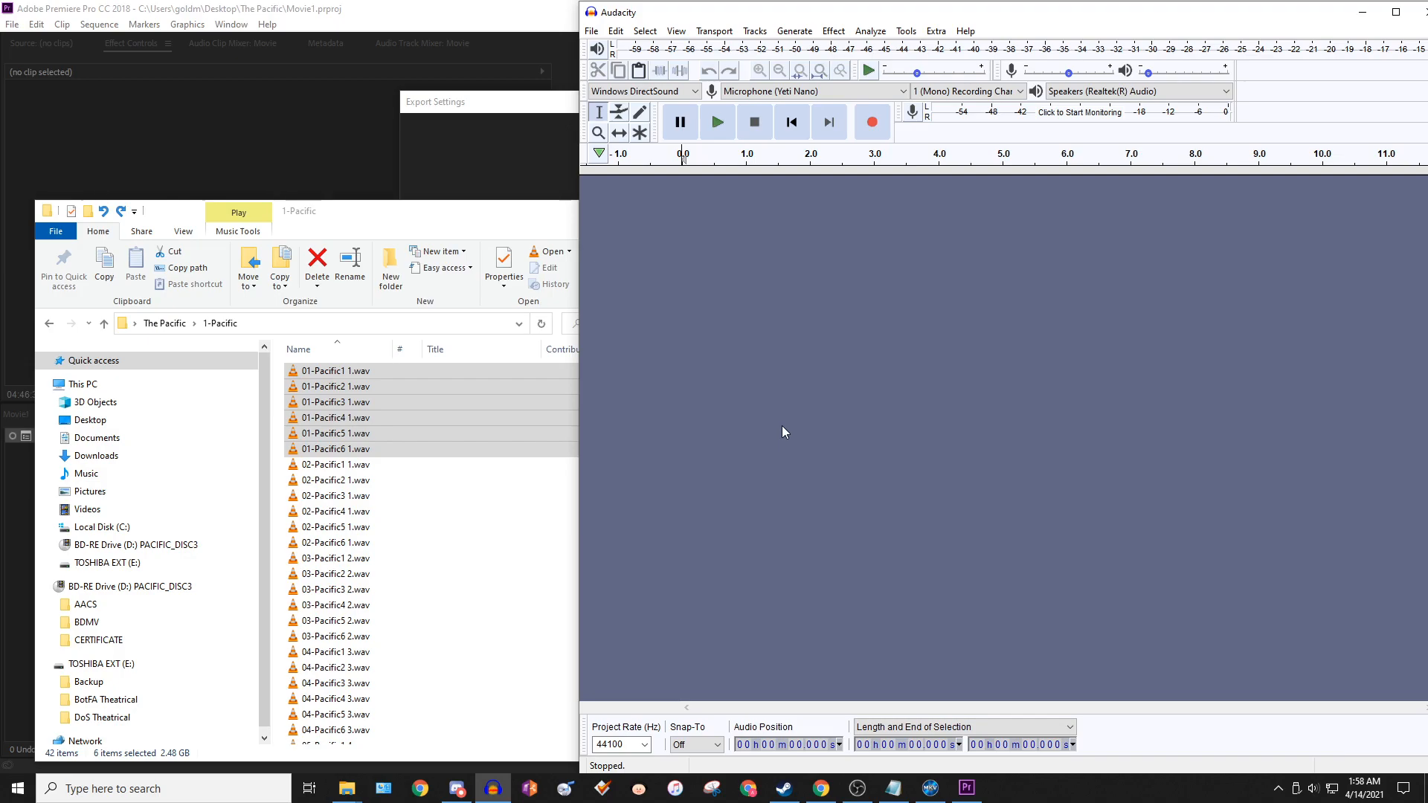
left_click_drag(771, 12, 679, 150)
left_click(1338, 159)
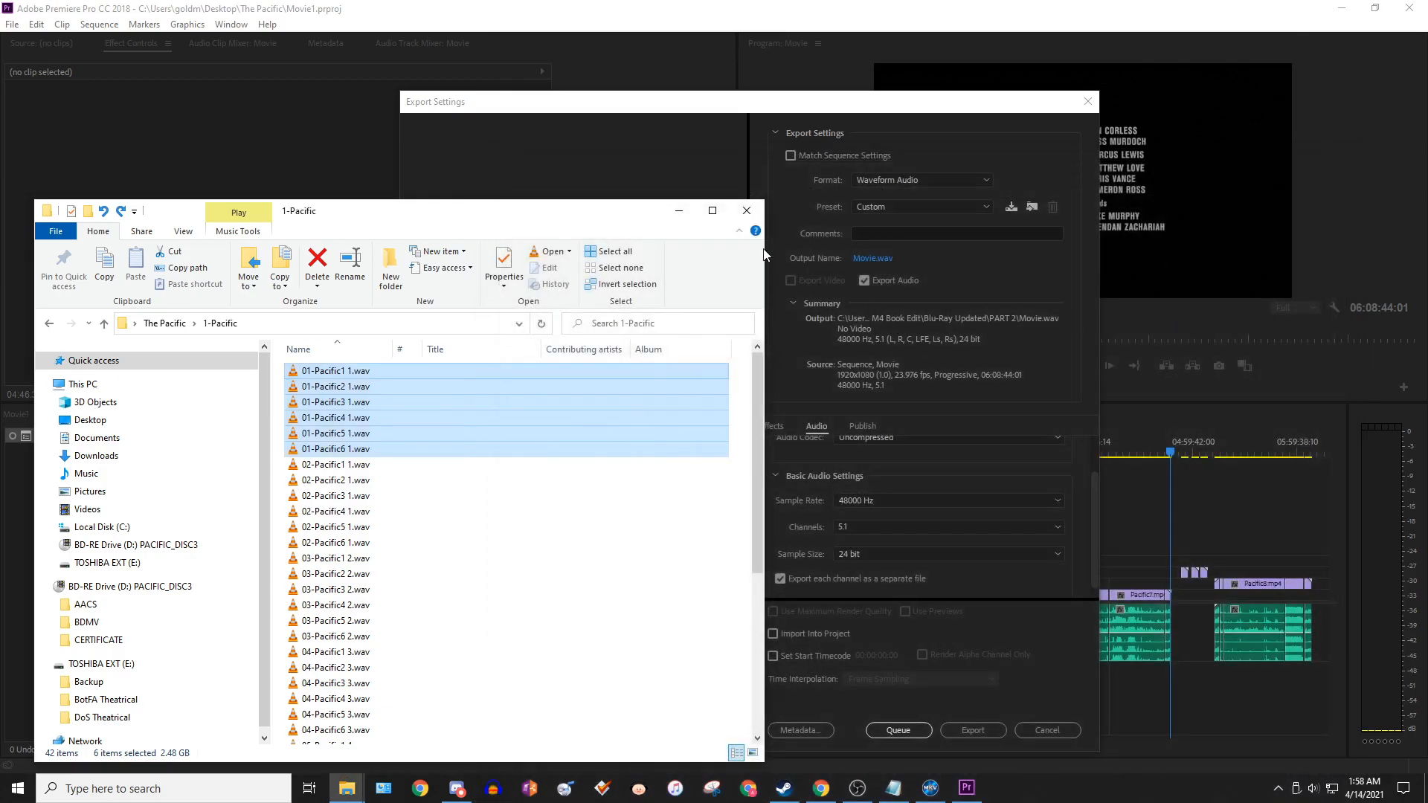
left_click(747, 215)
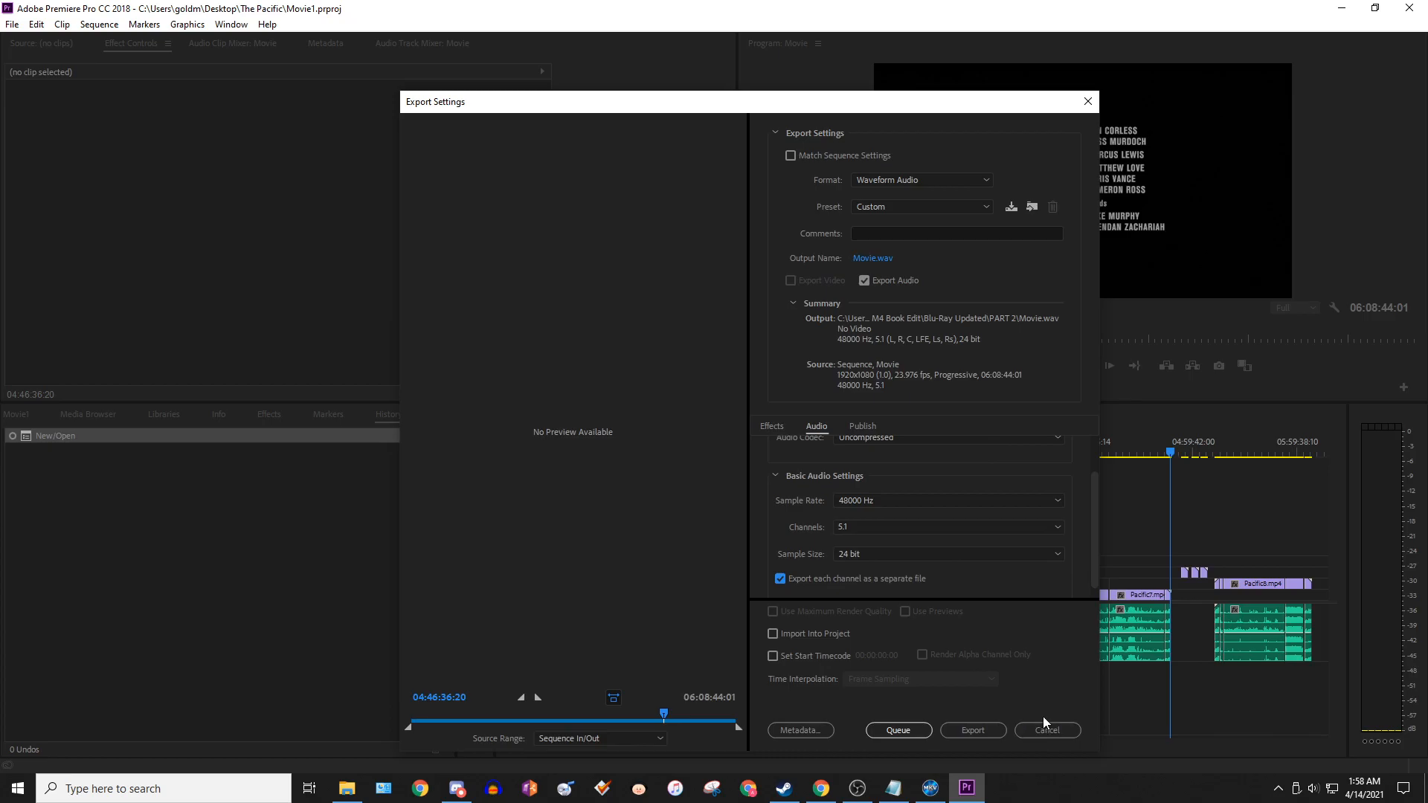
- Bring up the untitled command notes and open Info.txt from The Hobbit Rips folder
left_click(346, 789)
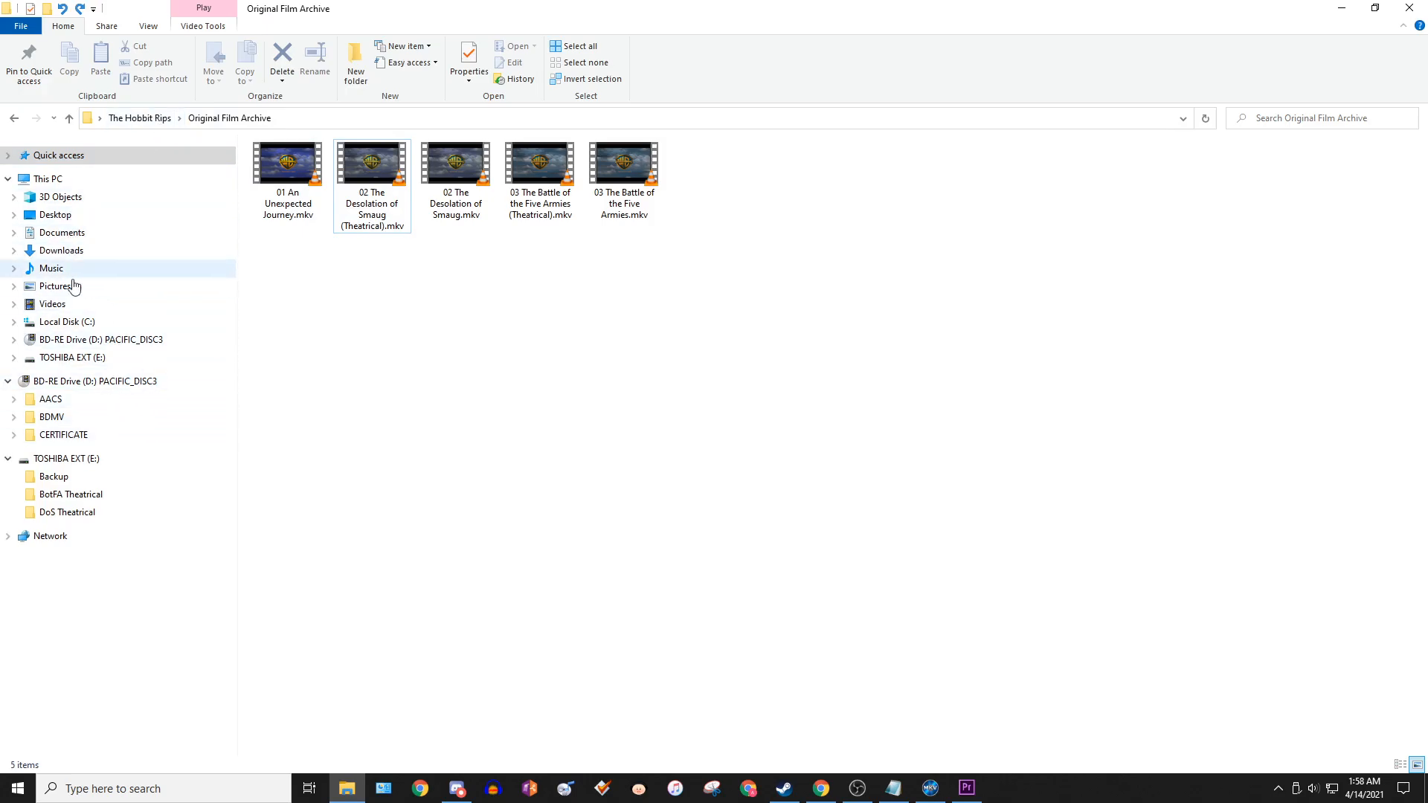
left_click(156, 121)
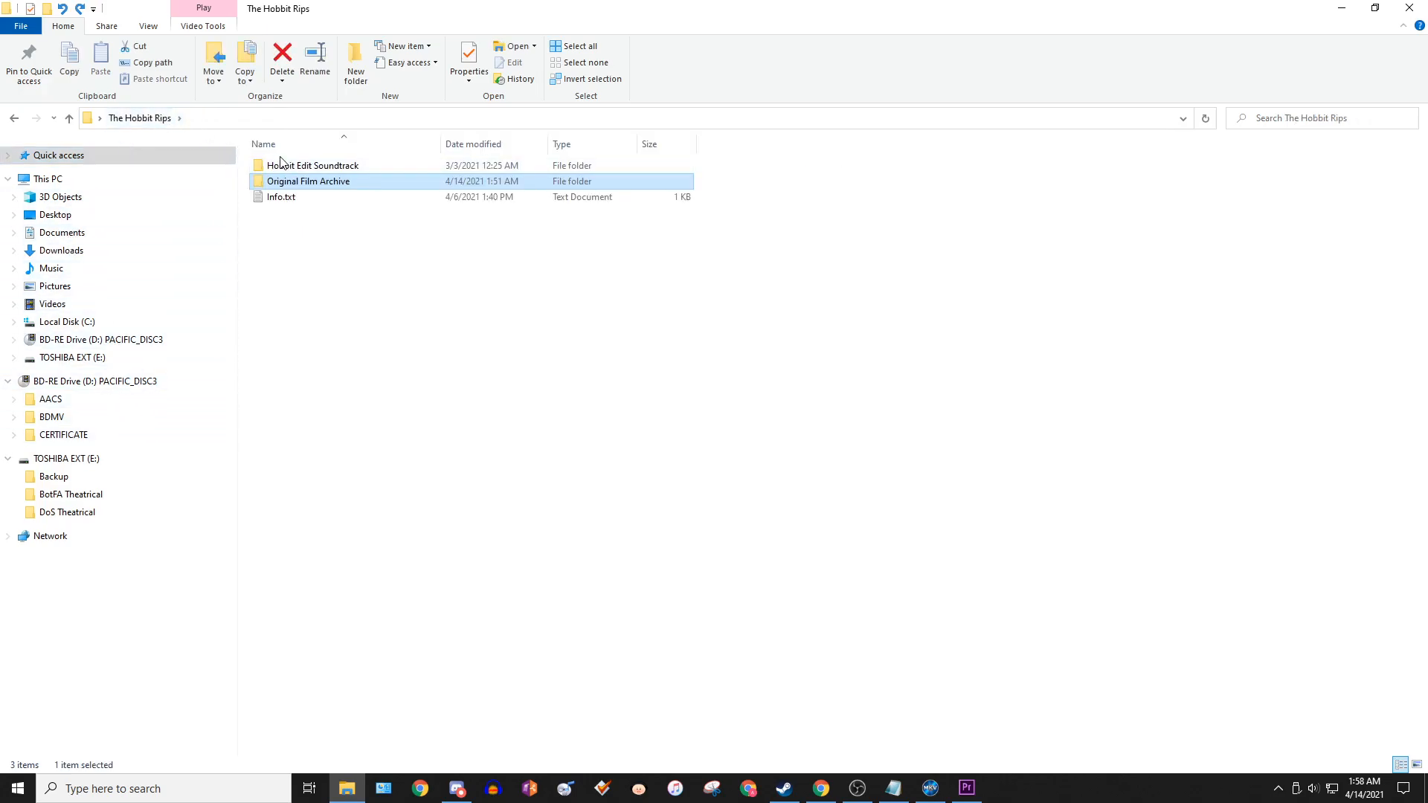
double_click(296, 182)
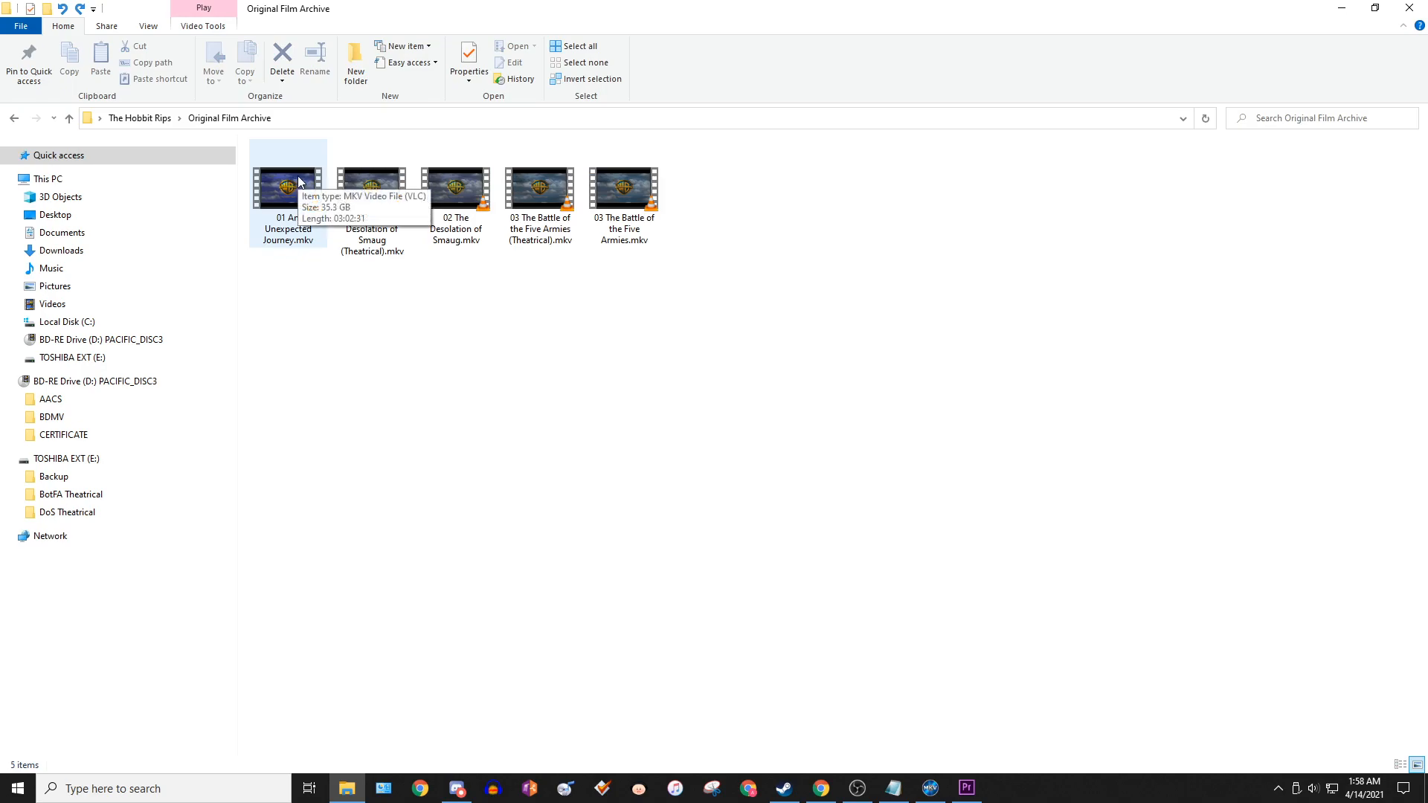
left_click(902, 779)
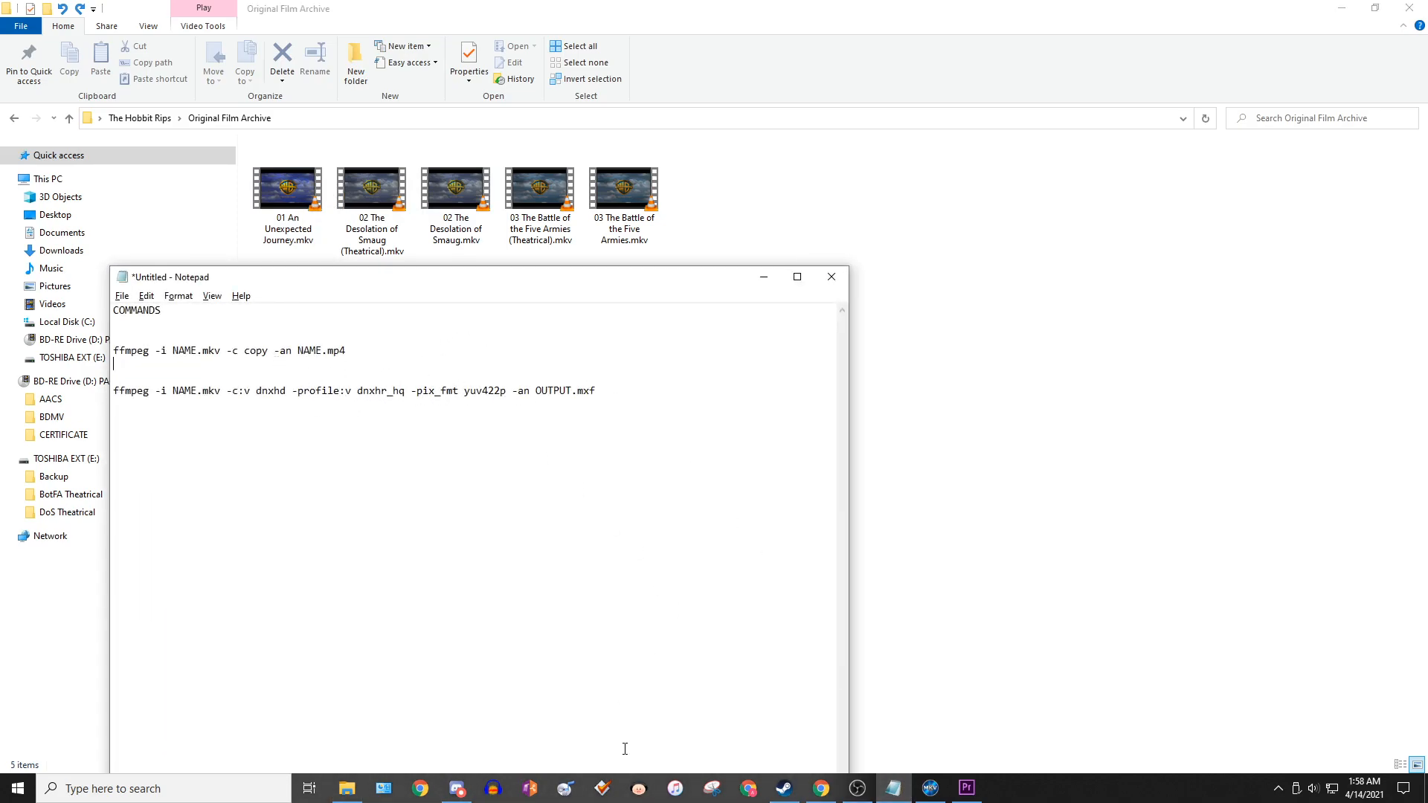
left_click(140, 118)
left_click(262, 217)
double_click(279, 198)
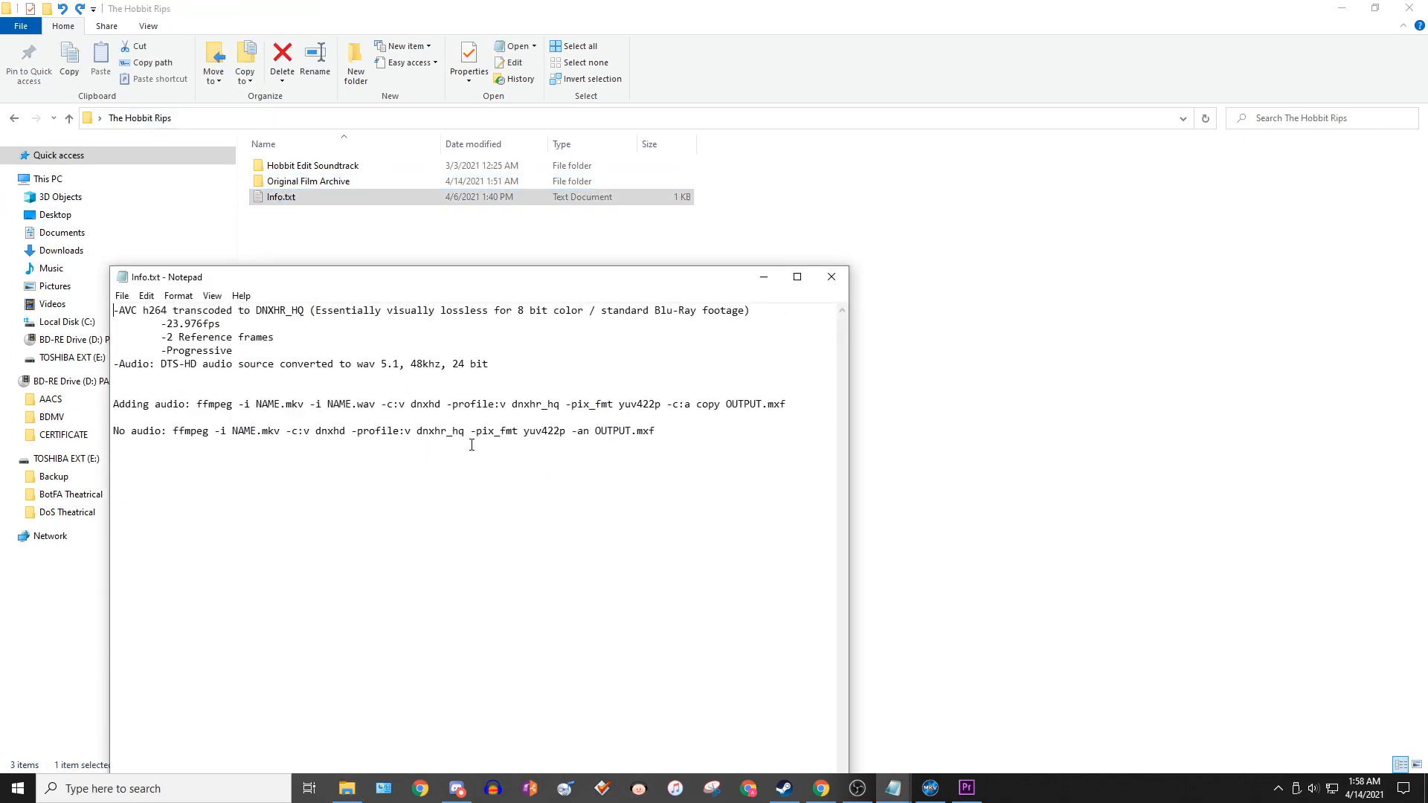
- Duplicate the command "ffmpeg -i NAME.mkv -c copy -an NAME.mp4" on a new line in the untitled notes
key("alt+Tab")
key("alt+Tab")
key("alt+Tab")
key("alt+Tab")
left_click_drag(480, 281, 876, 349)
left_click_drag(744, 420, 508, 421)
key("ctrl+c")
left_click(659, 437)
key("Return")
key("Up")
key("Return")
key("ctrl+v")
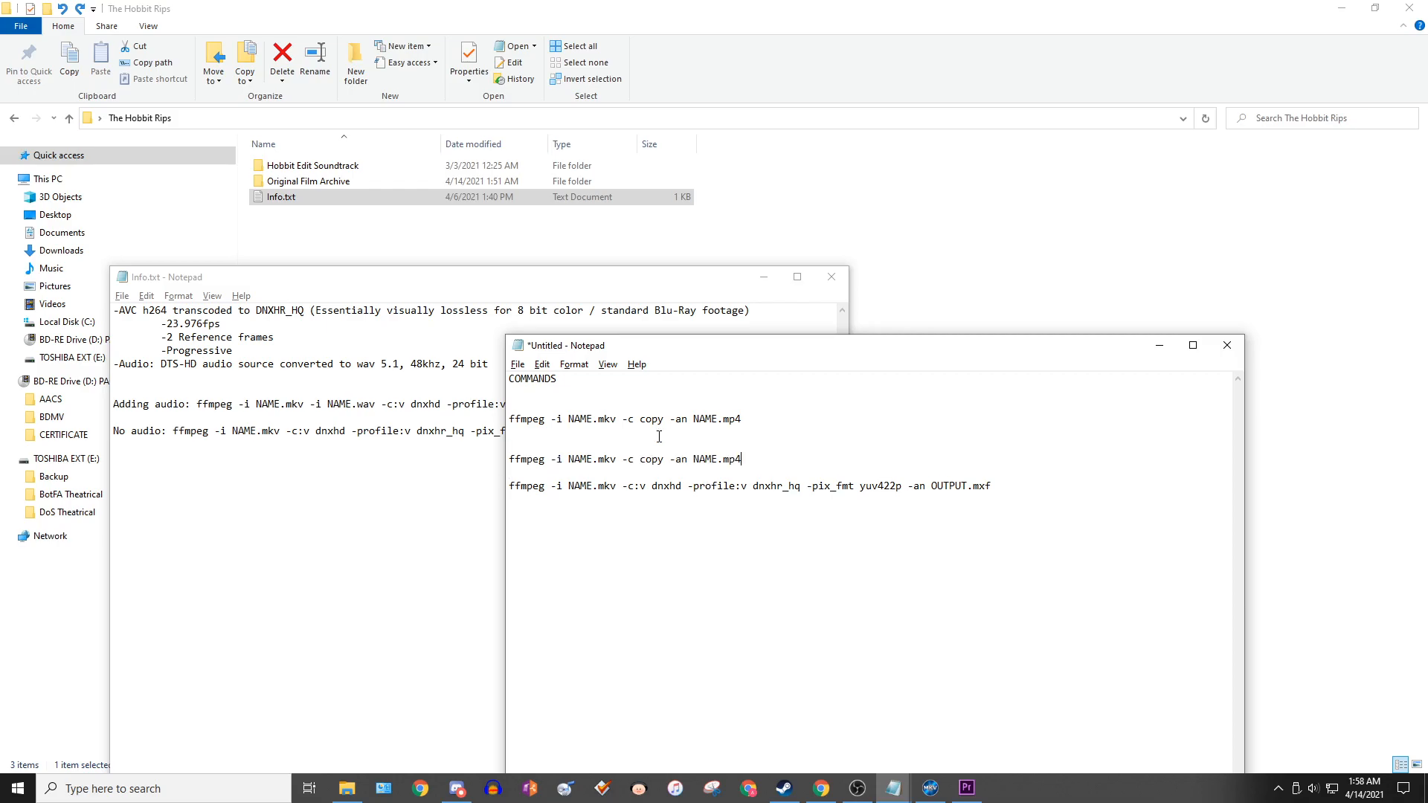
- Change the duplicated command's input to NAME.mp4 and add a second input, "-i NAME.ac3"
left_click_drag(710, 347, 855, 425)
type("-i NAME.")
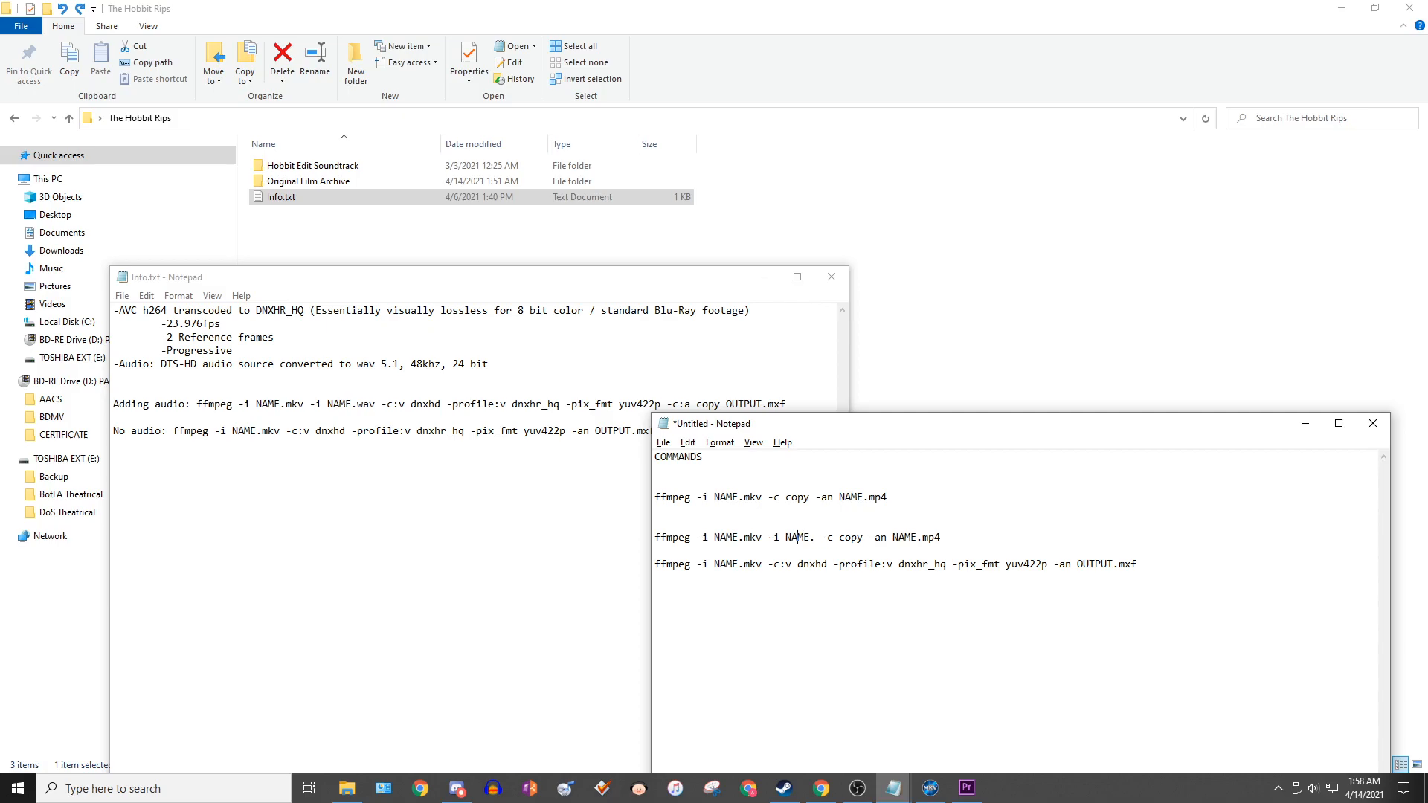
key("BackSpace")
key("BackSpace")
type("p4")
type("ac3")
- Remove the -an option so the duplicated command reads "ffmpeg -i NAME.mp4 -i NAME.ac3 -c copy NAME.mp4"
left_click_drag(906, 538, 890, 540)
key("BackSpace")
key("BackSpace")
key("ctrl+s")
key("Escape")
left_click_drag(861, 435, 811, 470)
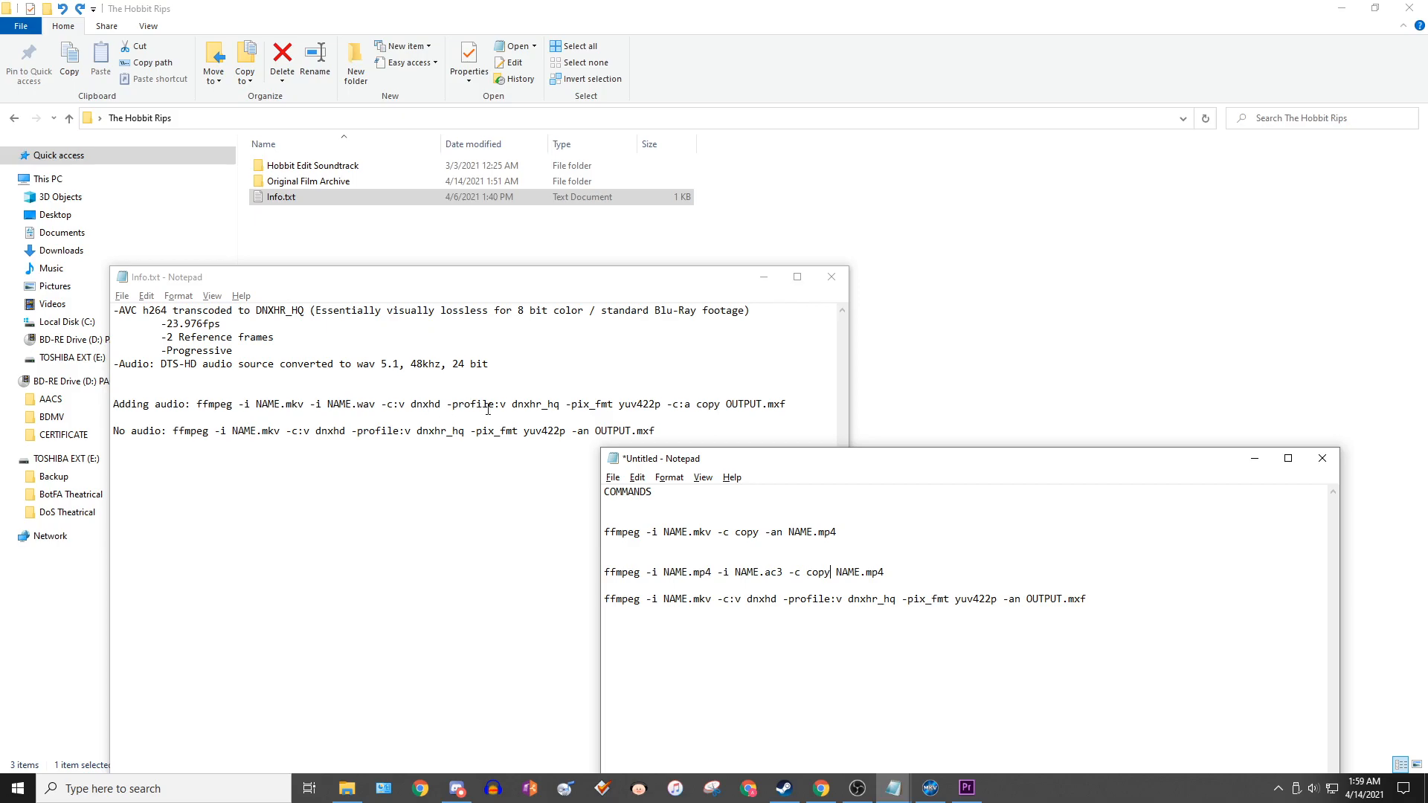
left_click_drag(878, 580, 599, 572)
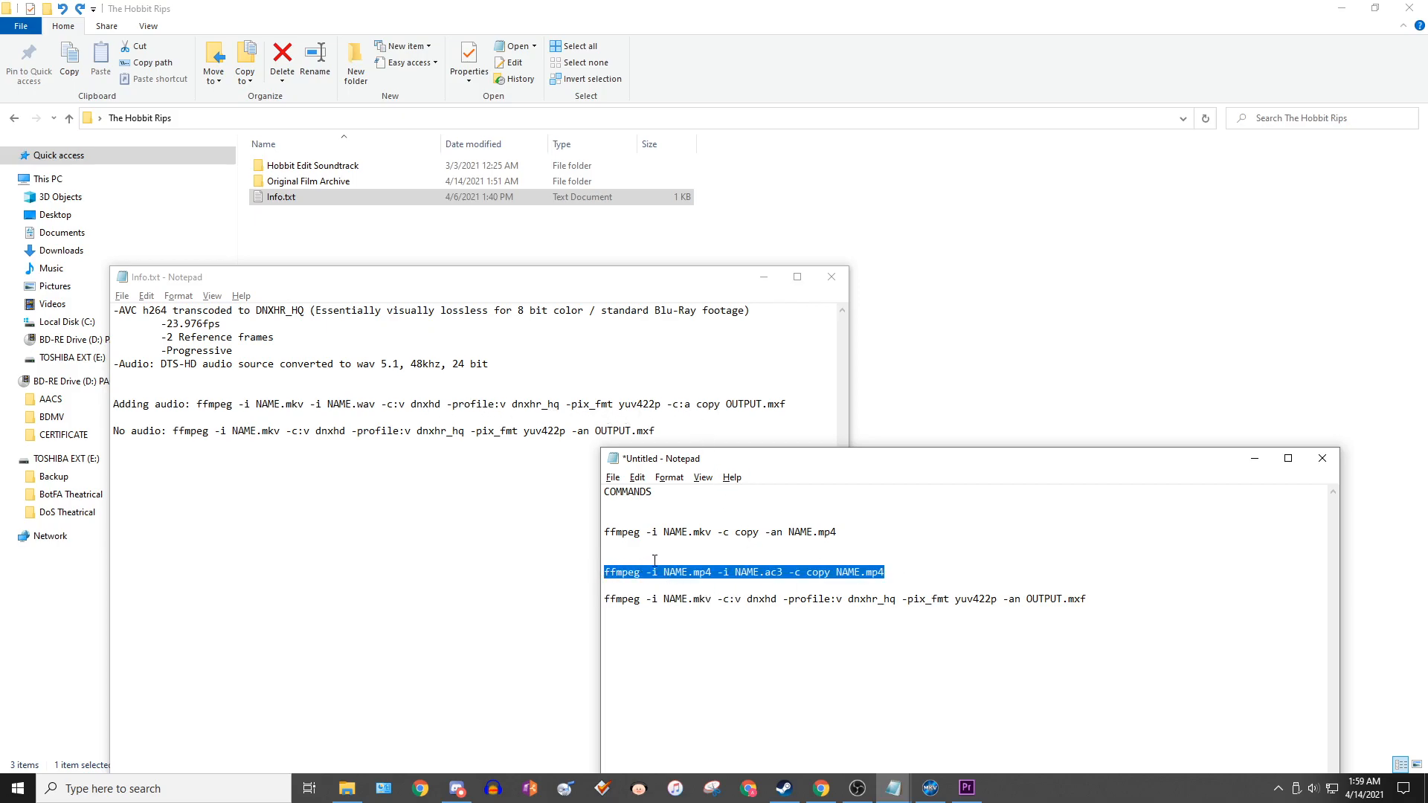
left_click(723, 558)
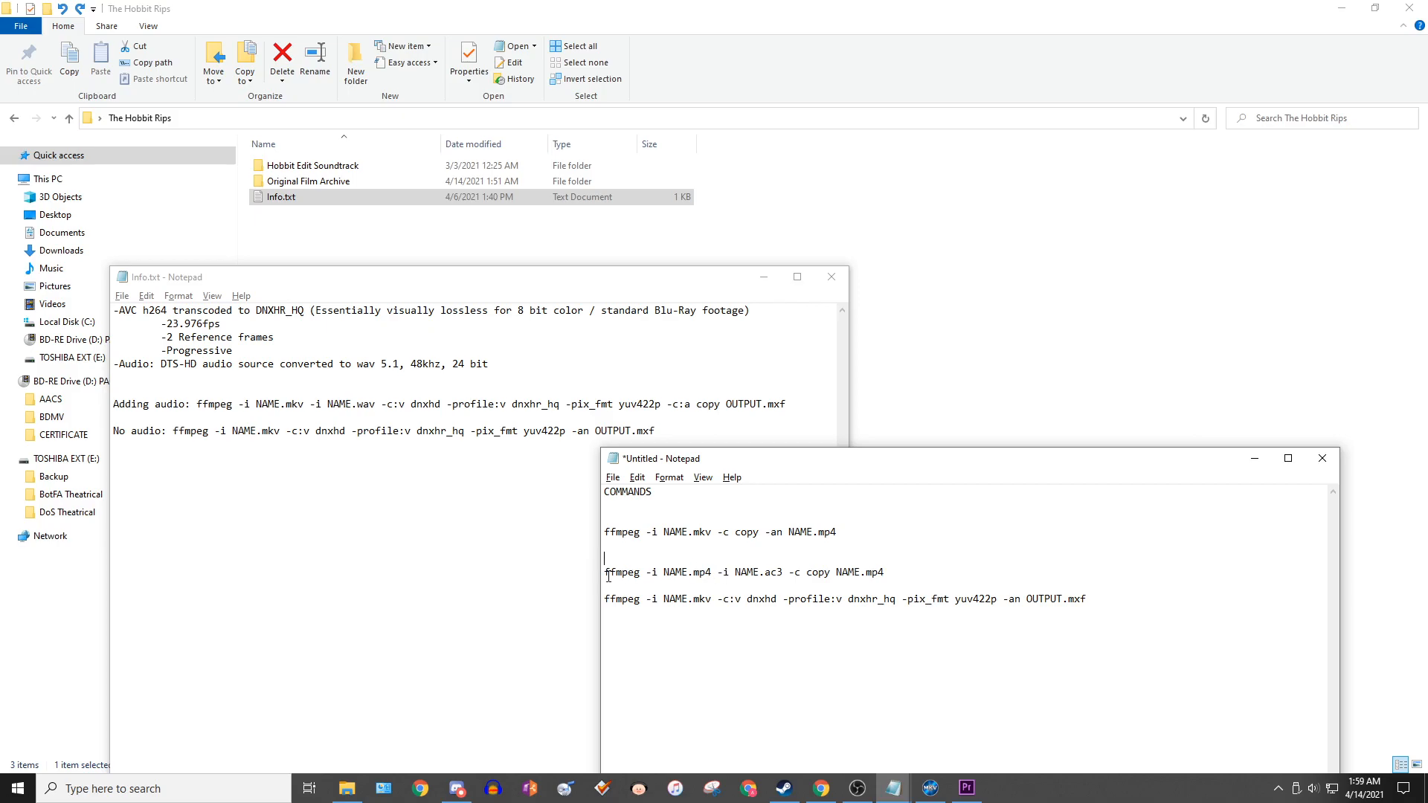
left_click_drag(607, 575, 736, 574)
left_click(837, 573)
left_click_drag(886, 572, 603, 572)
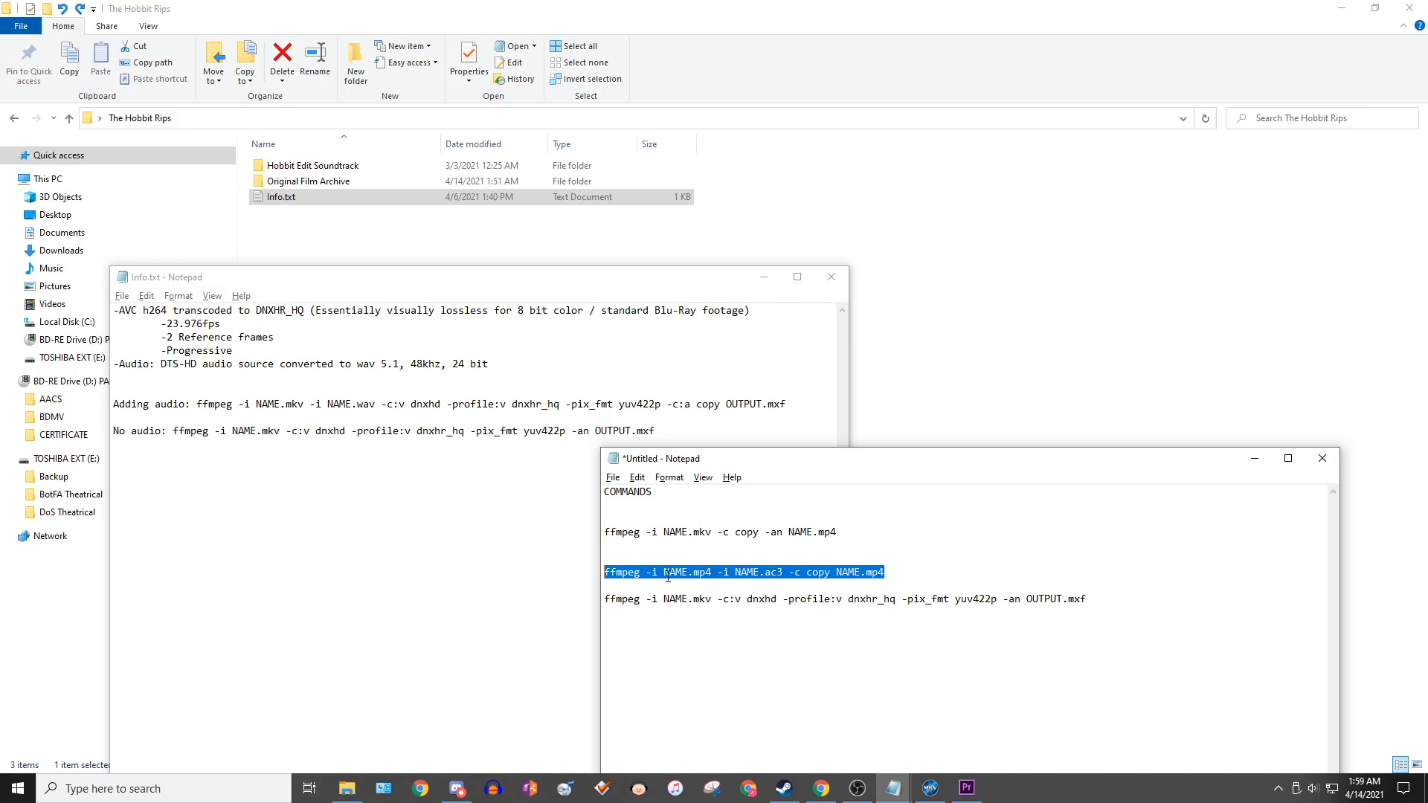
- Replace the ac3 extension of the command's audio input with dtshd
left_click(708, 572)
left_click_drag(765, 572, 783, 571)
type("t")
key("BackSpace")
type("dtshd")
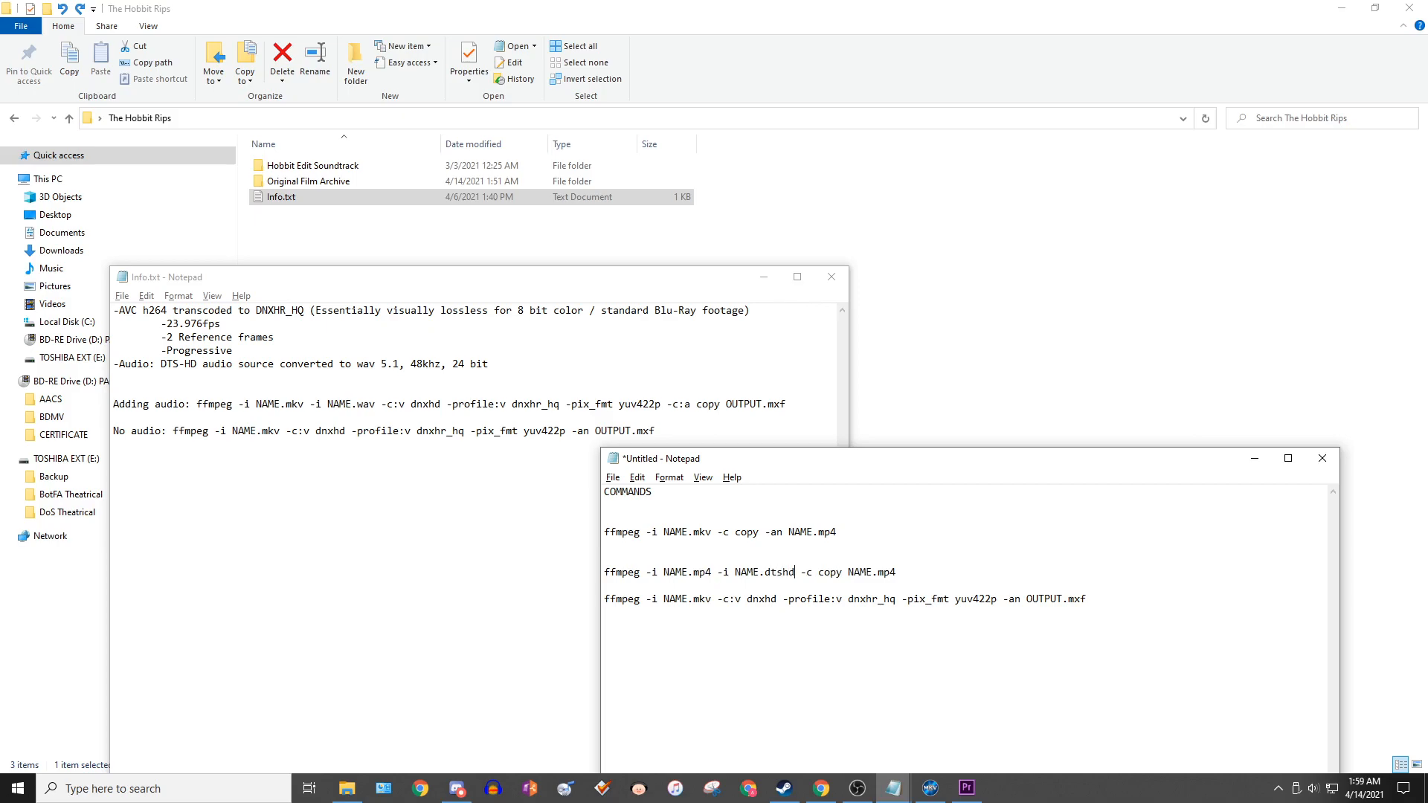
left_click_drag(909, 571, 604, 572)
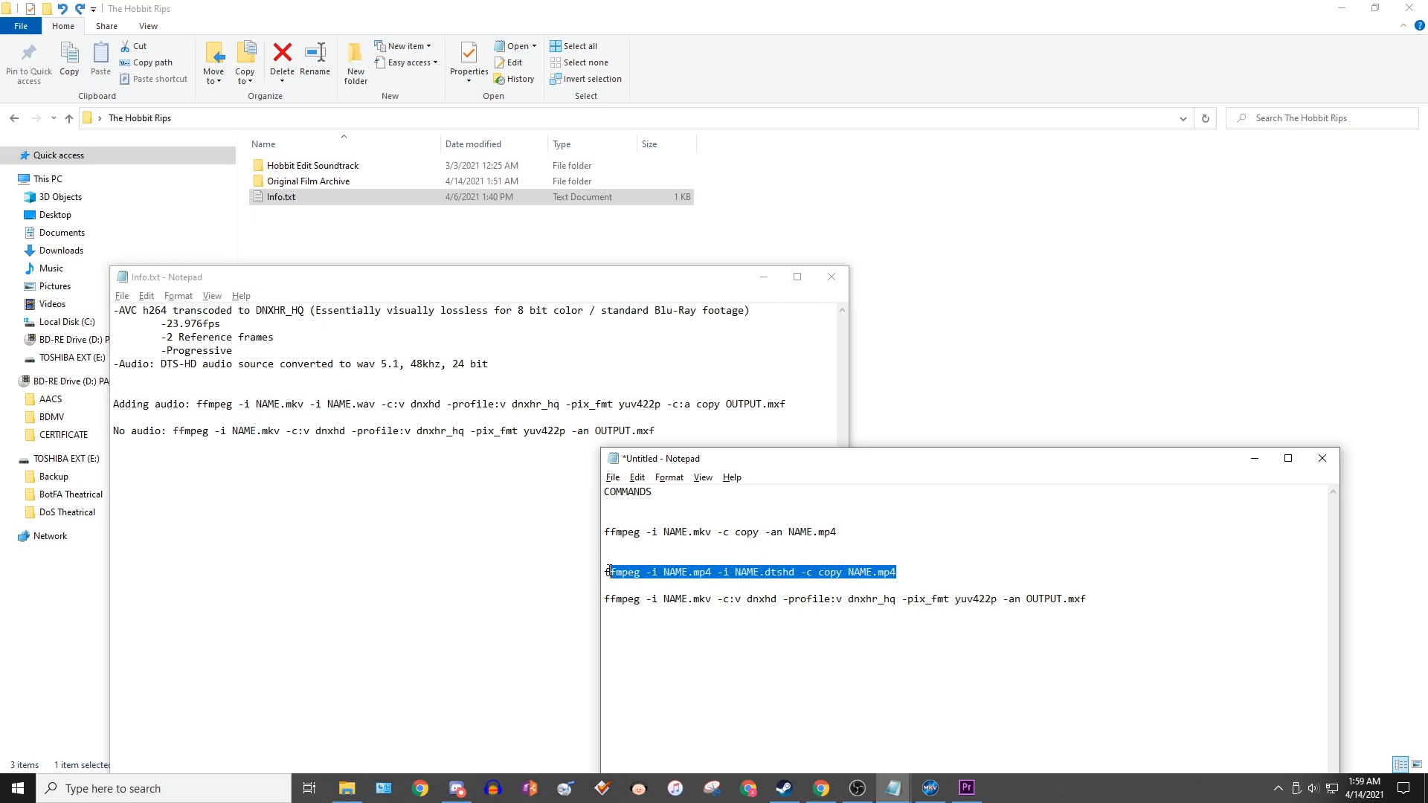
left_click(705, 571)
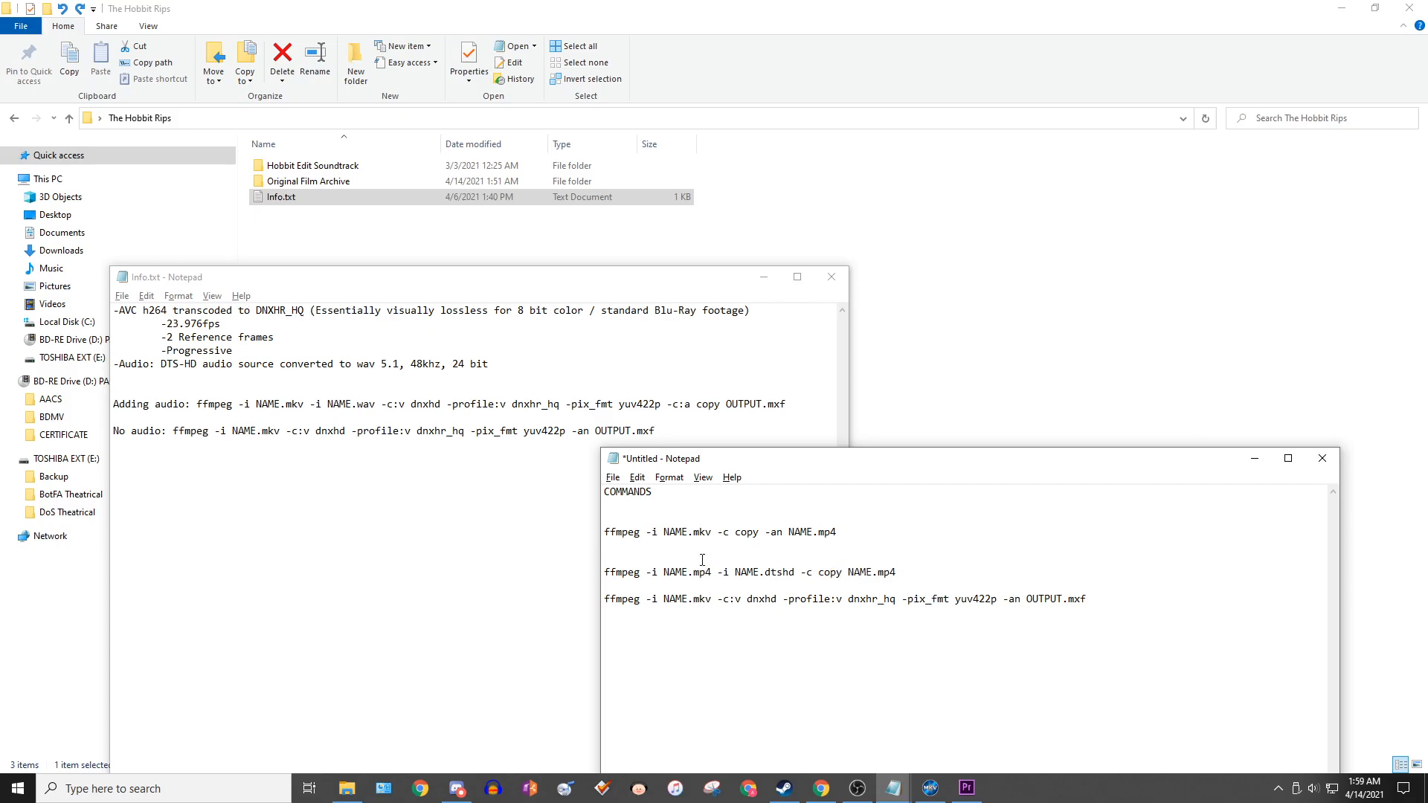
- Launch MKVToolNix GUI and dismiss its online update check
key("super")
type("mkv")
left_click(116, 434)
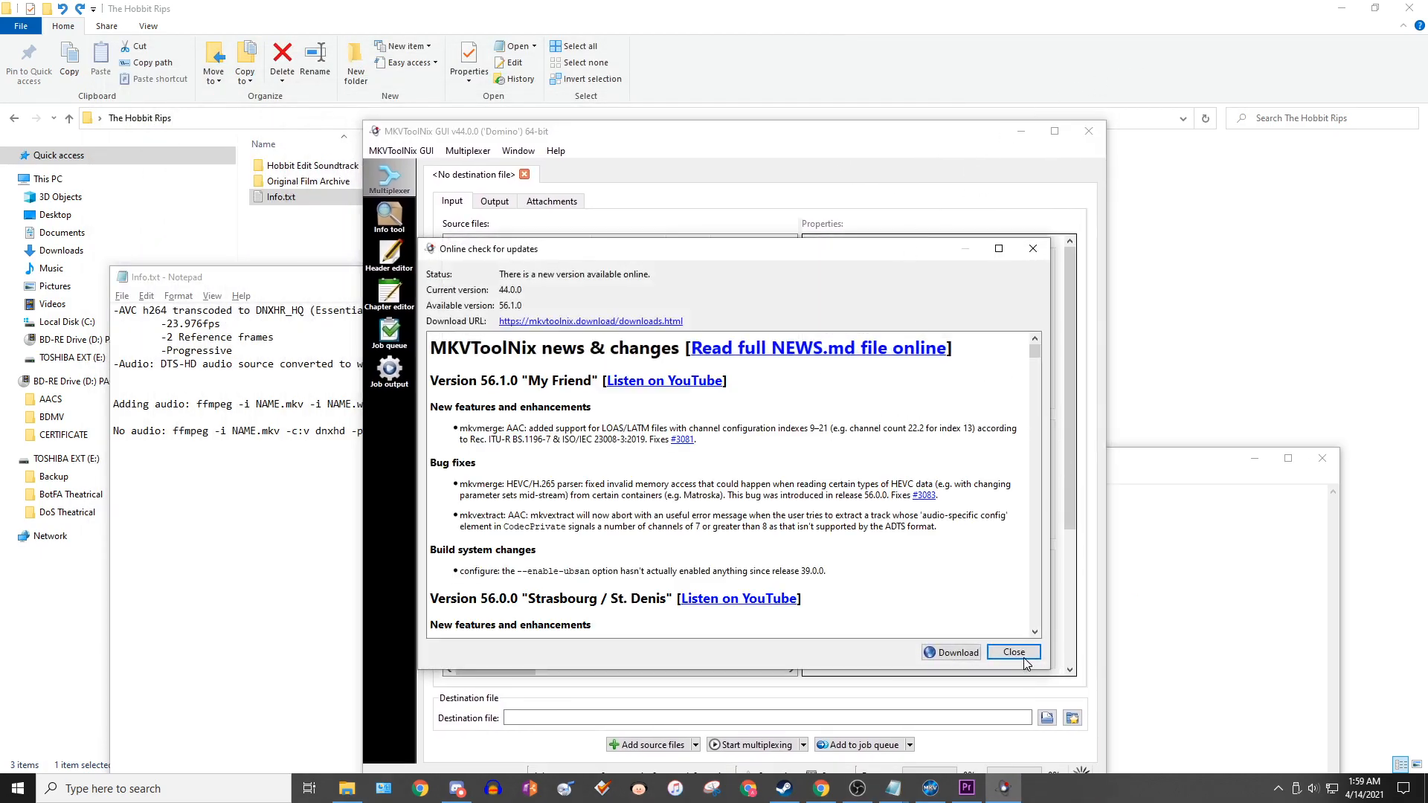
left_click(1014, 652)
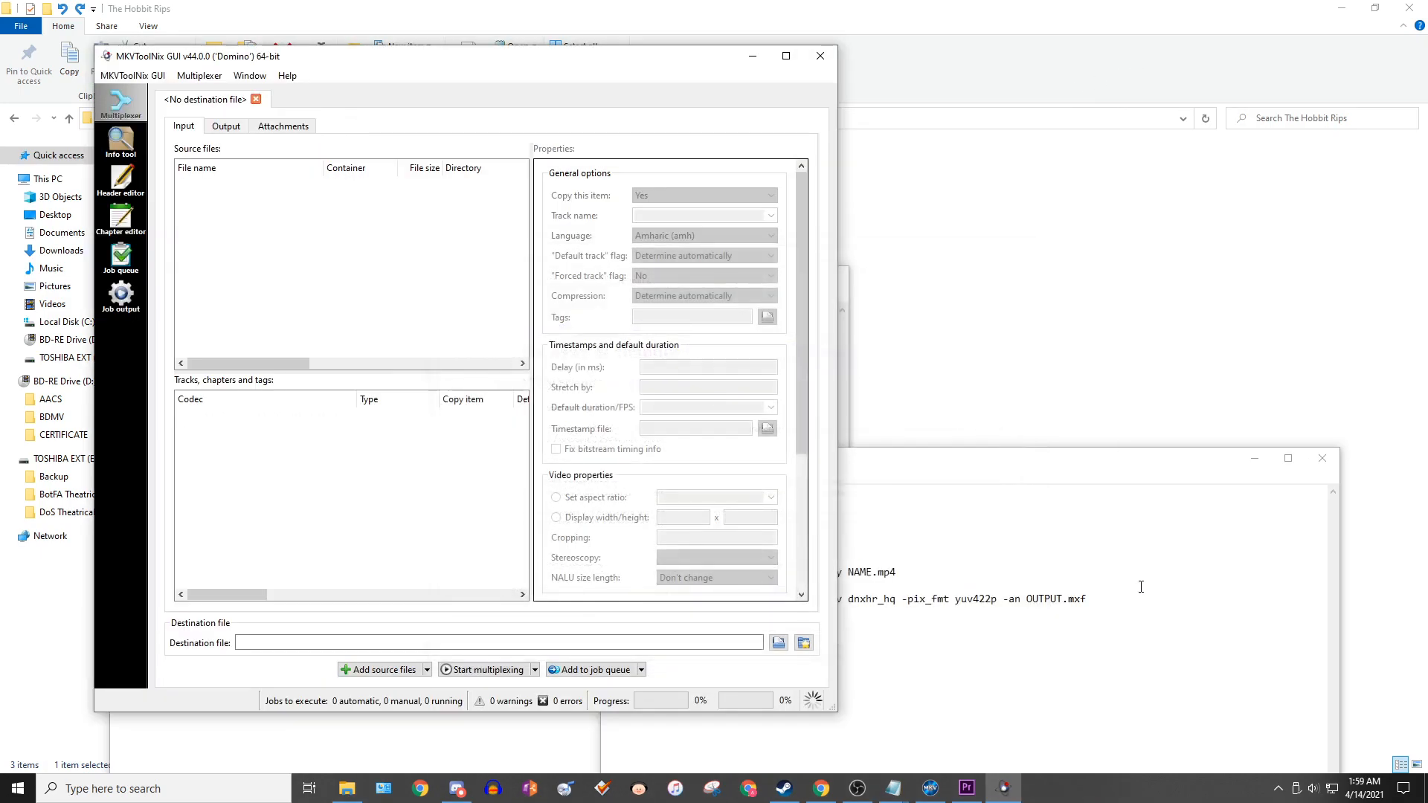
left_click_drag(667, 72, 899, 111)
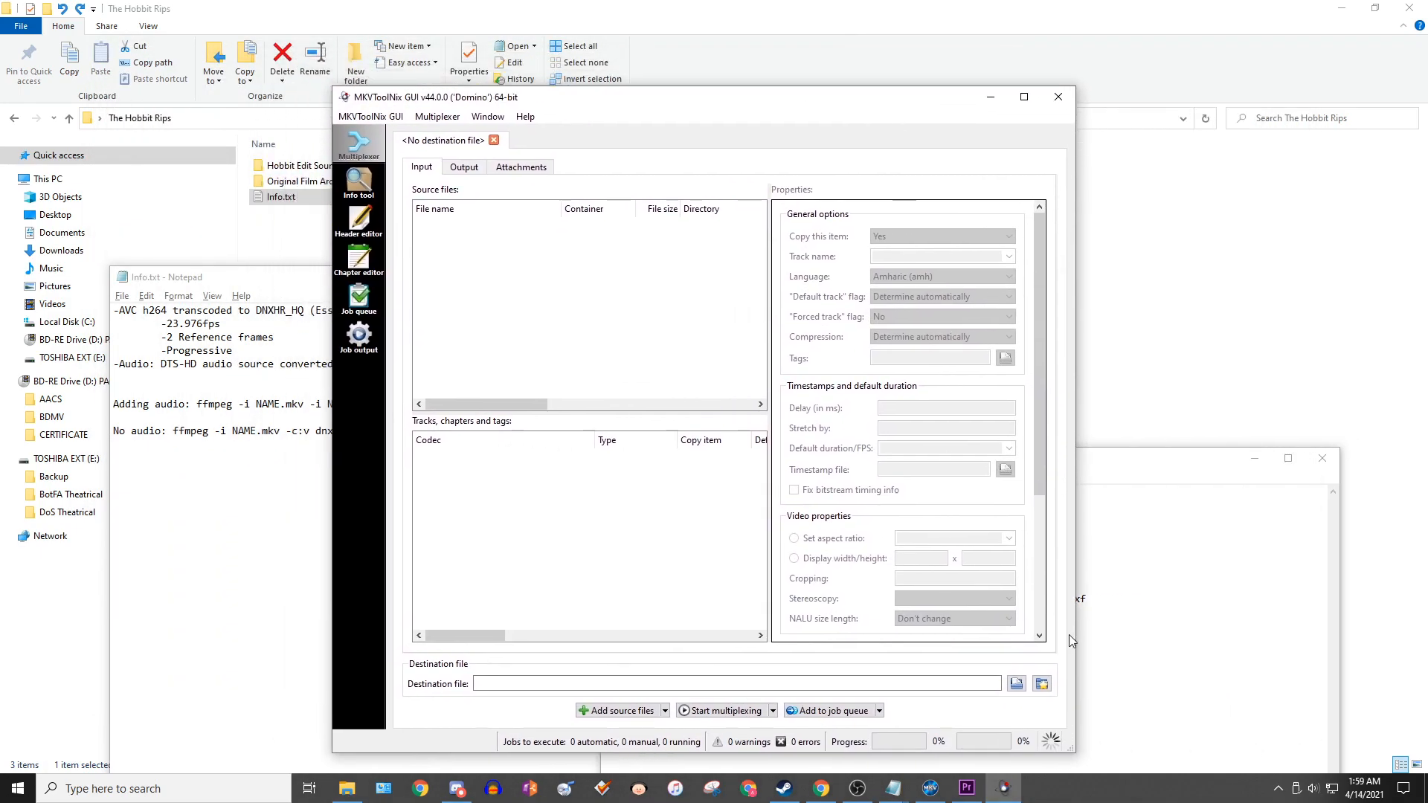
- Minimize the untitled notes without saving or discarding them, and move the MKVToolNix and Info.txt windows apart
left_click(1115, 617)
left_click(1324, 458)
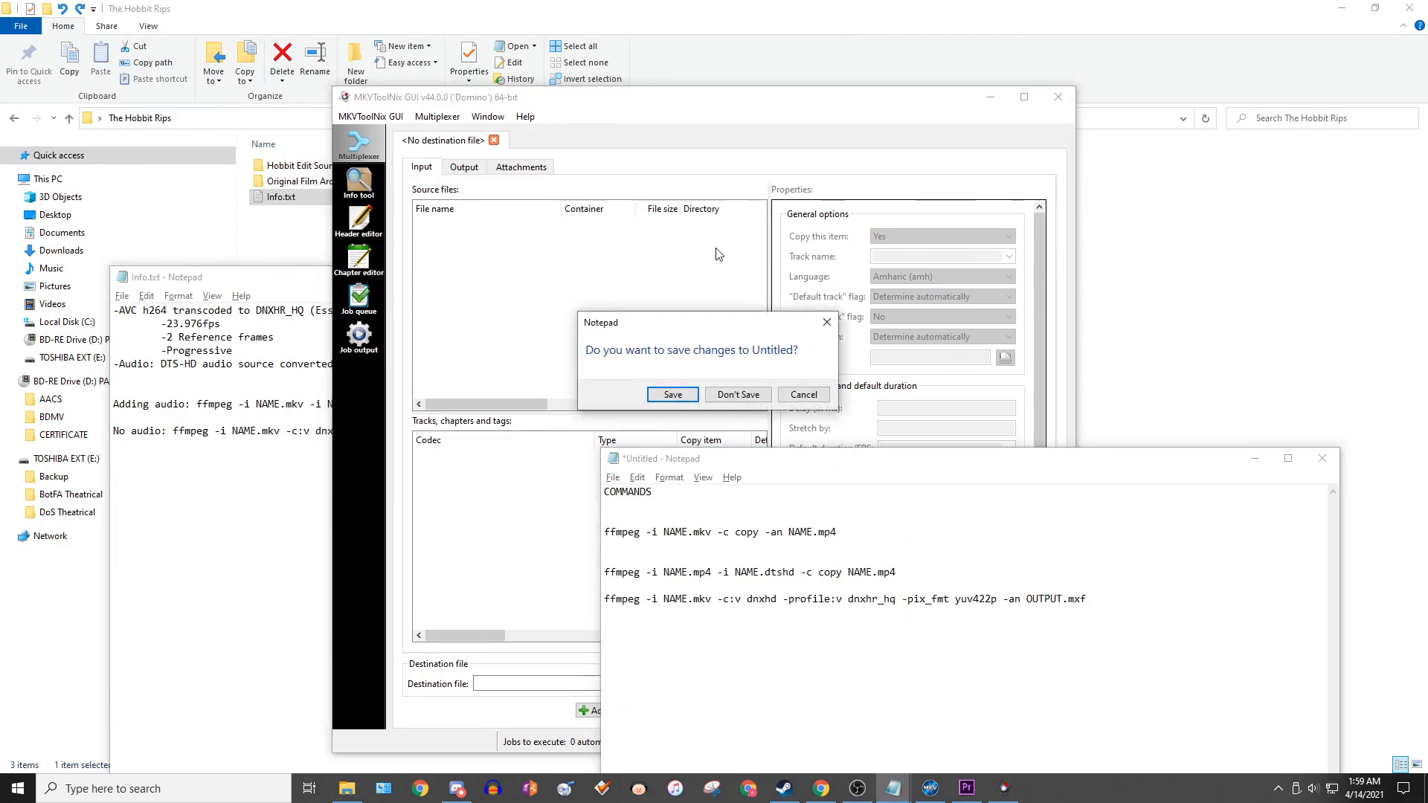
left_click(793, 399)
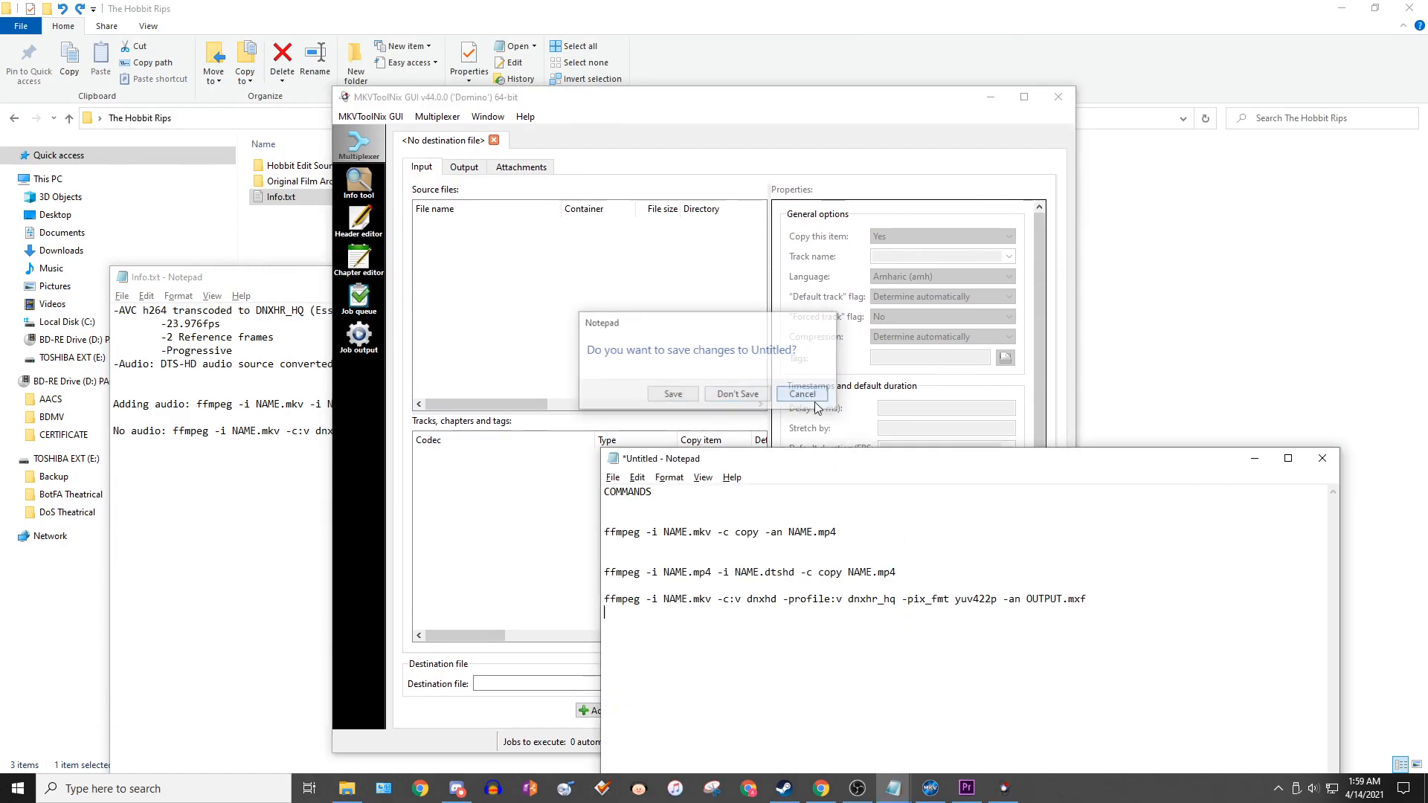
left_click(1245, 458)
left_click_drag(686, 100, 957, 67)
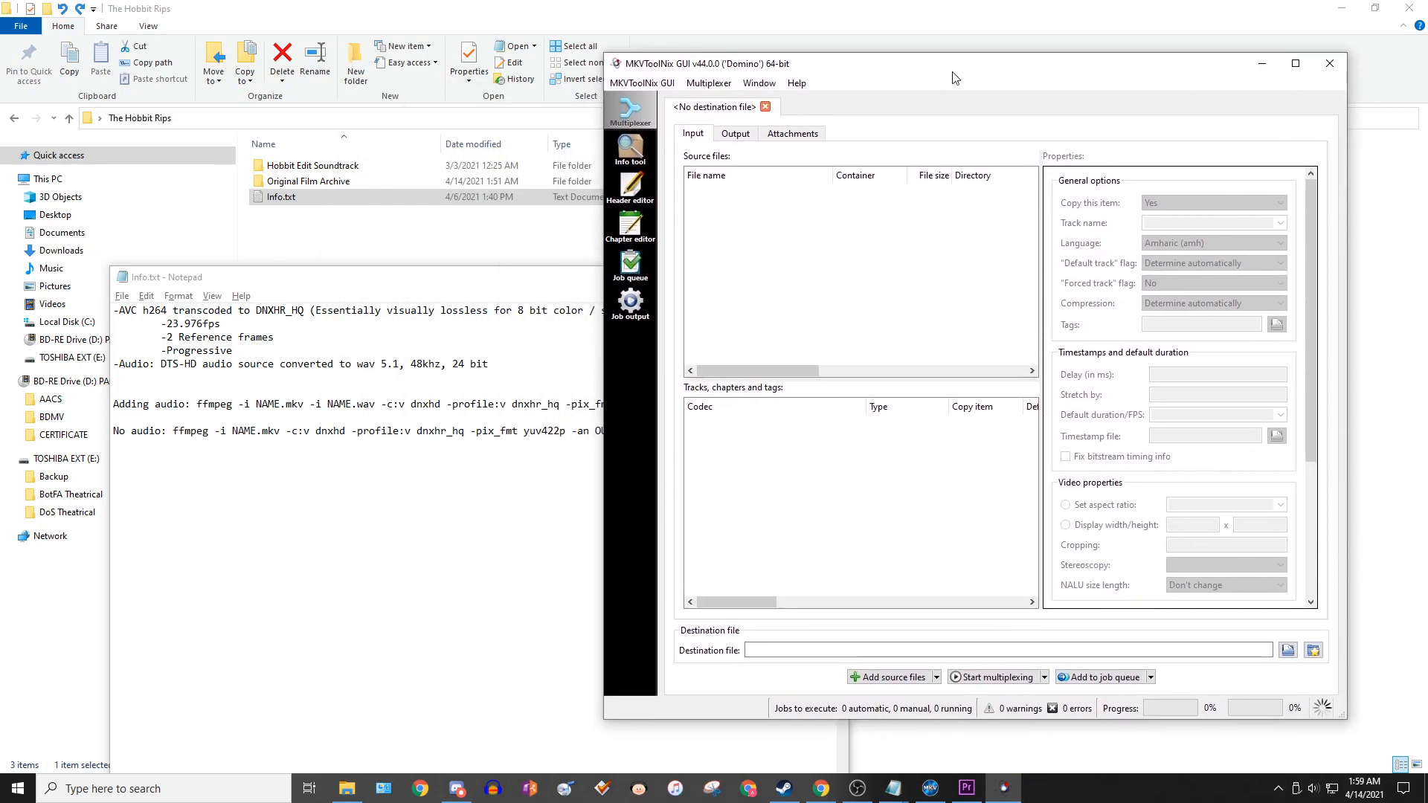
left_click_drag(570, 282, 325, 424)
left_click(807, 687)
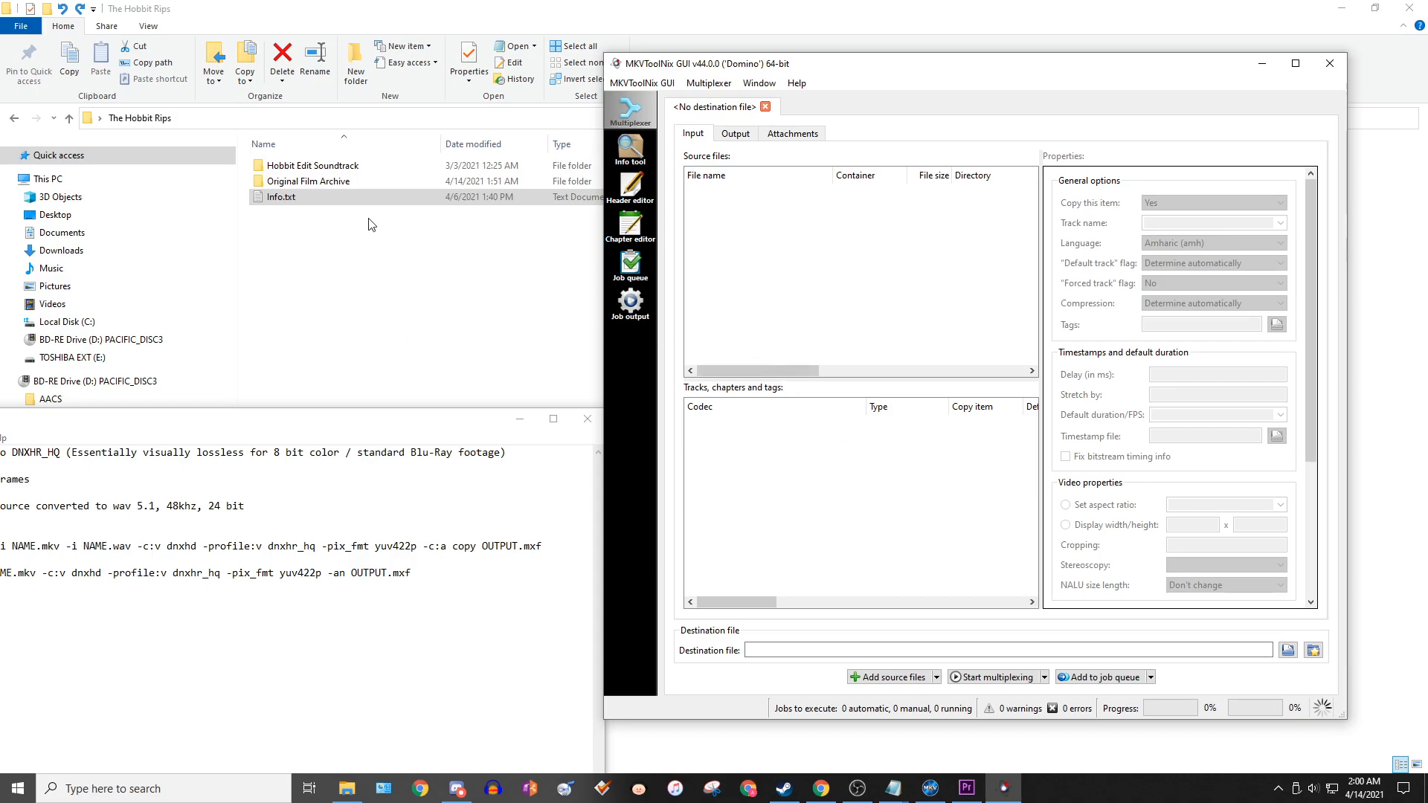
- Add 01 An Unexpected Journey.mkv from the Original Film Archive folder to MKVToolNix as a source file
double_click(399, 183)
left_click(290, 191)
left_click_drag(290, 190, 845, 245)
left_click(418, 346)
key("alt+Tab")
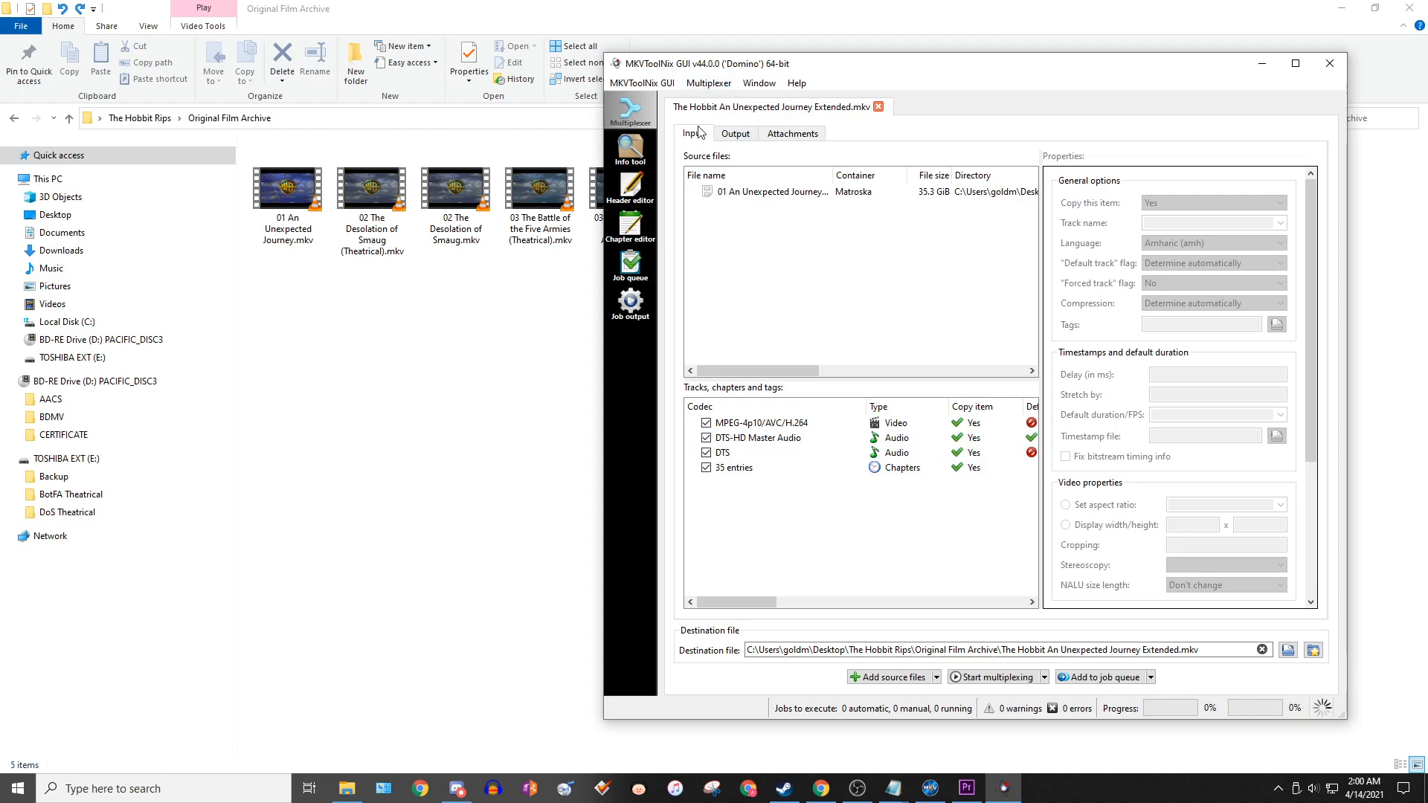
- Review the multiplexer setup against the film archive folder and close MKVToolNix without multiplexing
left_click(424, 341)
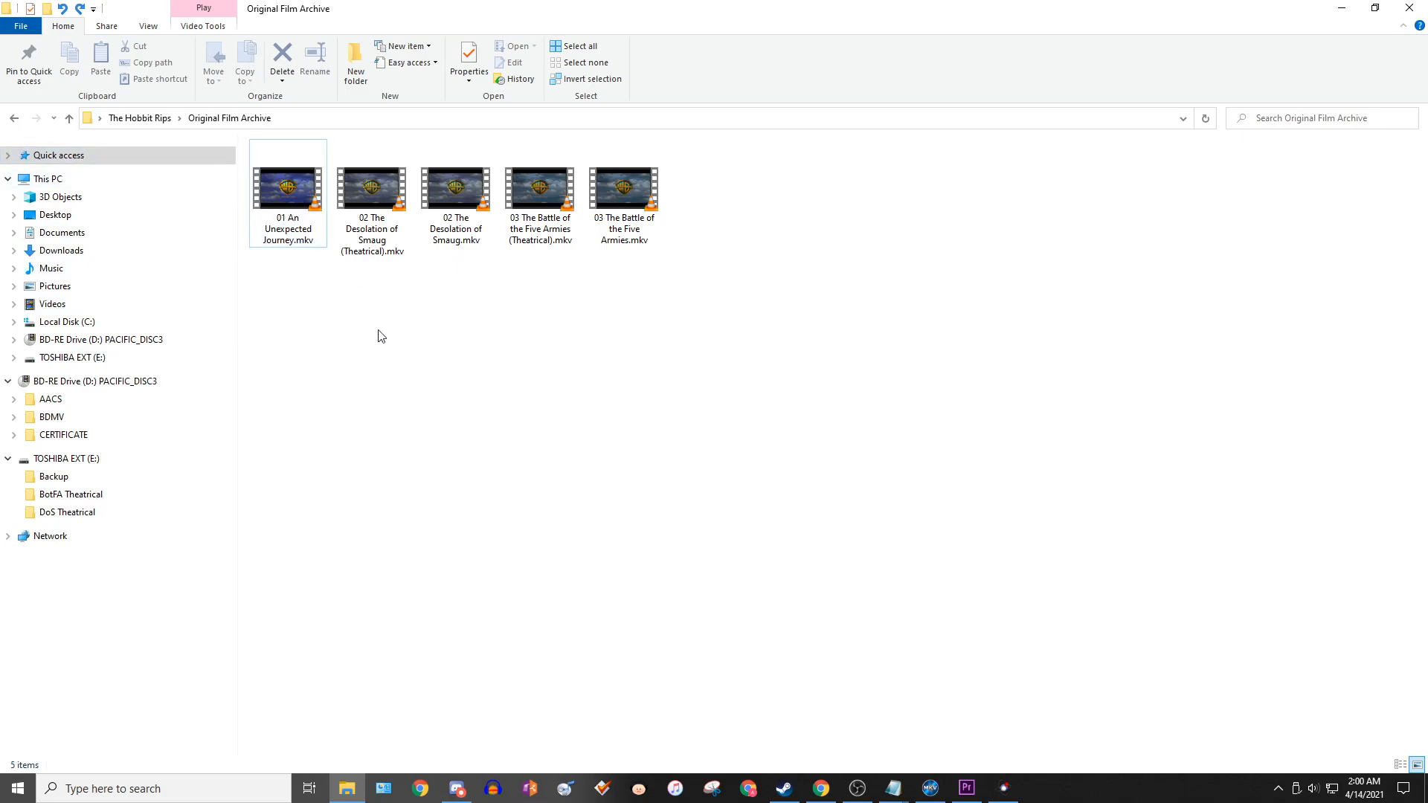
key("alt+Tab")
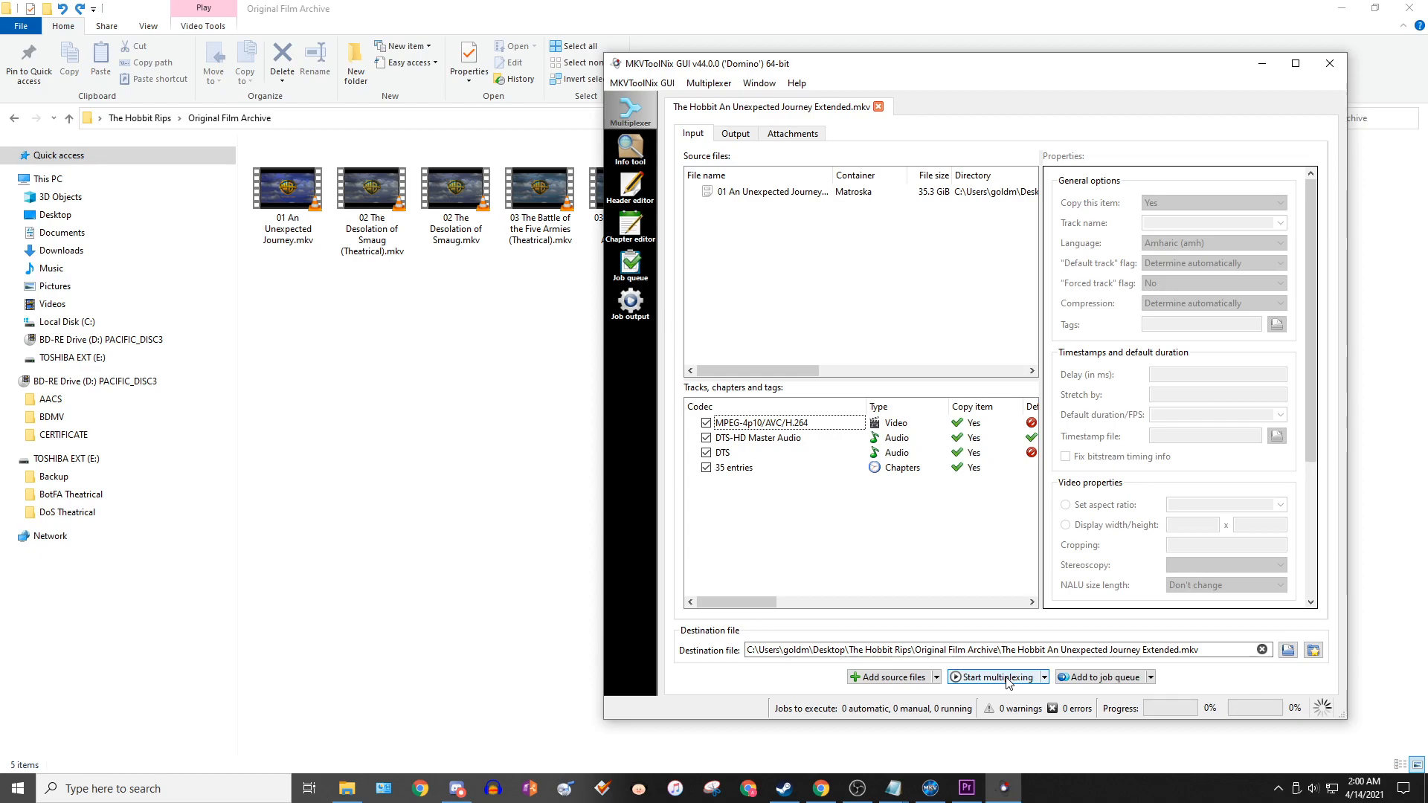
left_click(1329, 63)
left_click(1074, 423)
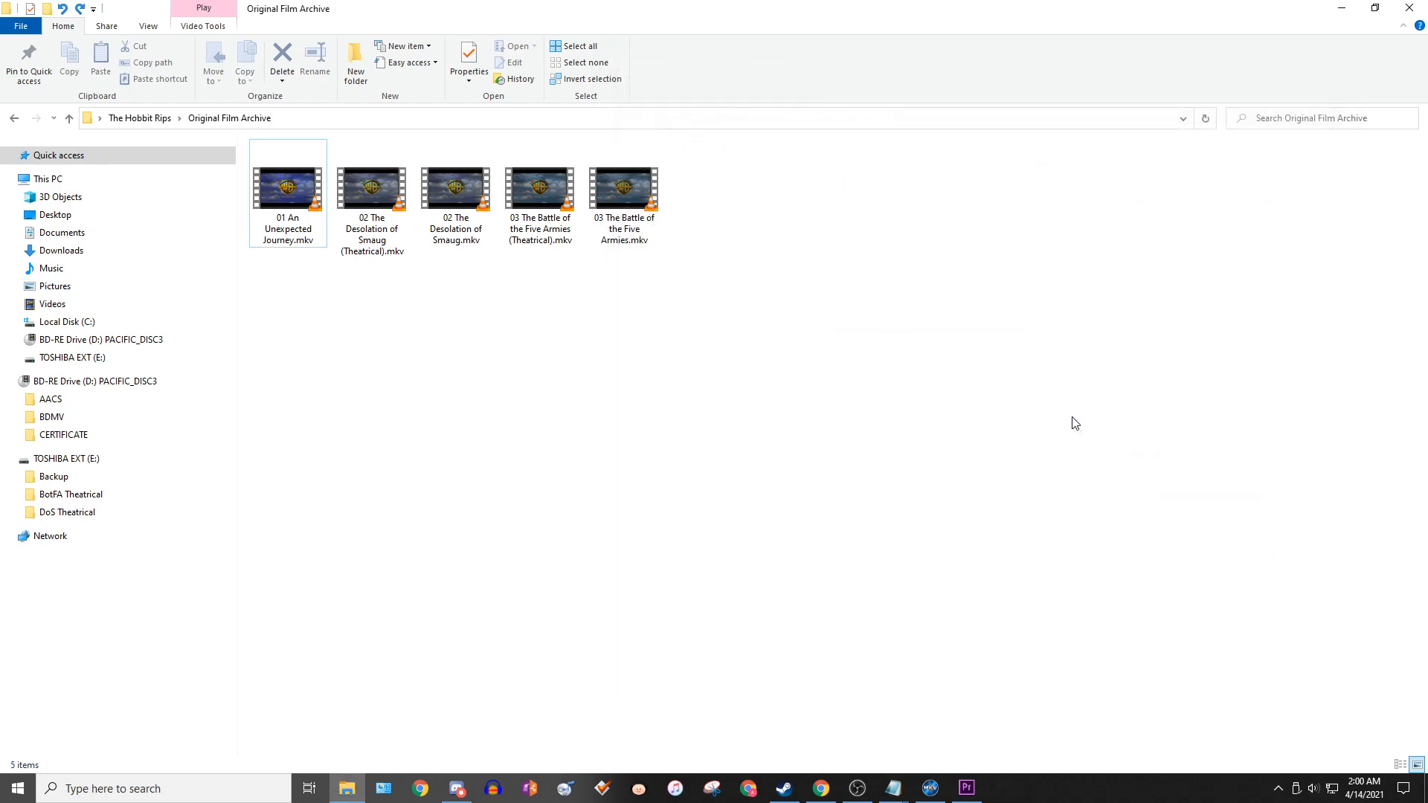